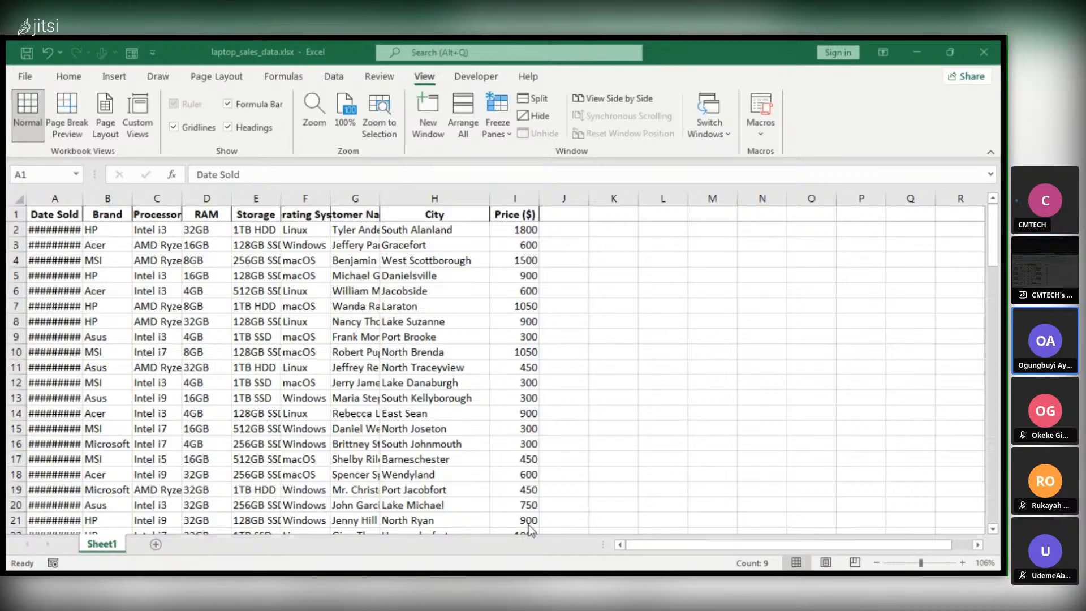
- Examine how the header row in row 1 behaves with frozen panes while scrolling through the sales data
left_click(613, 290)
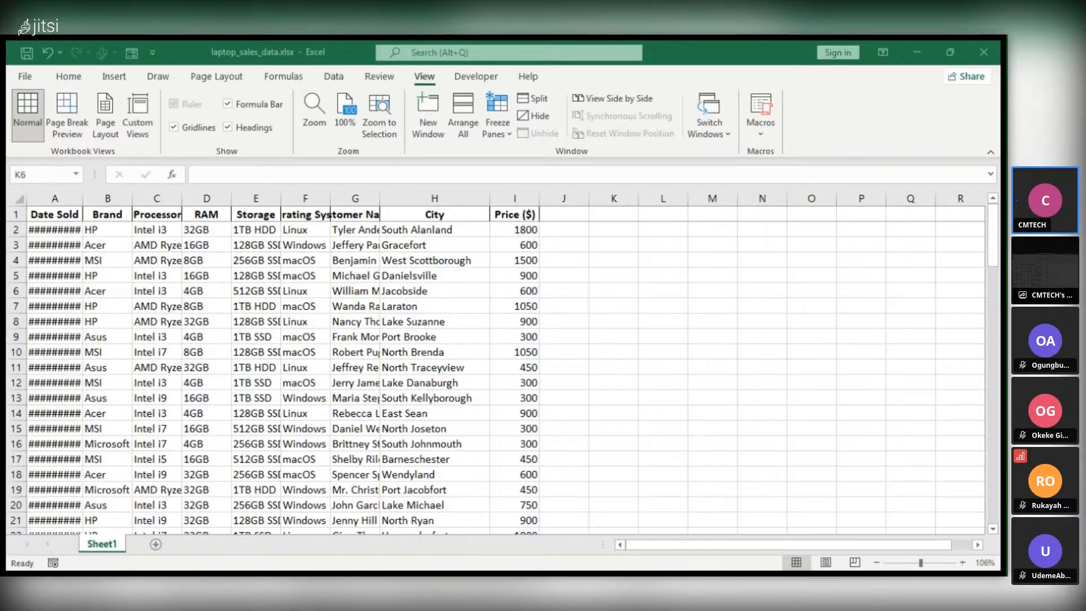
key("alt+Tab")
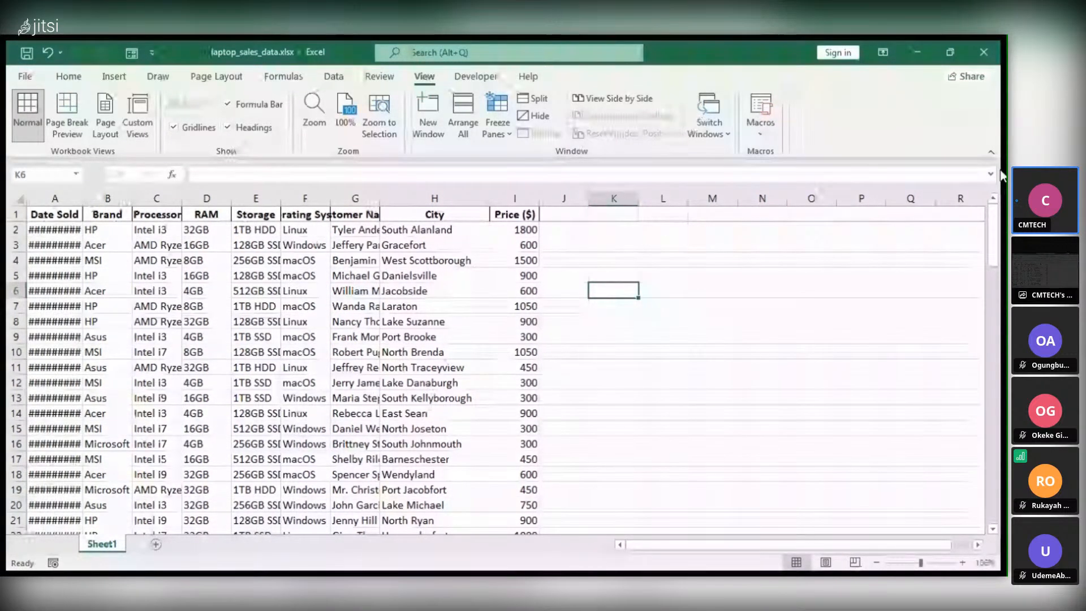
mouse_move(994, 237)
left_mouse_down()
mouse_move(993, 258)
mouse_move(994, 247)
left_mouse_up()
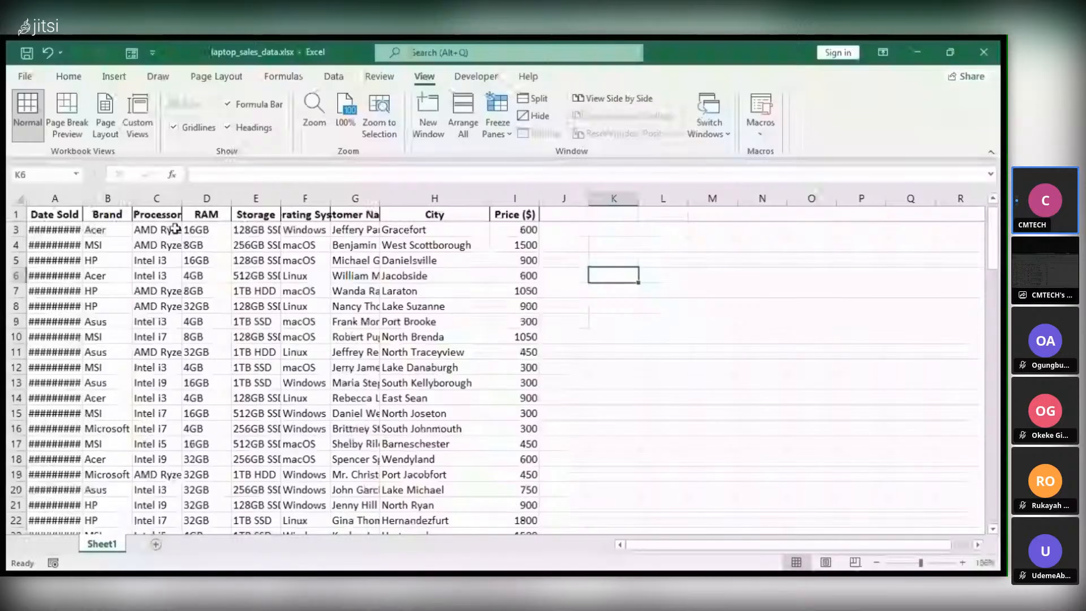
scroll(991, 242, "up", 1)
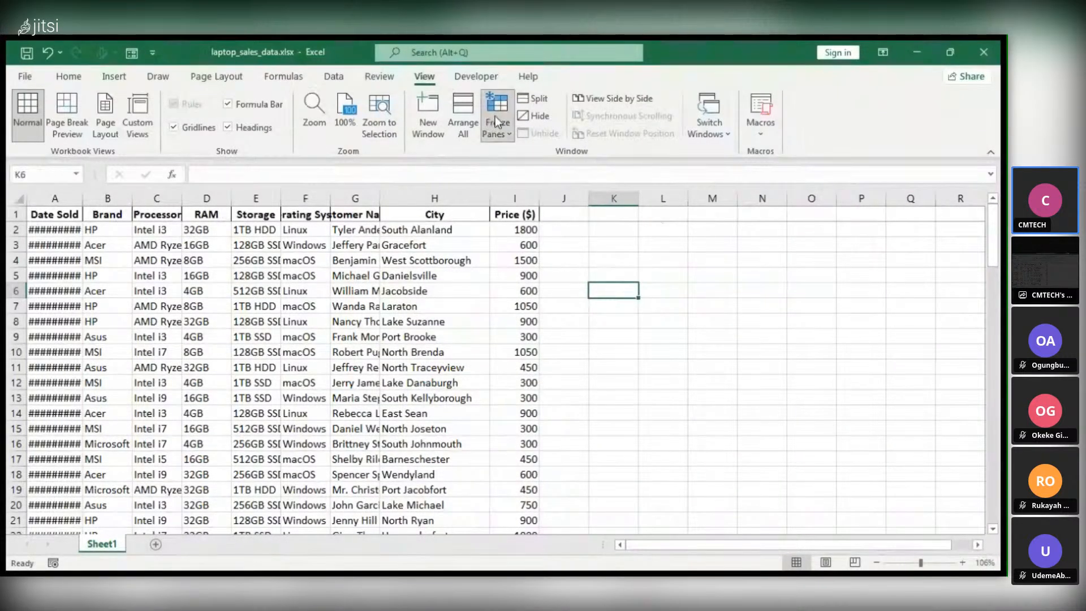
left_click(15, 213)
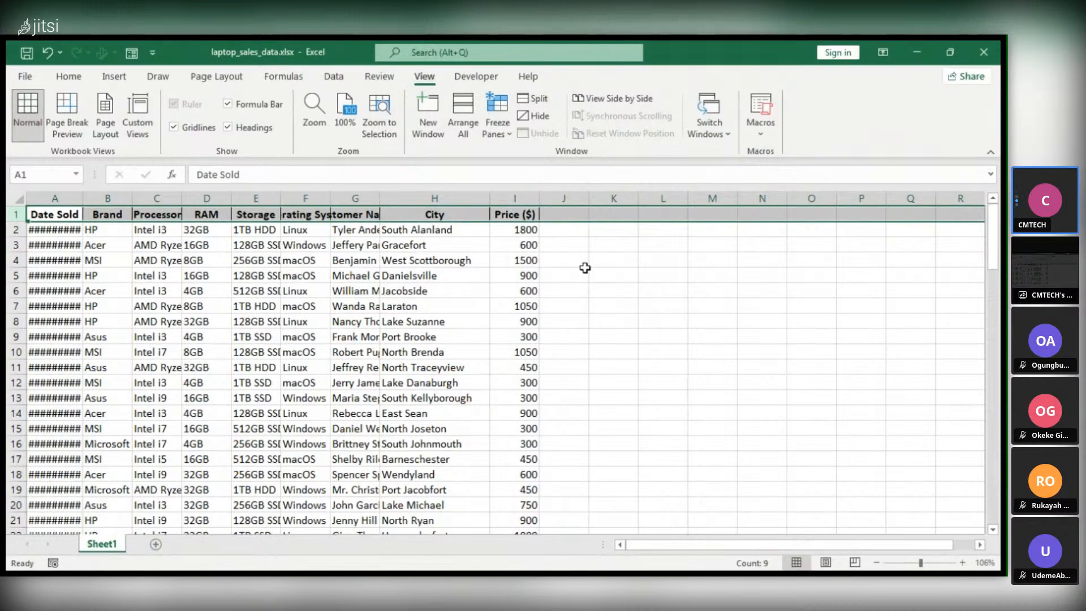
left_click(565, 276)
mouse_move(995, 241)
left_mouse_down()
mouse_move(995, 258)
mouse_move(998, 231)
mouse_move(996, 311)
mouse_move(1001, 243)
left_mouse_up()
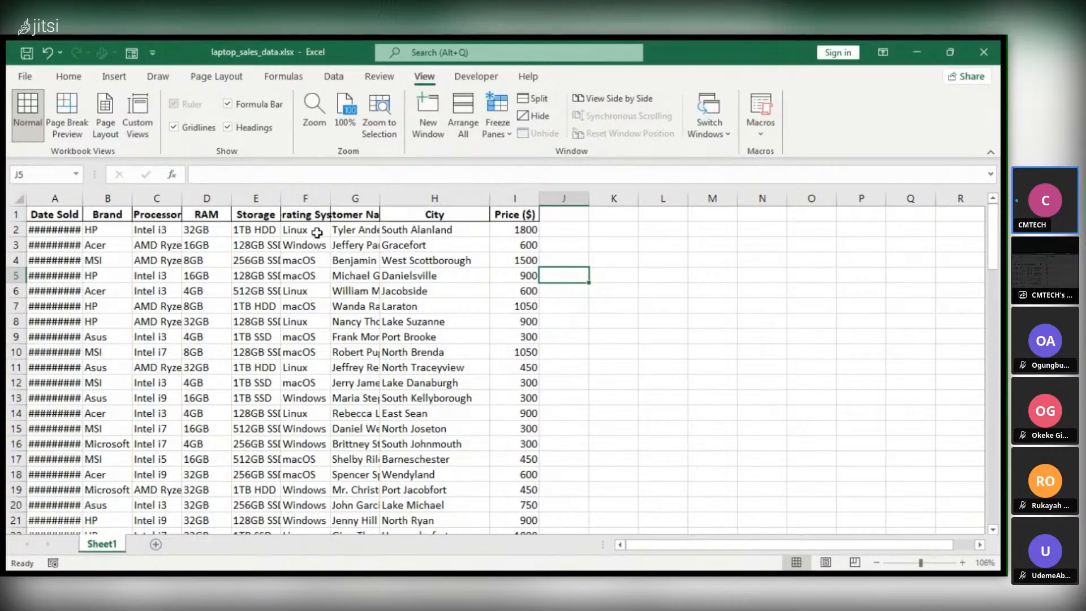
left_click(11, 213)
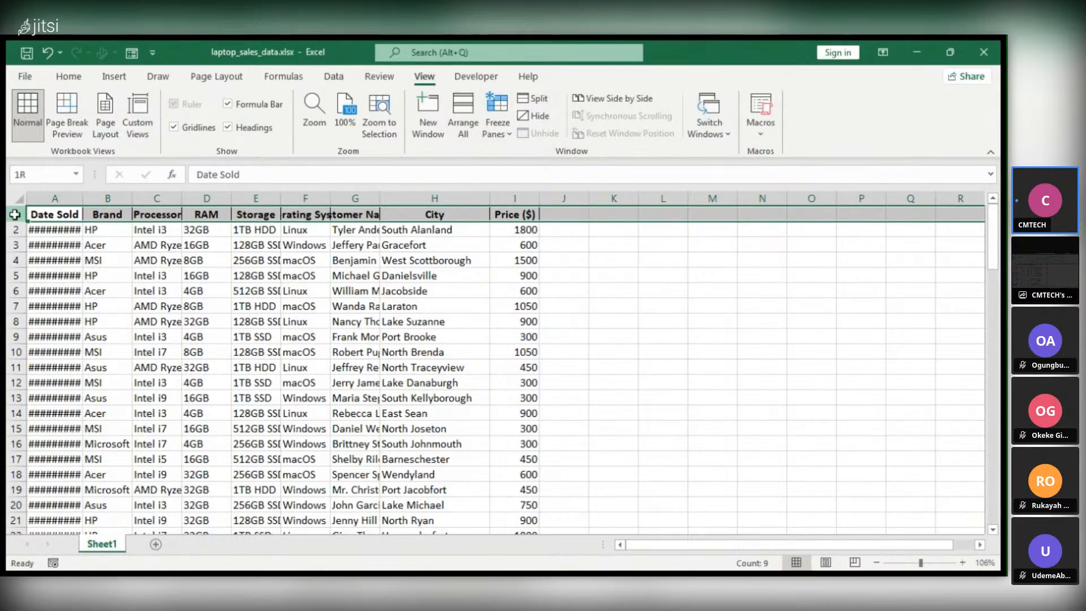
left_click(508, 132)
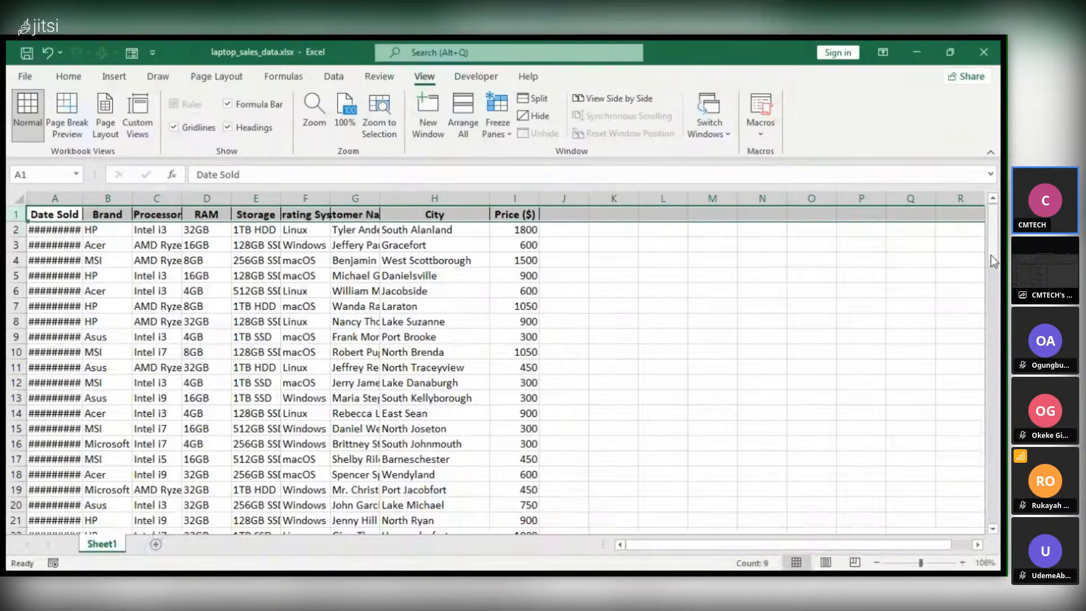
mouse_move(991, 255)
left_mouse_down()
mouse_move(1001, 292)
mouse_move(997, 255)
left_mouse_up()
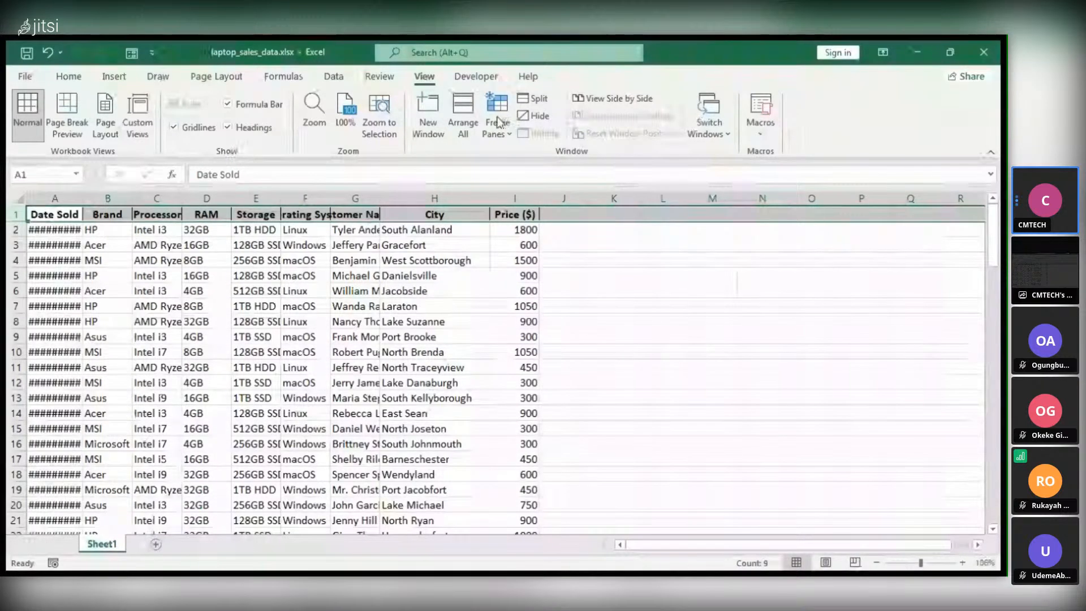
left_click(154, 245)
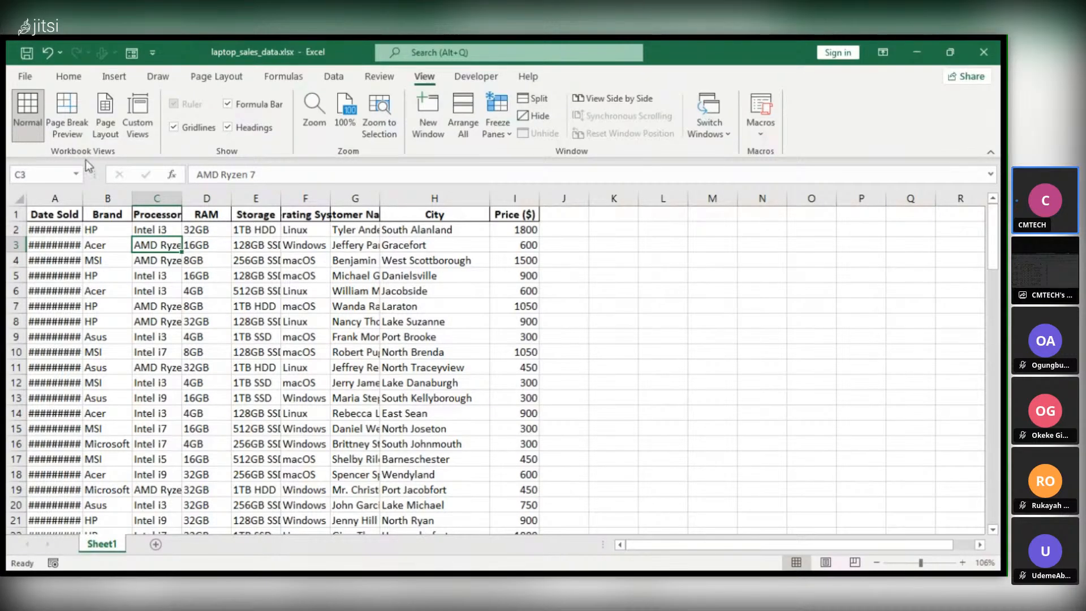
left_click(54, 192)
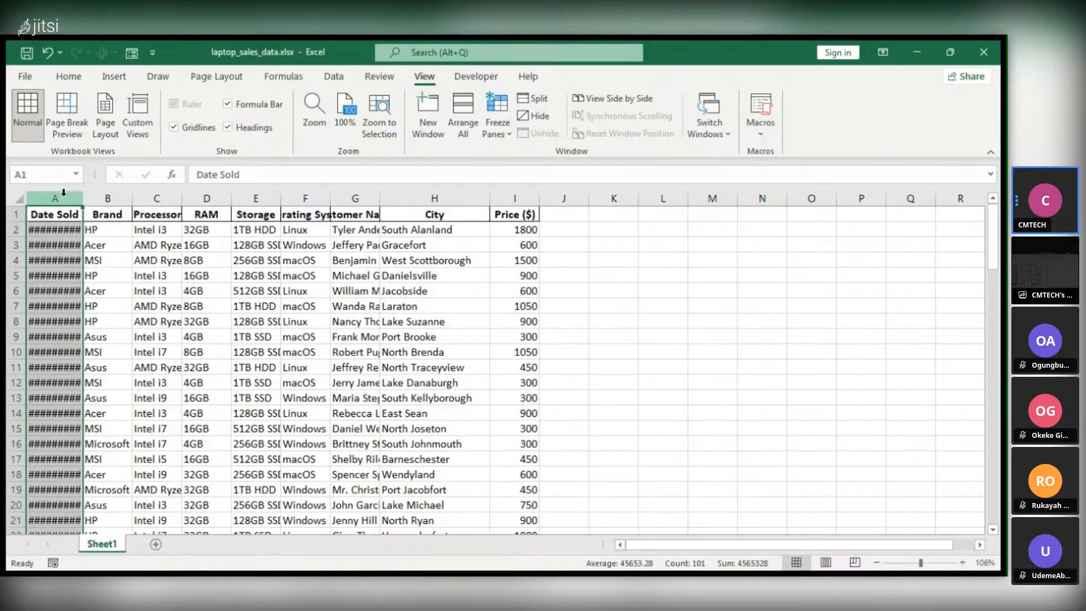
left_click(120, 197, "ctrl")
left_click_drag(151, 197, 273, 194)
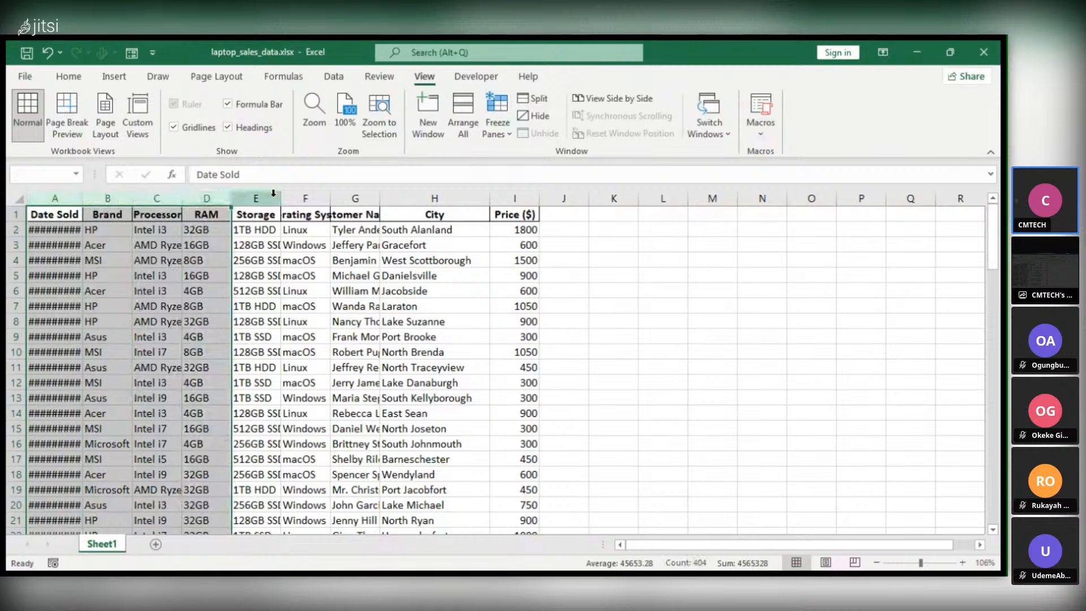
left_click(273, 194)
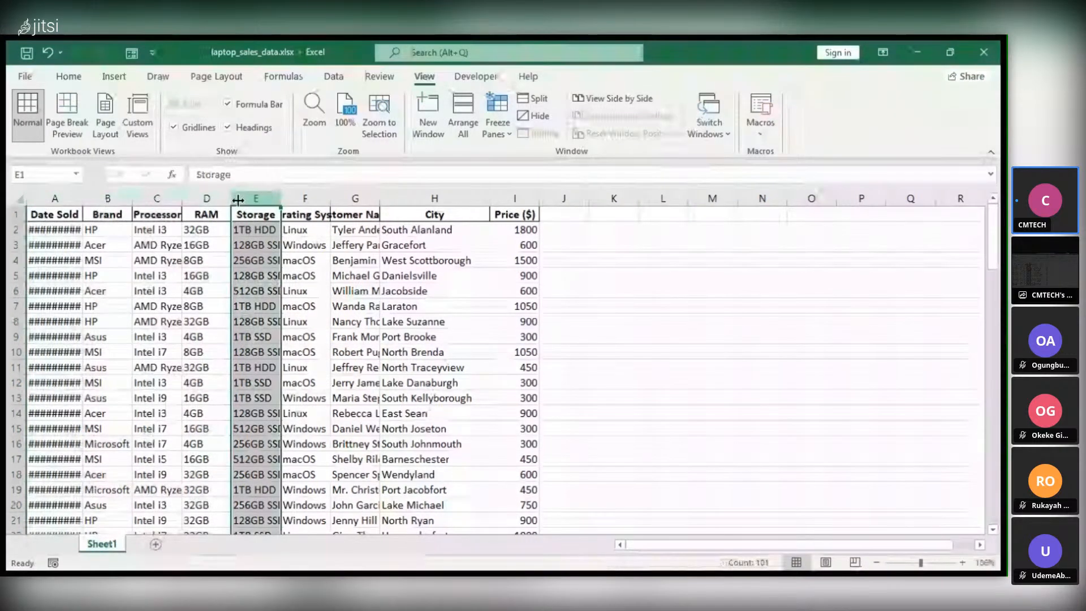
- Autofit the widths of columns A through I so the full dates, headers and entries fit
left_click(52, 198)
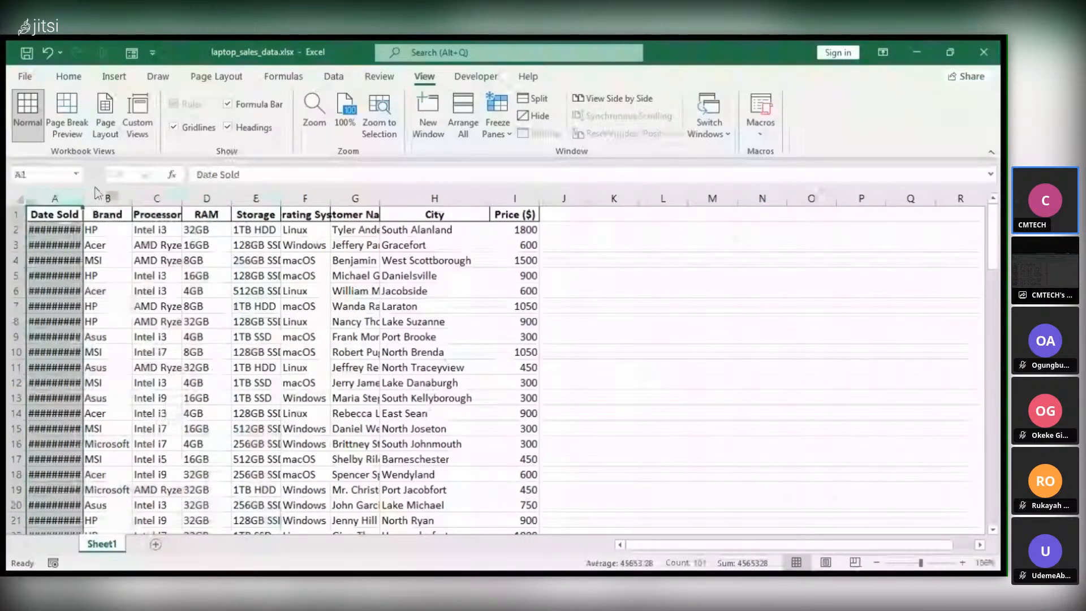
left_click_drag(96, 193, 514, 197)
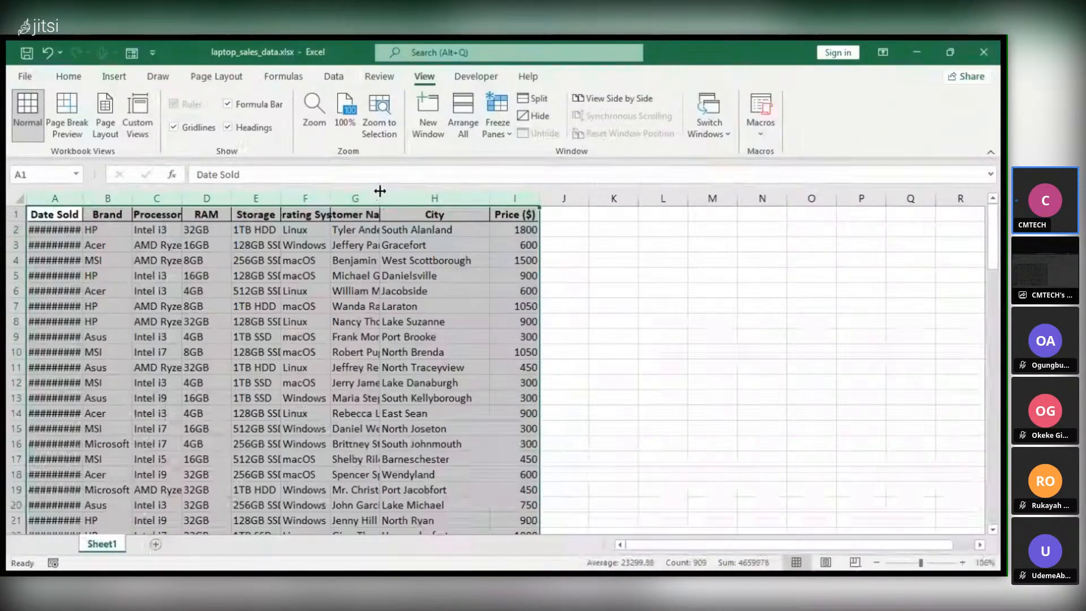
double_click(331, 198)
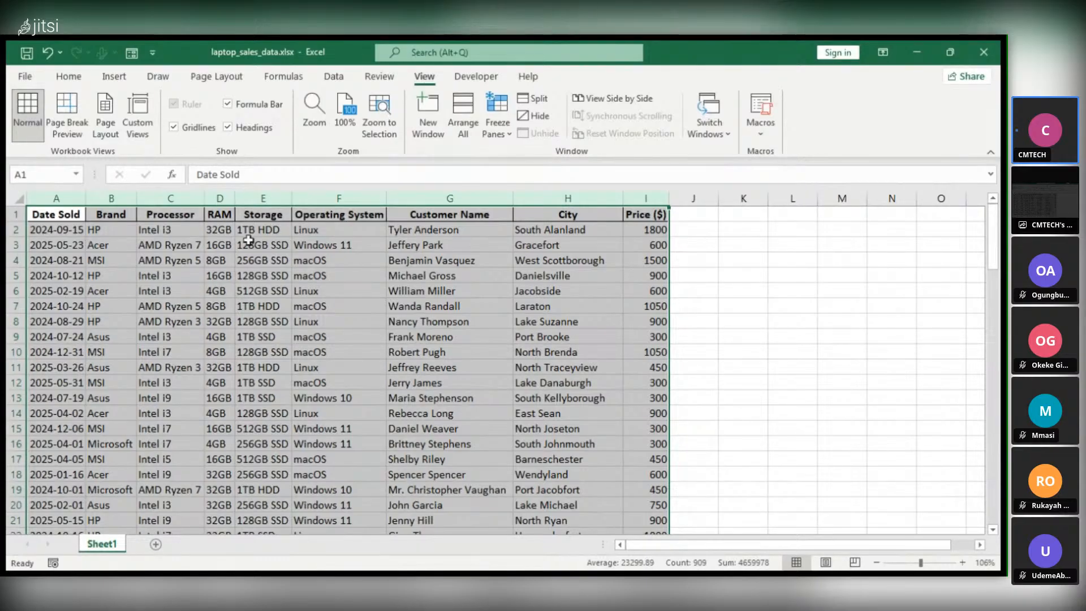
left_click(700, 246)
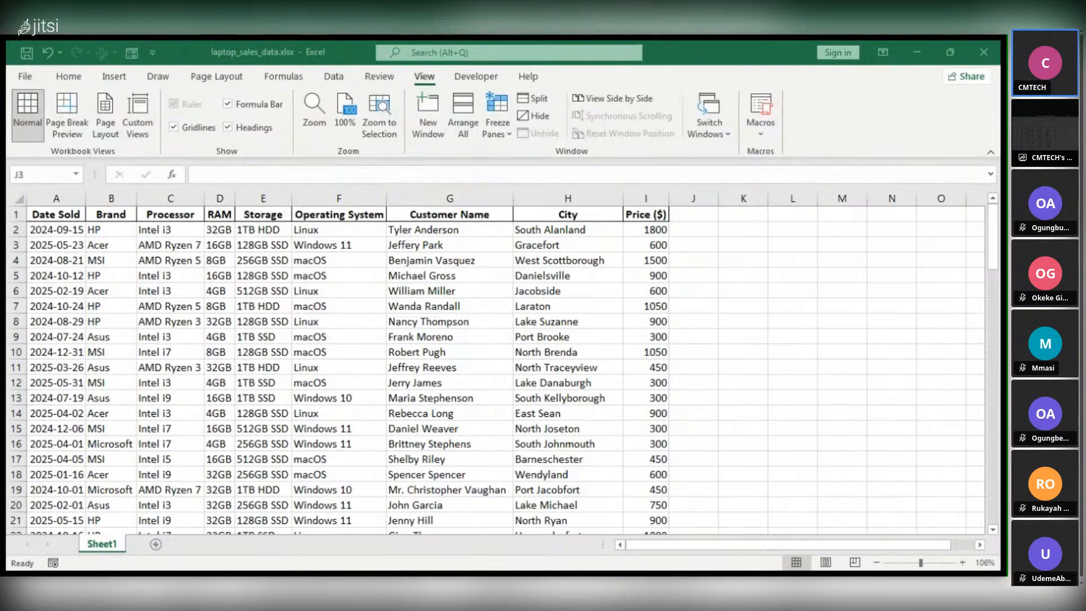
left_click(713, 242)
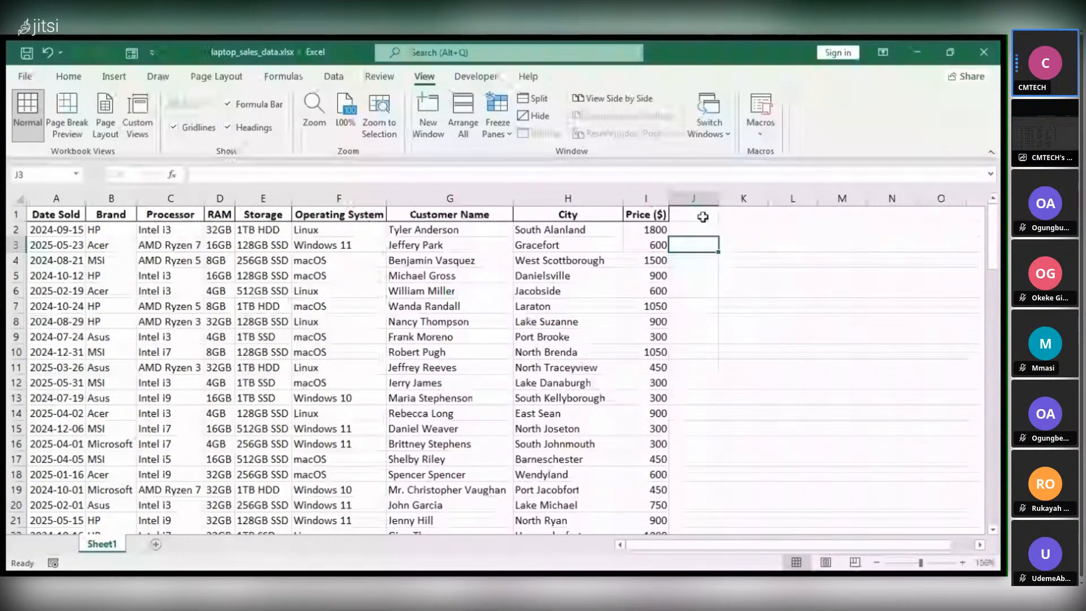
- Enter the formula =REPT("|",I2) in cell J2 to repeat the bar character by the first row's price
left_click(698, 226)
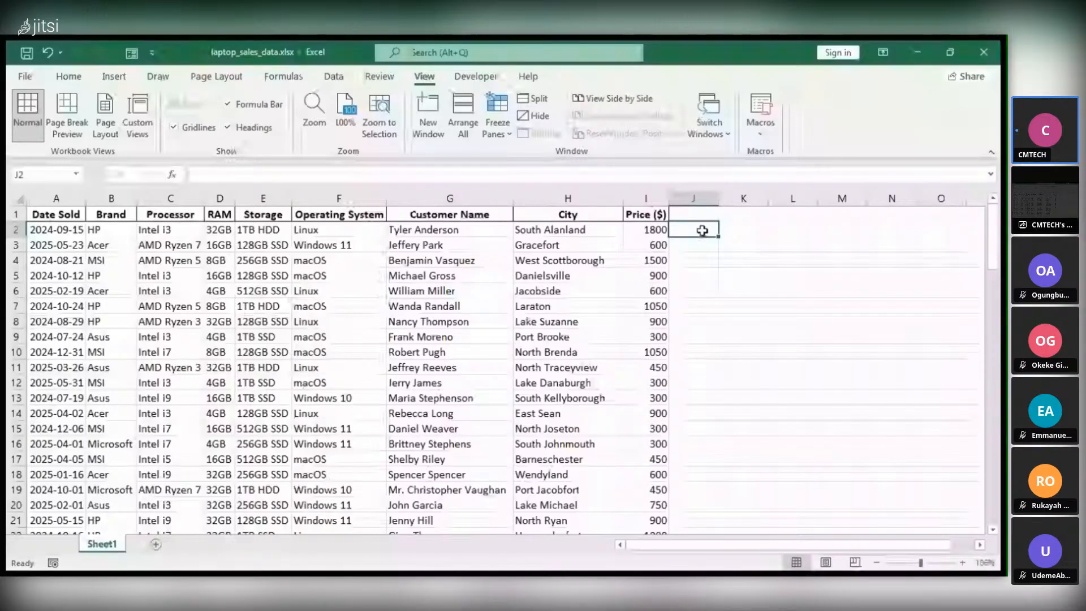
double_click(701, 230)
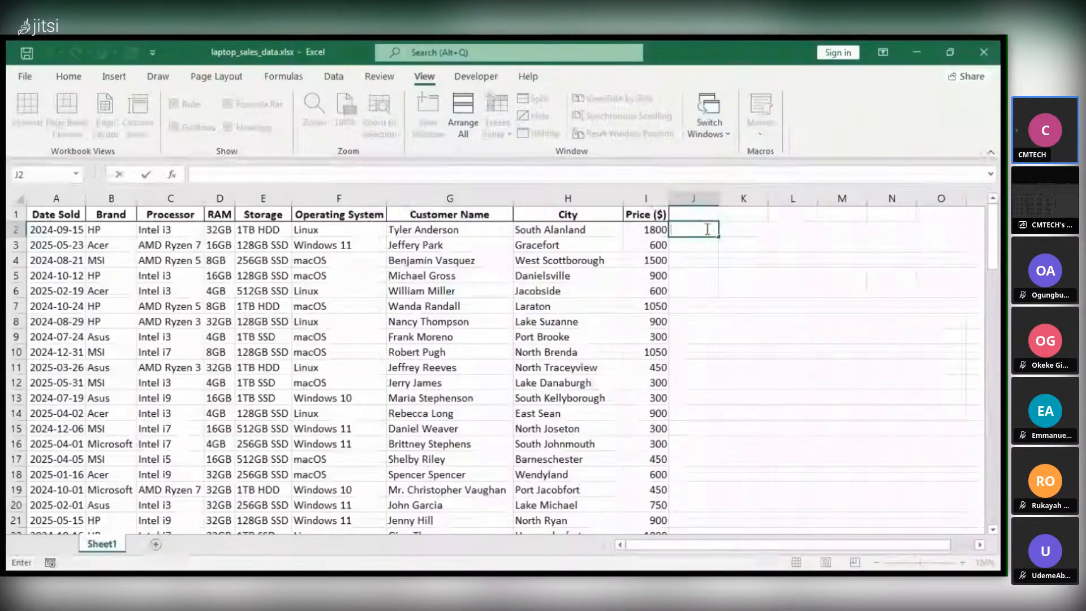
type("=R")
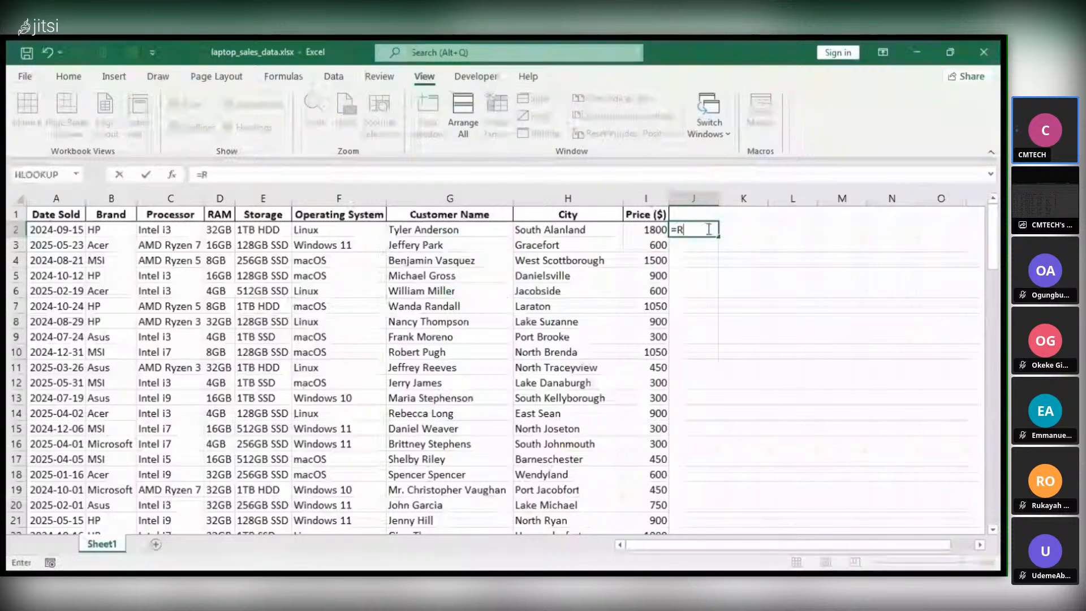
type("EPT")
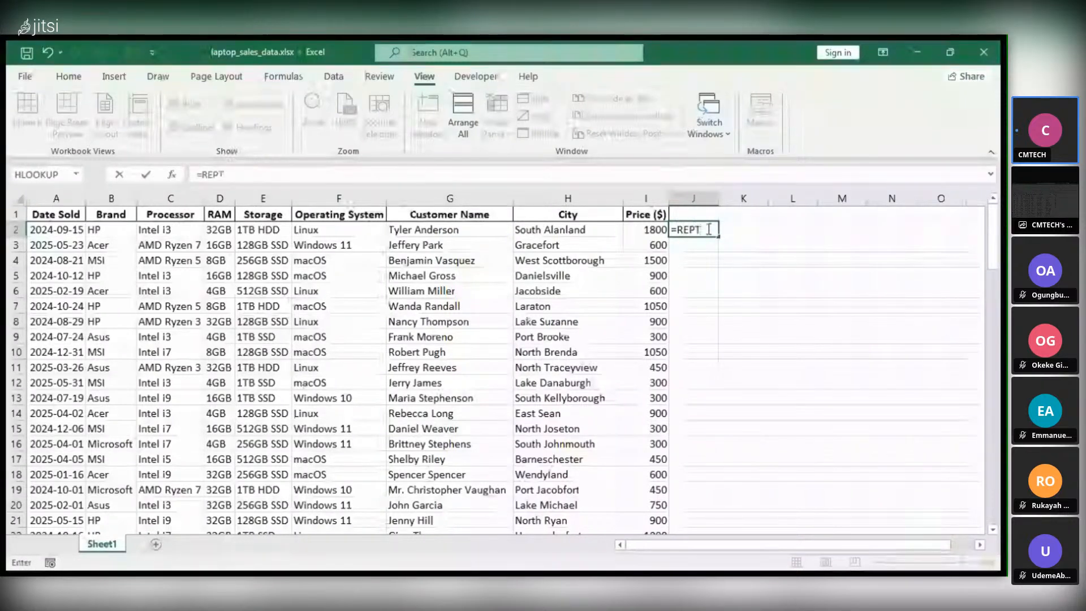
type("(")
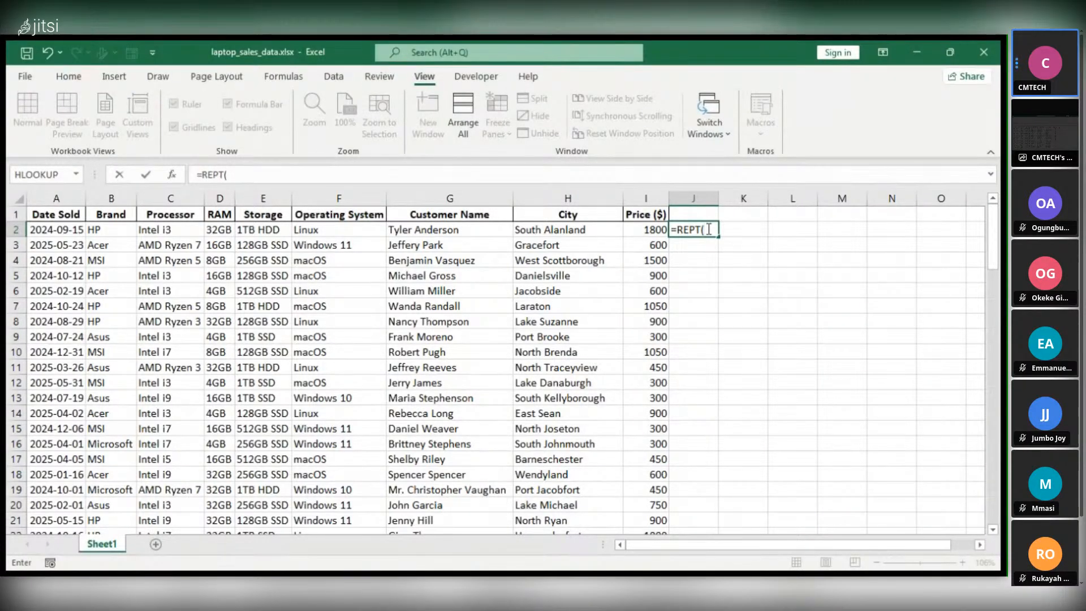
type("'")
key("BackSpace")
type("\"")
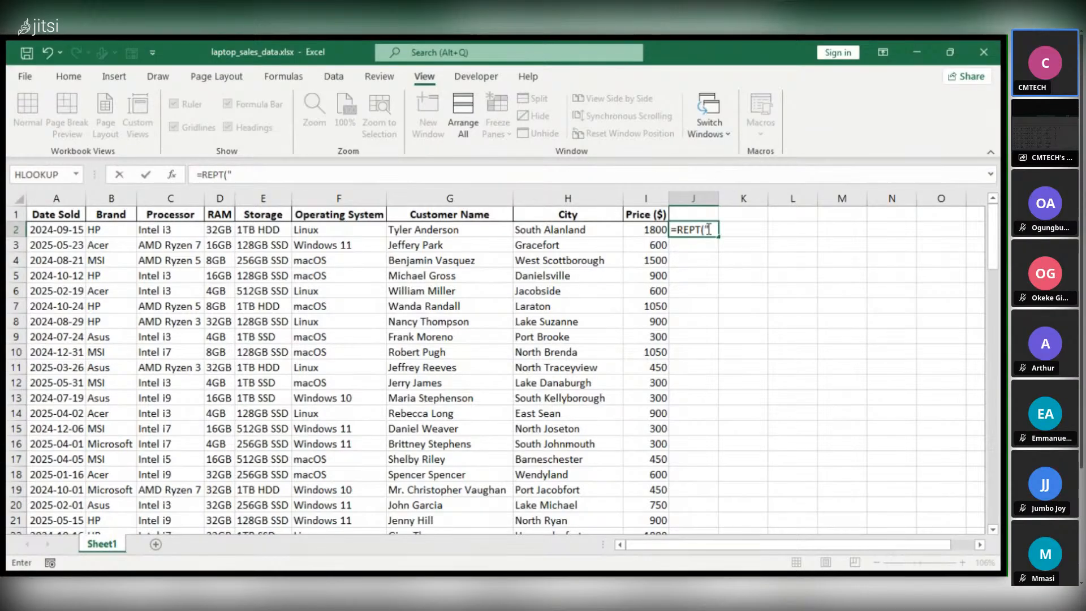
type("|\"")
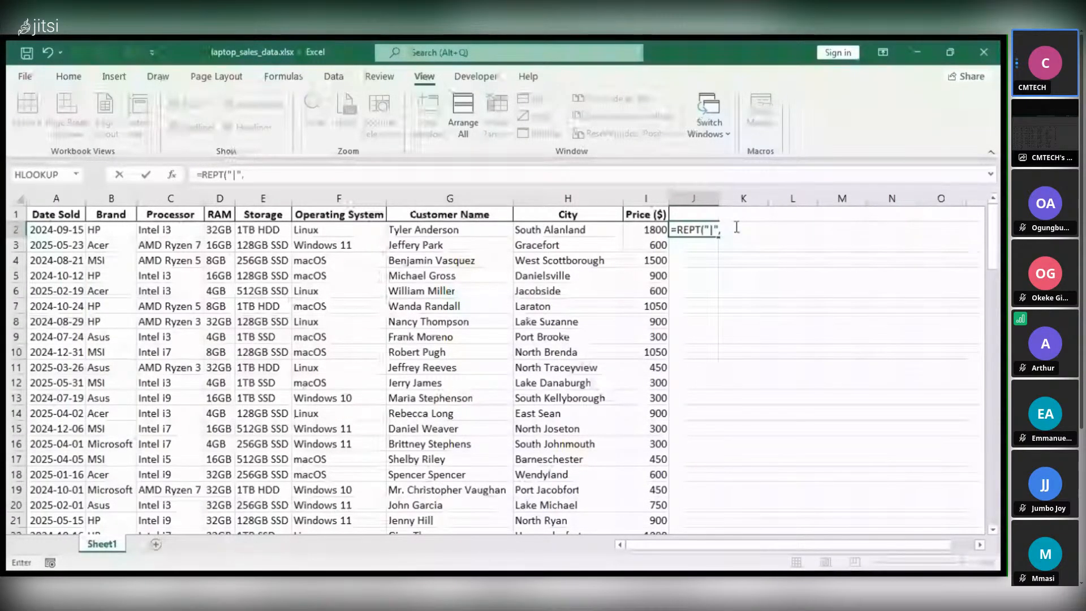
type(",")
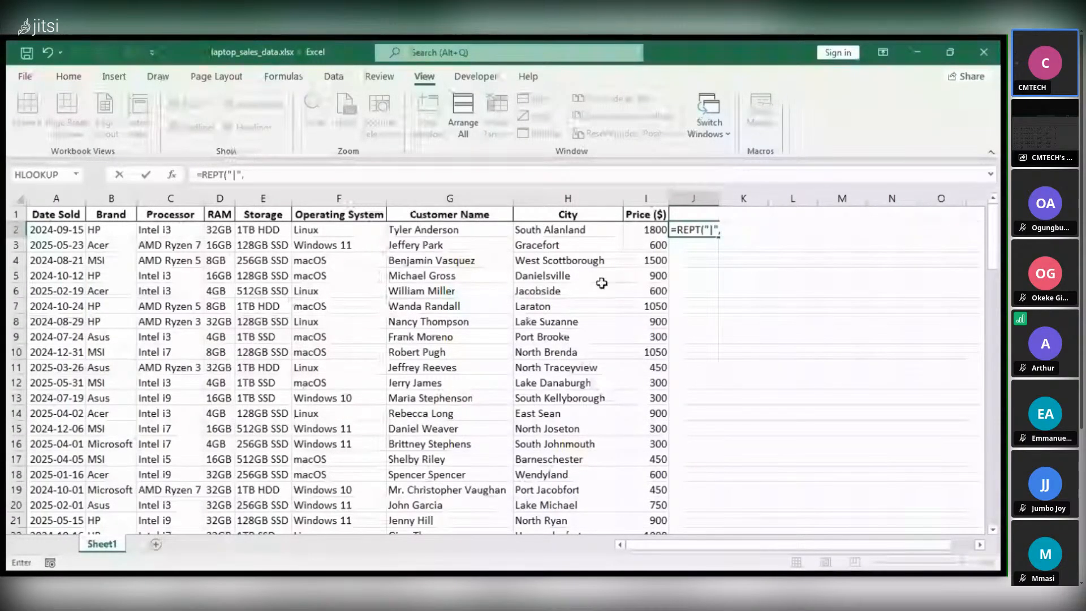
left_click(642, 230)
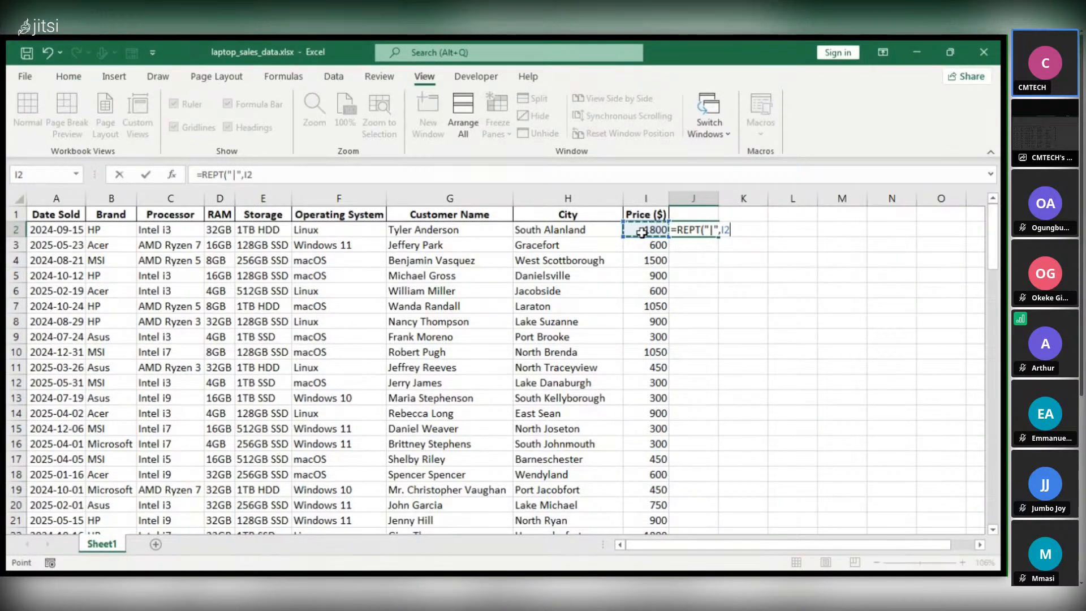
key("Return")
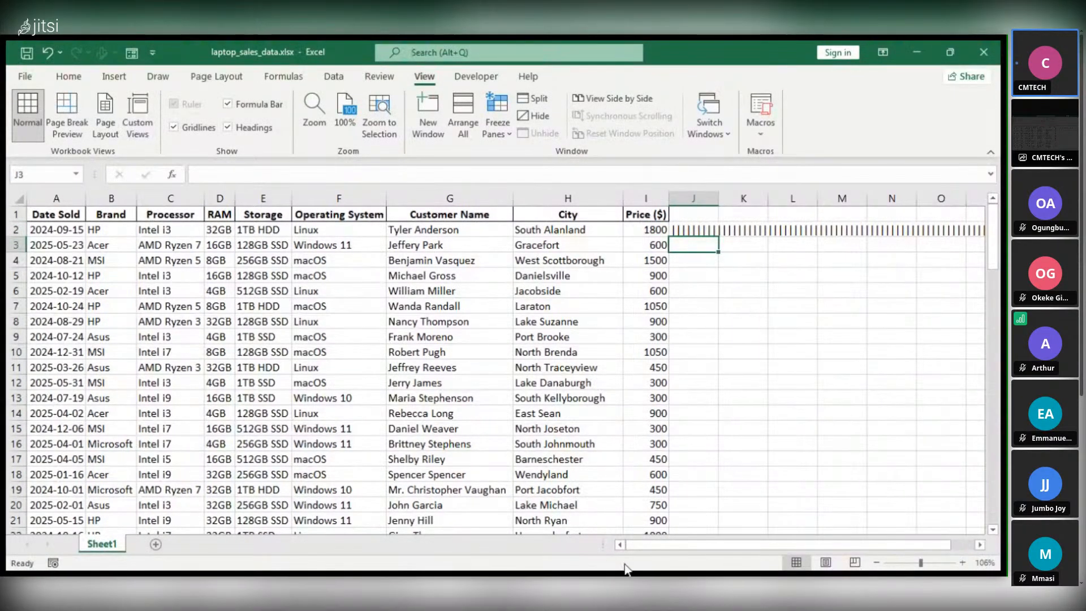
left_click_drag(659, 542, 742, 541)
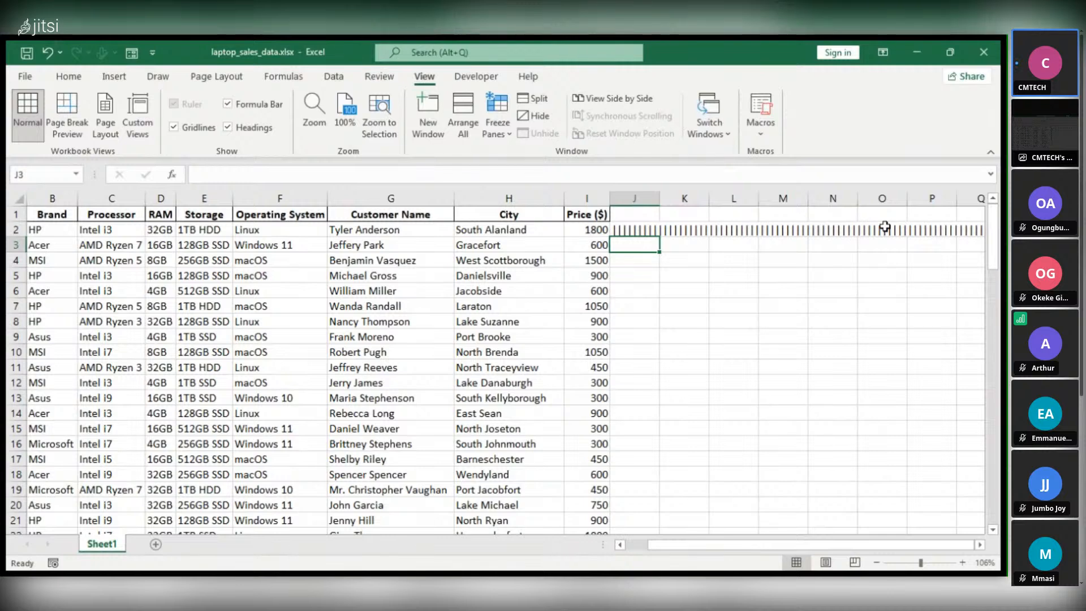
double_click(635, 229)
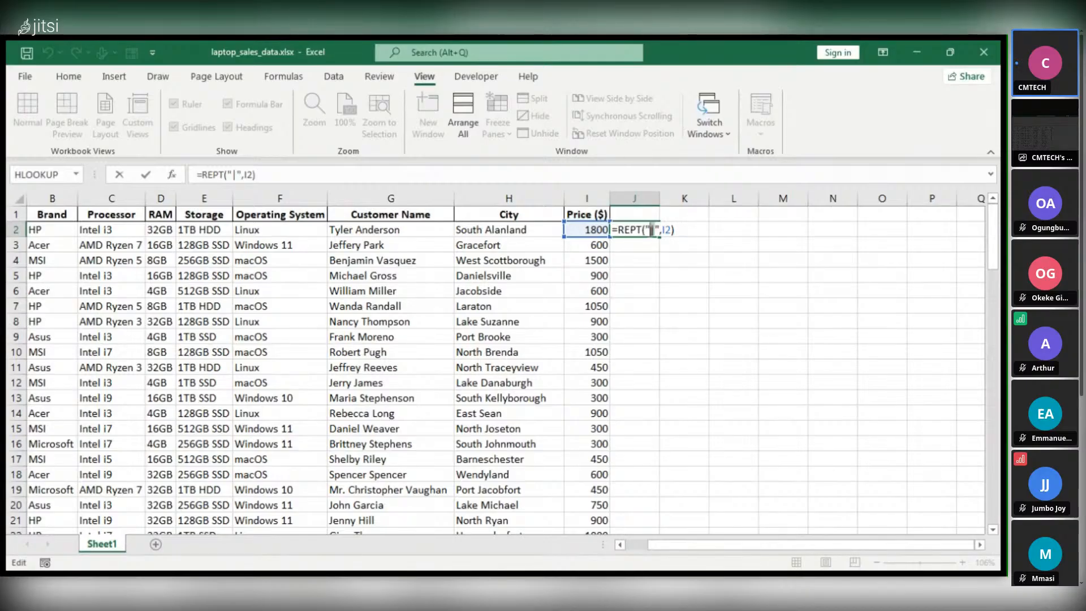
left_click(113, 77)
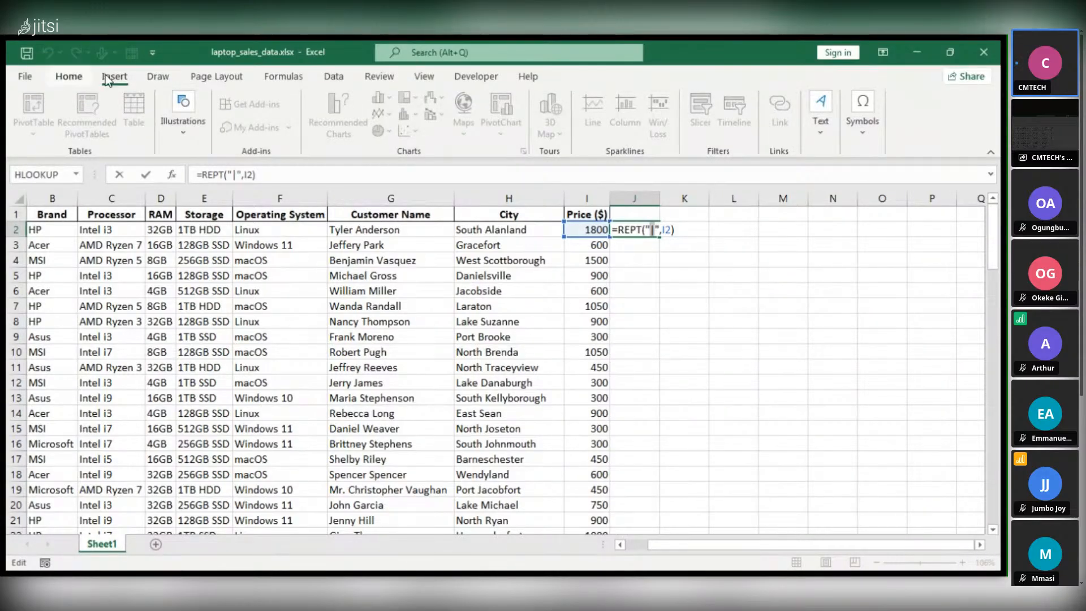
left_click(158, 78)
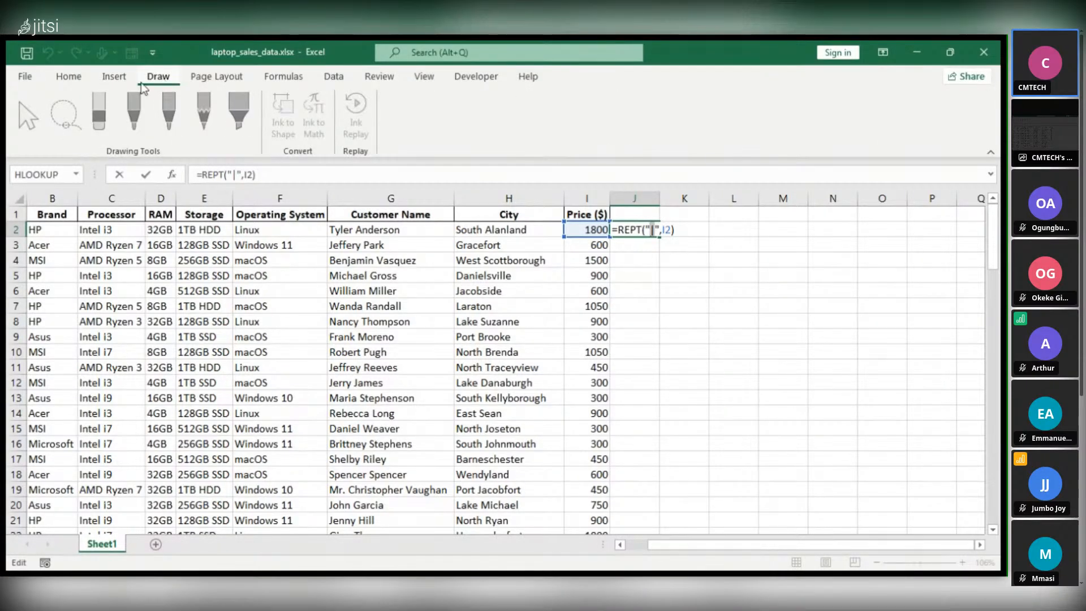
left_click(119, 82)
- Finish editing the REPT formula in cell J2 and change that cell's font to Oswald Stencil
left_click(68, 77)
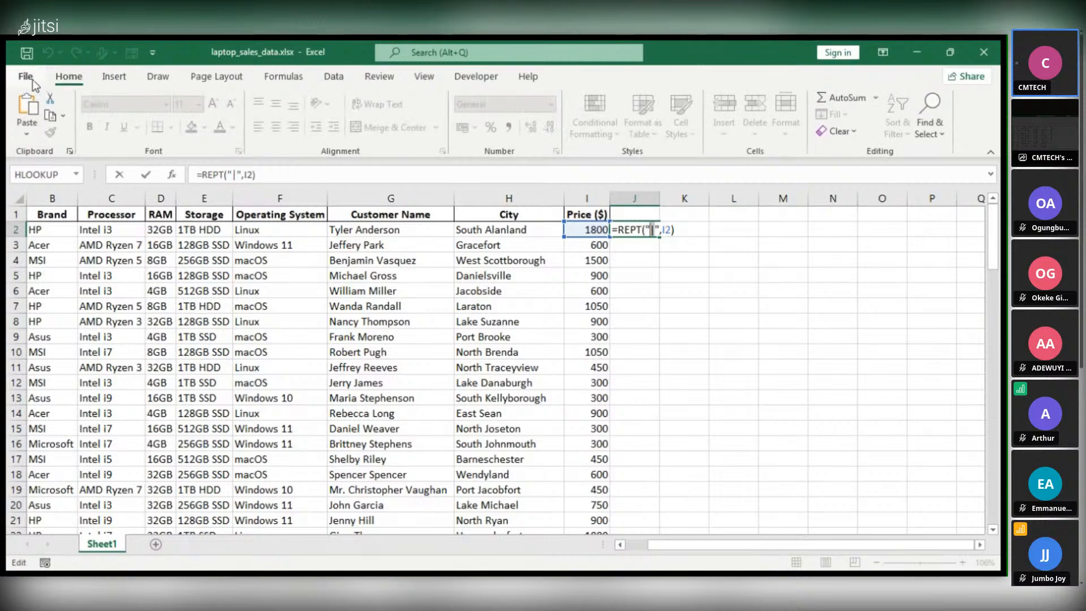
left_click(734, 290)
left_click(645, 230)
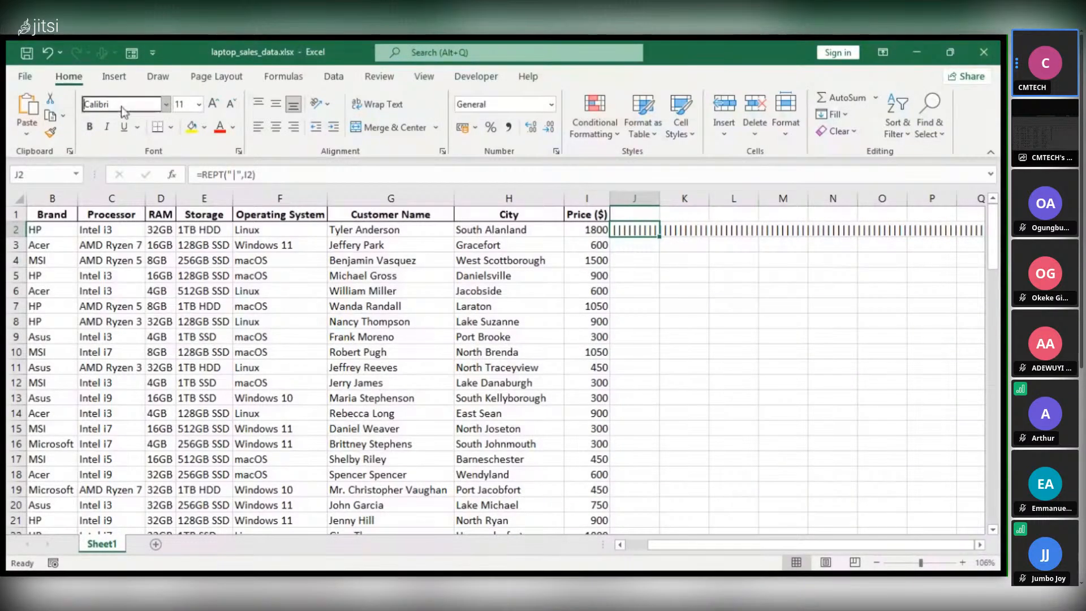
left_click(160, 109)
type("PA")
key("BackSpace")
key("BackSpace")
key("BackSpace")
key("BackSpace")
key("BackSpace")
type("PaY")
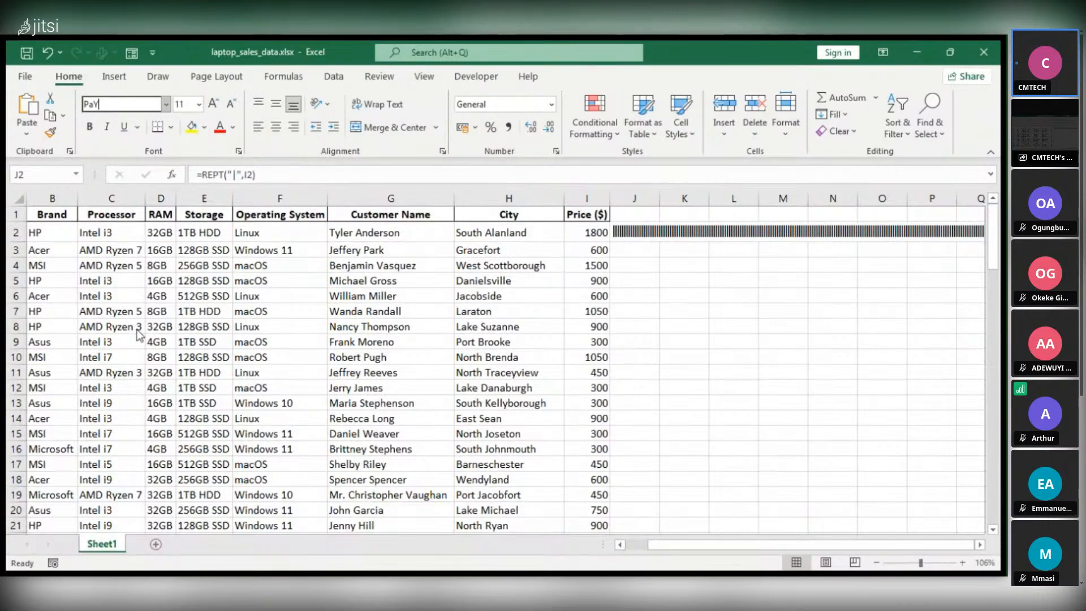
key("Escape")
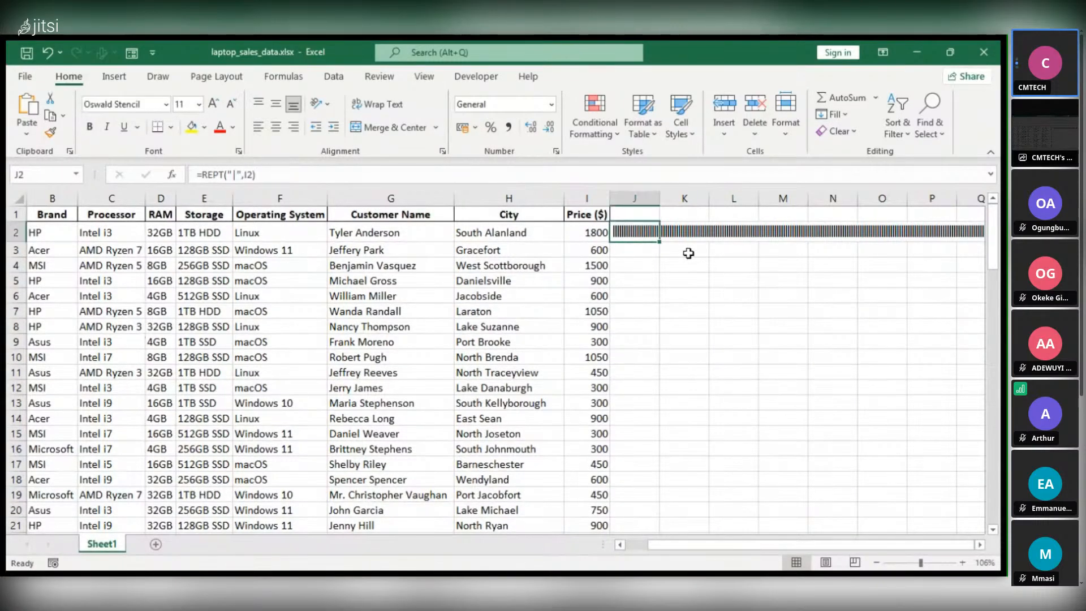
- Shorten the bar in cell J2 by changing its formula to =REPT("|",I2/100)
double_click(654, 233)
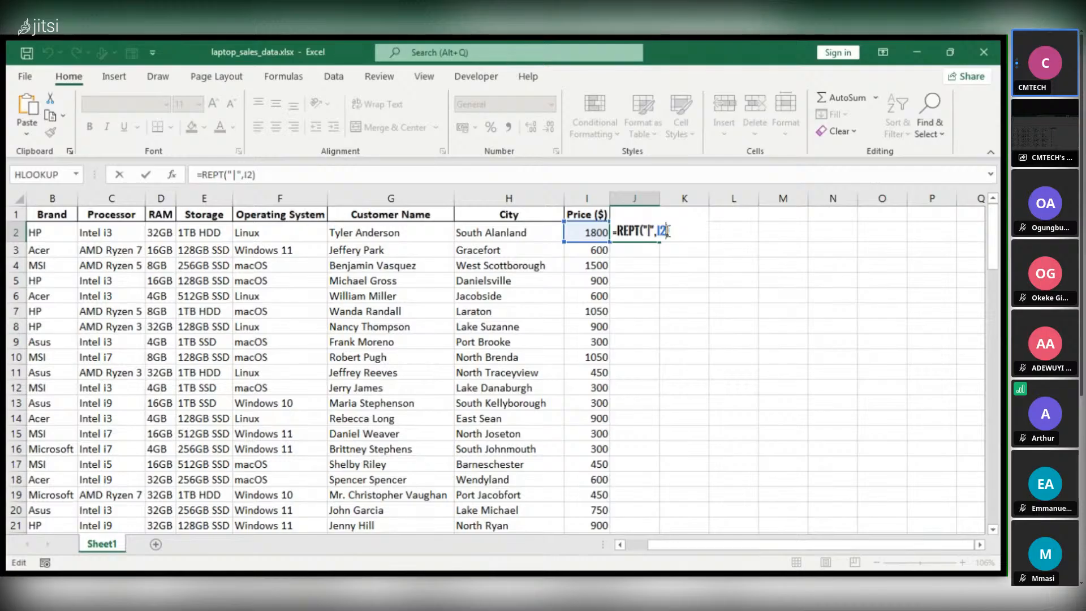
type("/10")
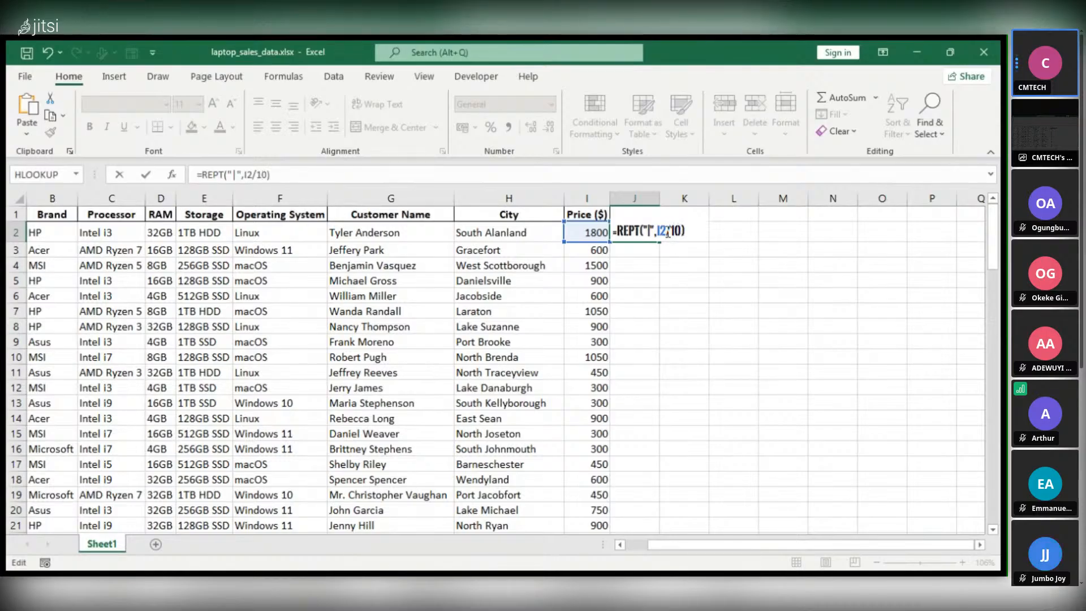
type("0")
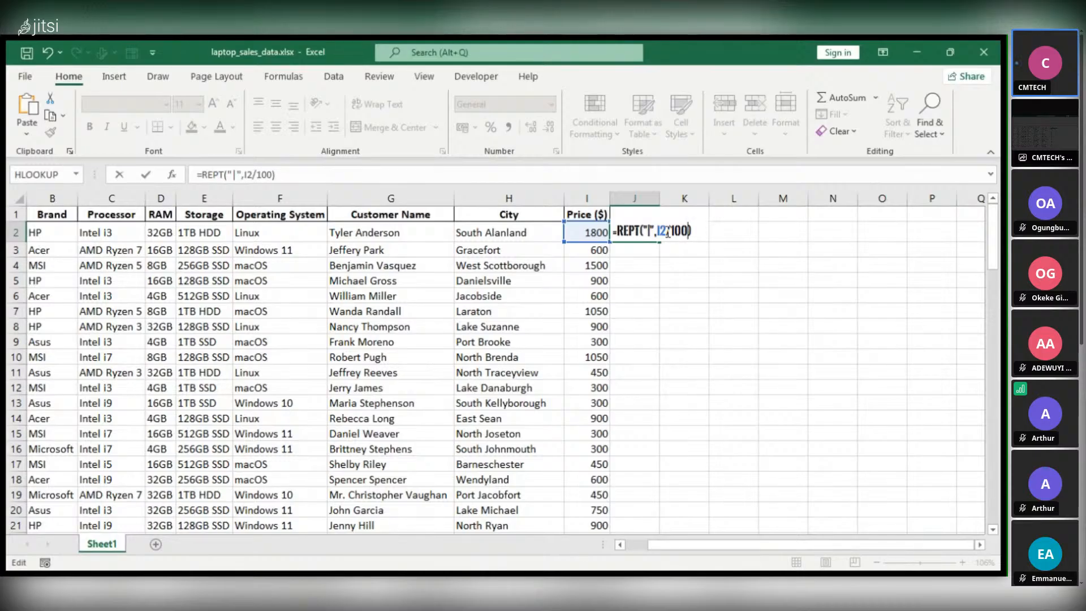
key("Return")
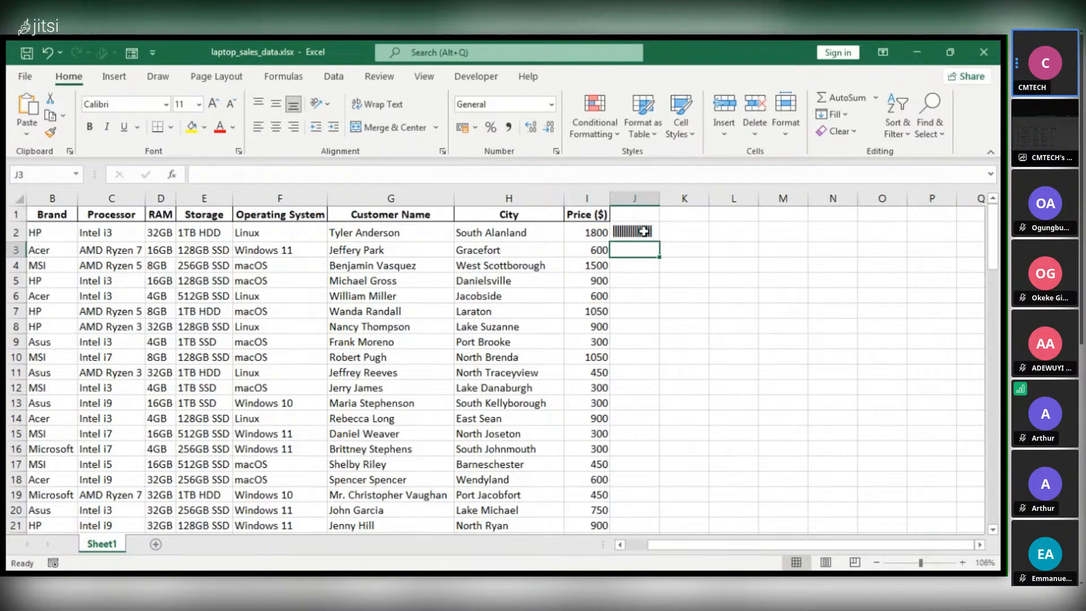
- Fill the J2 bar formula down column J for all sales rows, look over the bars, and undo the fill
left_click(644, 231)
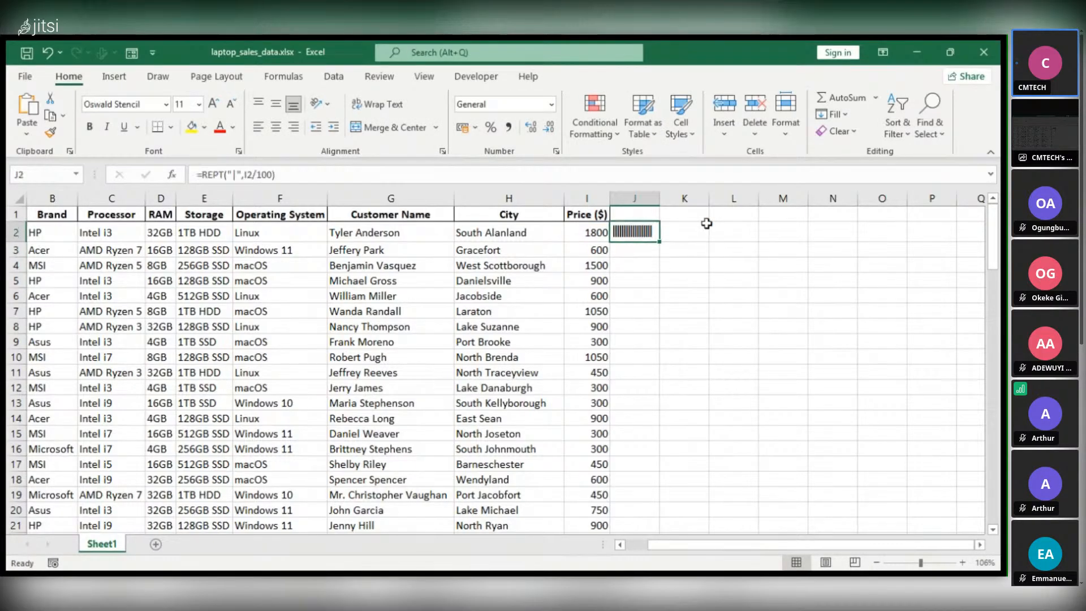
double_click(660, 243)
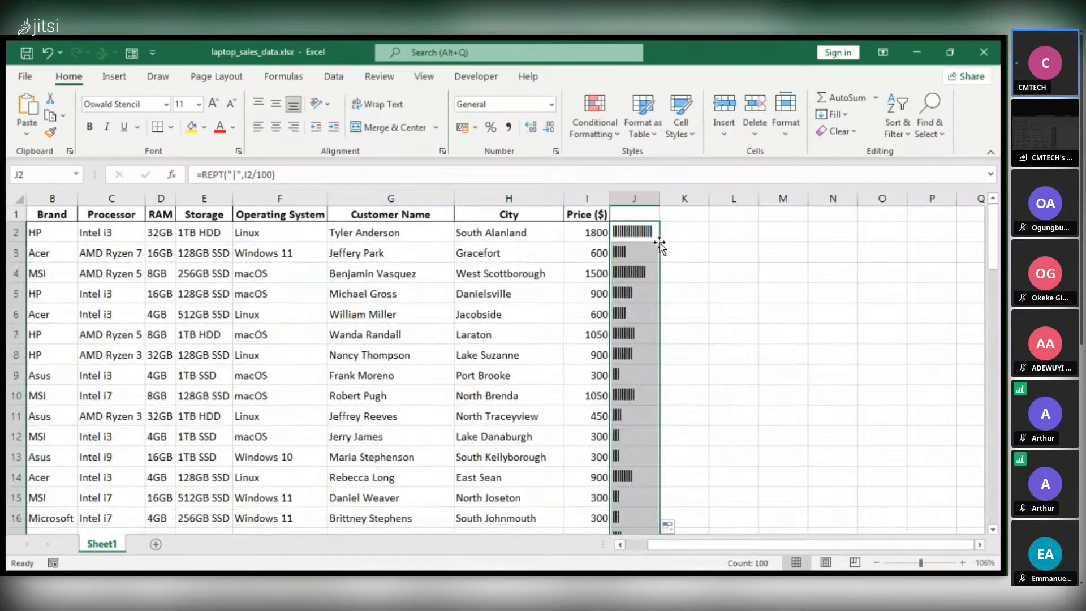
scroll(650, 320, "down", 12)
scroll(664, 283, "up", 12)
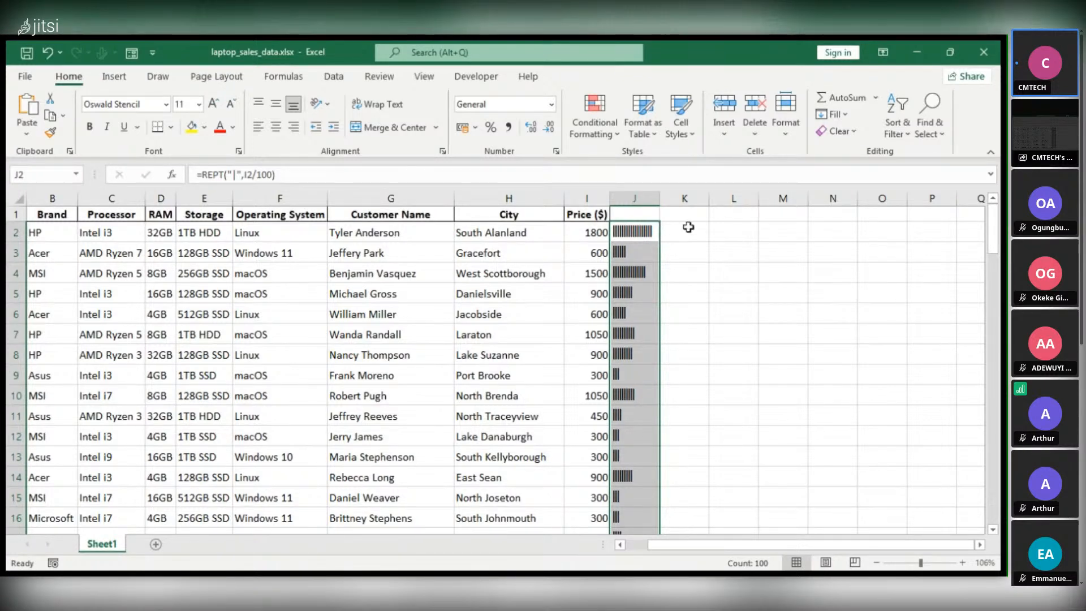
key("ctrl+z")
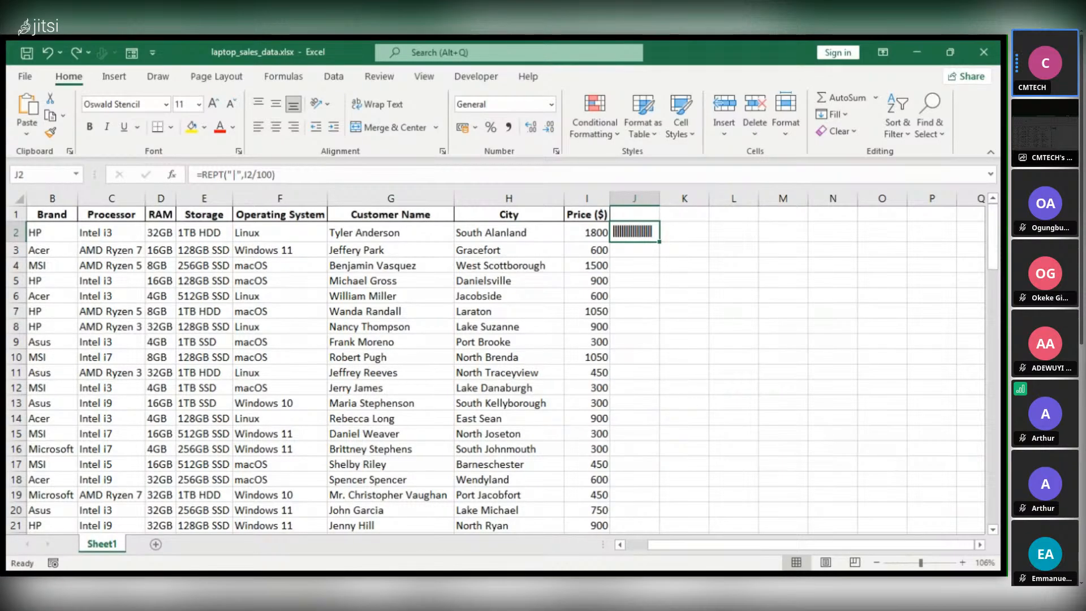
- Try a larger divisor in cell J2 by changing the formula to =REPT("|",I2/1000)
double_click(651, 232)
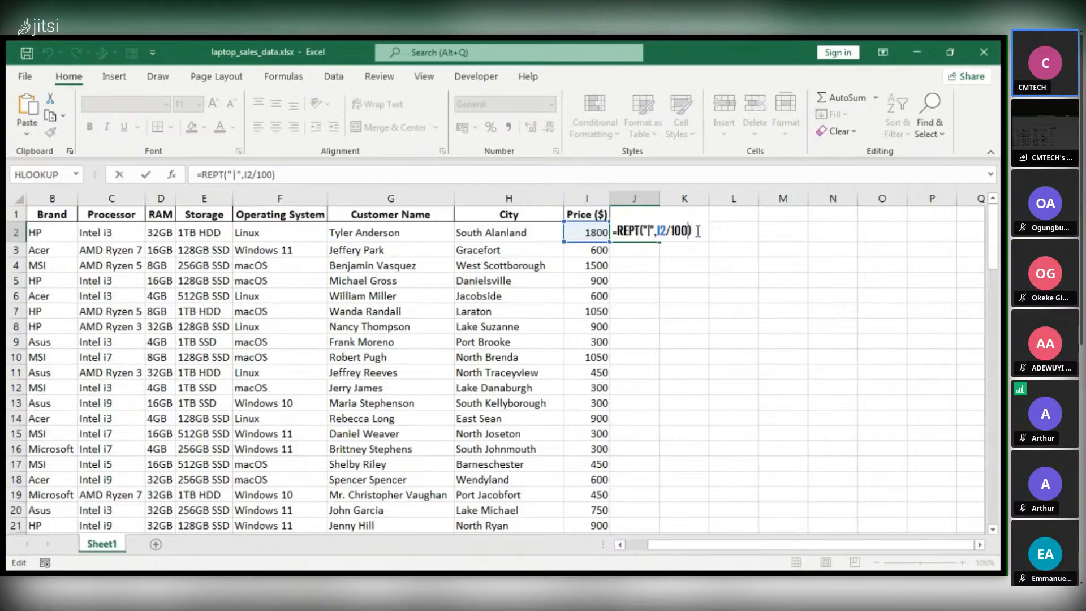
type("0")
key("Return")
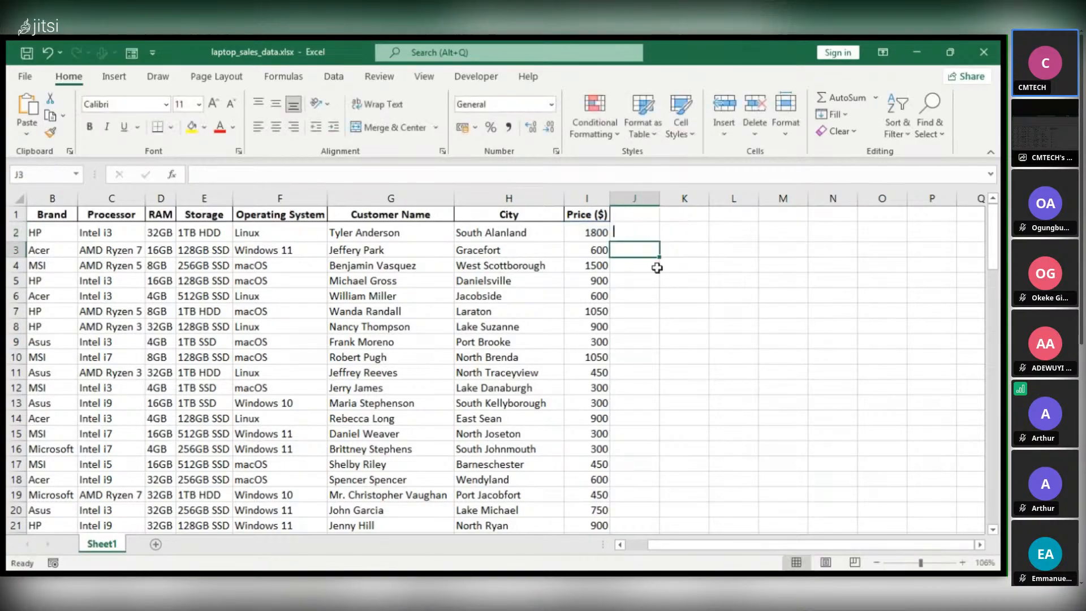
- Try a smaller divisor in cell J2 by changing the formula to =REPT("|",I2/10)
left_click(638, 230)
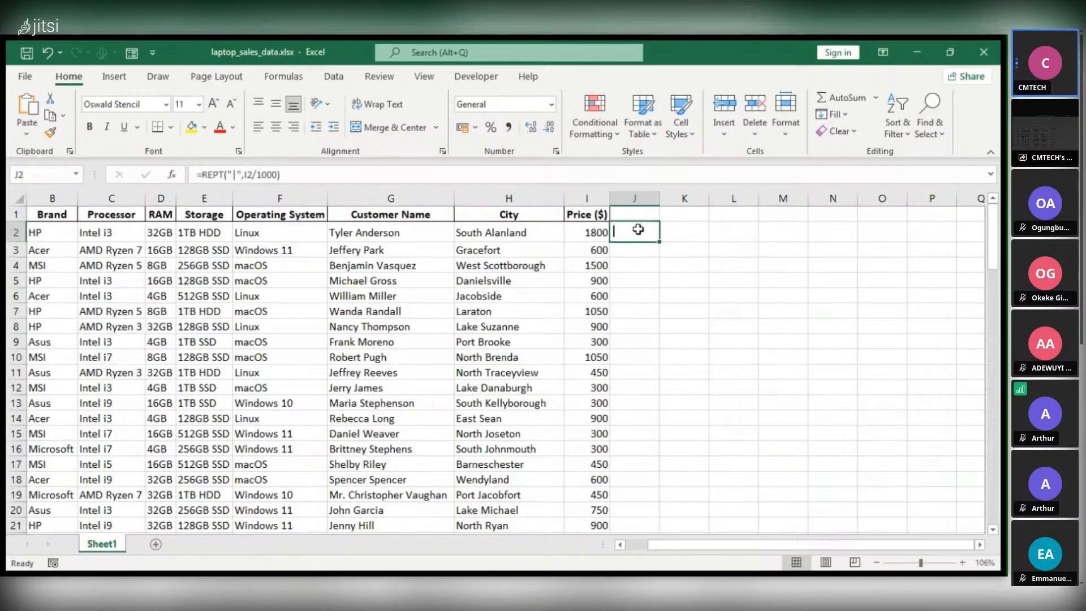
double_click(638, 230)
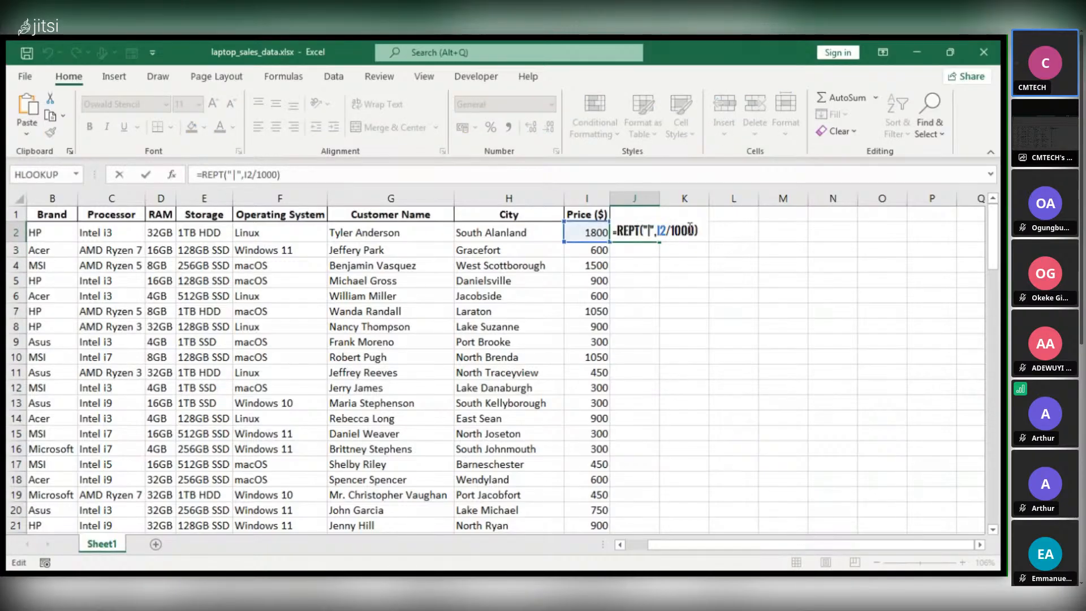
left_click_drag(694, 229, 672, 229)
type("10")
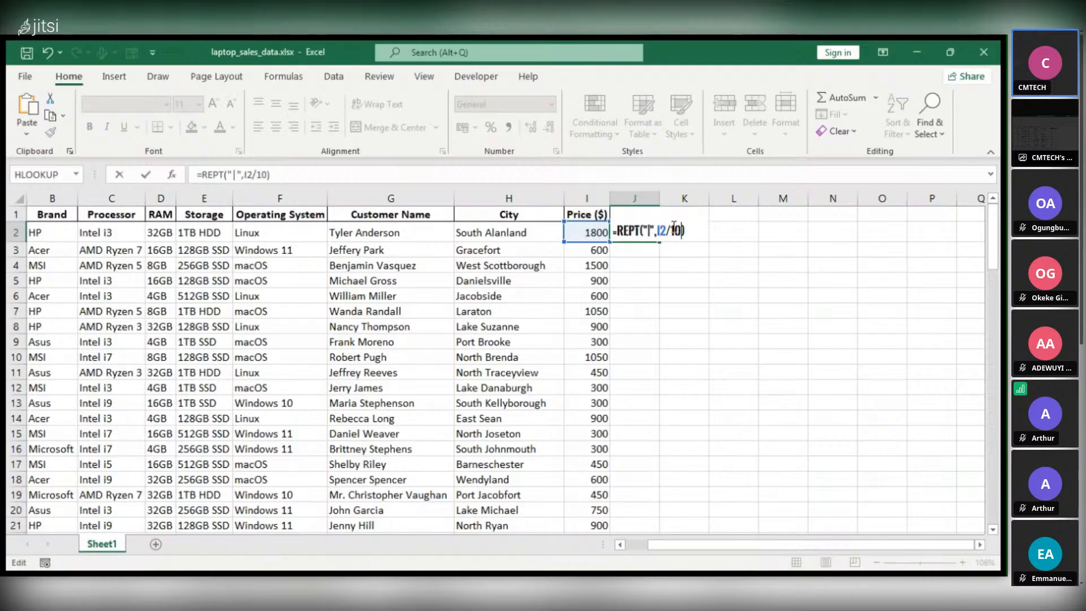
left_click(681, 233)
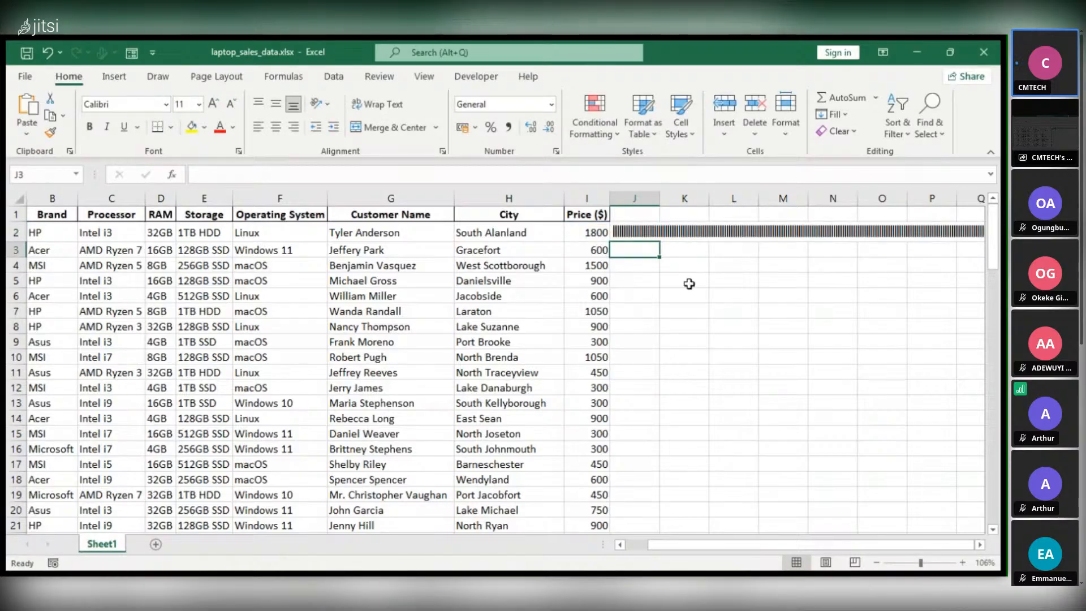
- Set the divisor in the J2 formula to 1000 again and undo that change
key("Left")
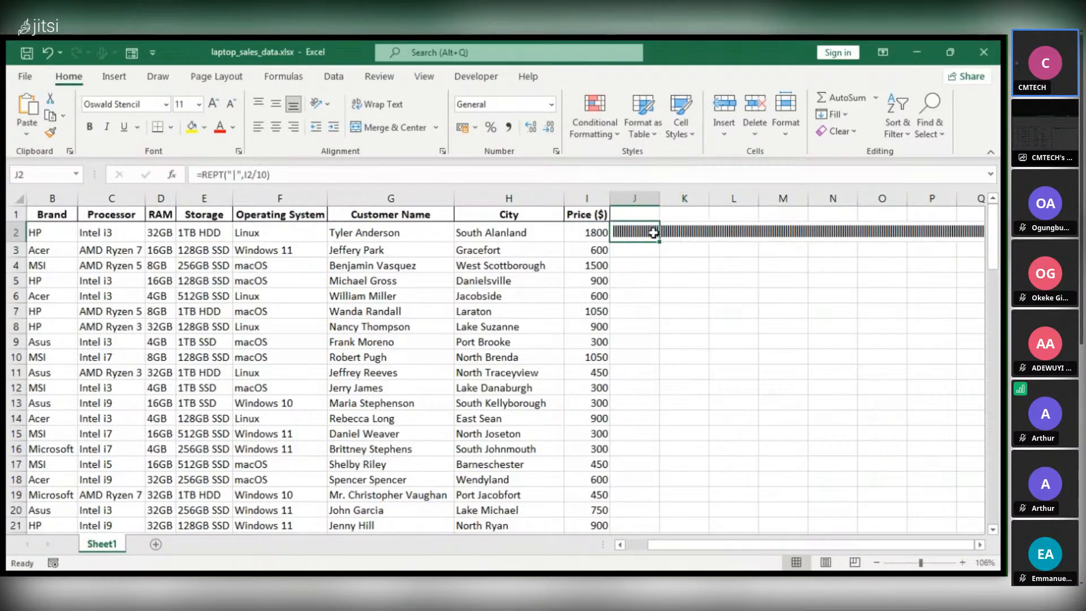
key("F2")
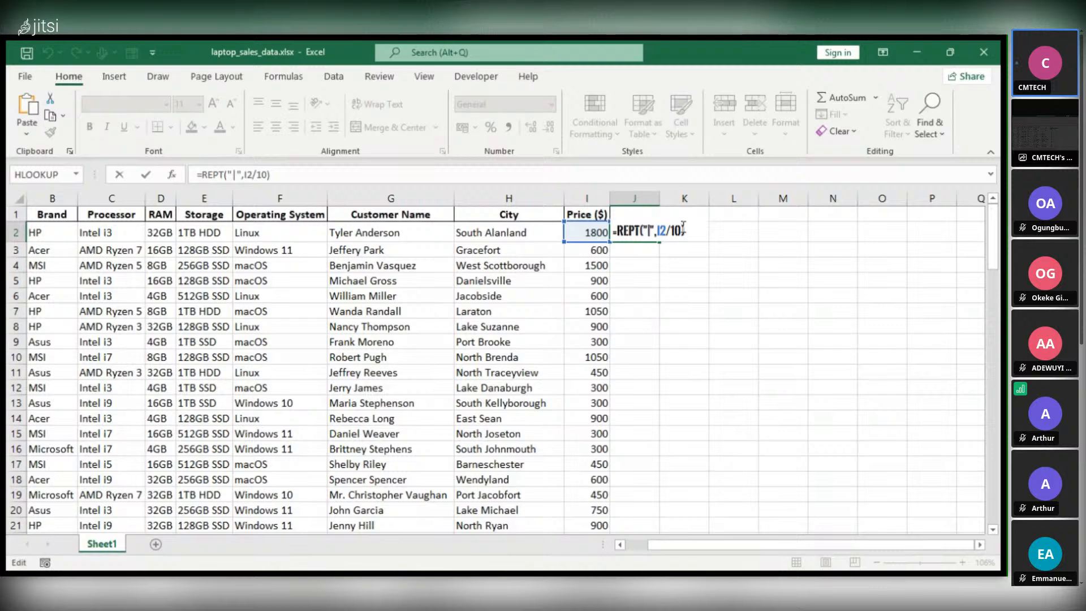
type("000")
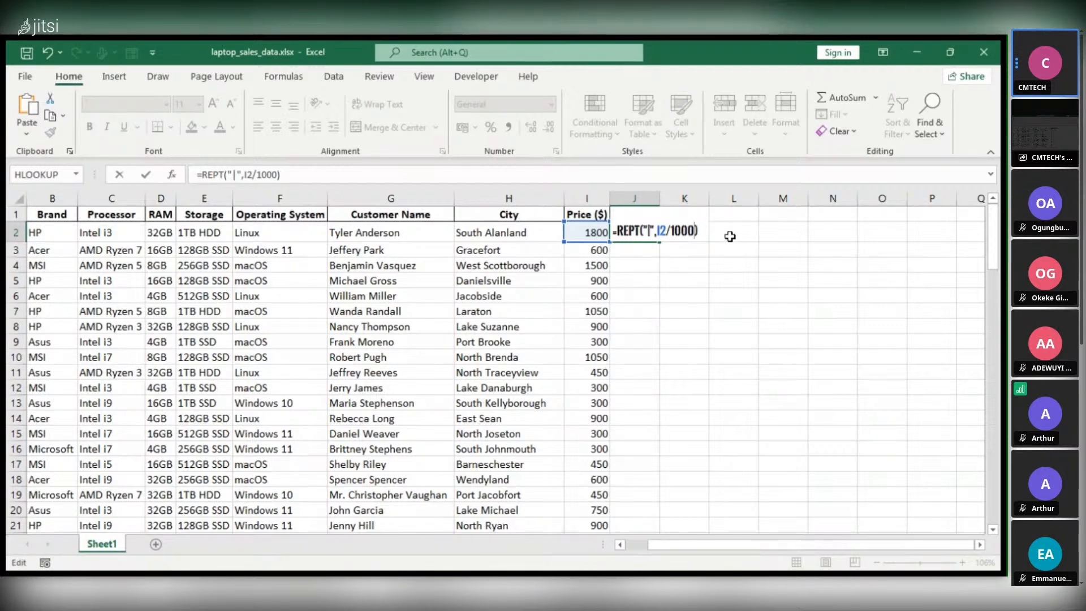
key("Return")
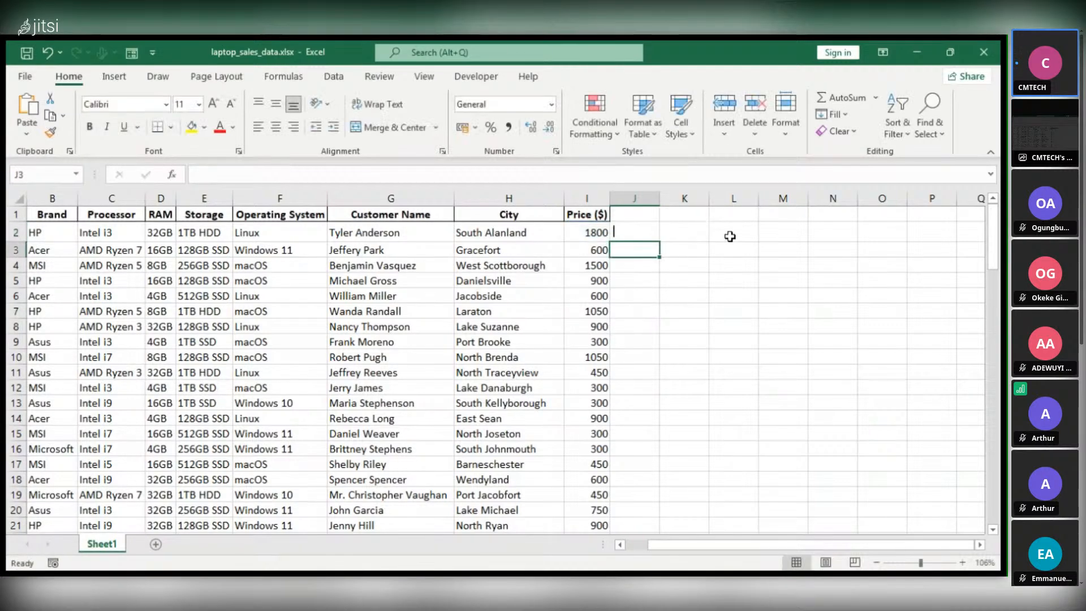
key("ctrl+z")
- Change the J2 formula to =REPT("|",I2/100) and fill it down column J for every sales row
double_click(649, 233)
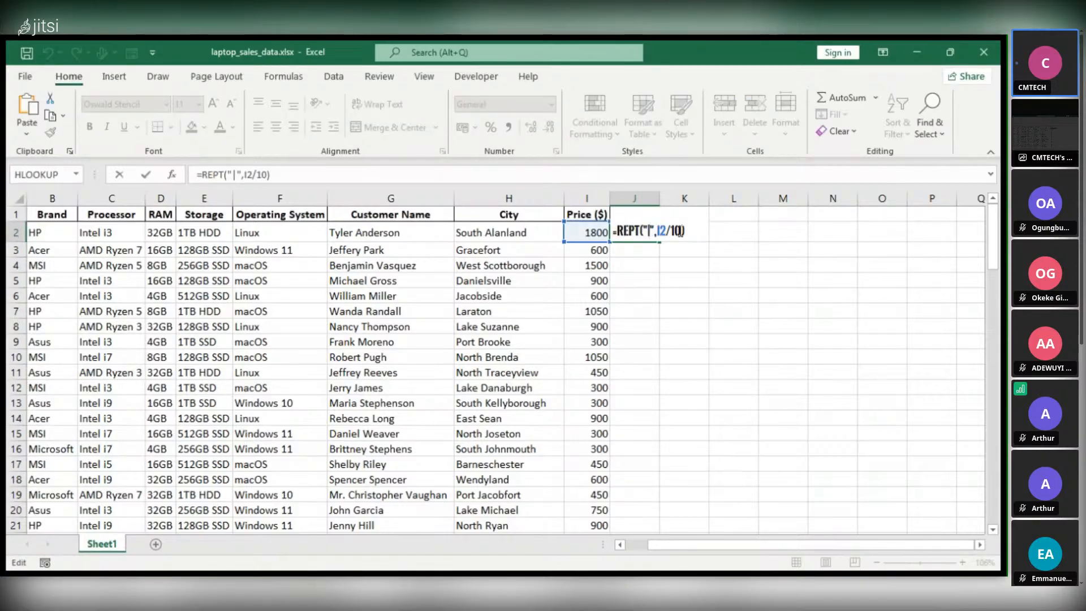
type("0")
left_click(643, 239)
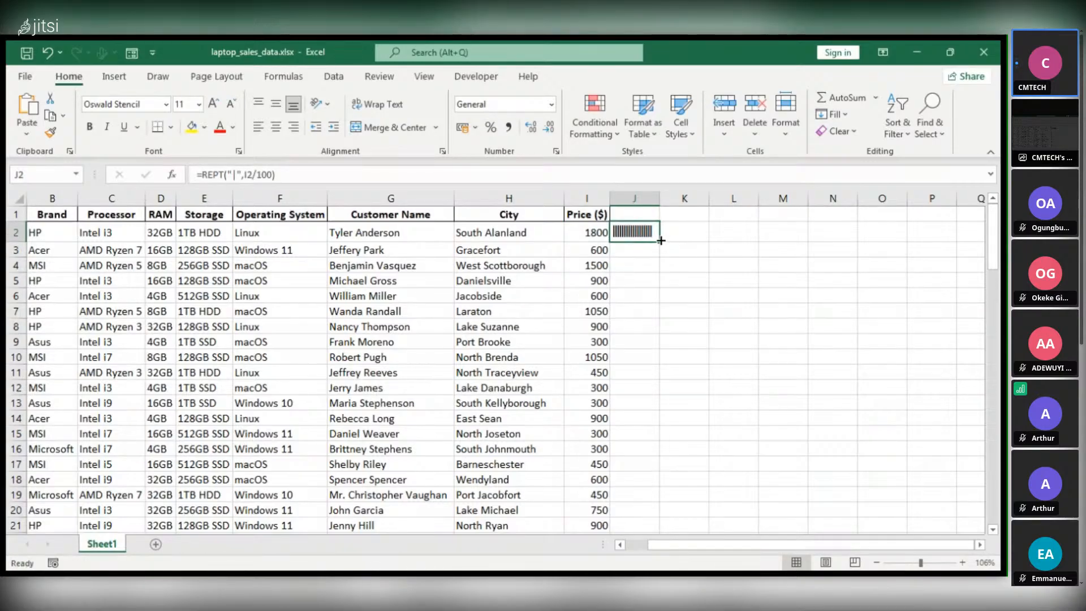
double_click(661, 241)
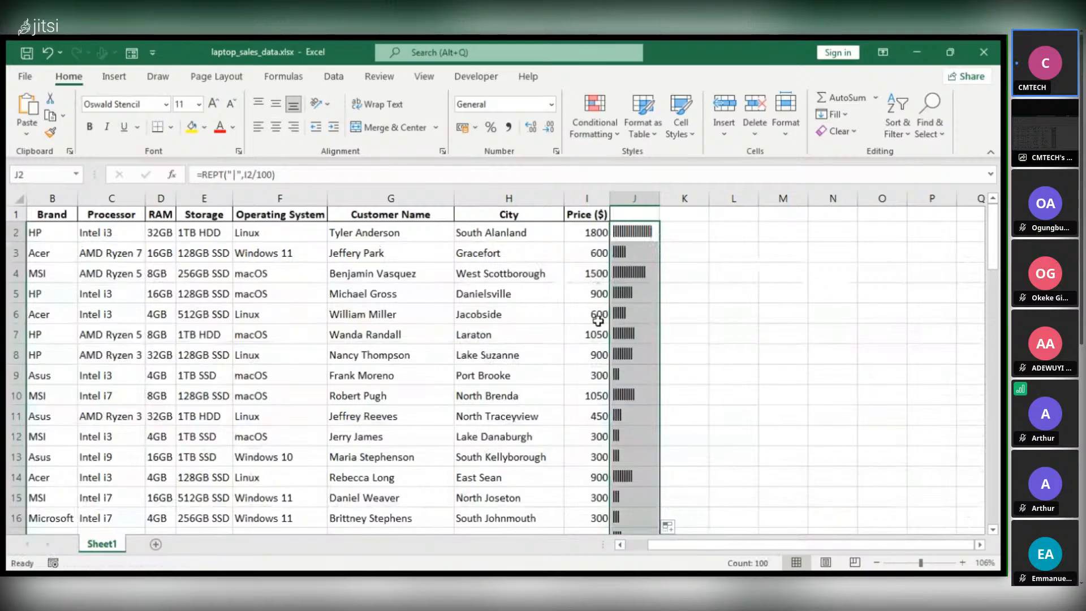
- Examine the in-cell bars in column J against the Price values down the whole data set
scroll(650, 300, "down", 2)
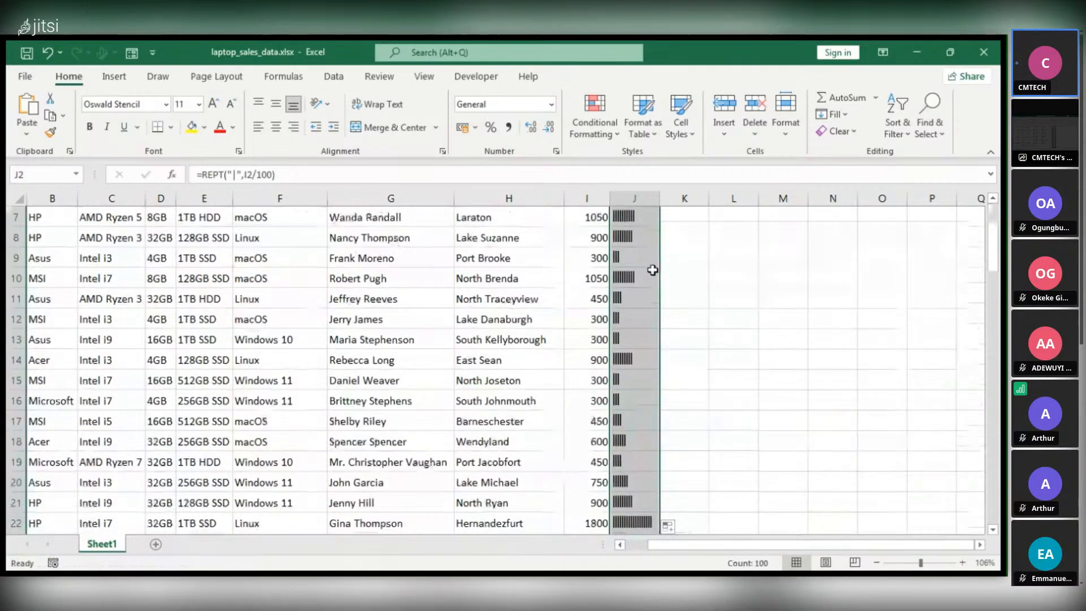
scroll(651, 268, "up", 1)
scroll(650, 277, "up", 1)
scroll(644, 306, "down", 3)
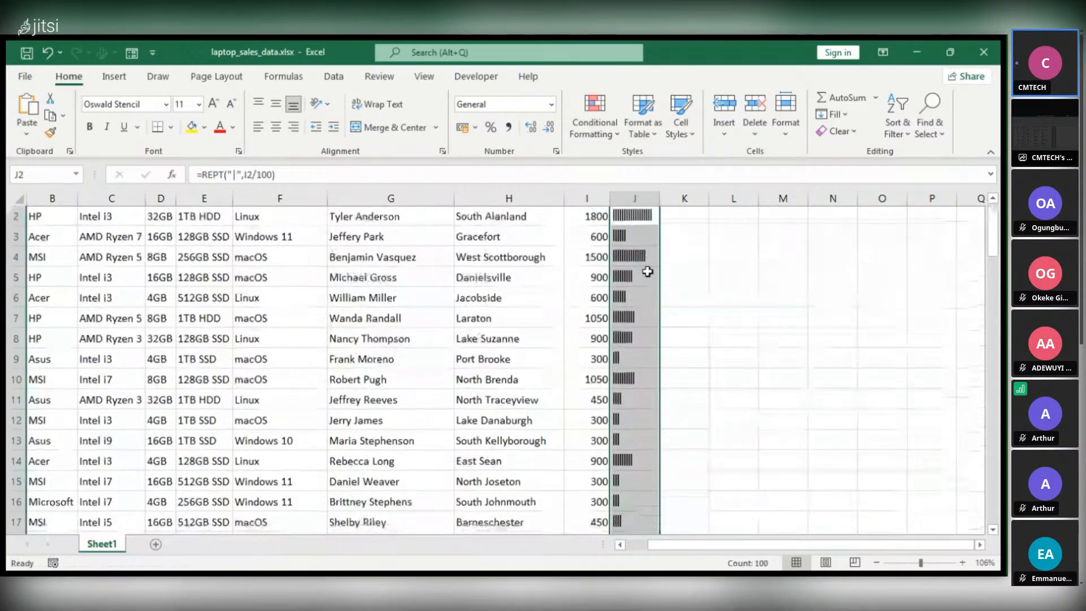
scroll(645, 339, "down", 7)
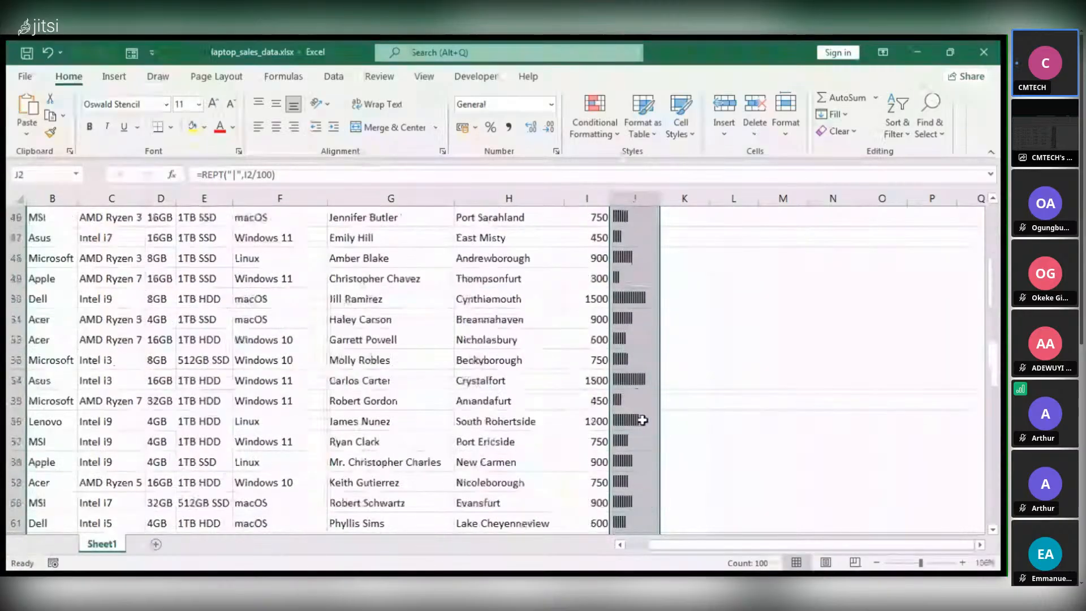
scroll(645, 441, "down", 12)
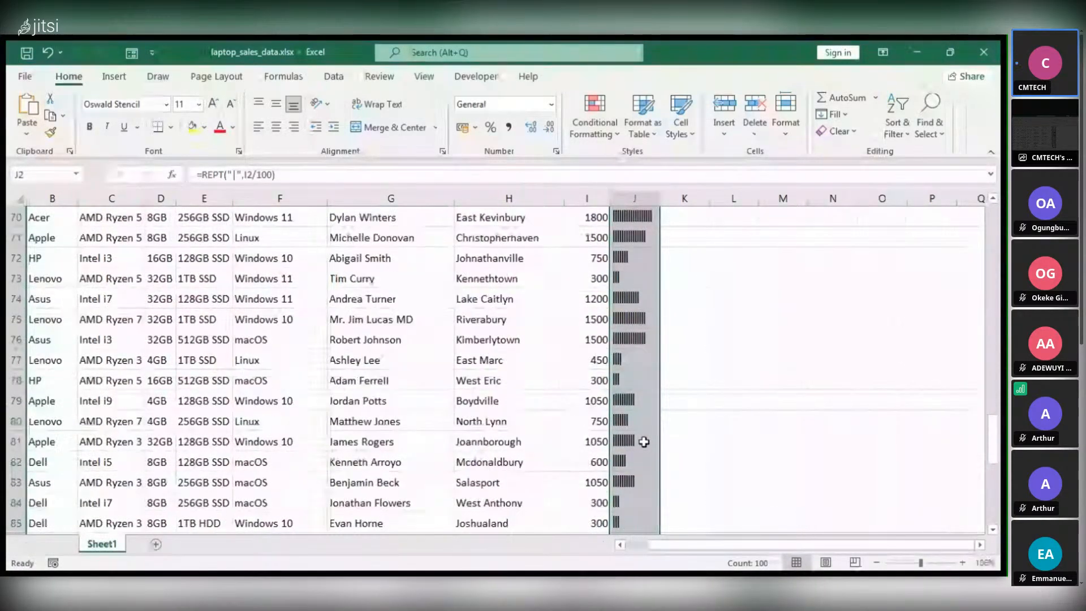
scroll(644, 396, "up", 19)
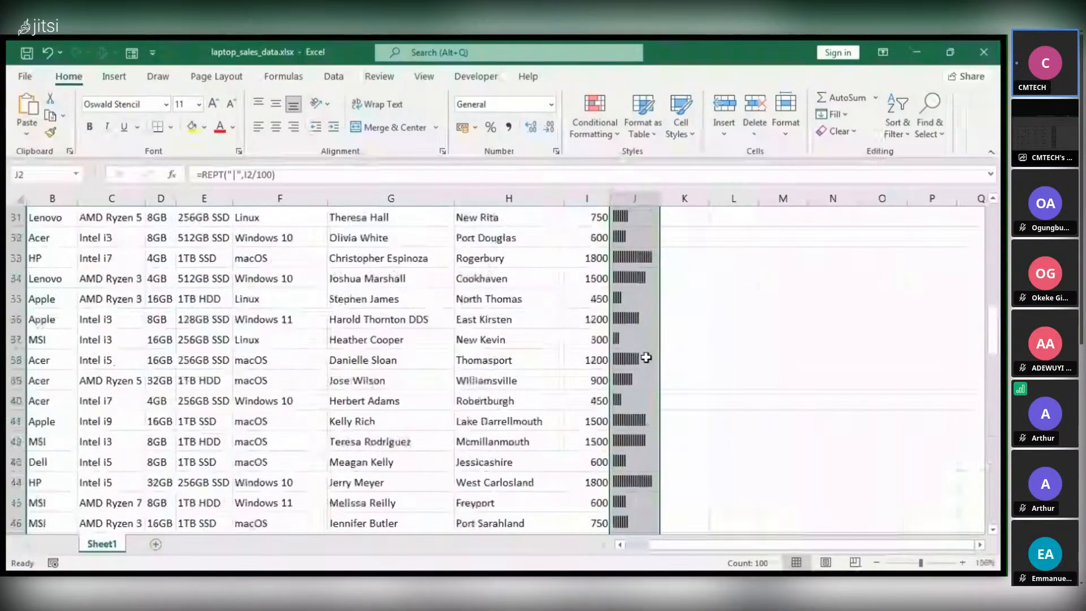
scroll(646, 358, "up", 7)
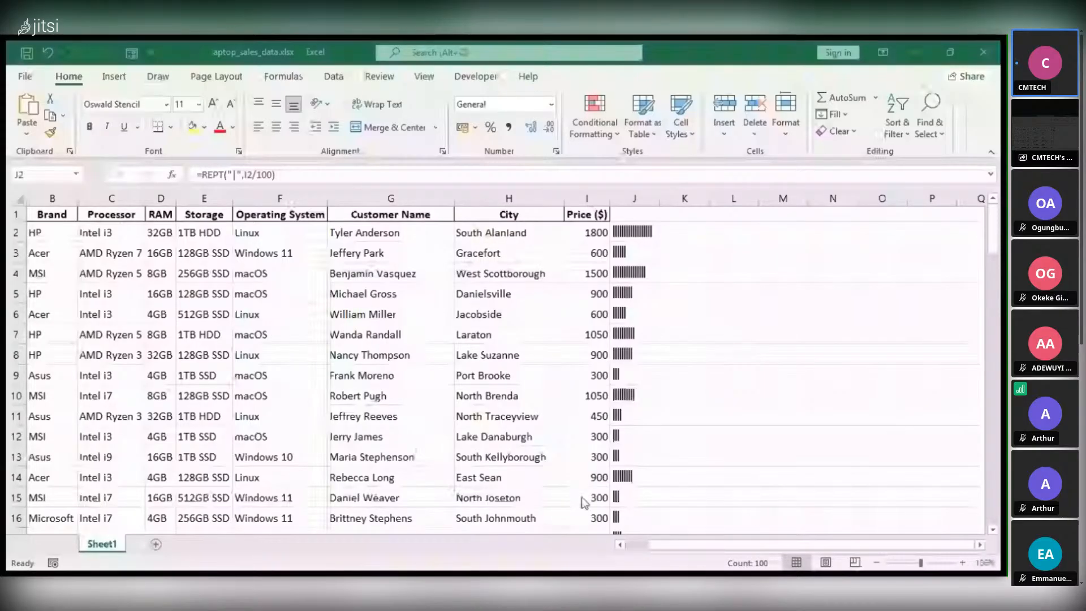
- Delete column J with its REPT bars from the sales sheet
left_click(634, 232)
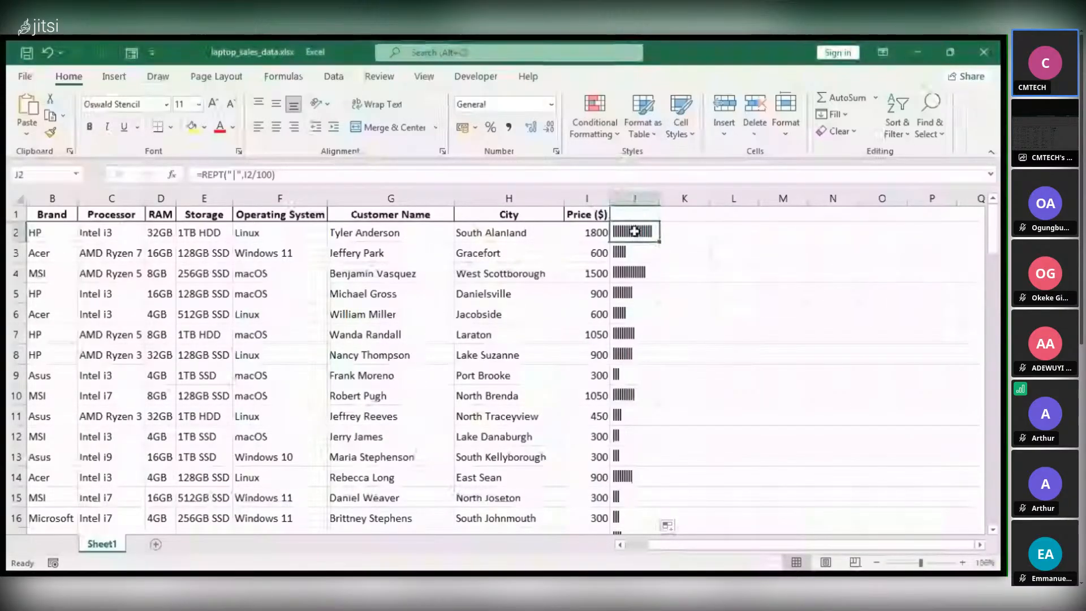
left_click(635, 198)
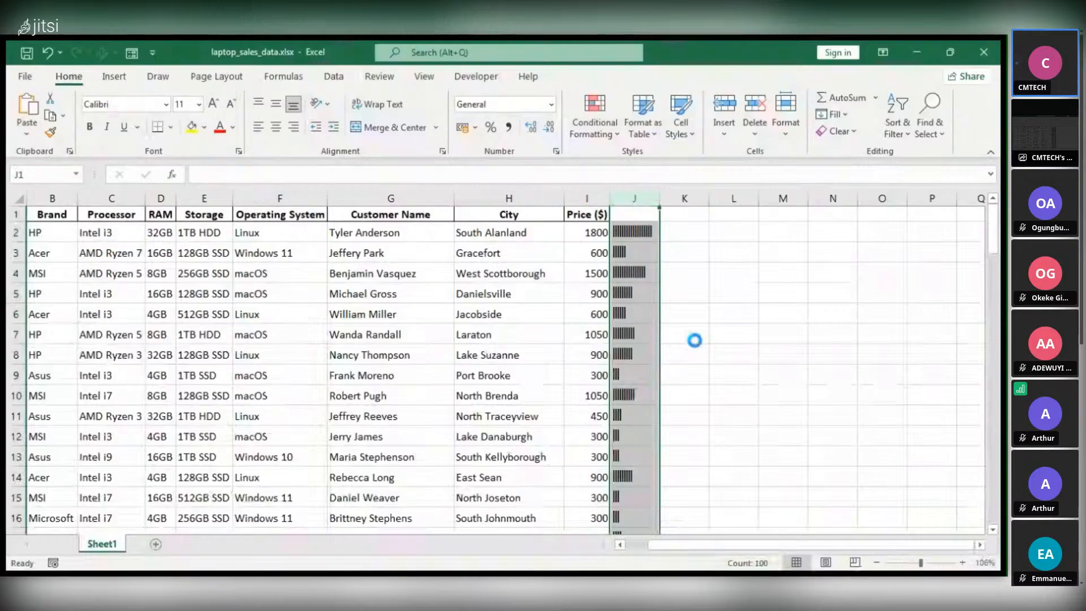
key("Delete")
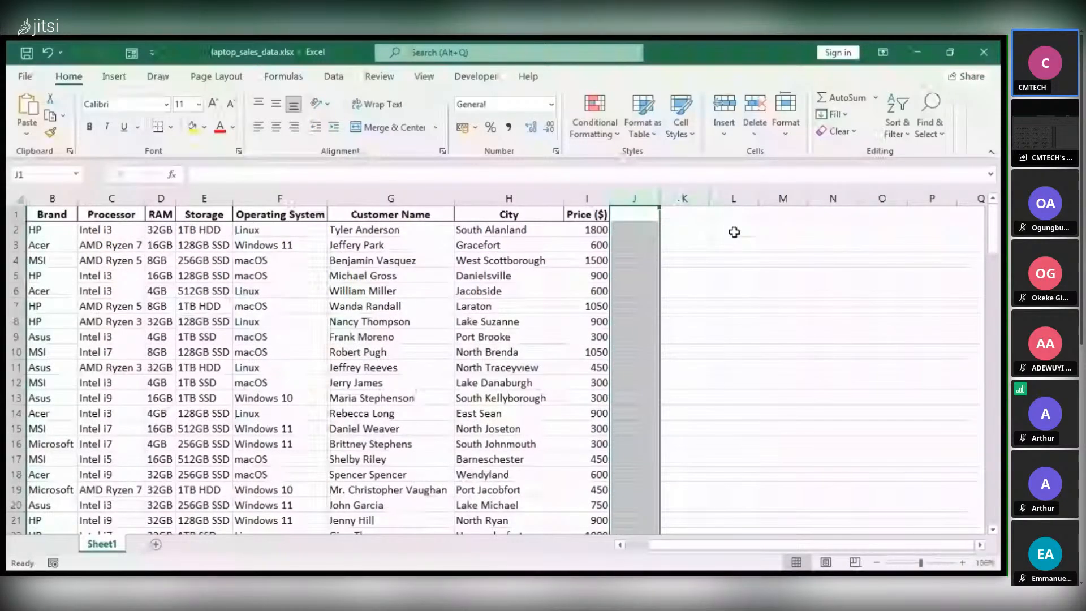
left_click(734, 232)
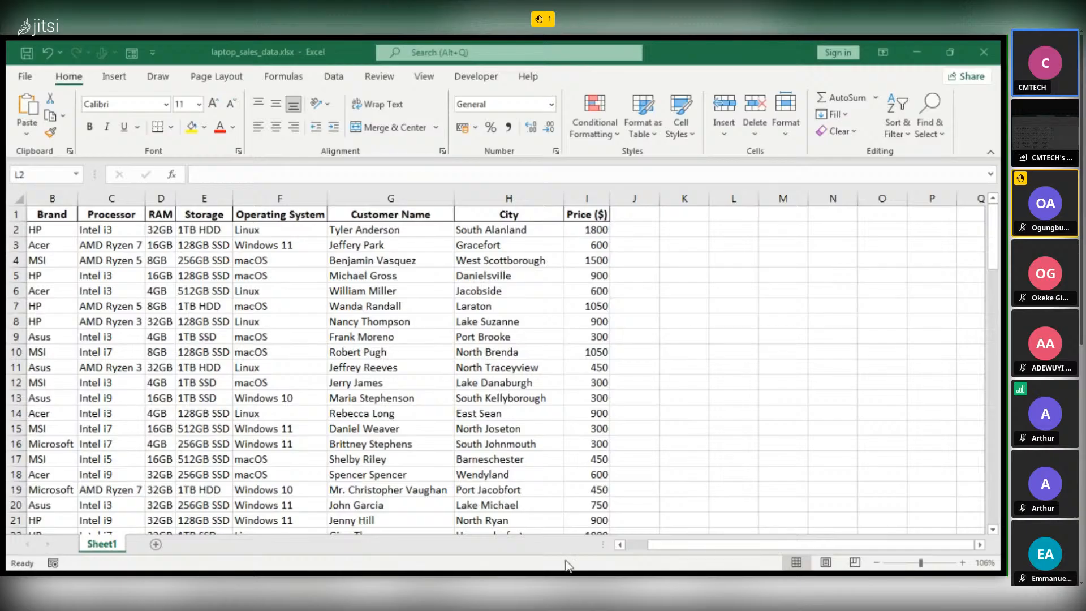
- Enter the formula =REPT("|",I2/100) in cell J2 to draw a bar for the first Price value
left_click(654, 555)
left_click(635, 232)
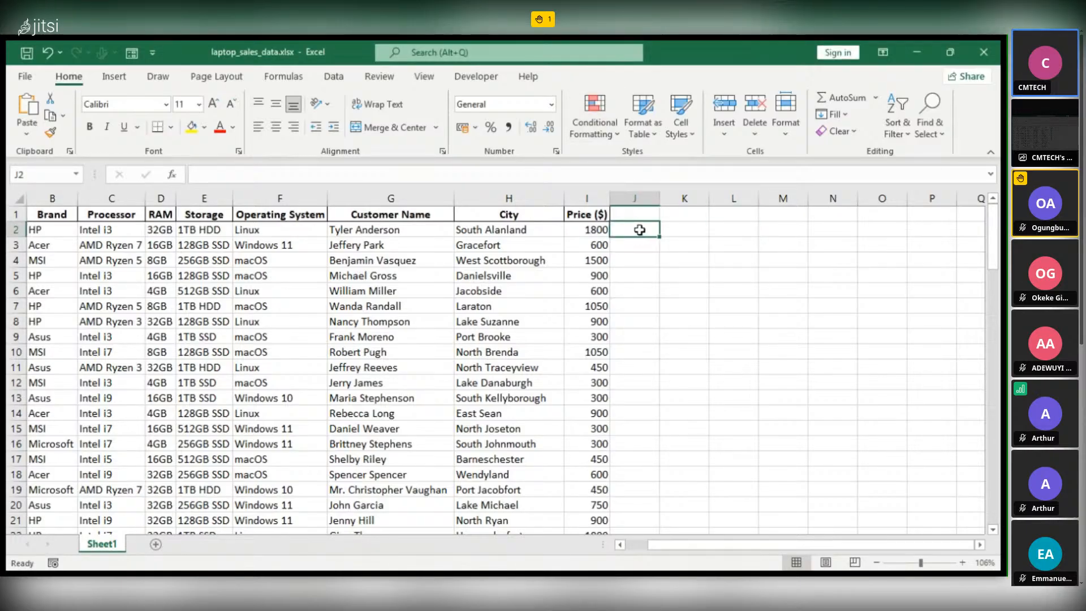
type("=R")
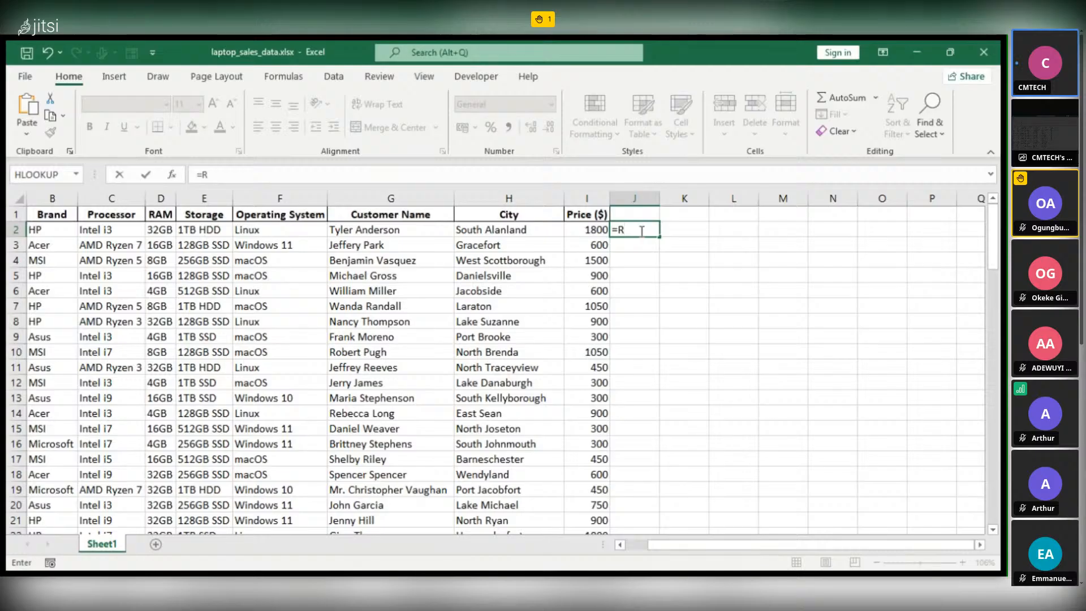
type("EPT(")
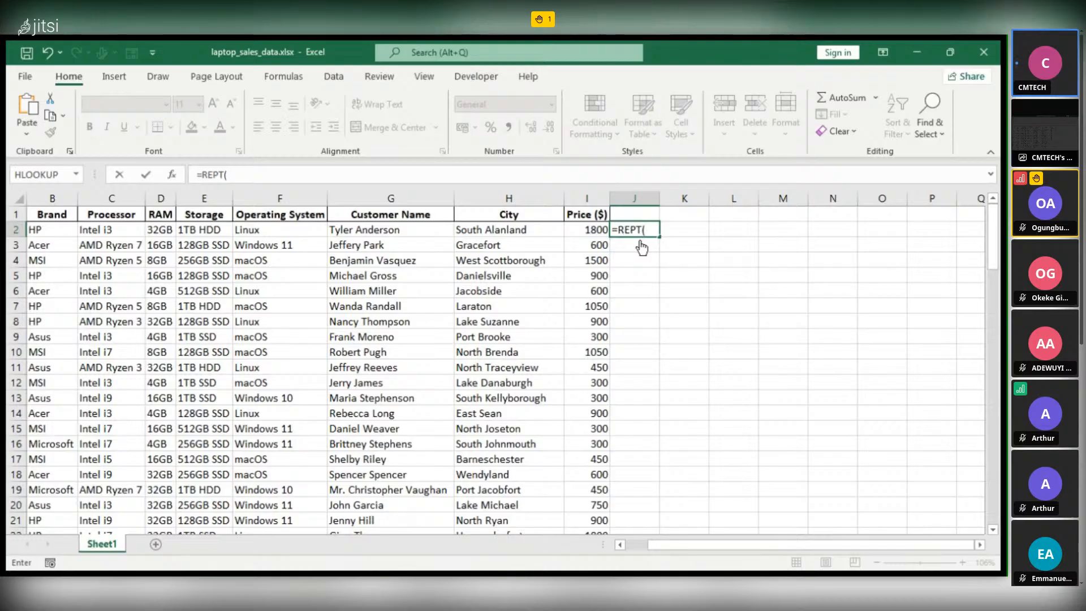
type("\"|\",I2")
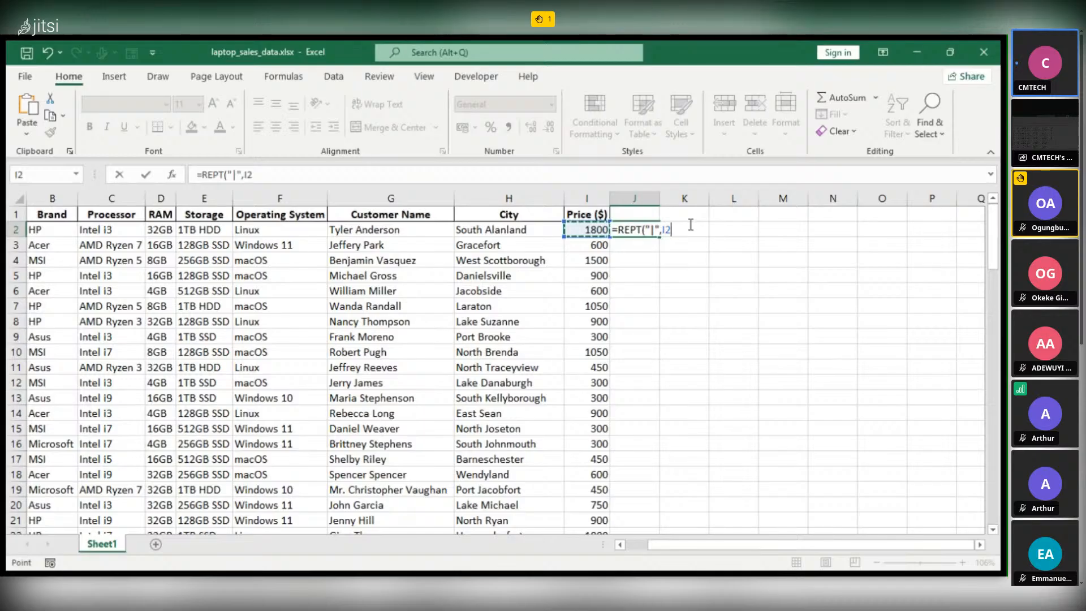
type("/")
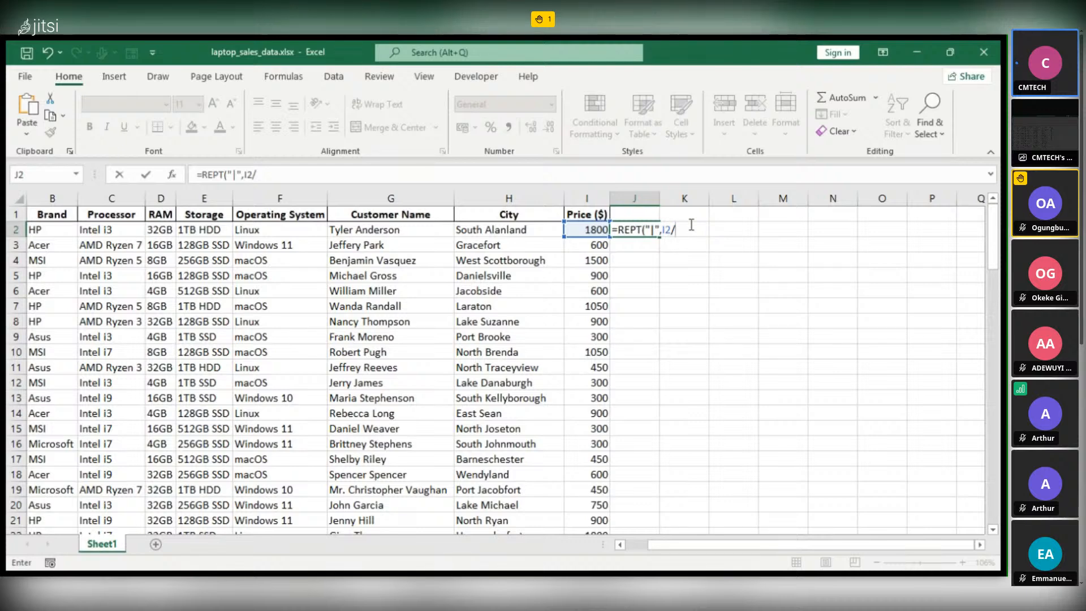
type("100")
key("Return")
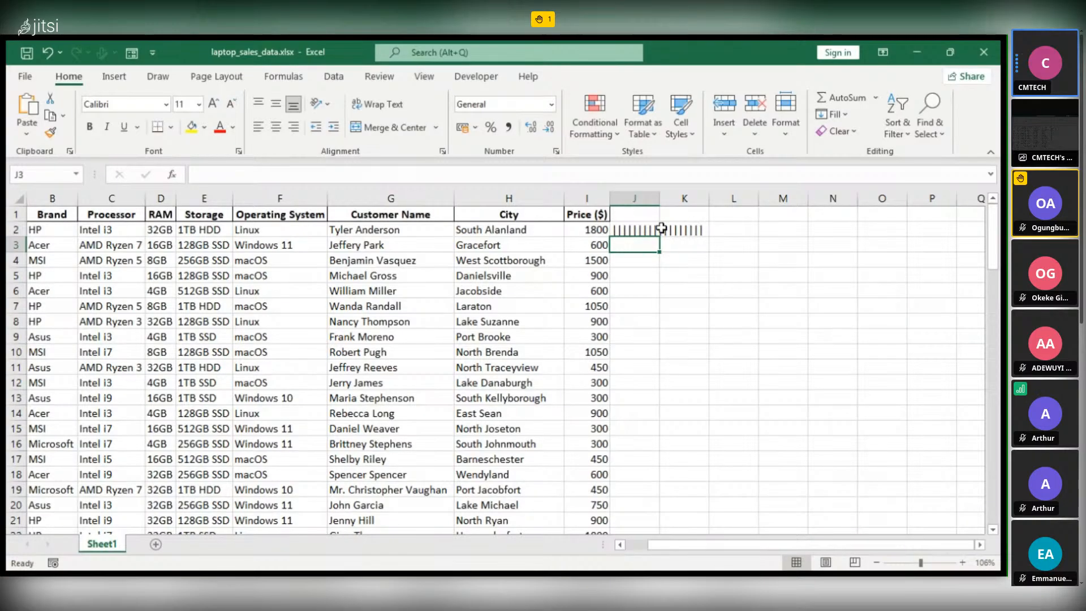
- Fill the J2 bar formula down column J for every sales row
left_click(661, 229)
left_click(651, 229)
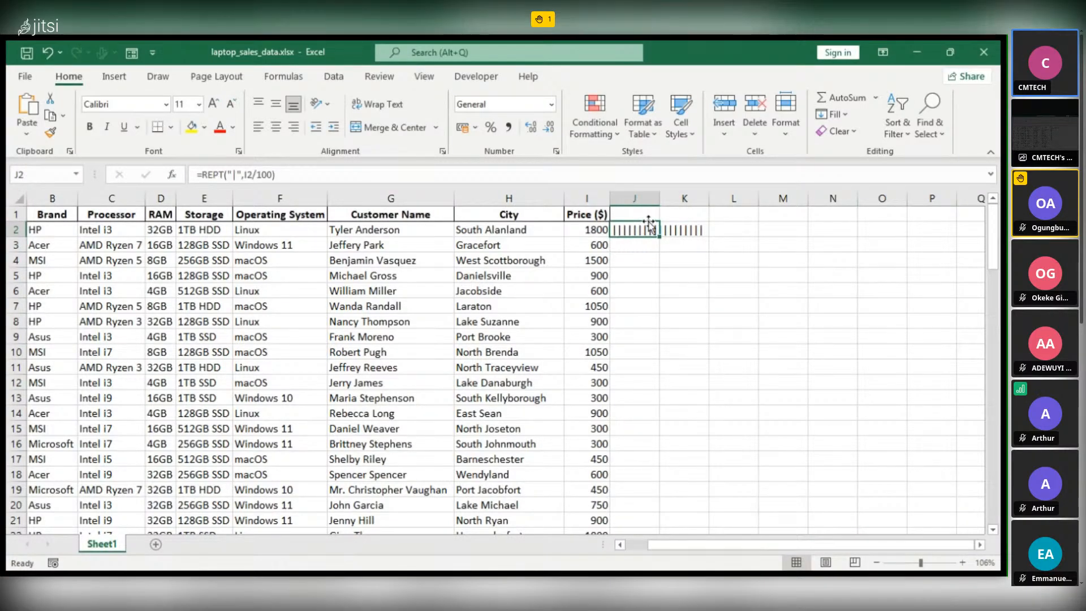
double_click(659, 236)
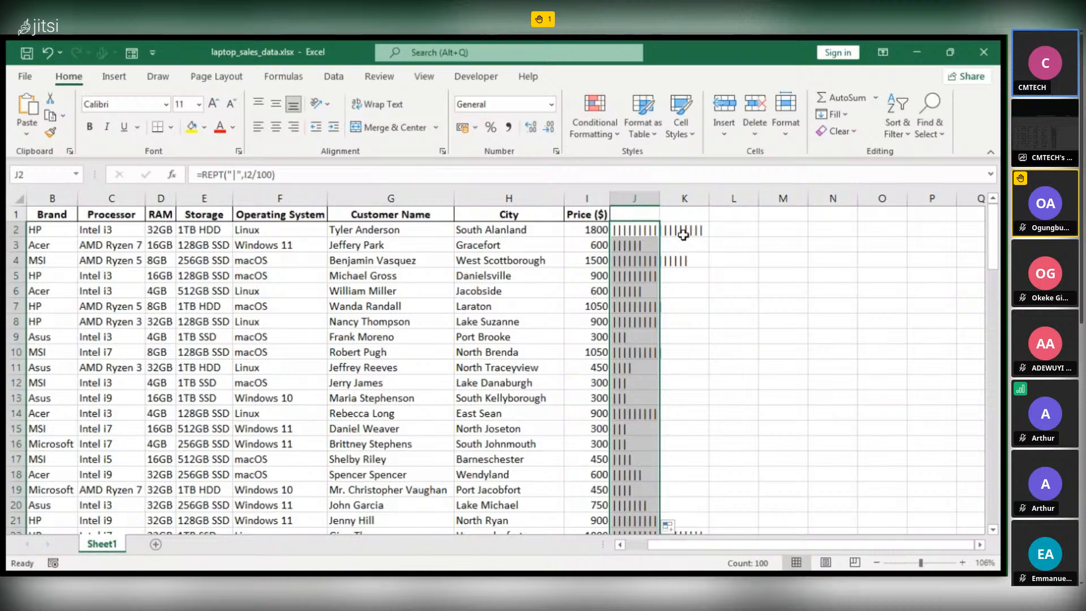
scroll(677, 226, "down", 3)
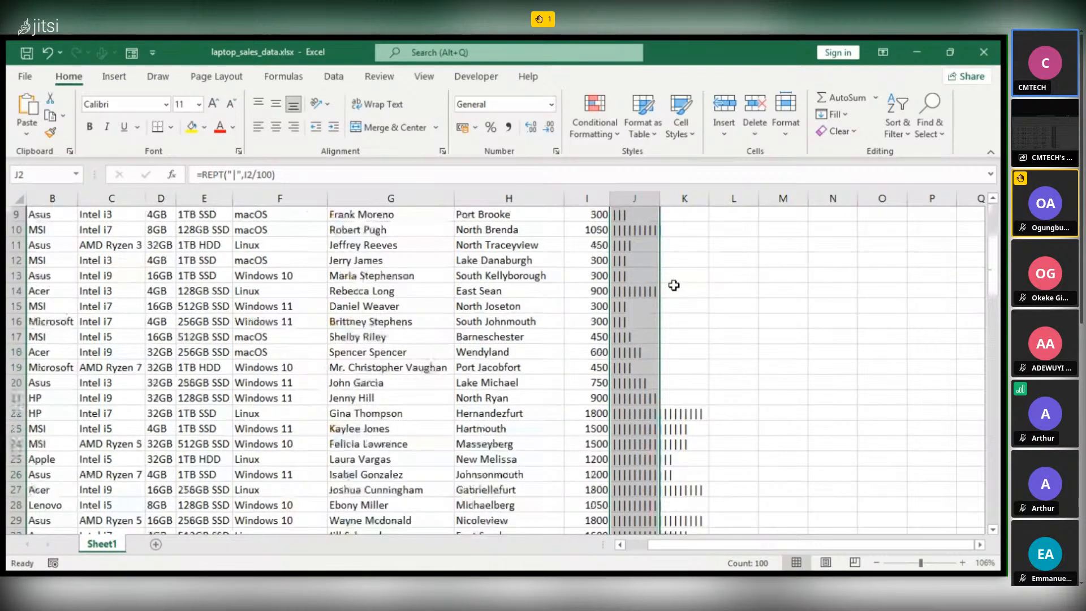
scroll(673, 284, "down", 6)
scroll(679, 395, "down", 1)
left_click(730, 461)
scroll(730, 460, "down", 1)
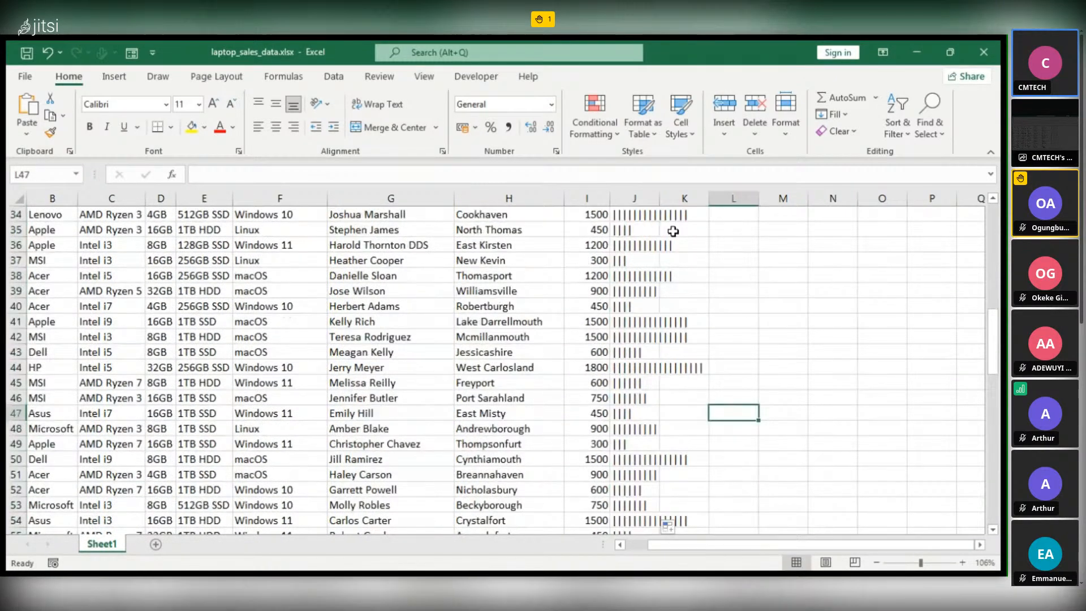
- Autofit column J to the longest bar and check the bars against the Price values
scroll(671, 227, "up", 5)
scroll(698, 235, "up", 4)
scroll(697, 235, "up", 2)
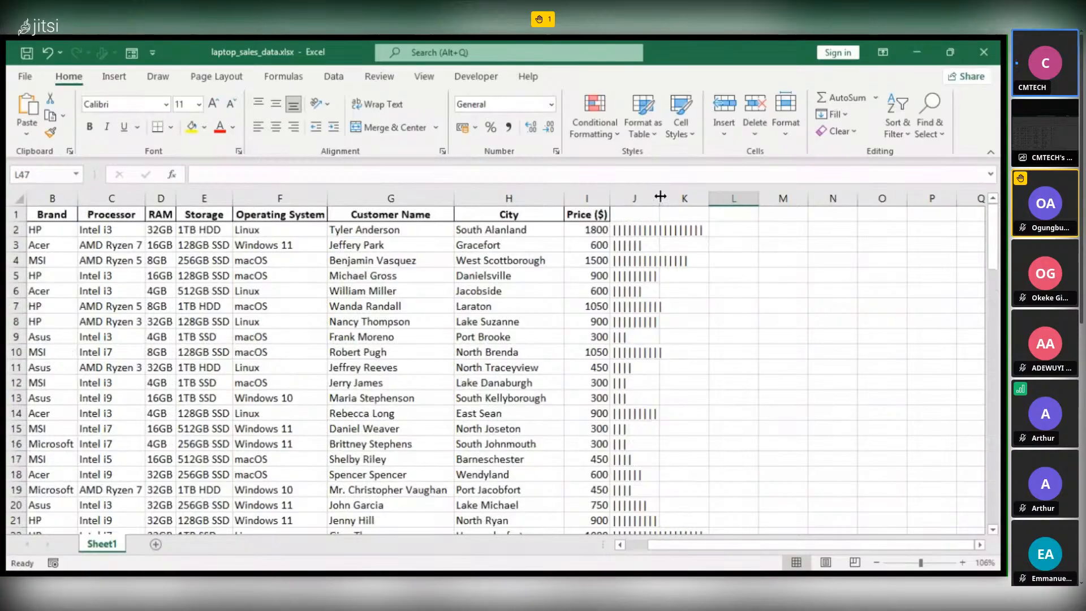
double_click(660, 198)
scroll(735, 288, "down", 5)
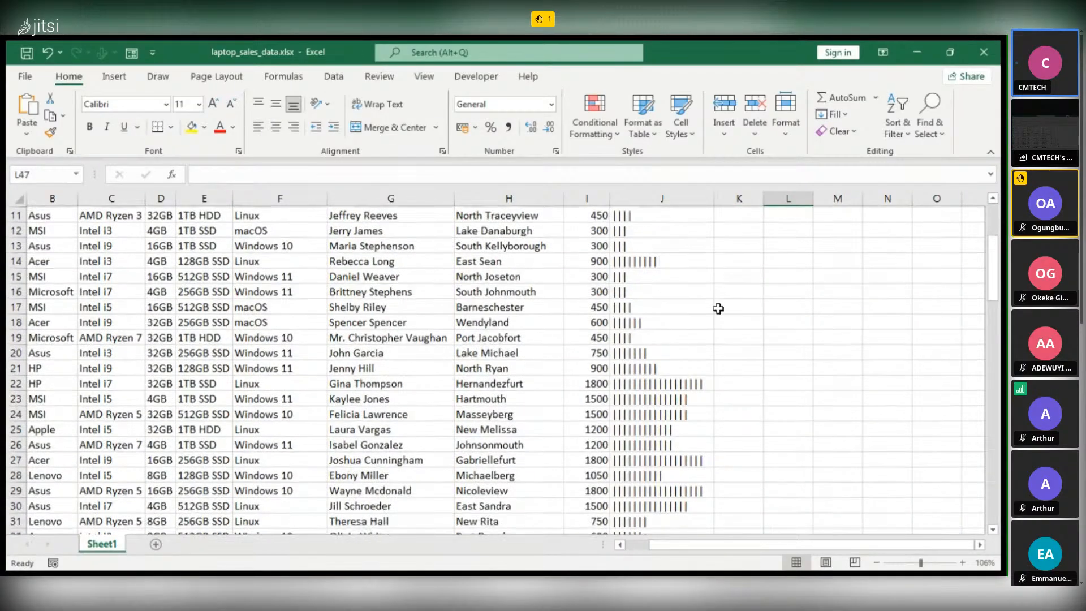
scroll(714, 319, "down", 10)
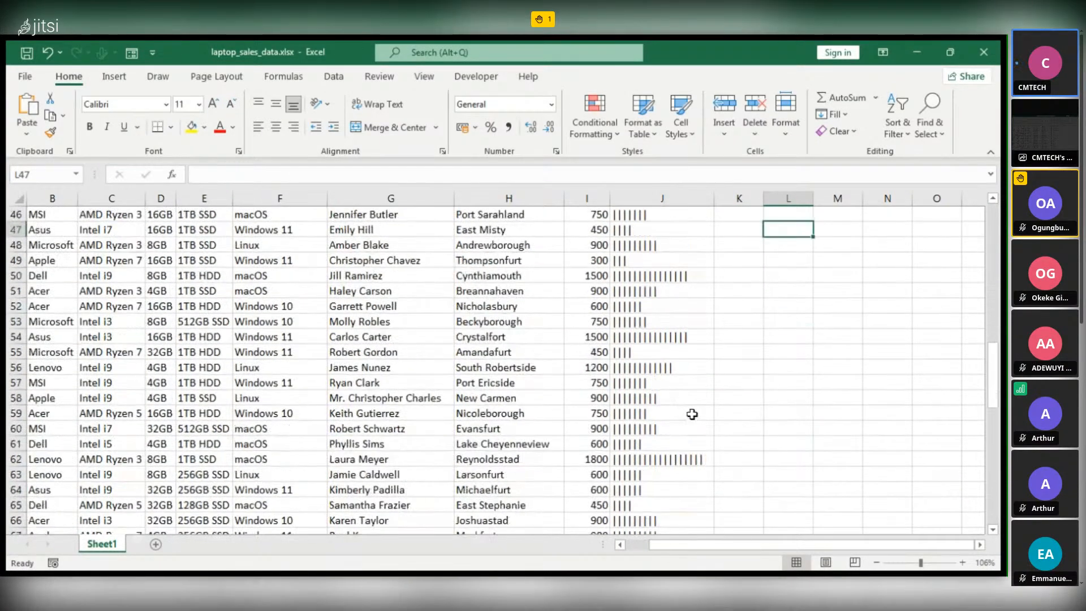
scroll(691, 371, "up", 2)
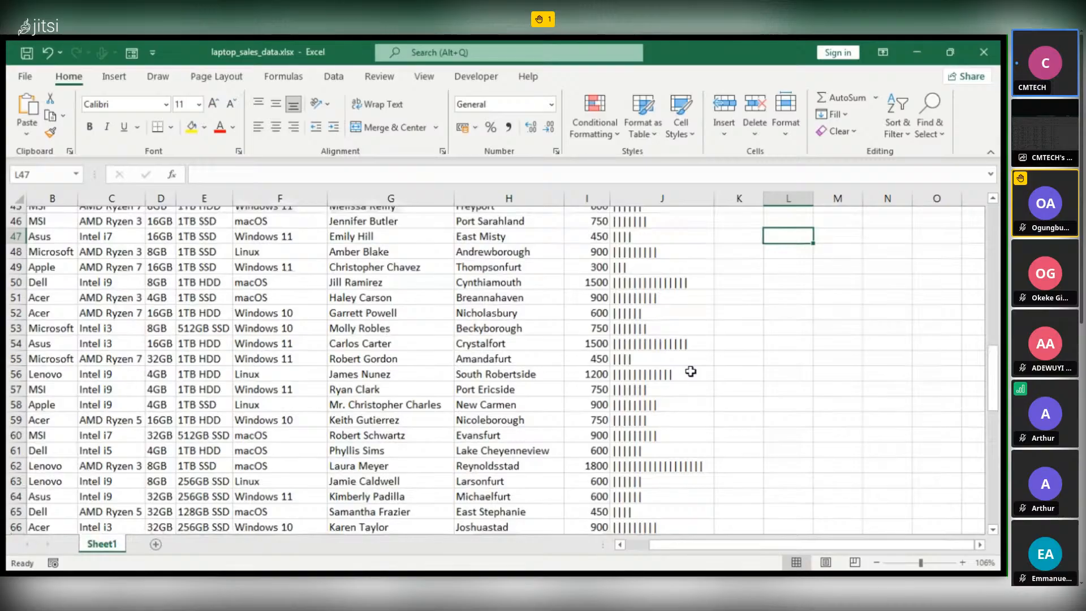
scroll(690, 372, "up", 15)
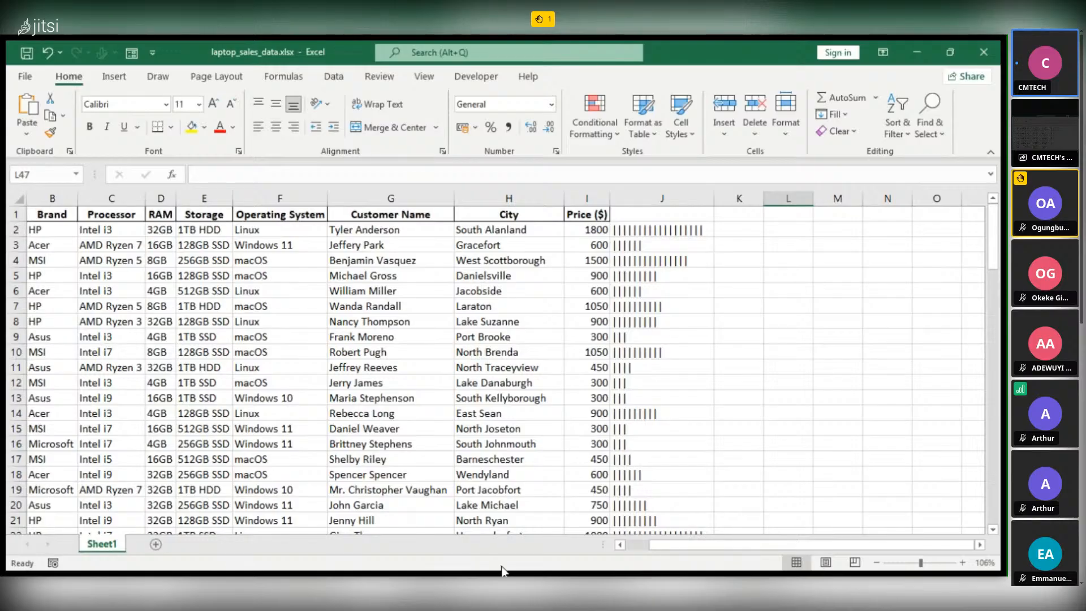
key("alt+Tab")
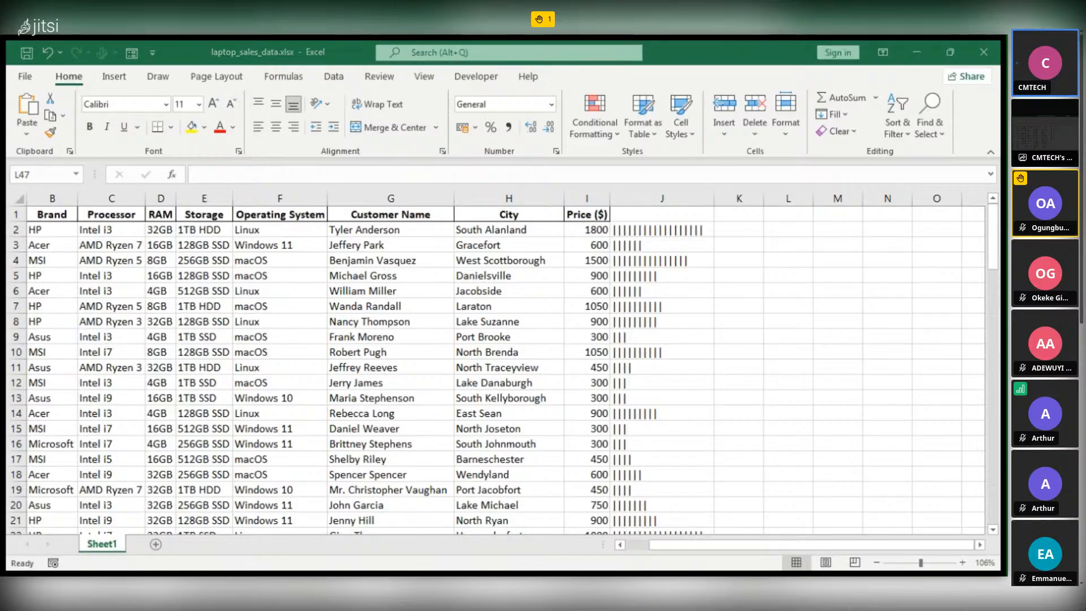
key("alt+Tab")
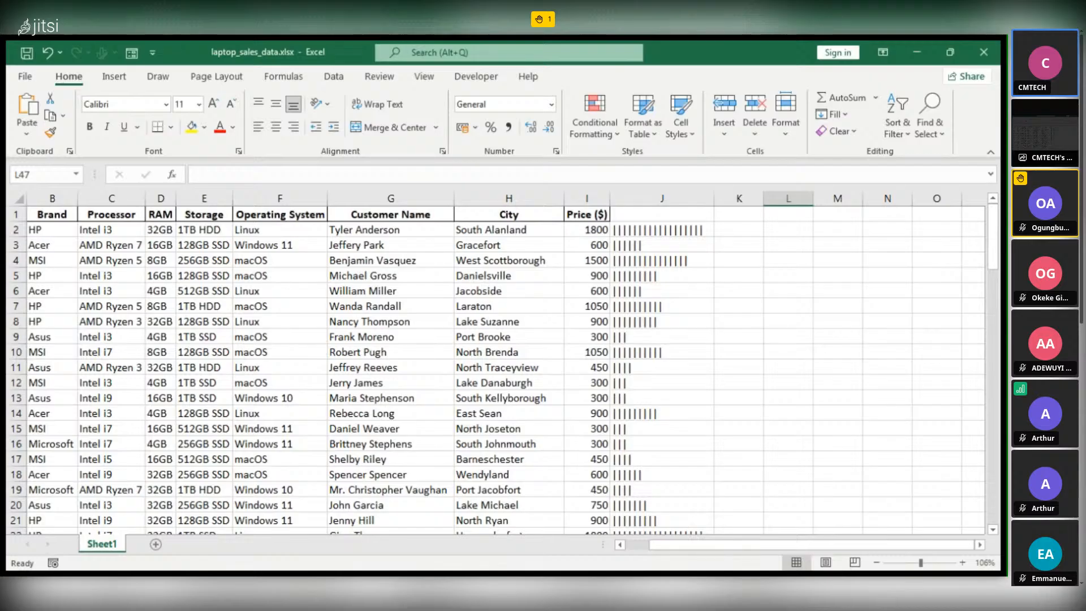
key("alt+Tab")
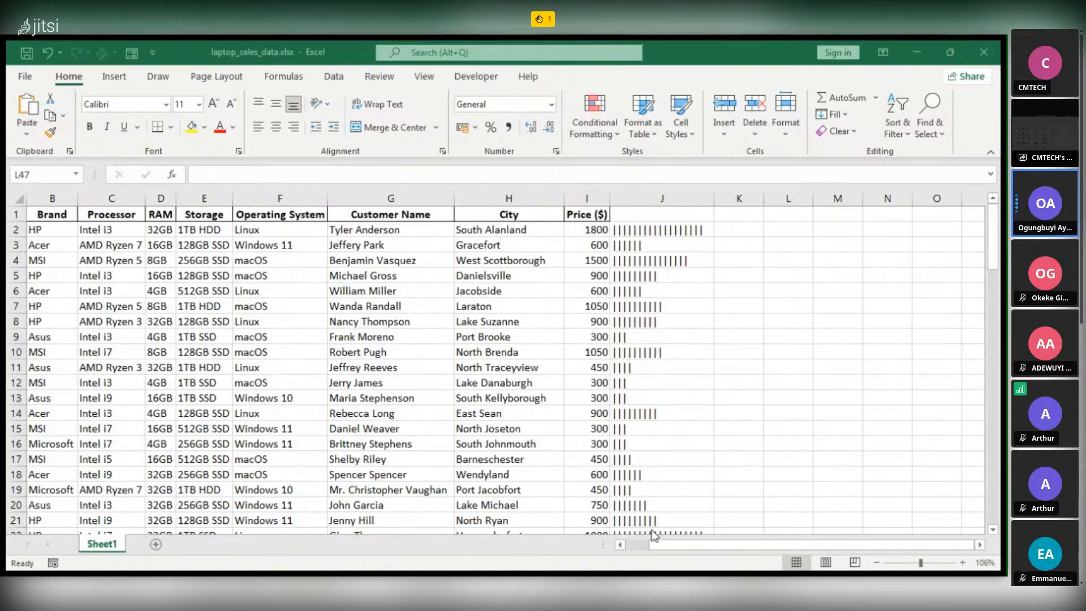
key("alt+Tab")
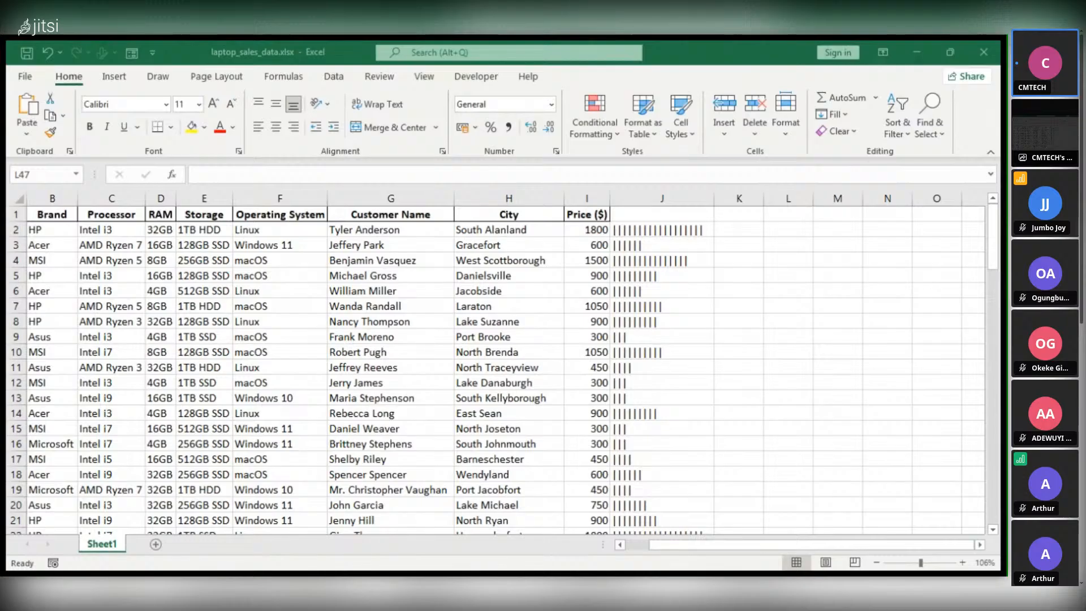
- Delete the whole of column J containing the Price bars
left_click(654, 232)
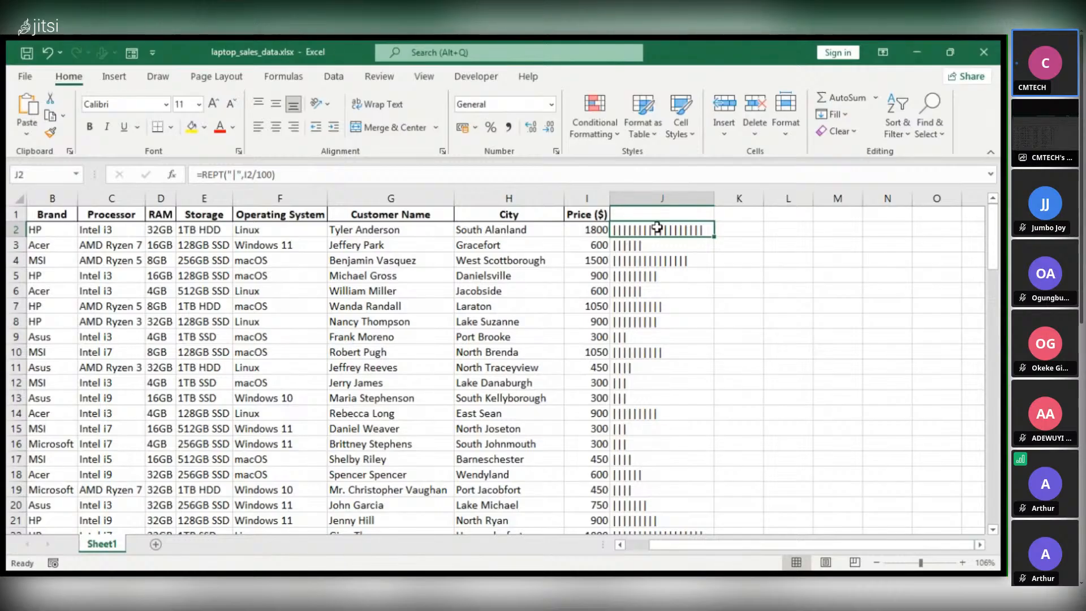
left_click(662, 199)
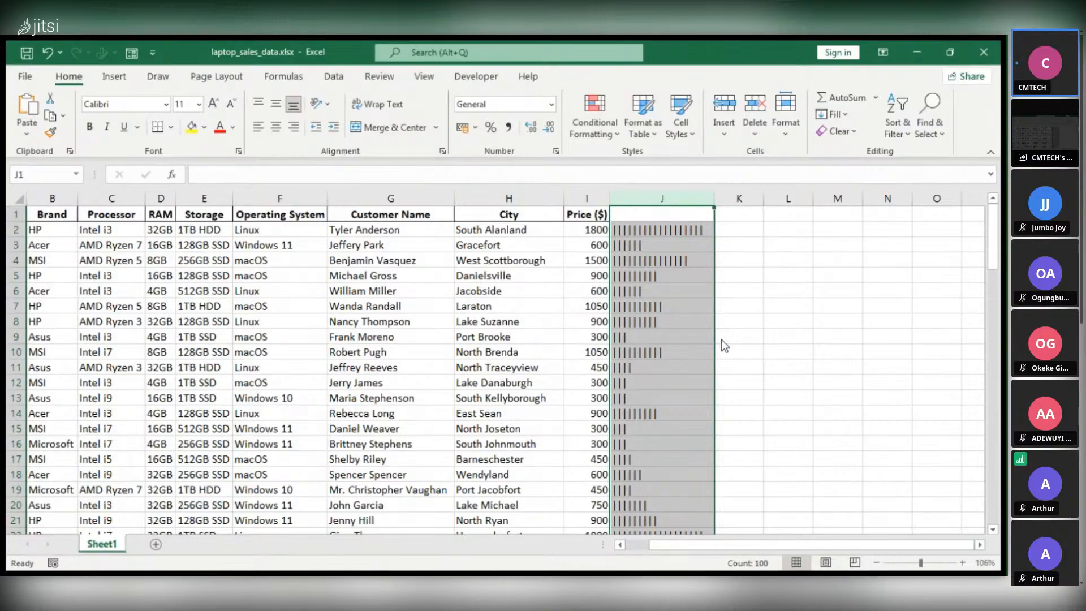
key("ctrl+minus")
left_click(628, 243)
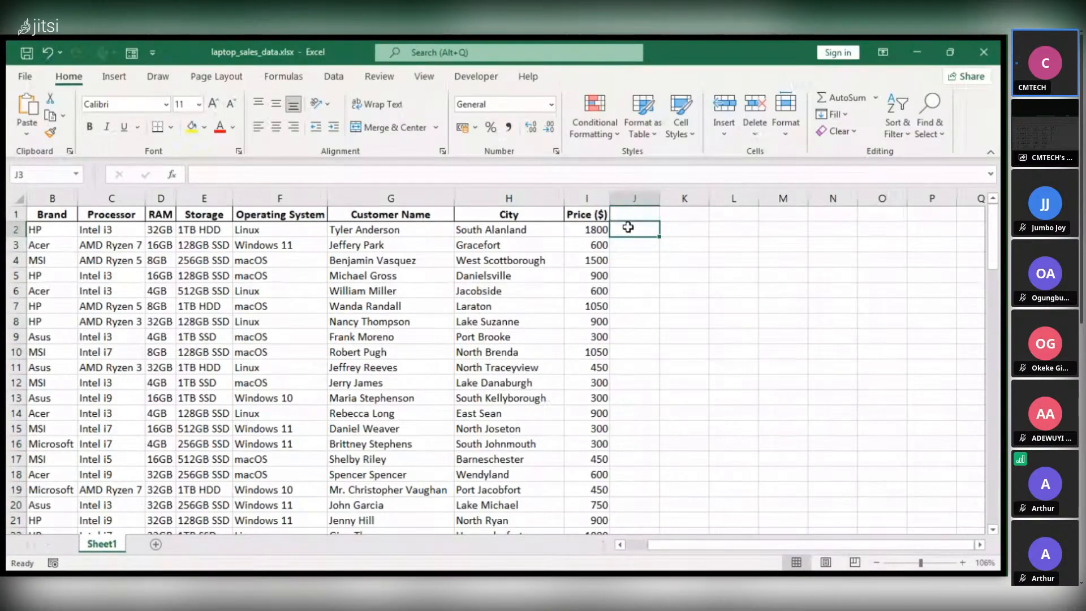
- Enter the formula =REPT(D2,12) in cell J2 to repeat the first row's RAM value twelve times
left_click(628, 227)
double_click(629, 228)
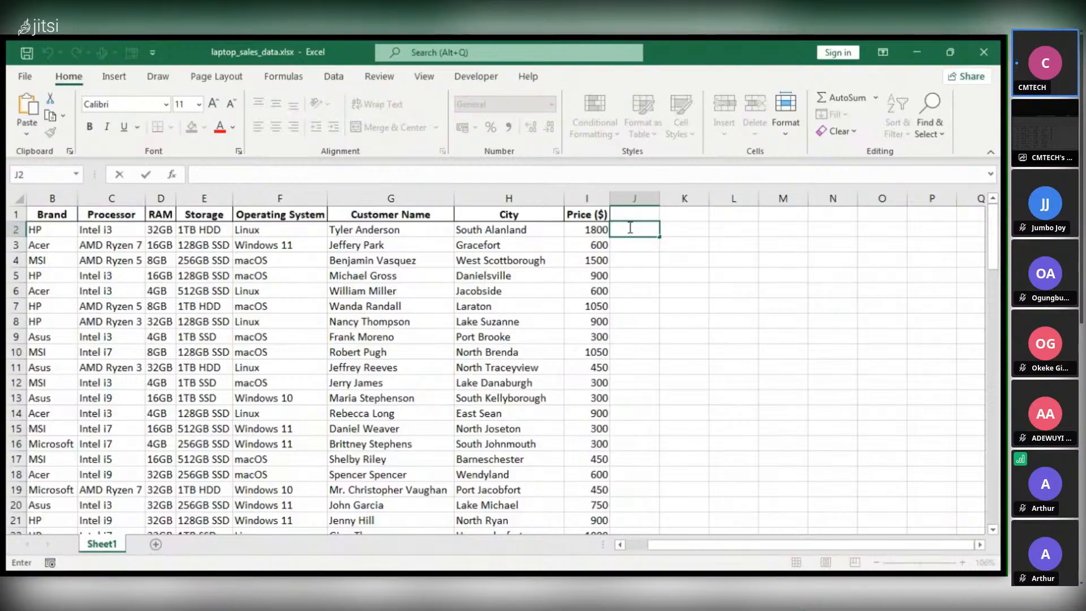
type("-")
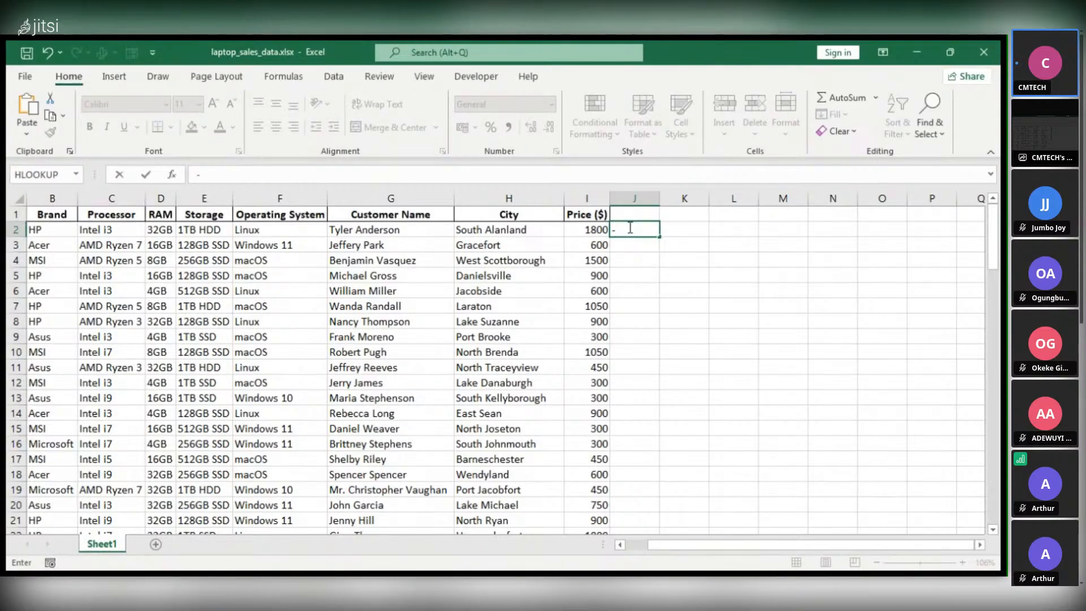
key("BackSpace")
type("=(P")
key("BackSpace")
key("BackSpace")
type("REPT(")
left_click(165, 228)
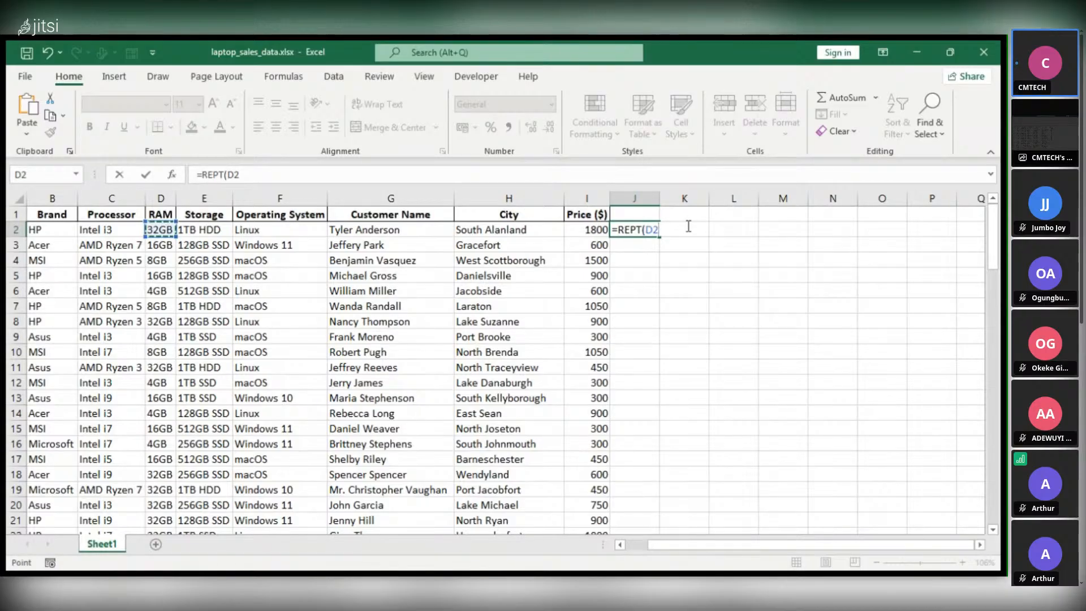
type(",")
type("12")
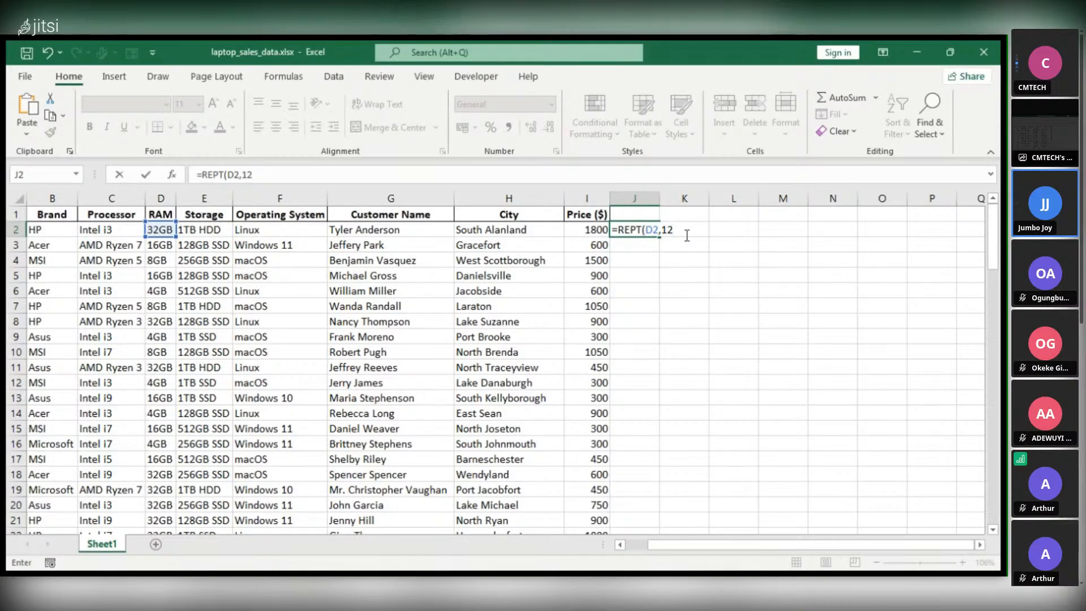
key("Return")
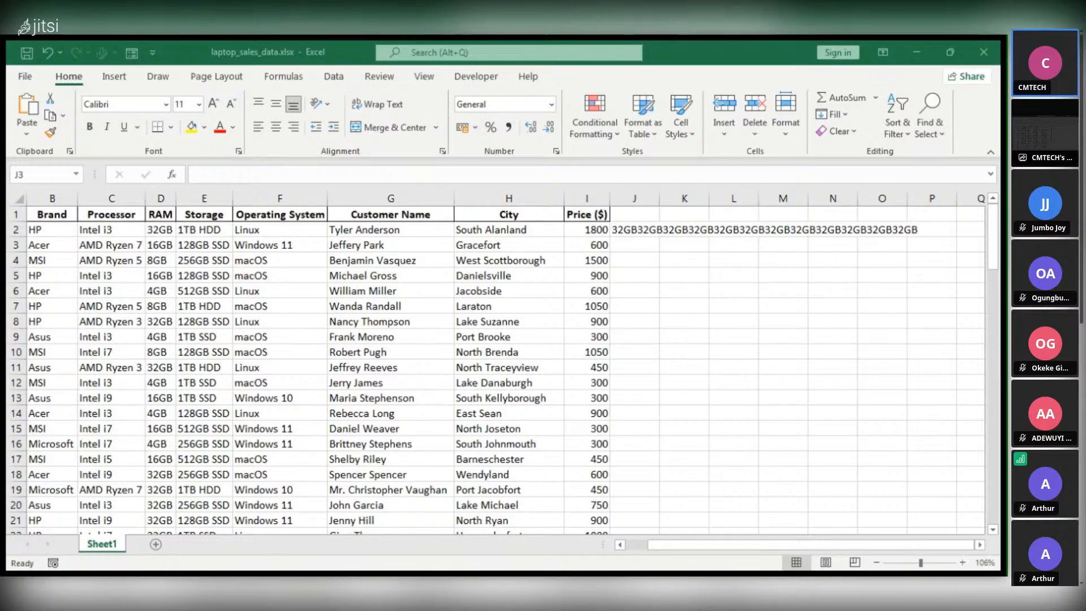
- Fill the RAM repetition formula from J2 down column J for all sales rows and review the repeated text
key("alt+Tab")
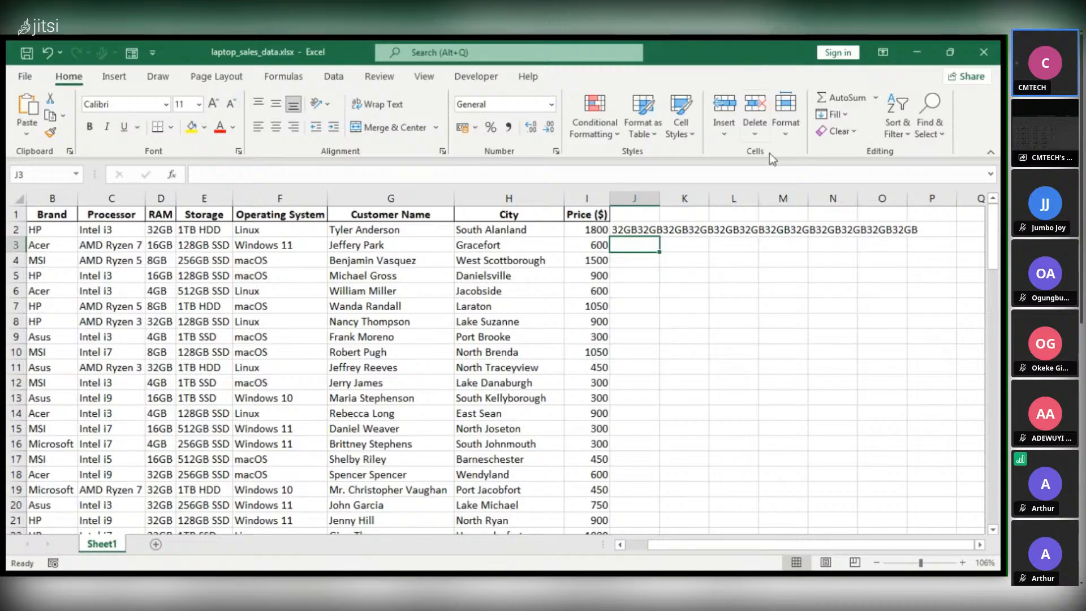
left_click(643, 225)
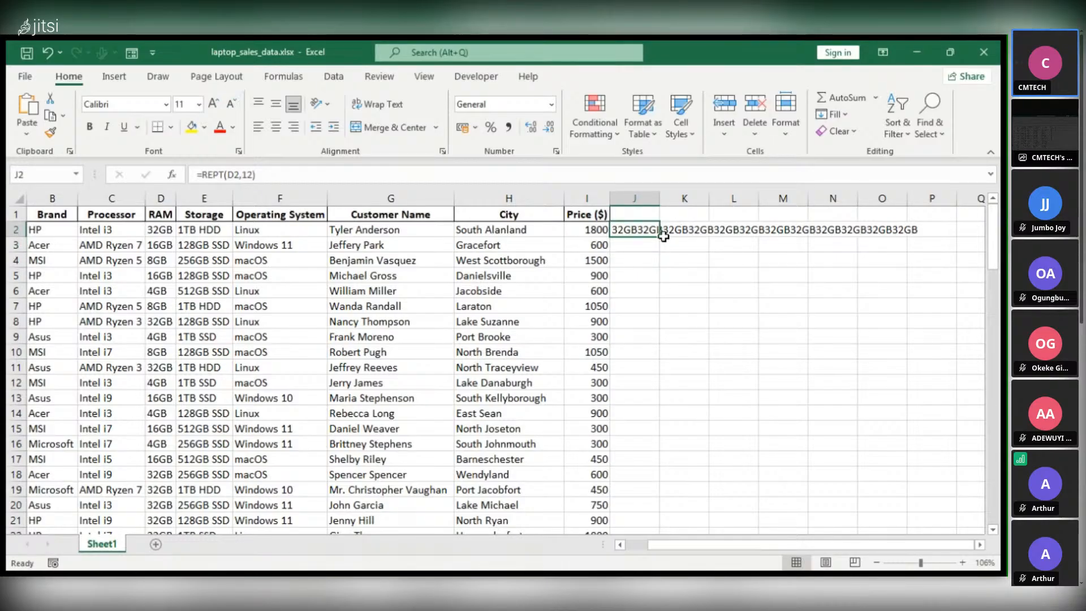
double_click(658, 237)
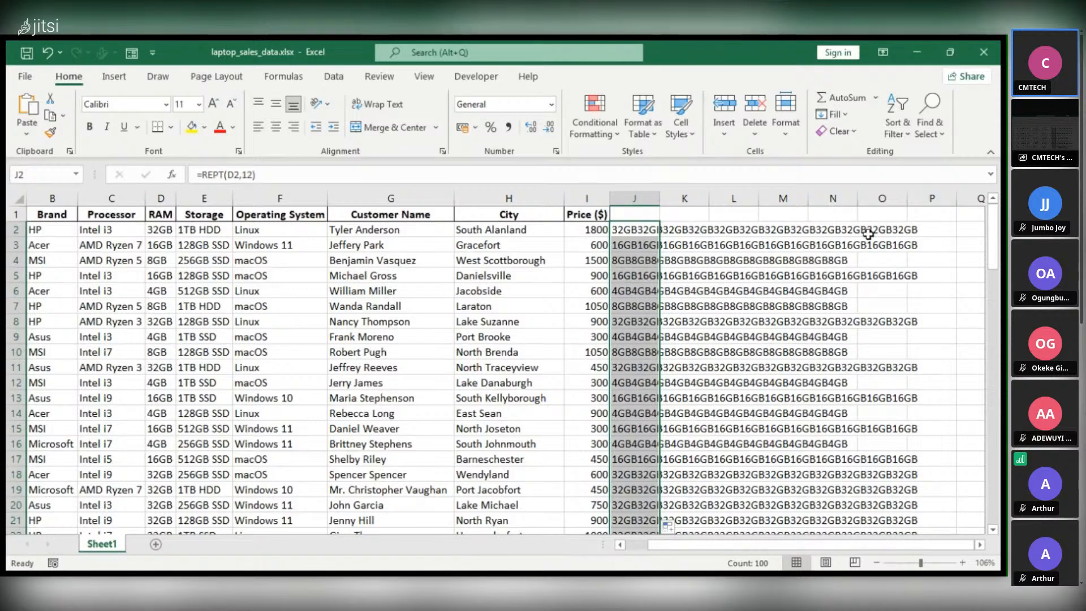
scroll(868, 273, "down", 5)
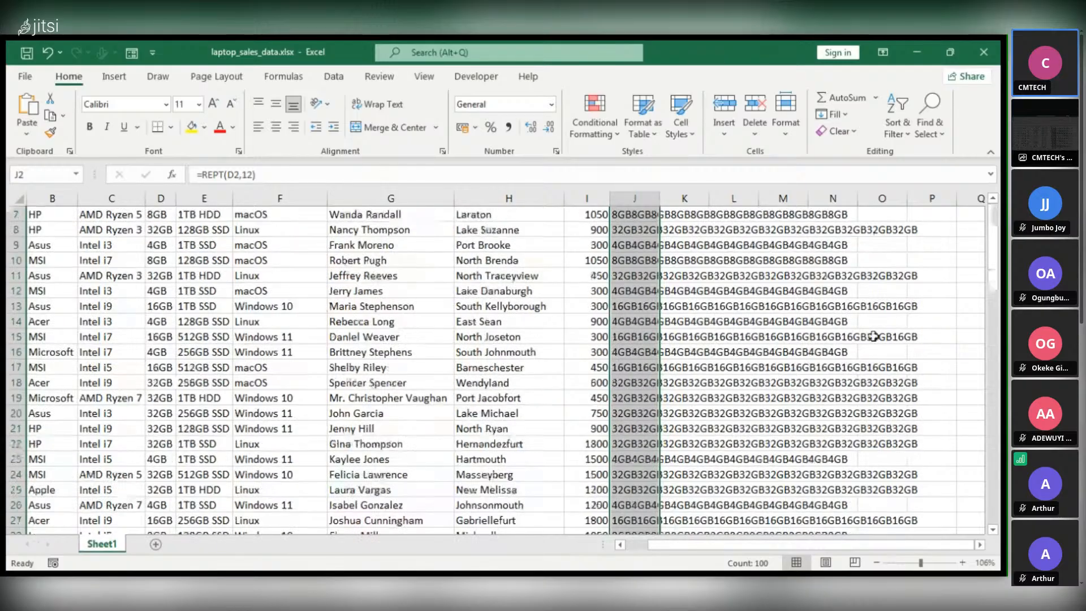
scroll(729, 422, "down", 2)
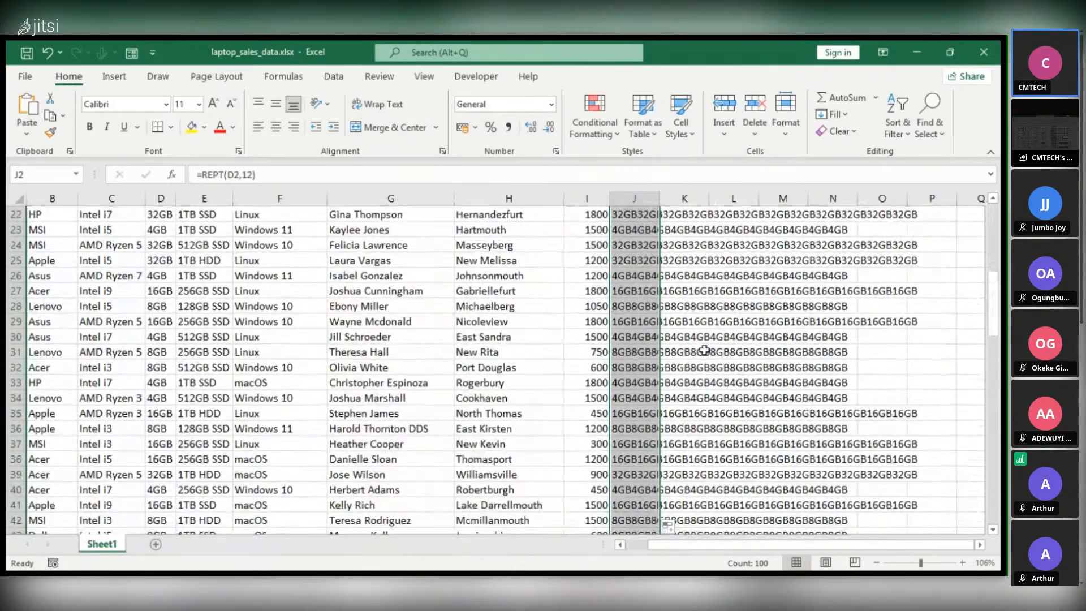
scroll(707, 339, "up", 6)
scroll(711, 328, "up", 1)
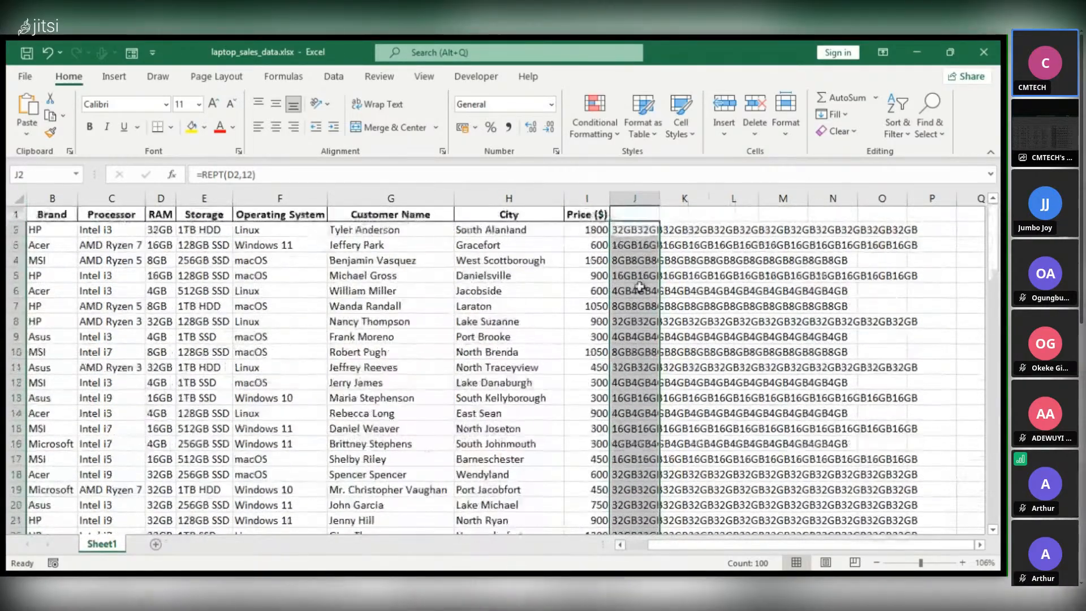
- Inspect the REPT formula in cell J2, and clear the repeated RAM text from the whole of column J
left_click(632, 231)
double_click(632, 231)
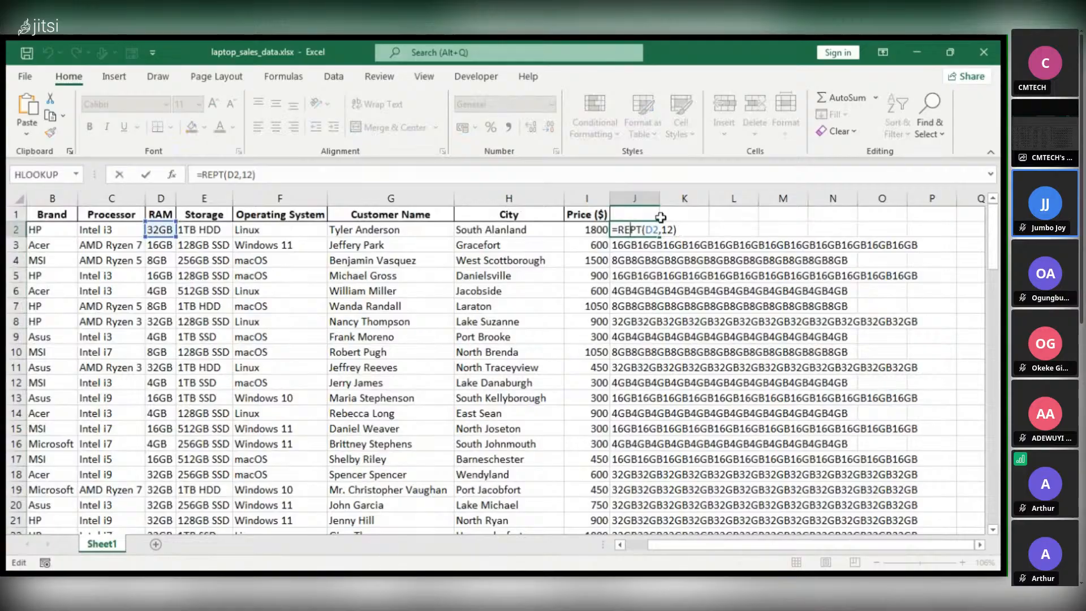
left_click(646, 199)
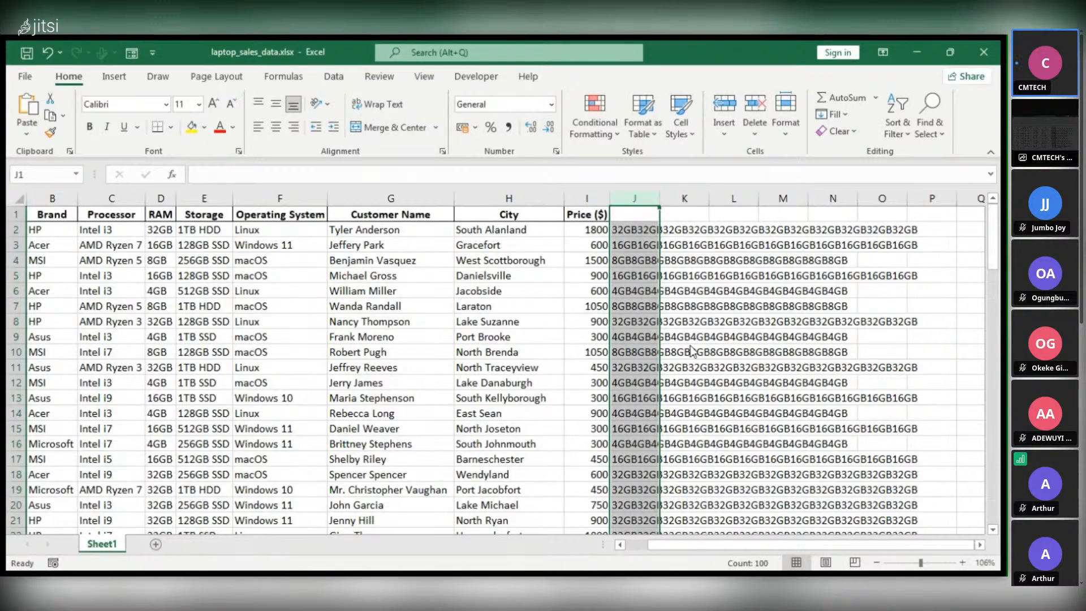
key("Delete")
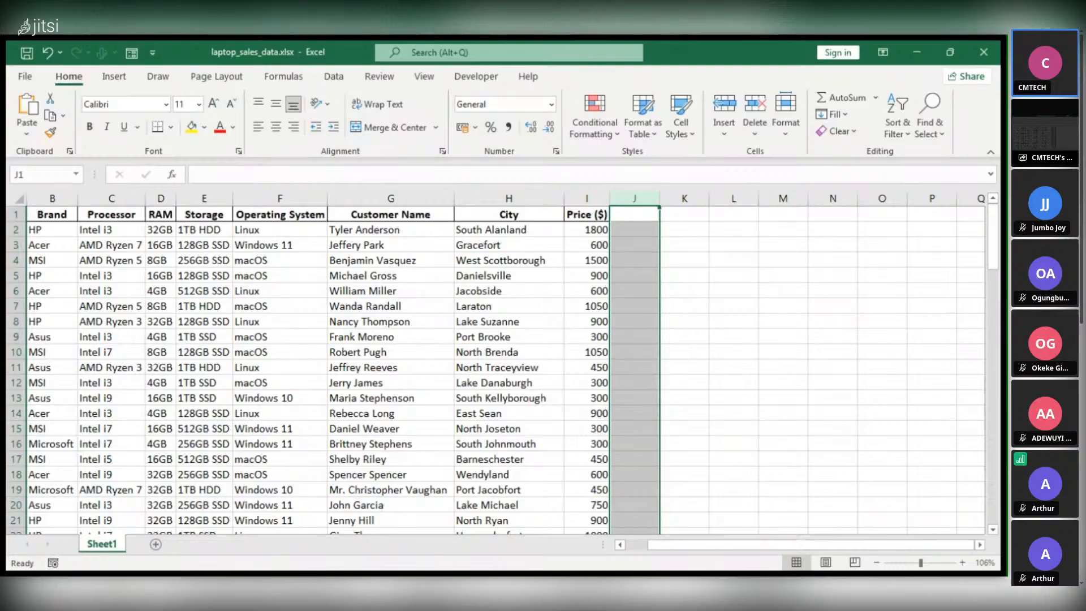
key("alt+Tab")
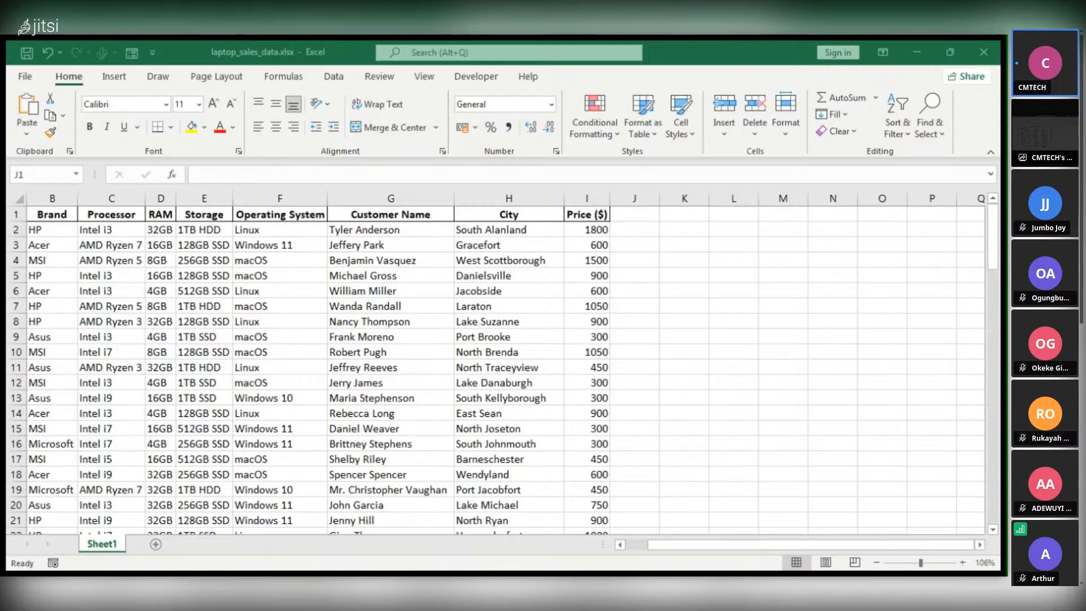
- Enter the formula =REPT("|",I2/100) in cell J2 to draw an in-cell bar for the first row's Price
left_click(632, 198)
left_click(636, 230)
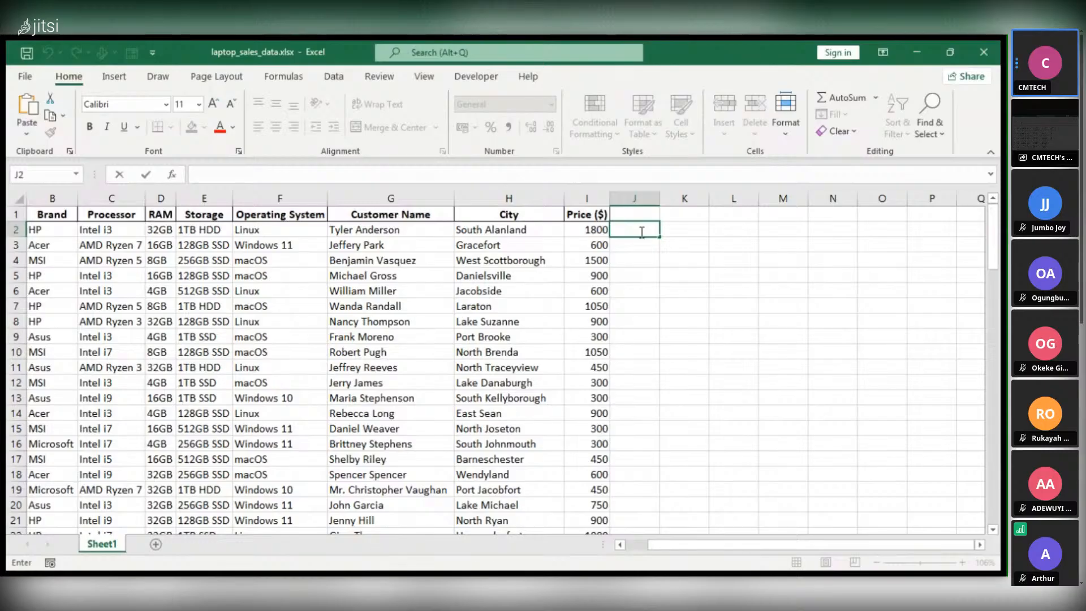
type("RPT")
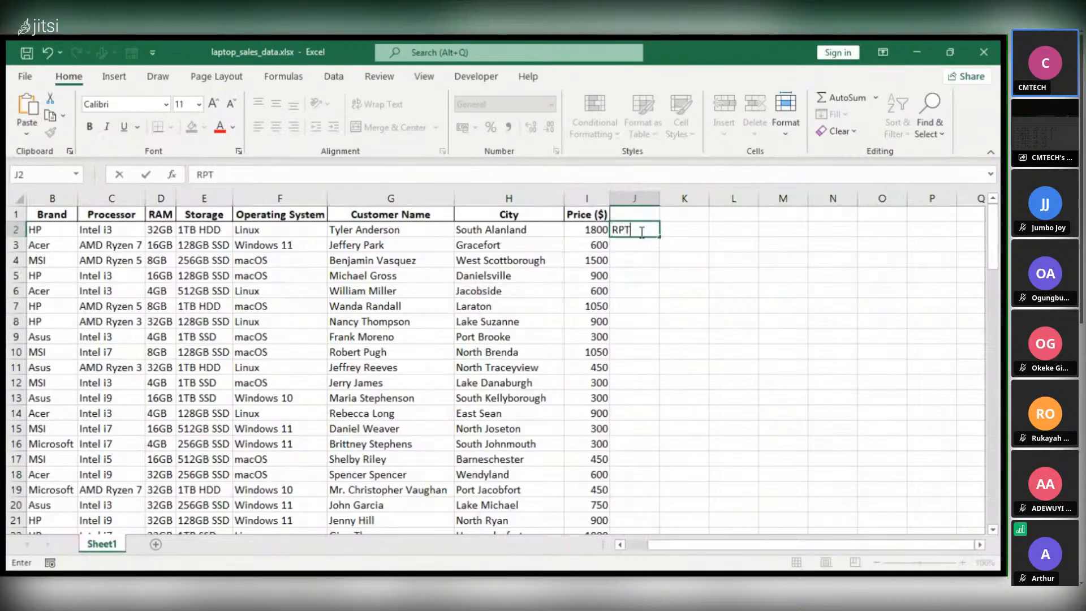
key("BackSpace")
key("BackSpace")
key("BackSpace")
type("=RE")
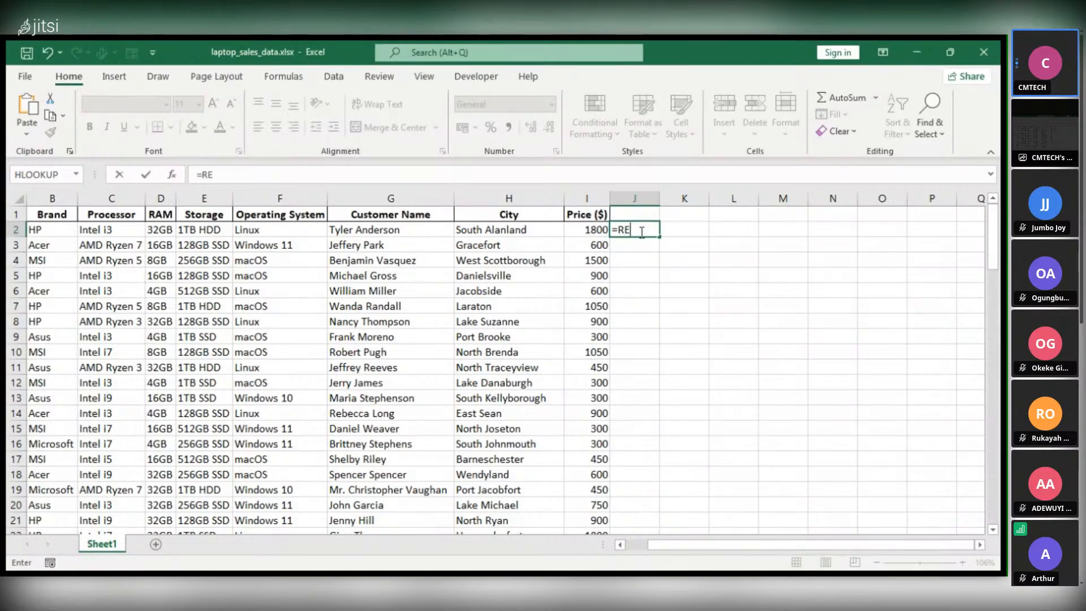
type("PT('")
key("BackSpace")
type("|")
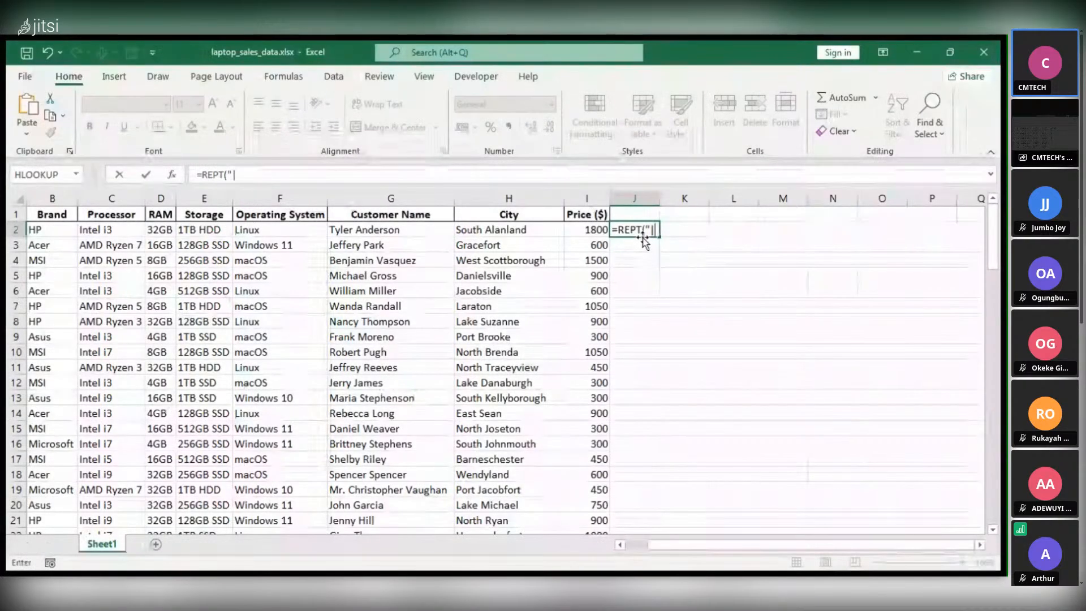
type("\"")
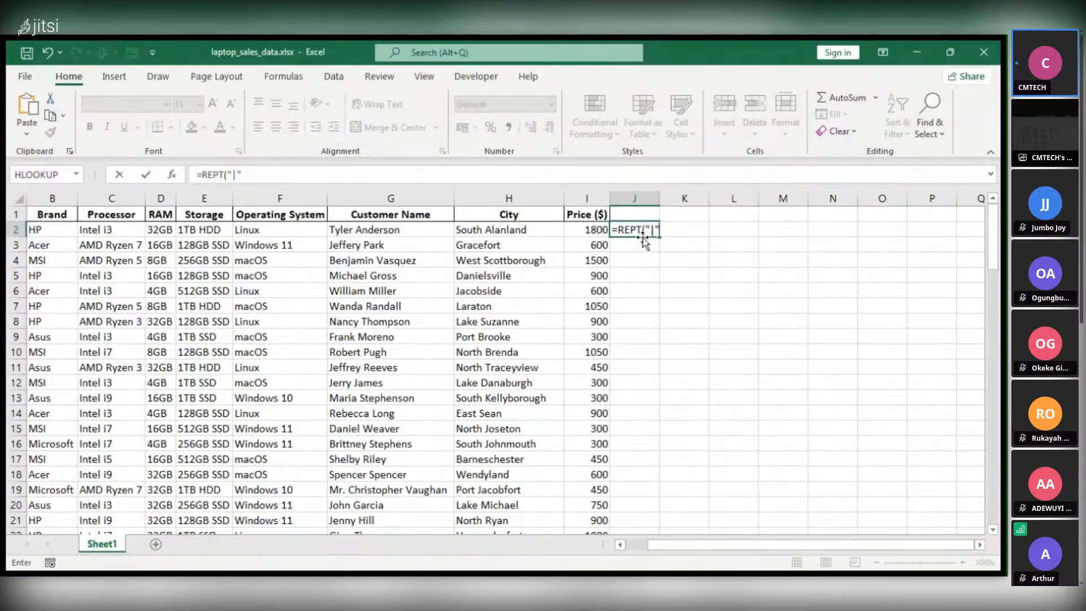
type(",")
left_click(590, 228)
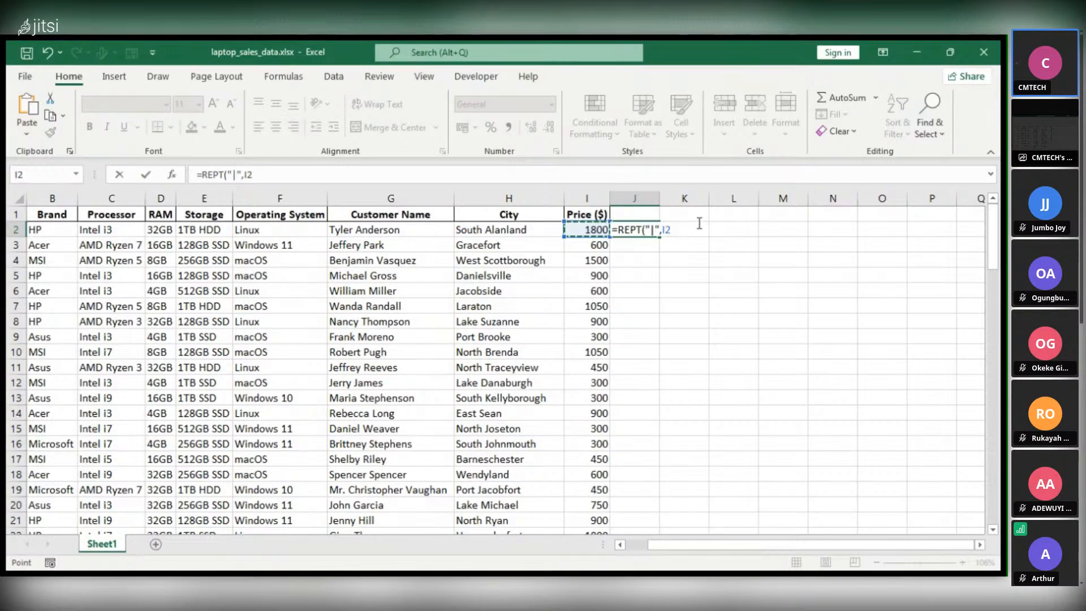
type("/1")
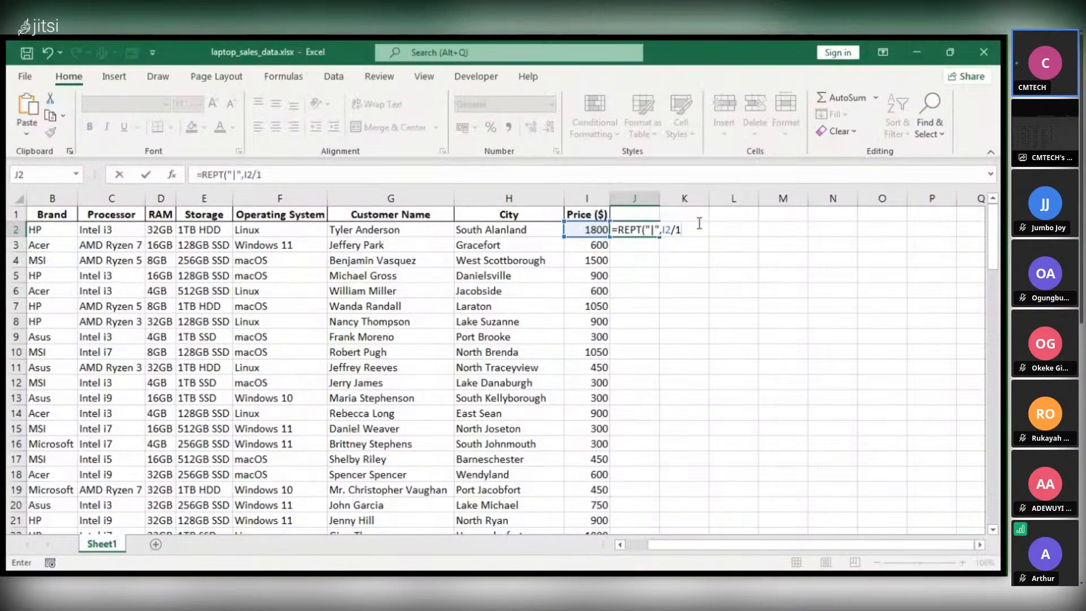
type("00")
key("Return")
- Fill the bar formula from J2 down column J for all sales rows and review the bars through row 101
left_click(654, 230)
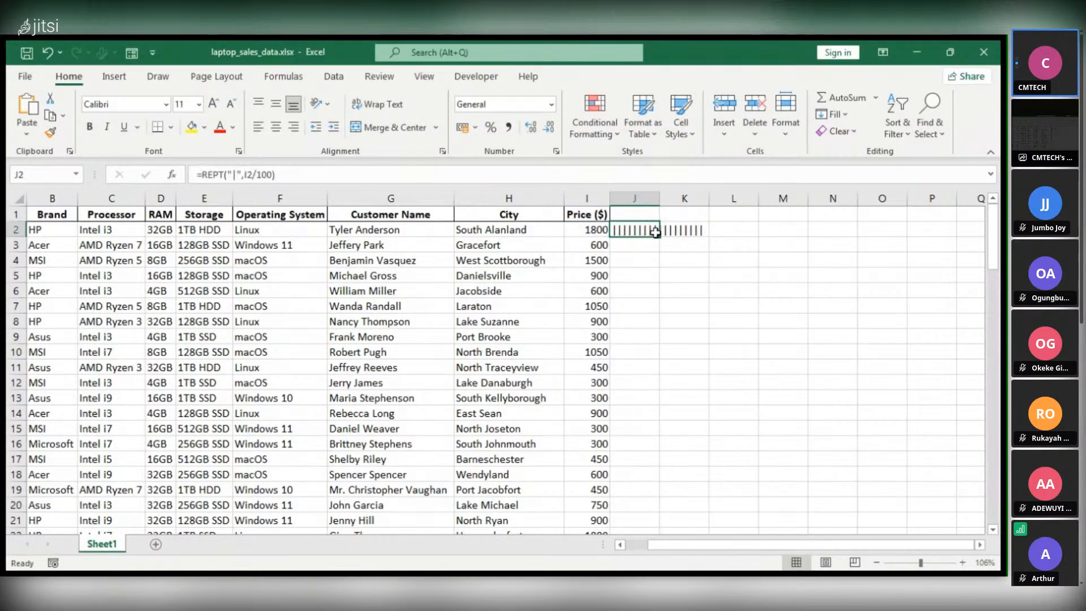
double_click(660, 237)
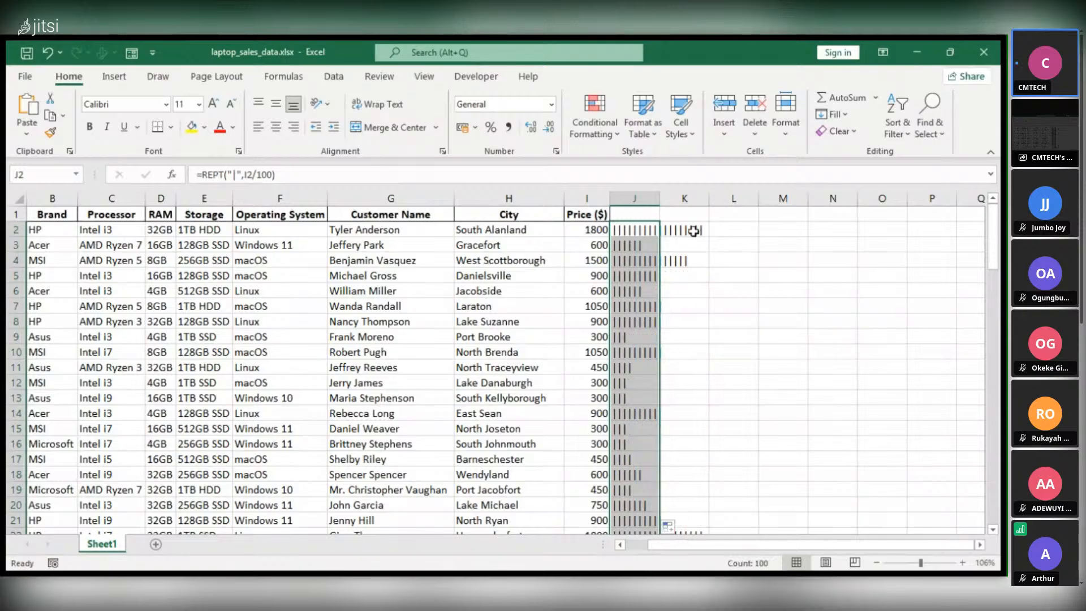
scroll(659, 433, "down", 2)
scroll(660, 434, "down", 10)
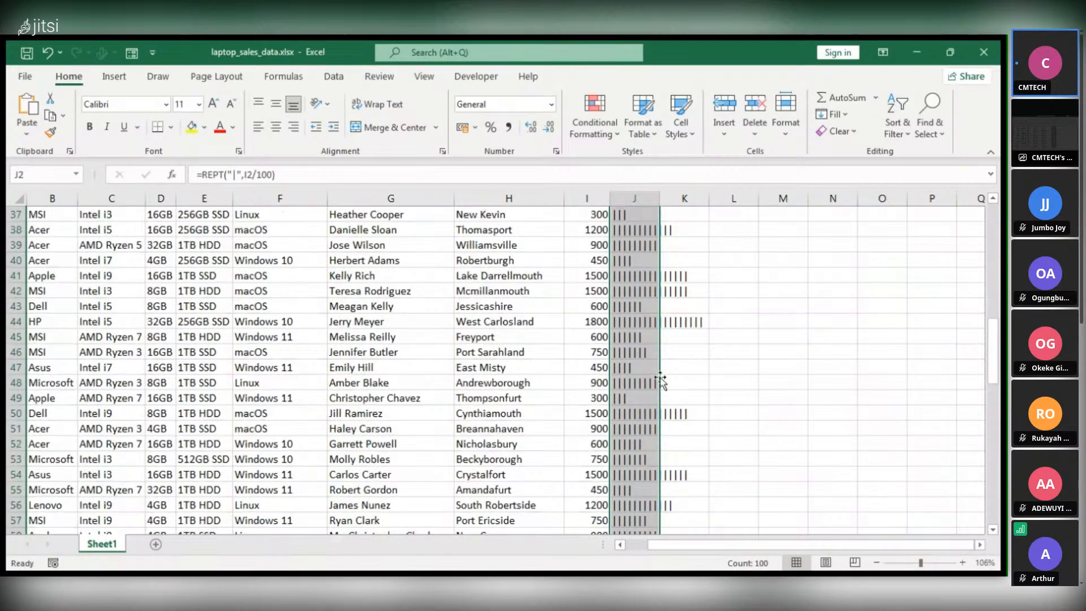
scroll(661, 379, "up", 1)
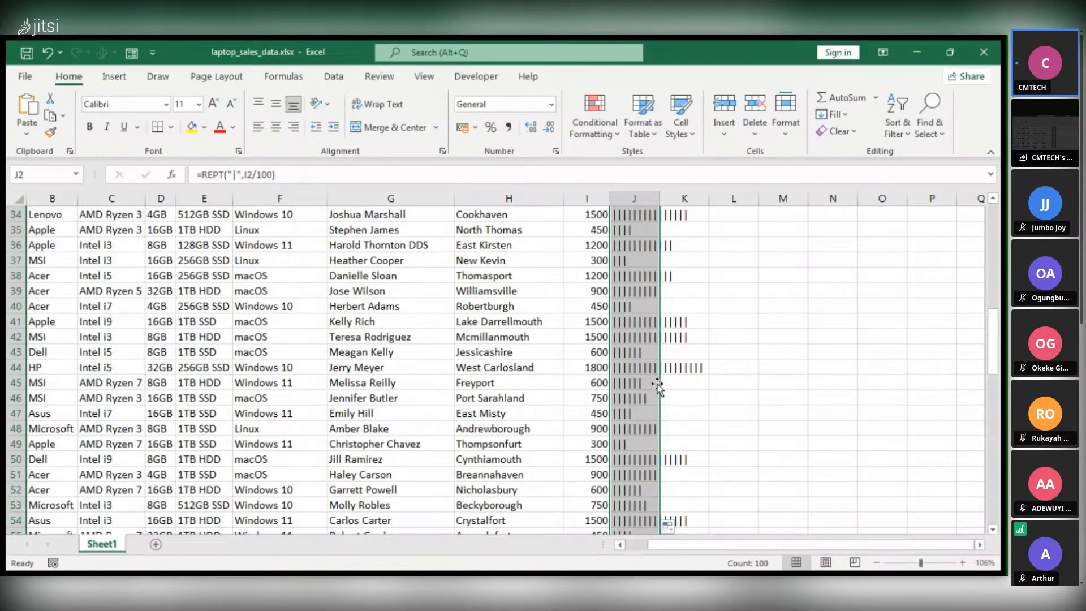
scroll(657, 385, "up", 1)
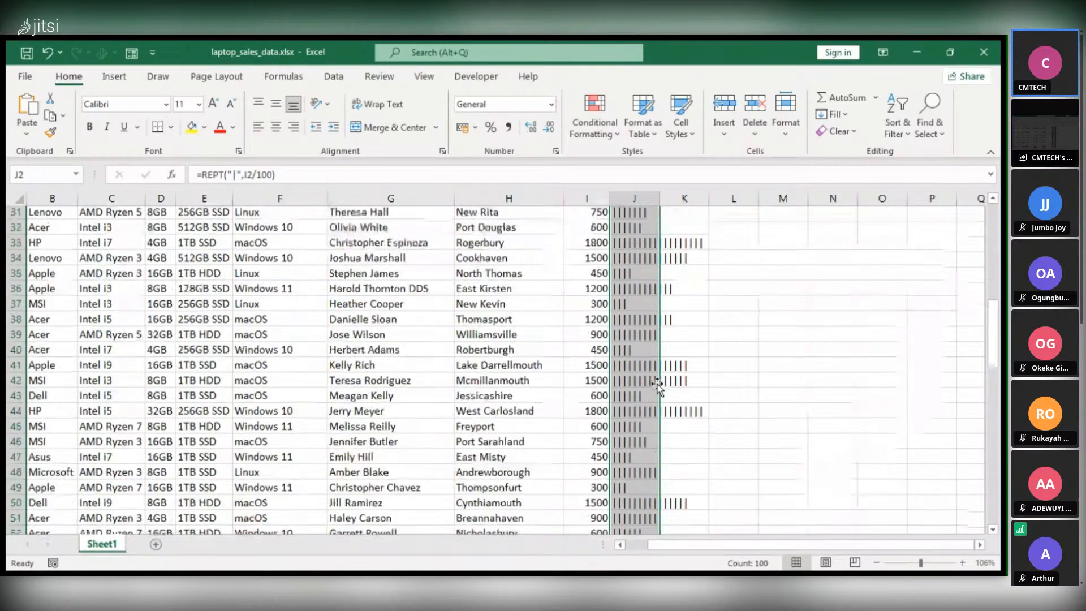
scroll(656, 385, "up", 10)
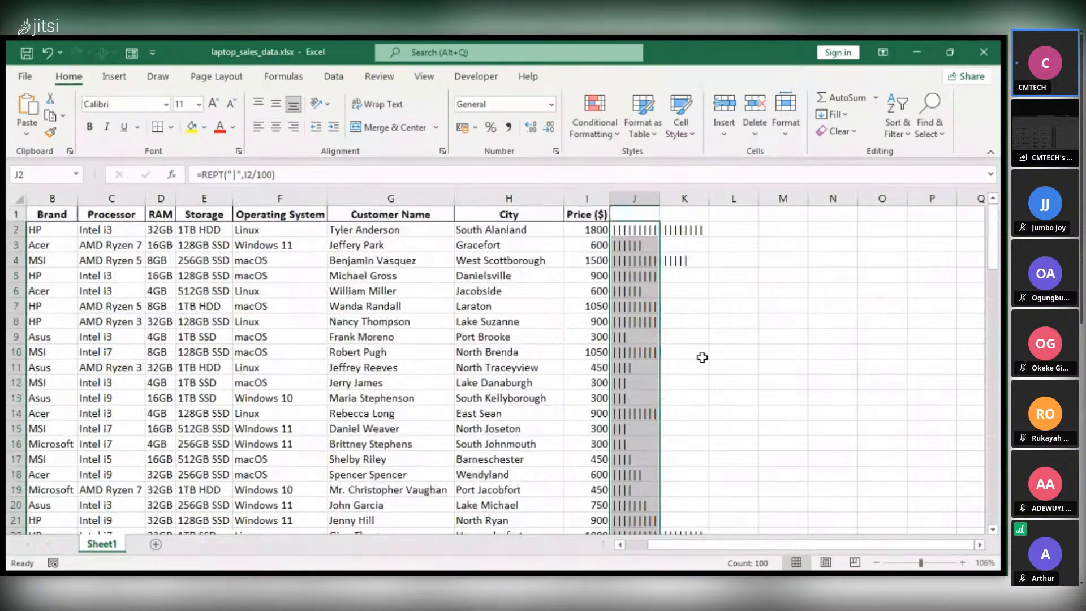
left_click(782, 306)
left_click(626, 235)
key("ctrl+Down")
scroll(625, 236, "up", 13)
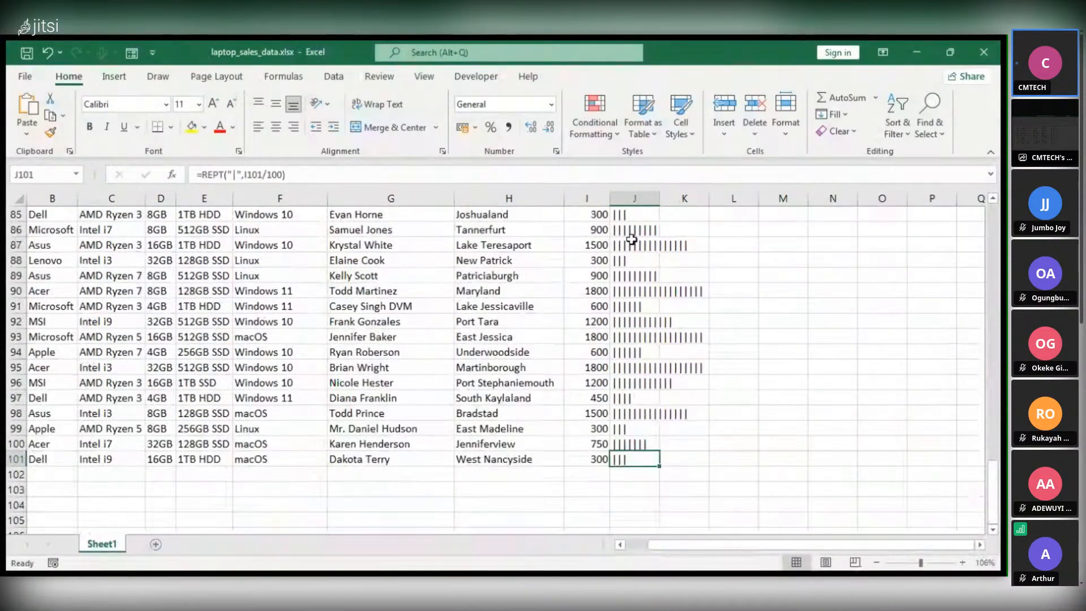
left_click_drag(994, 388, 998, 235)
- Change the repeated character in the J2 formula to an asterisk, giving =REPT("*",I2/100)
double_click(660, 229)
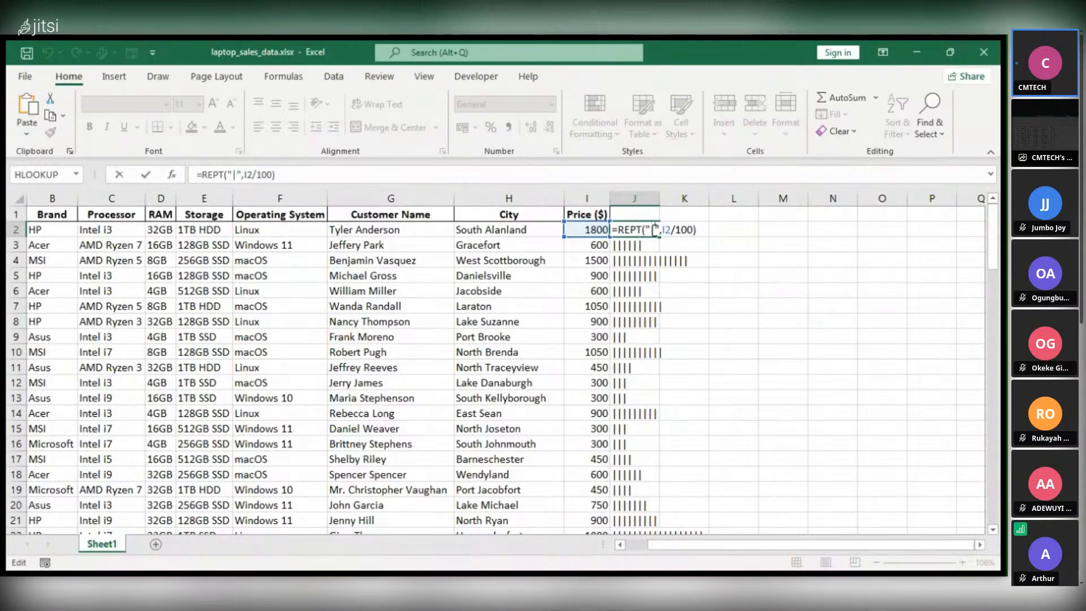
left_click(654, 229)
key("BackSpace")
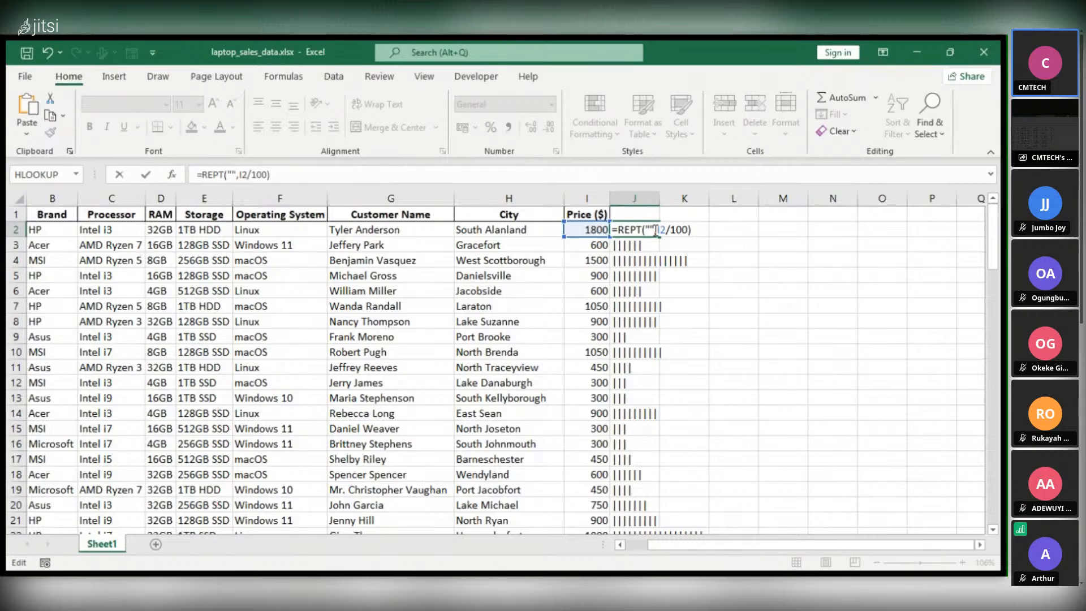
type("*")
key("Return")
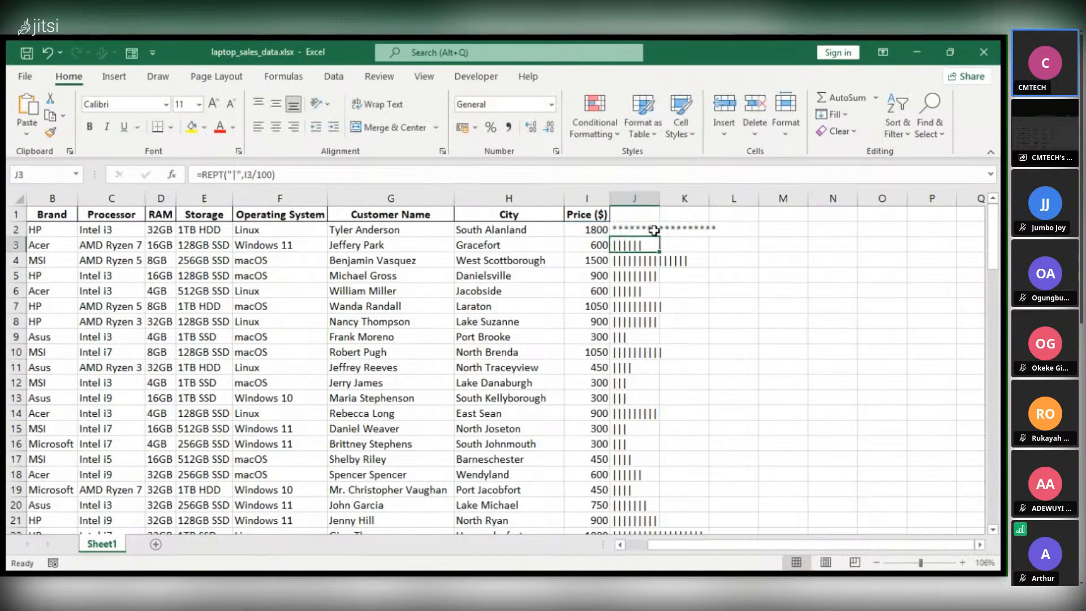
- Fill the asterisk formula from J2 down column J for all sales rows and review the asterisk bars
left_click(657, 230)
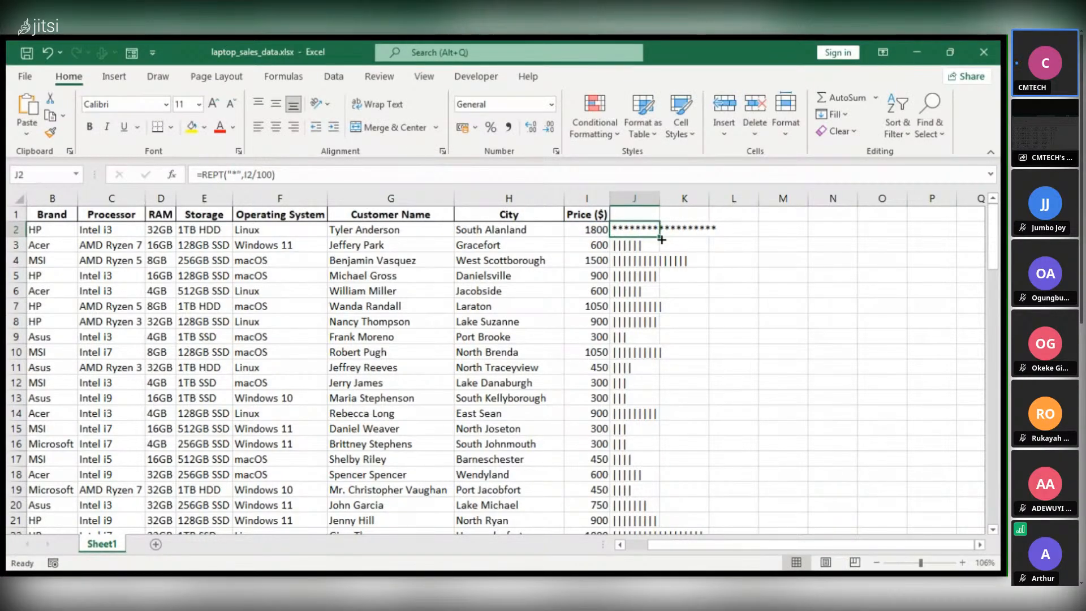
double_click(659, 237)
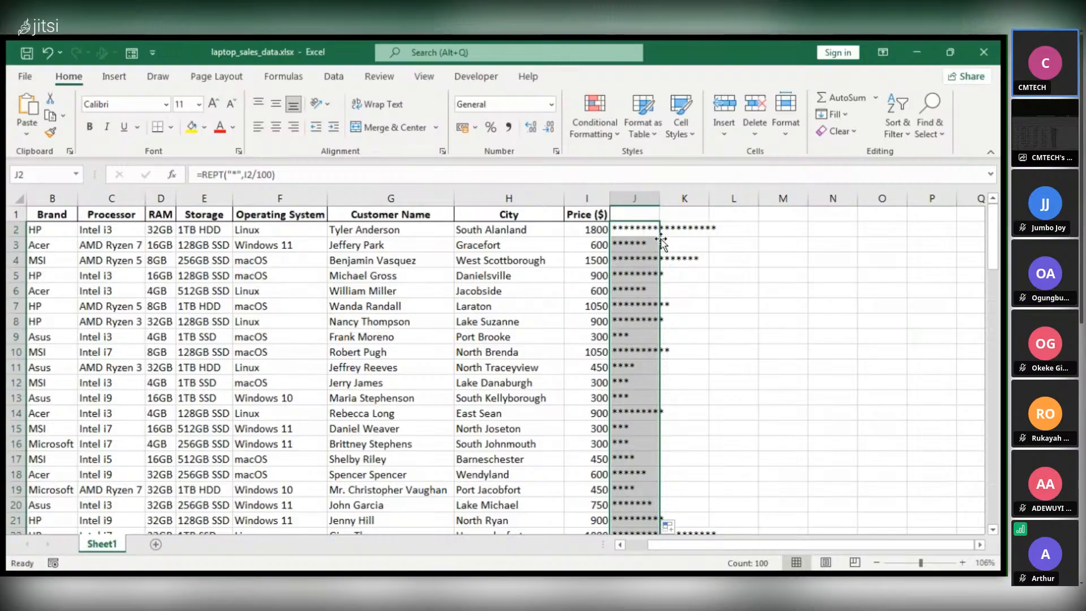
scroll(669, 334, "down", 5)
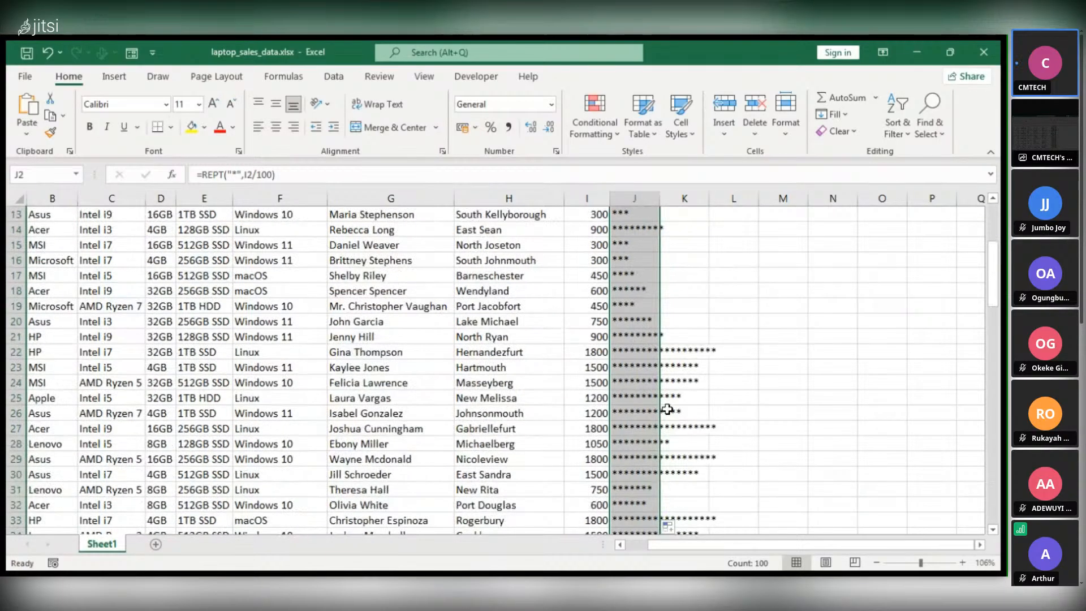
key("alt+Tab")
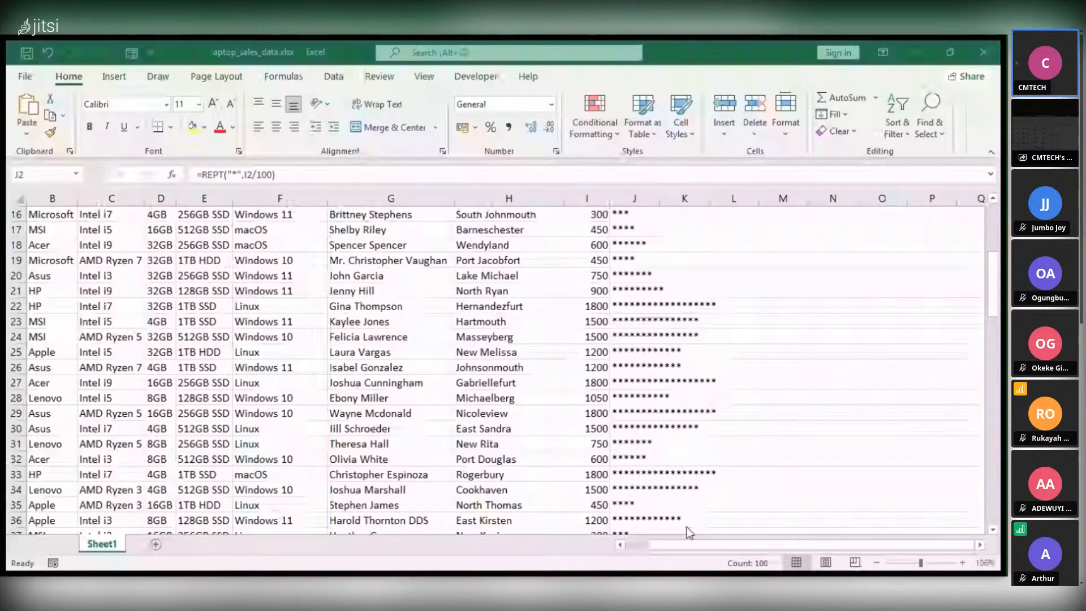
- Clear the asterisk bars from the whole of column J
left_click_drag(636, 523, 643, 194)
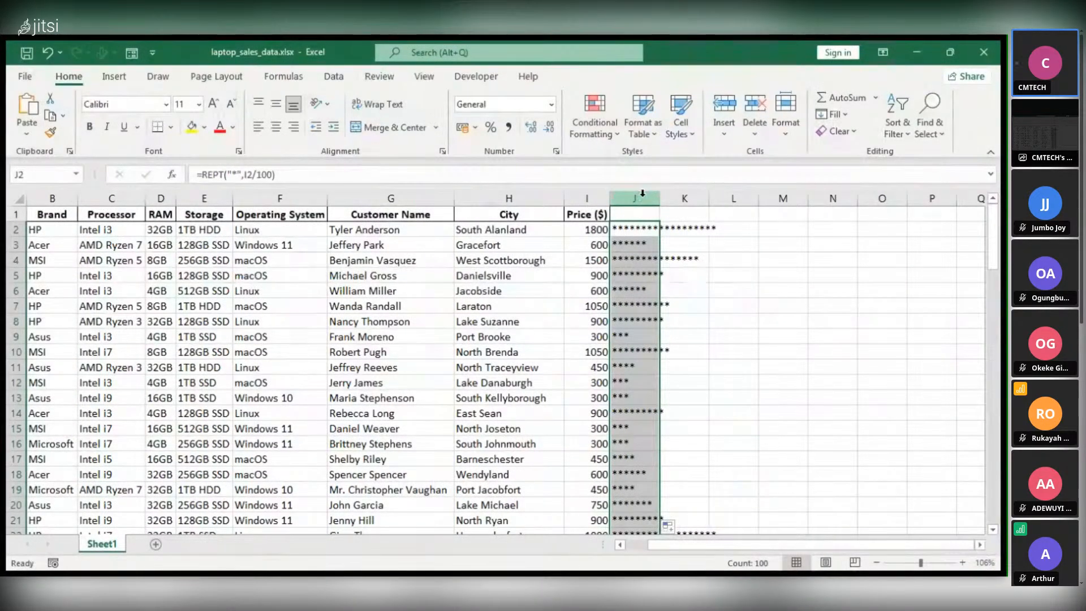
left_click(643, 193)
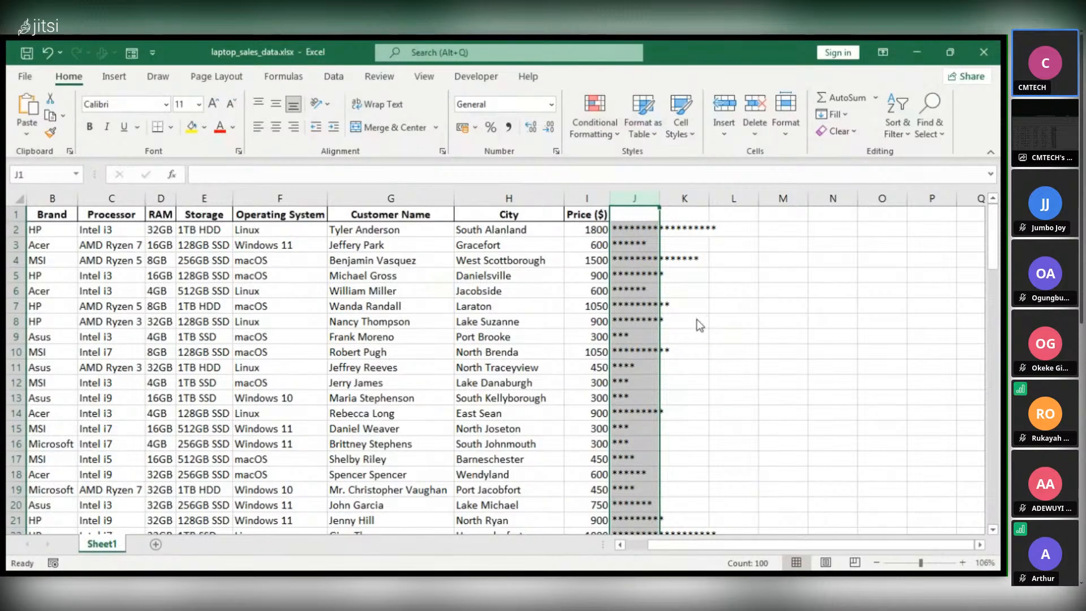
key("Delete")
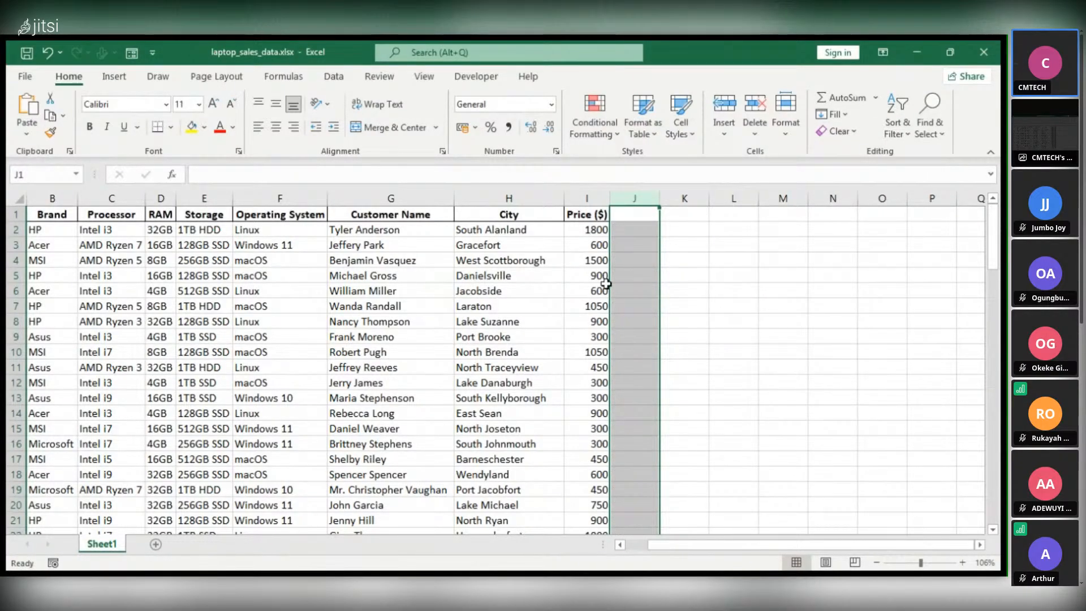
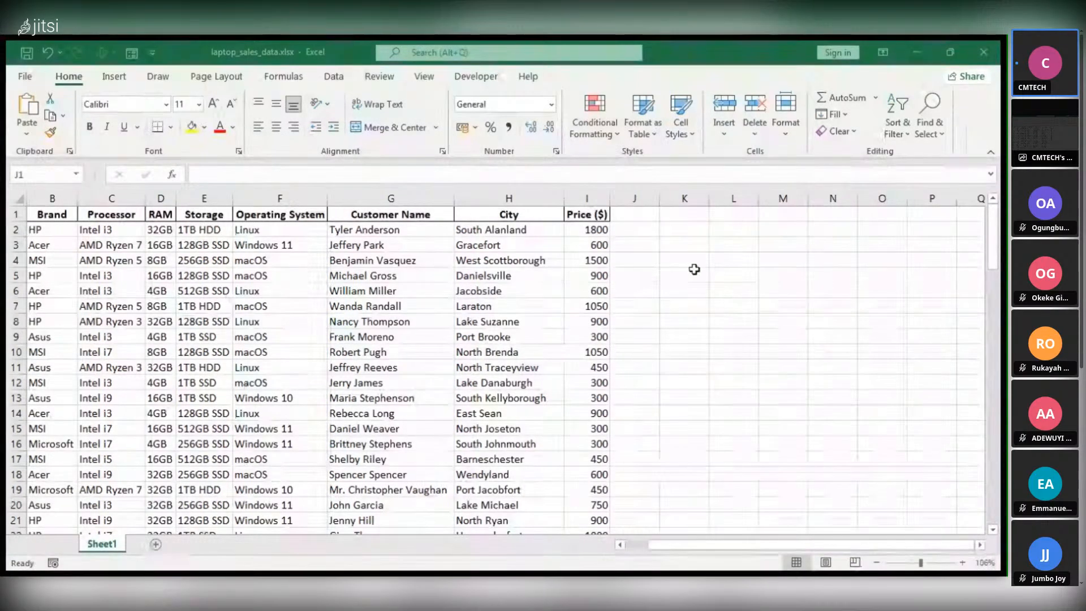
- Apply blue data bars to the Price ($) column with conditional formatting and review them down the rows
key("ctrl+space")
scroll(610, 268, "down", 1)
scroll(621, 256, "up", 1)
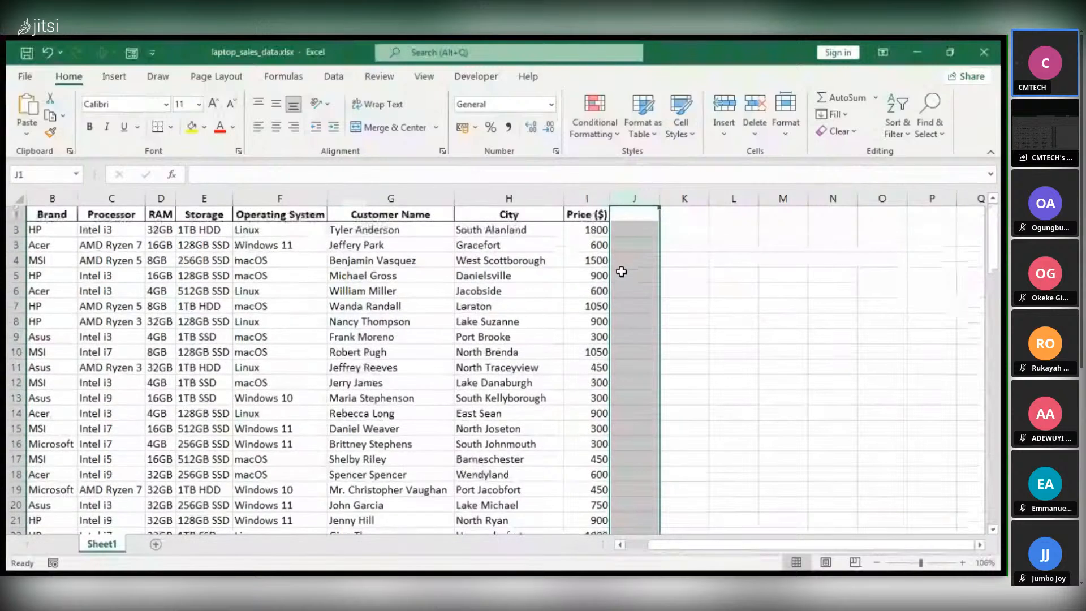
left_click(597, 242)
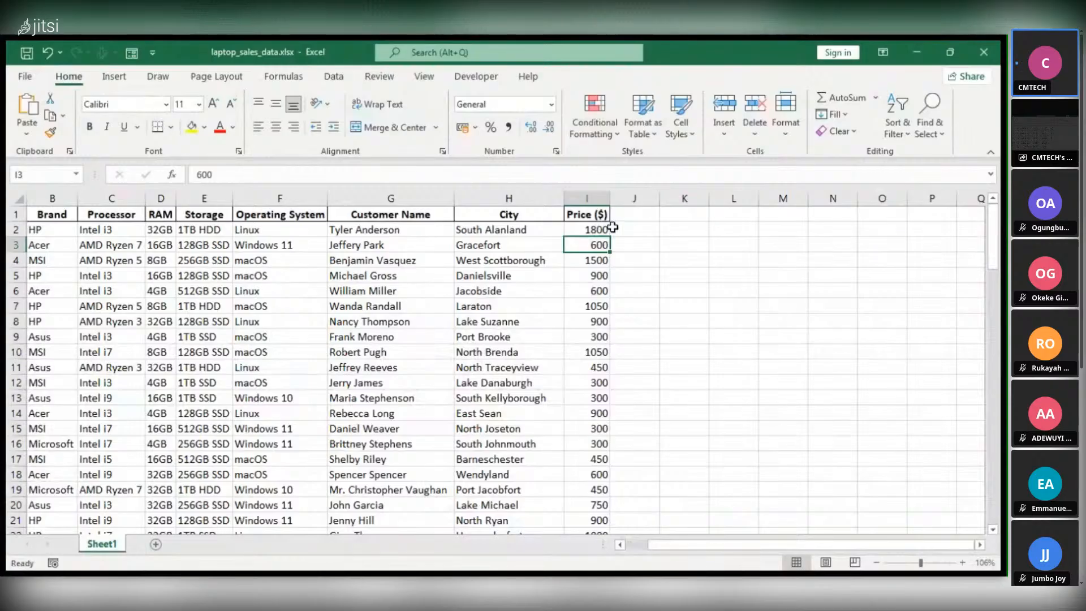
left_click(594, 199)
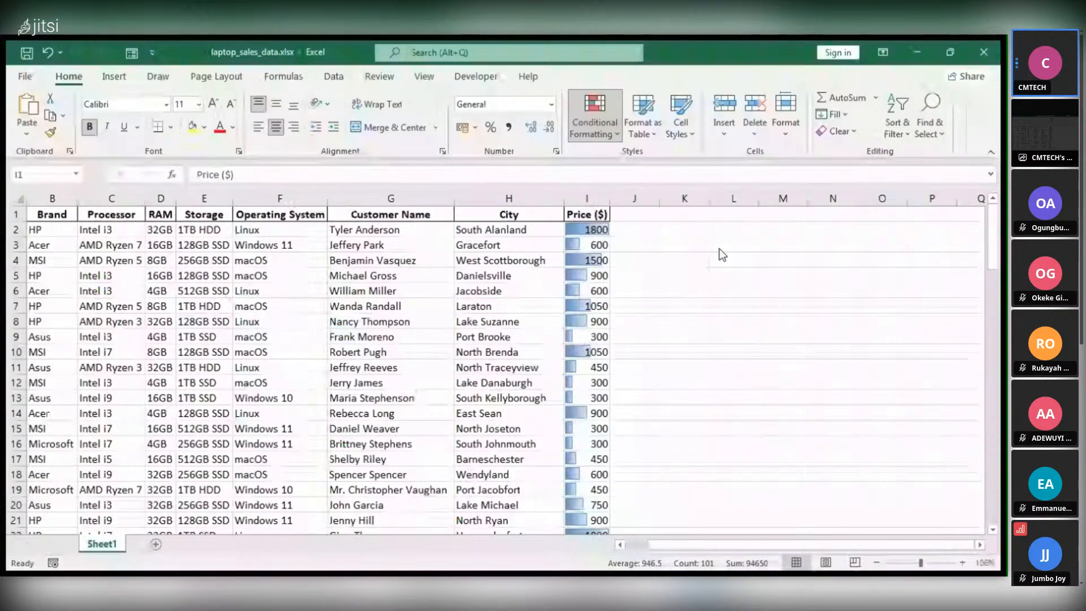
left_click(651, 304)
scroll(582, 387, "down", 9)
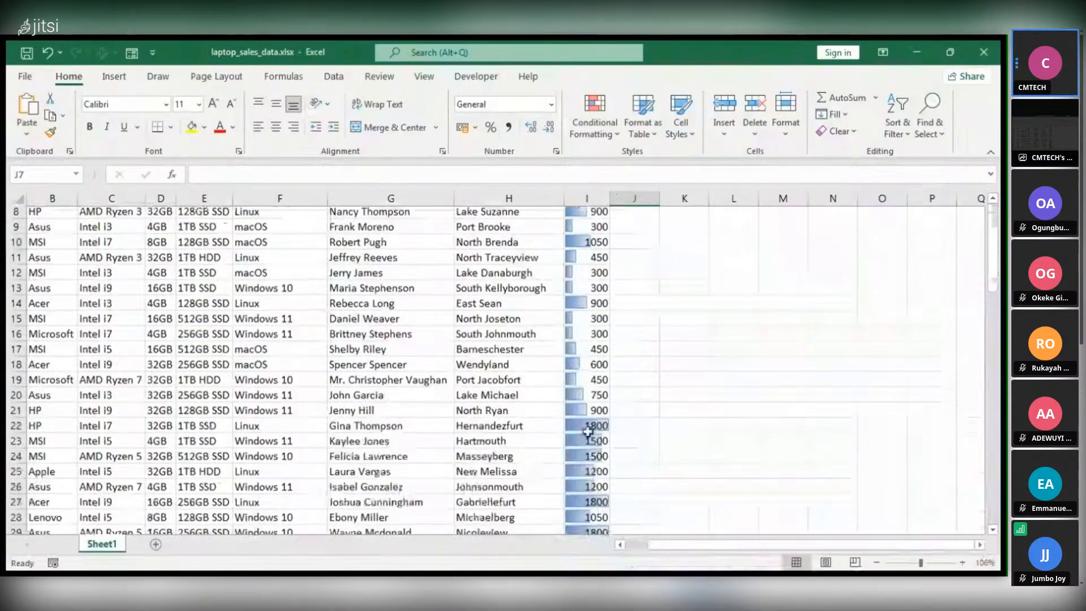
scroll(591, 469, "down", 1)
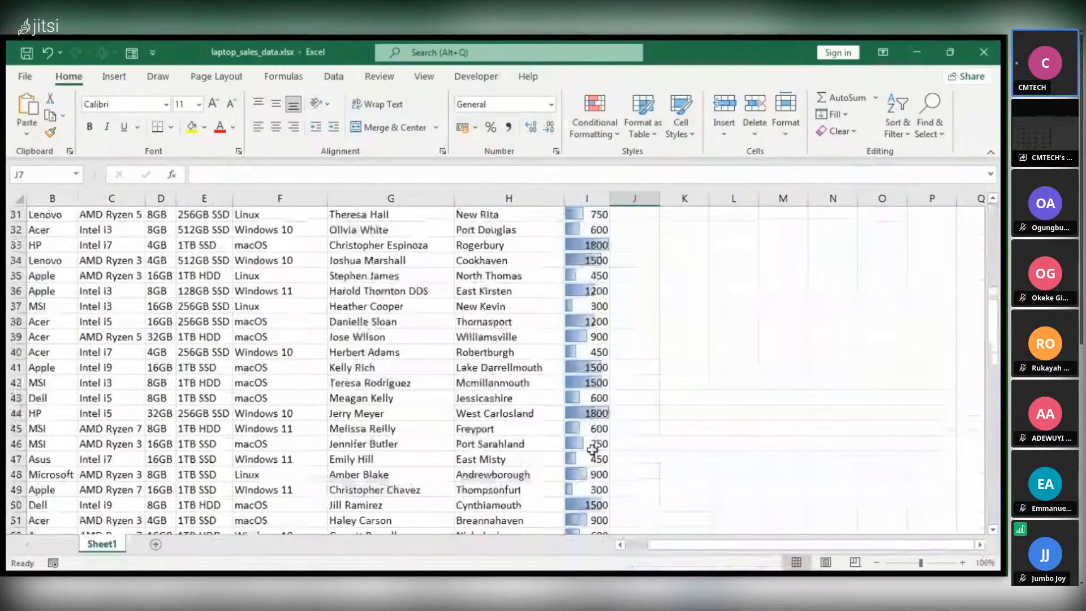
scroll(592, 450, "up", 10)
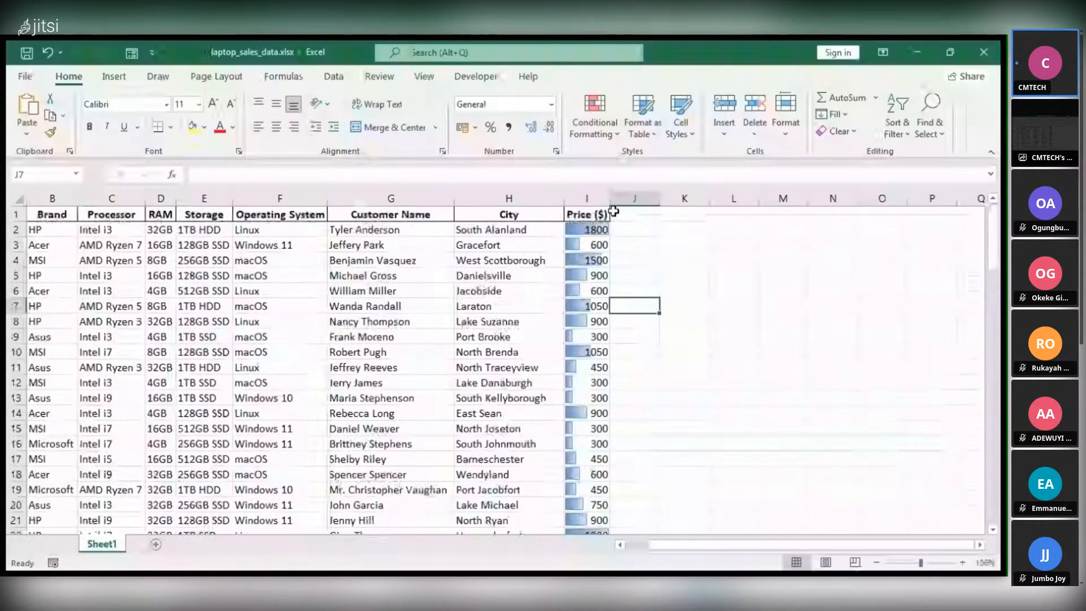
- Add a green-yellow-red colour scale on top of the data bars in the Price ($) column
left_click(588, 199)
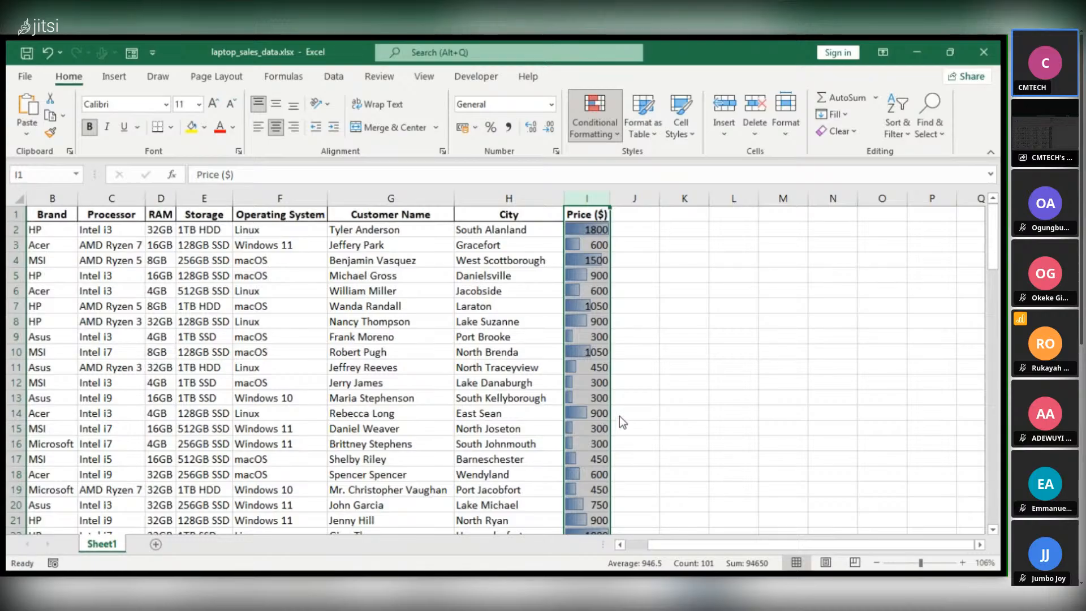
left_click(715, 263)
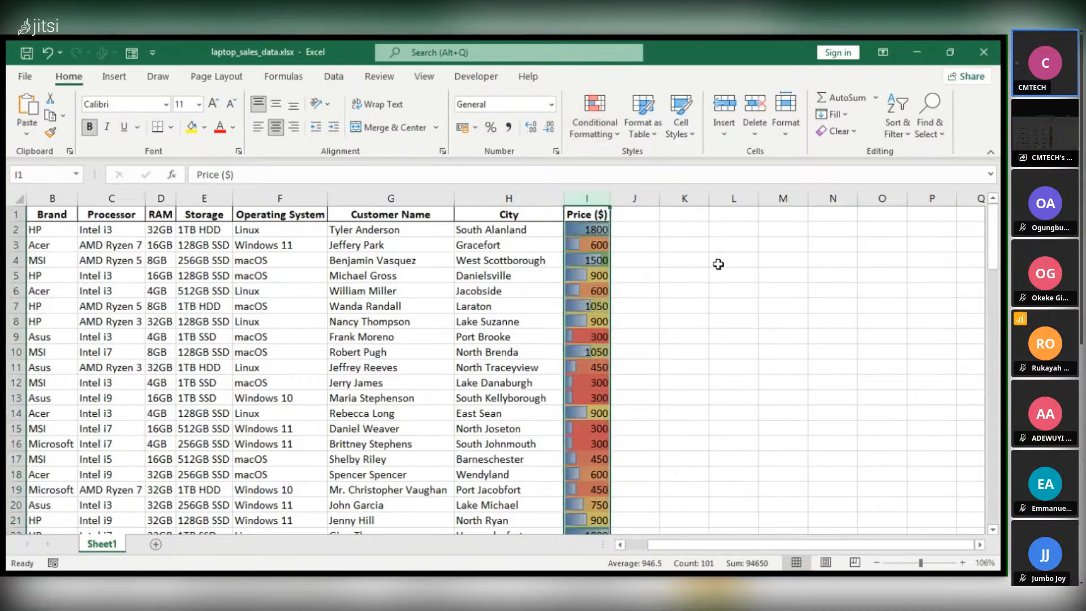
left_click(677, 305)
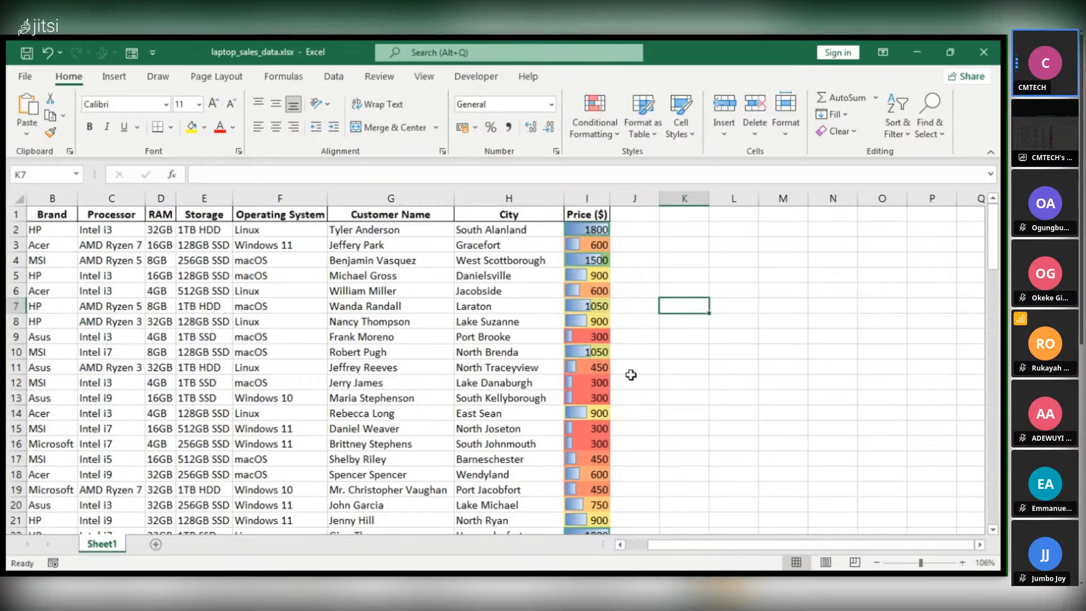
- Undo both the colour scale and the data bars on the Price ($) column
left_click(604, 212)
key("ctrl+z")
key("ctrl+z")
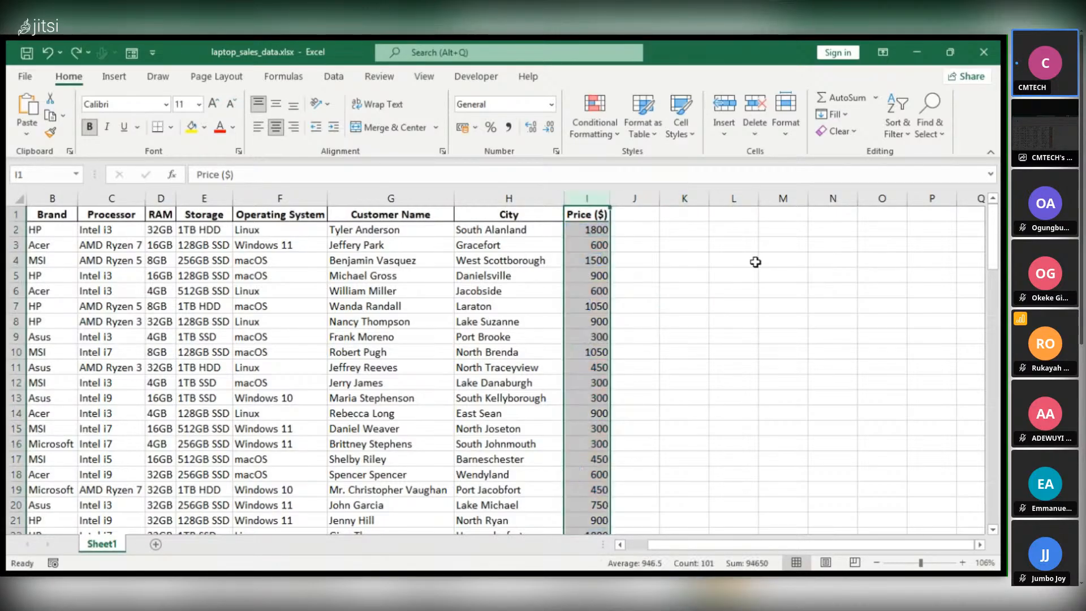
- Apply a green-yellow-red colour scale alone to the whole Price ($) column with conditional formatting
left_click(589, 216)
left_click(595, 198)
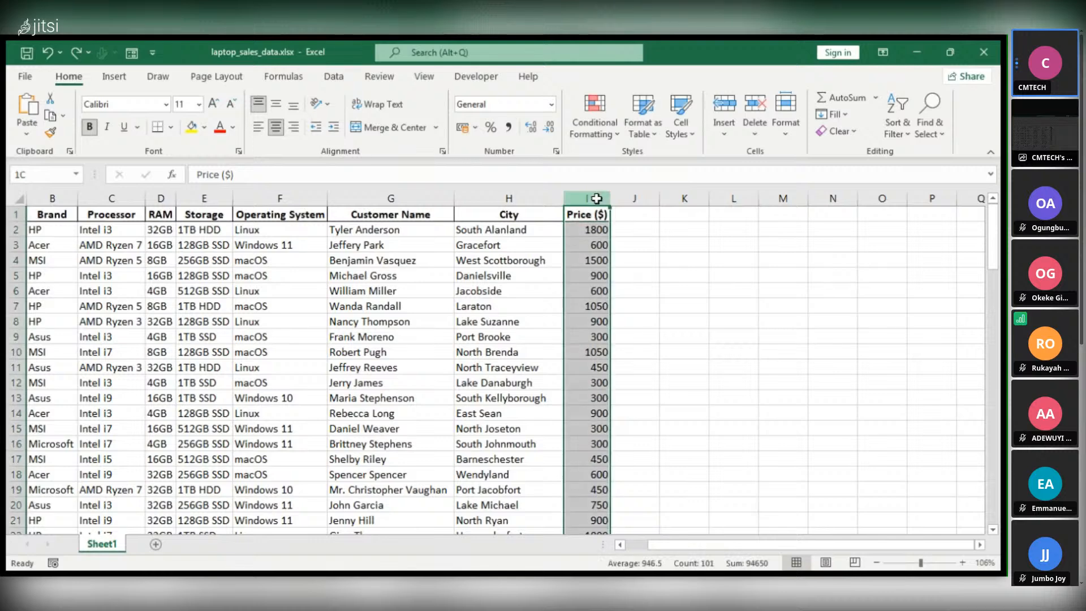
left_click(606, 127)
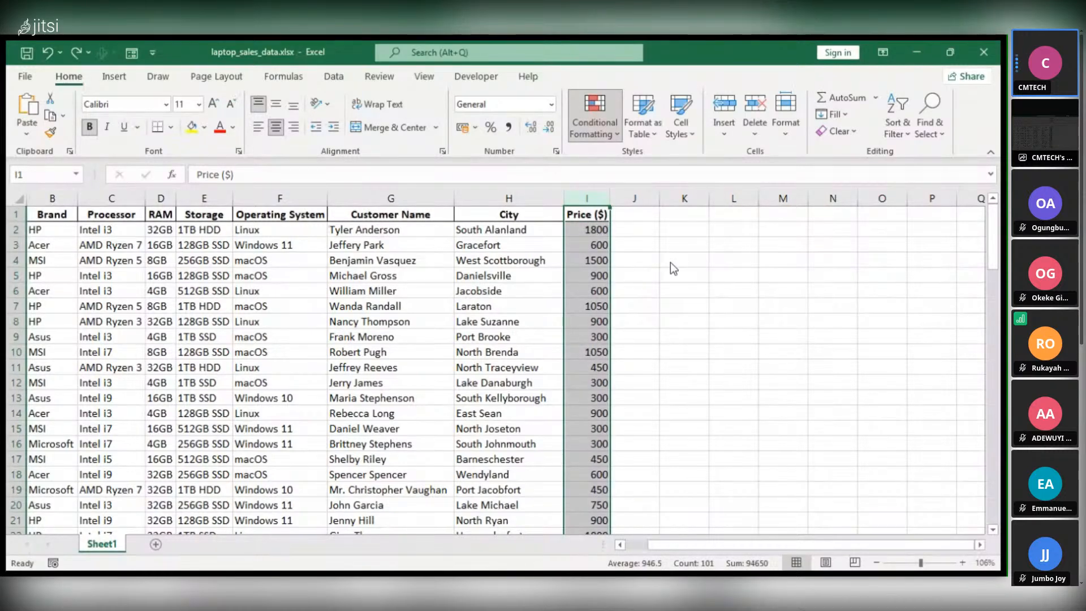
left_click(721, 263)
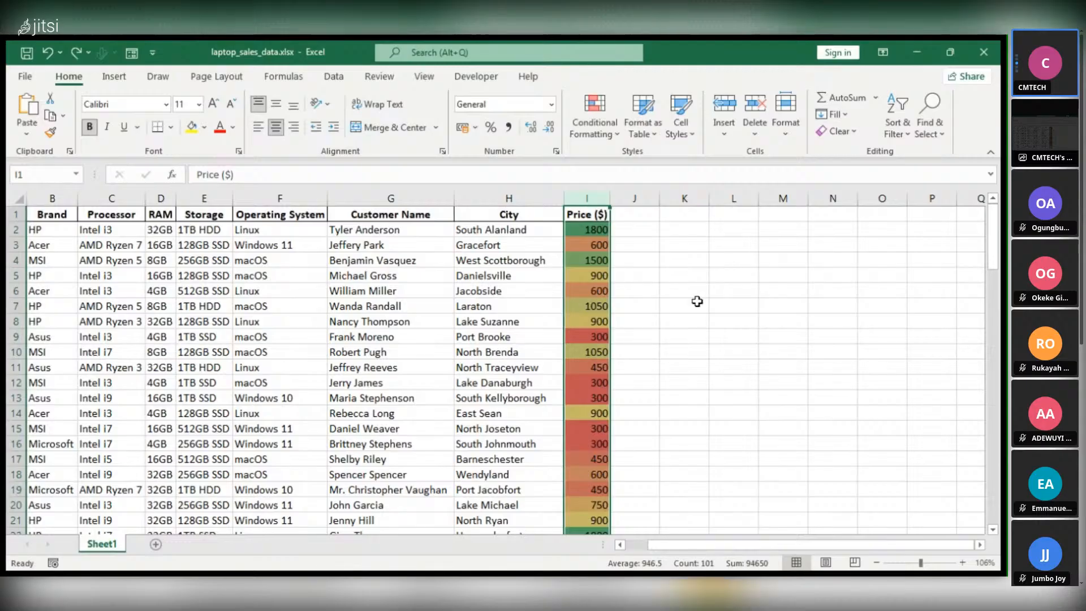
left_click(667, 240)
- Examine how the colour scale shades high, middle and low prices down the rows of the Price ($) column
scroll(591, 407, "down", 4)
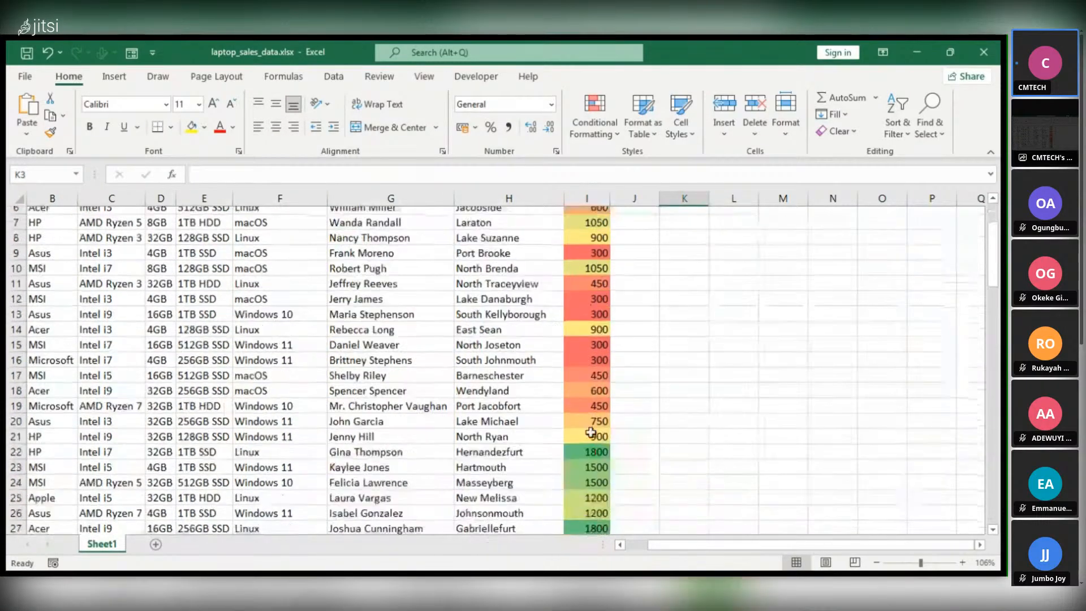
scroll(599, 440, "down", 3)
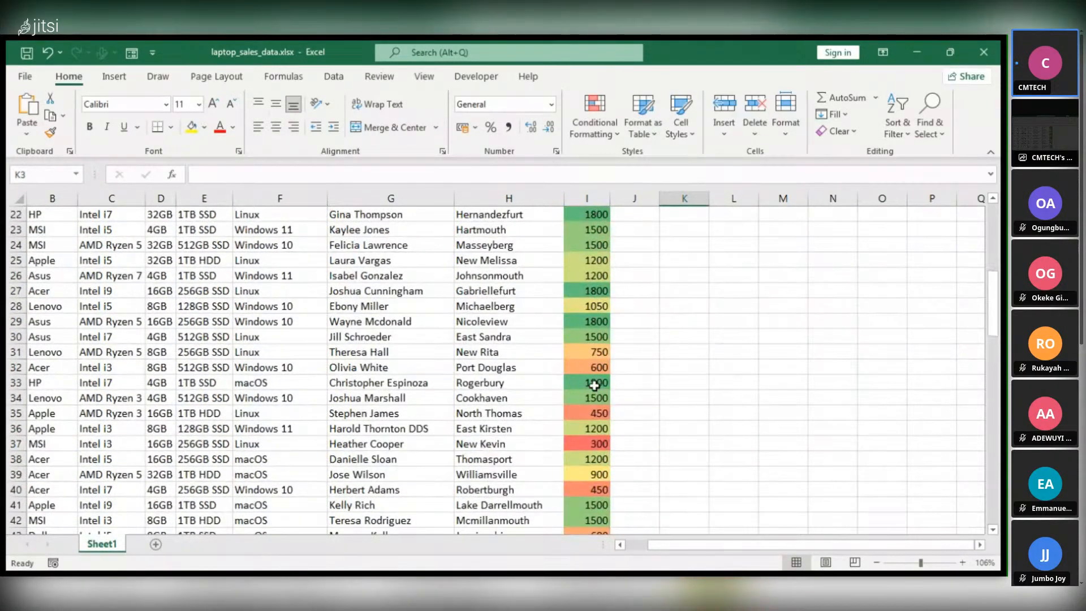
scroll(593, 386, "down", 1)
scroll(594, 386, "down", 11)
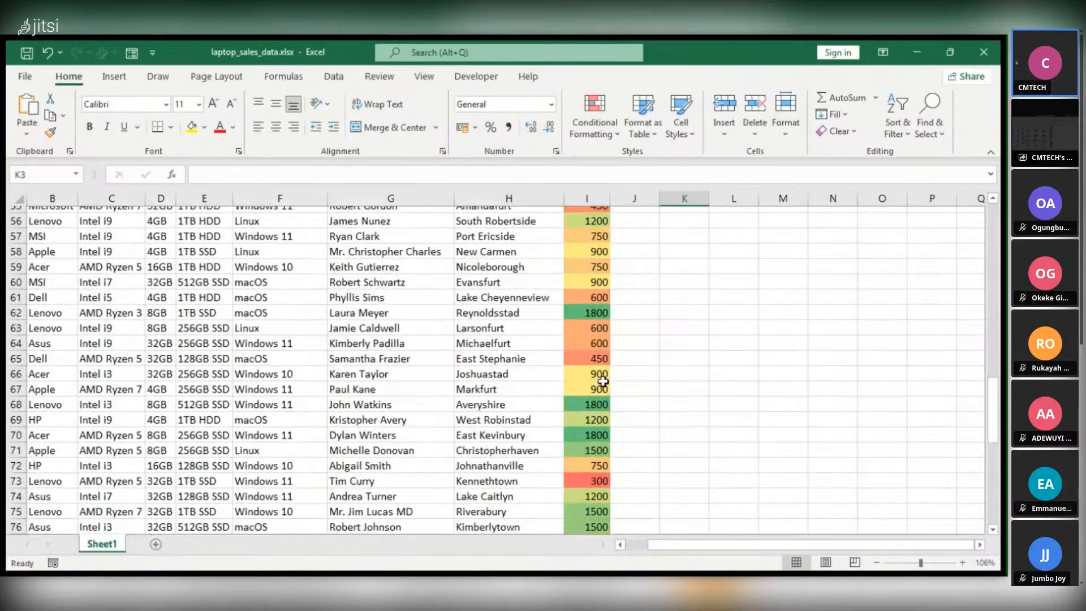
scroll(603, 383, "up", 19)
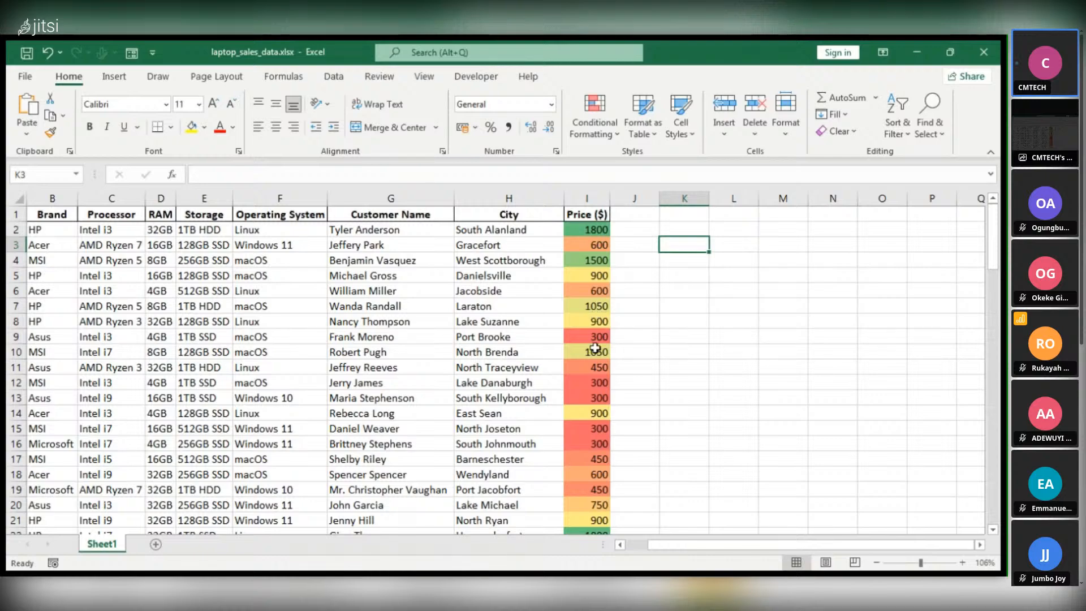
scroll(595, 348, "down", 4)
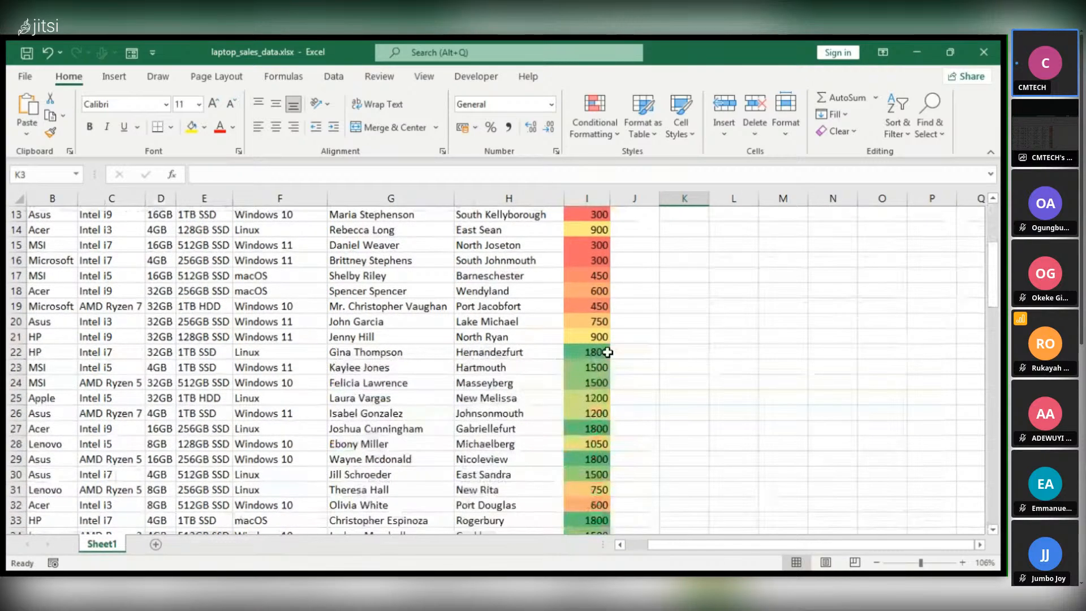
scroll(604, 399, "down", 1)
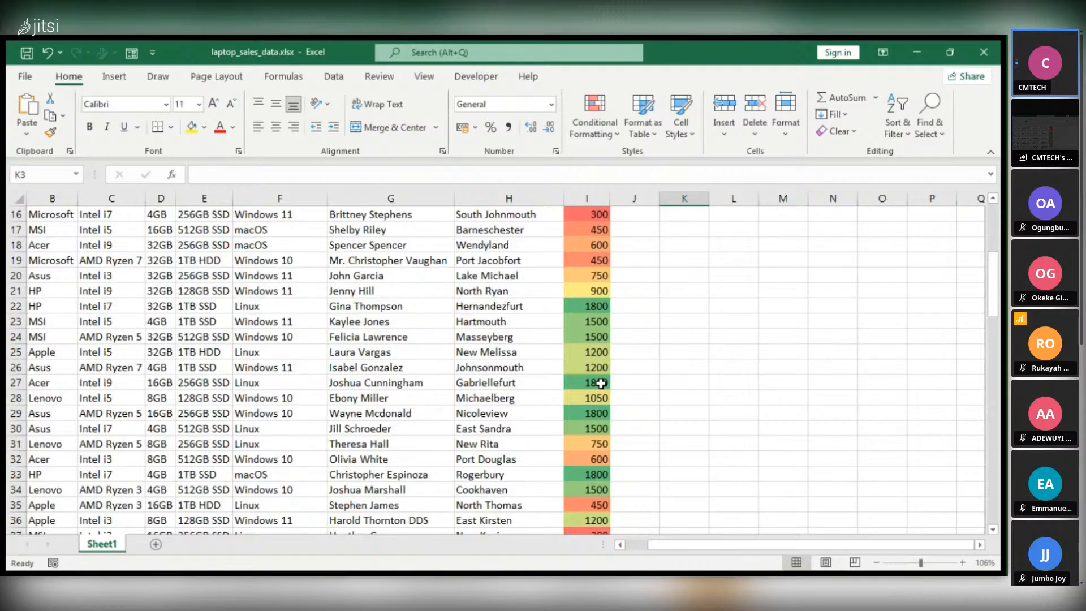
scroll(600, 384, "up", 2)
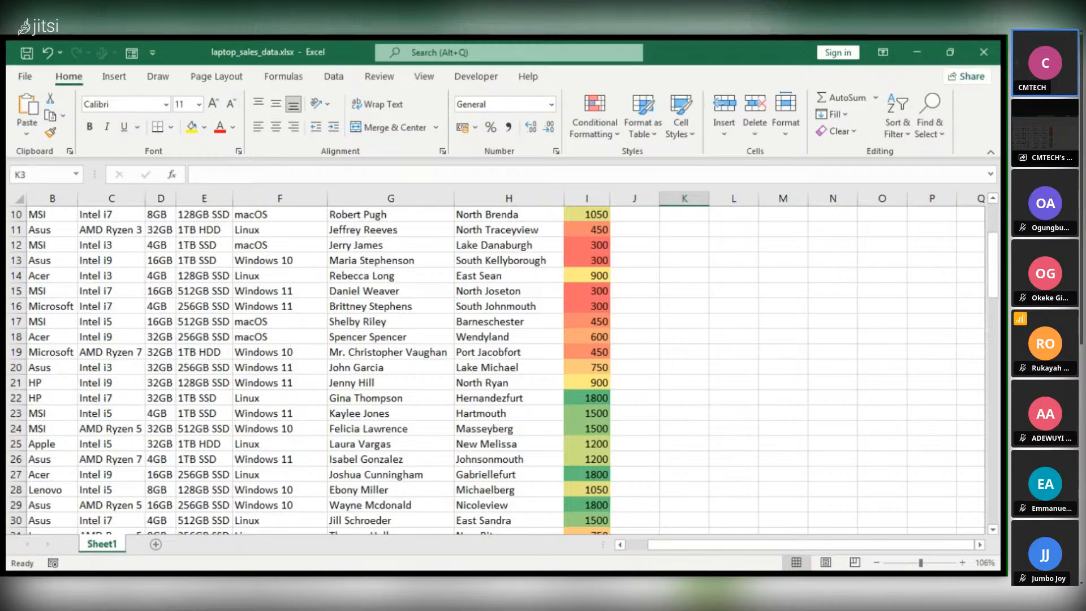
key("alt+Tab")
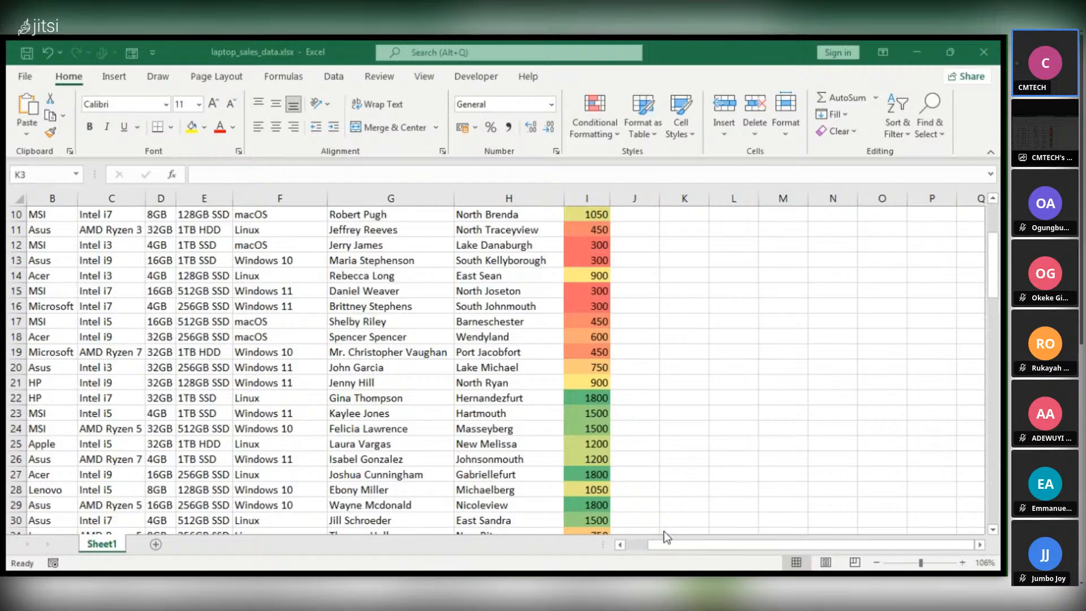
scroll(598, 405, "down", 2)
scroll(598, 404, "down", 6)
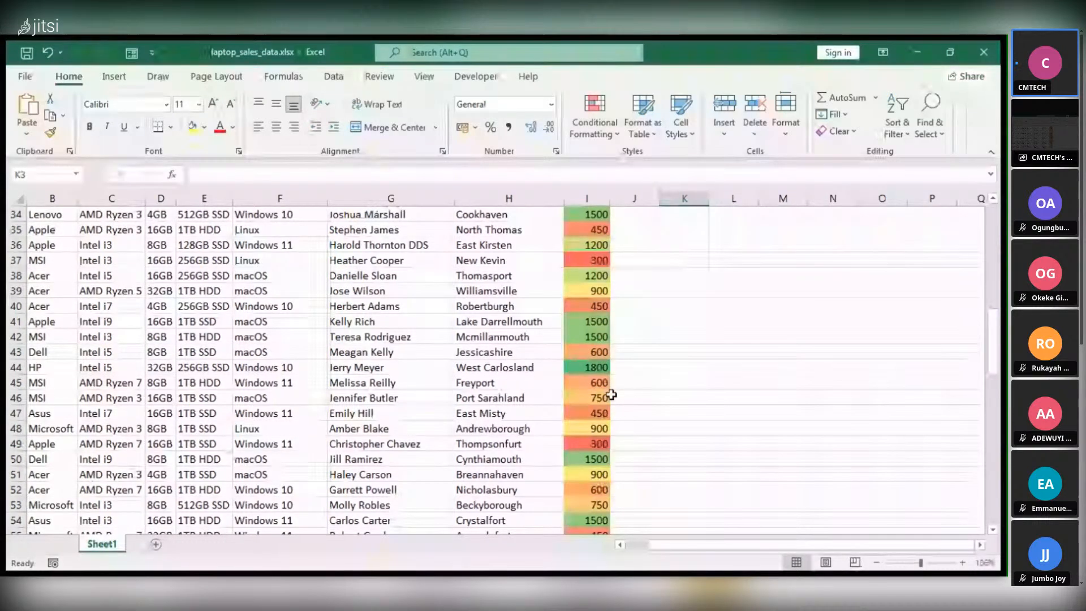
scroll(599, 390, "up", 3)
scroll(598, 220, "up", 8)
- Undo the colour scale on the Price ($) column and try a coloured four-arrow icon set on it
left_click(587, 197)
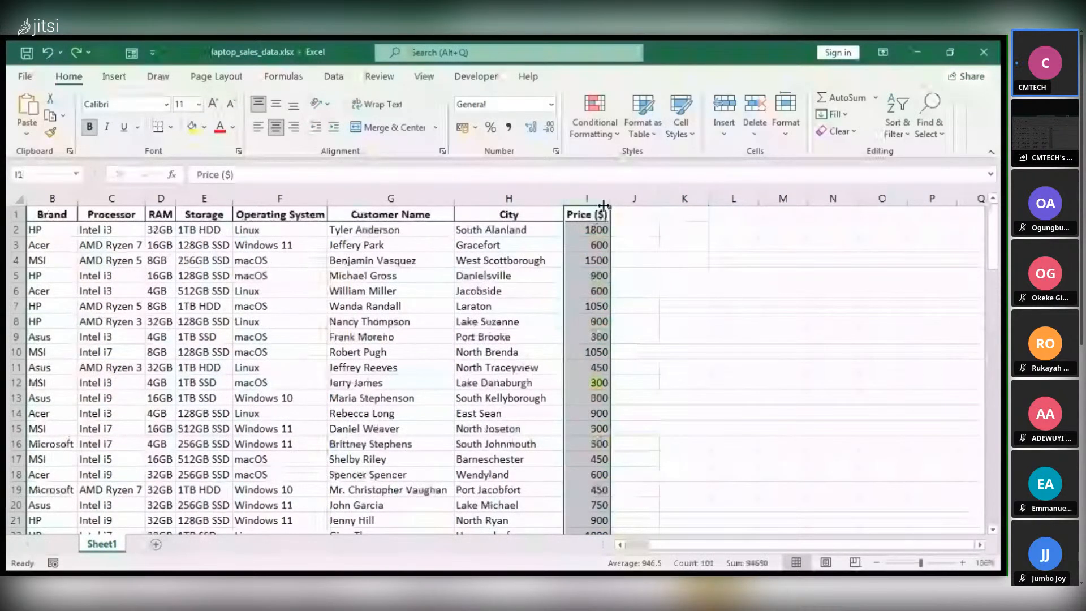
left_click(599, 135)
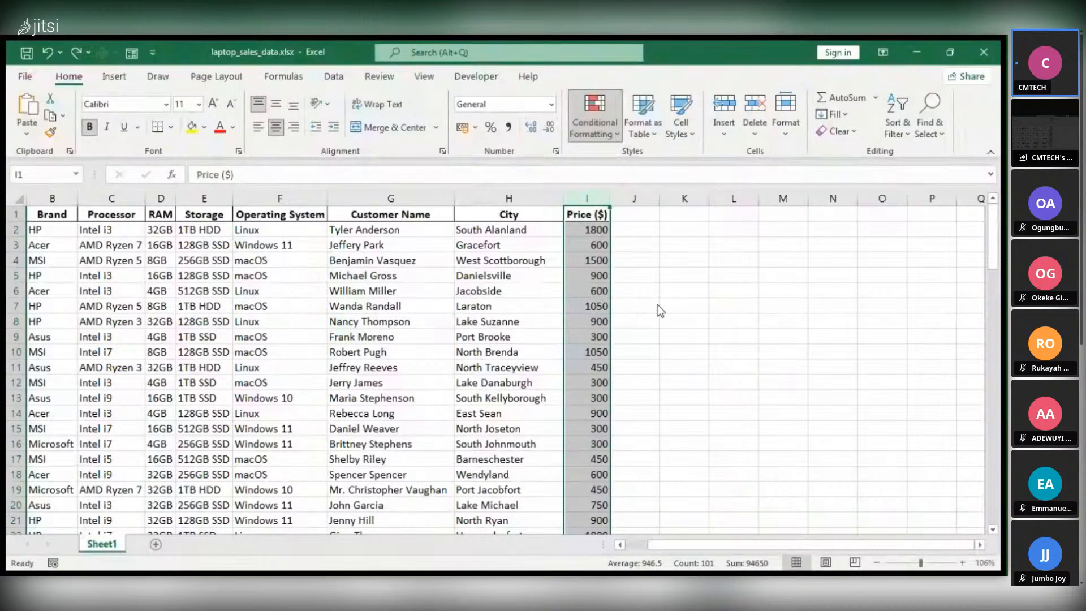
left_click(738, 249)
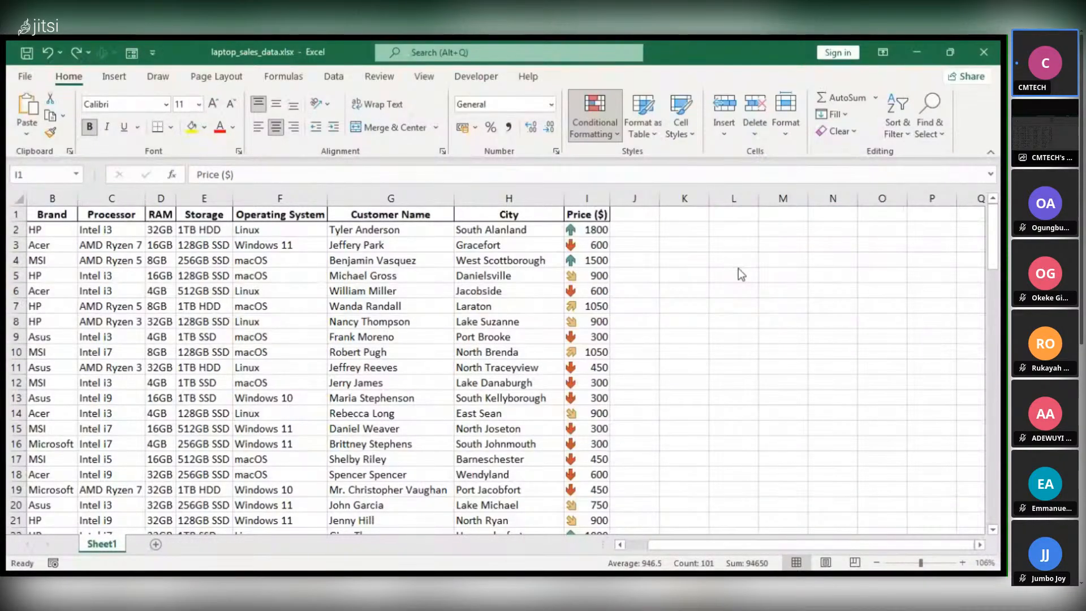
key("ctrl+z")
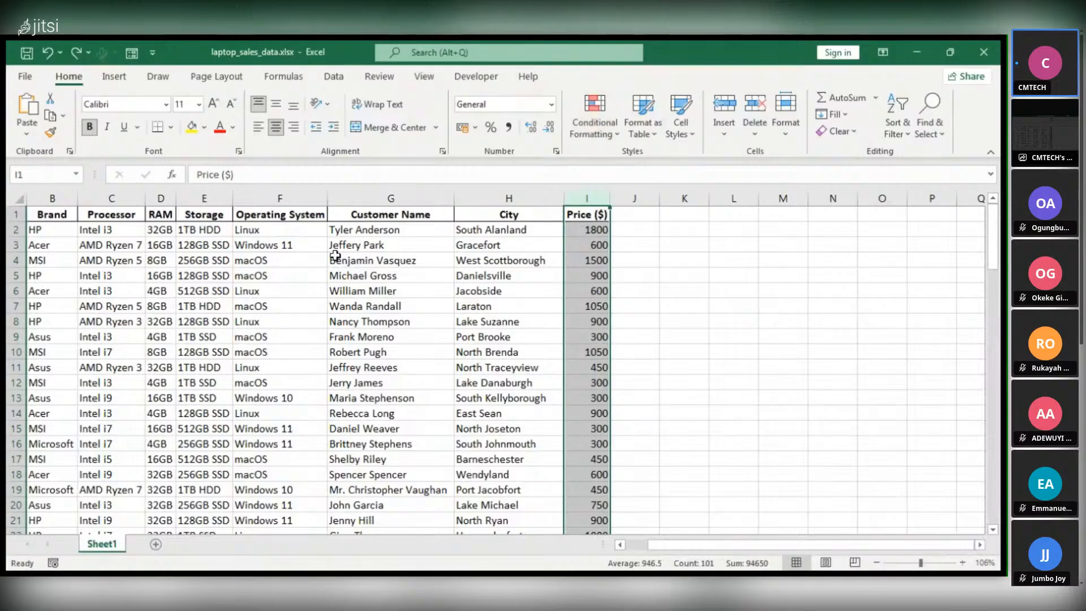
left_click(701, 243)
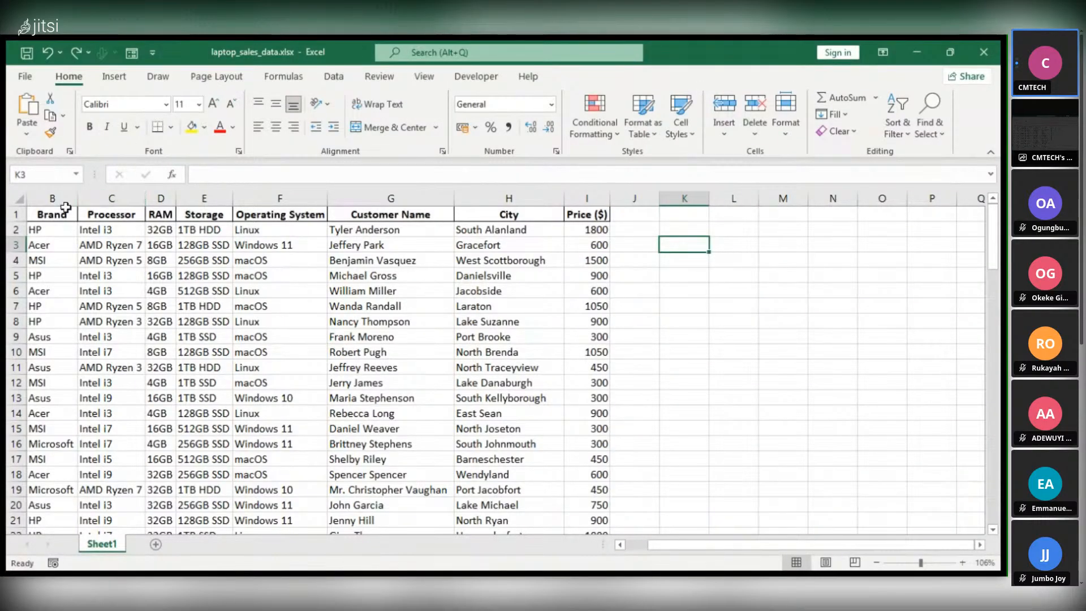
left_click(774, 229)
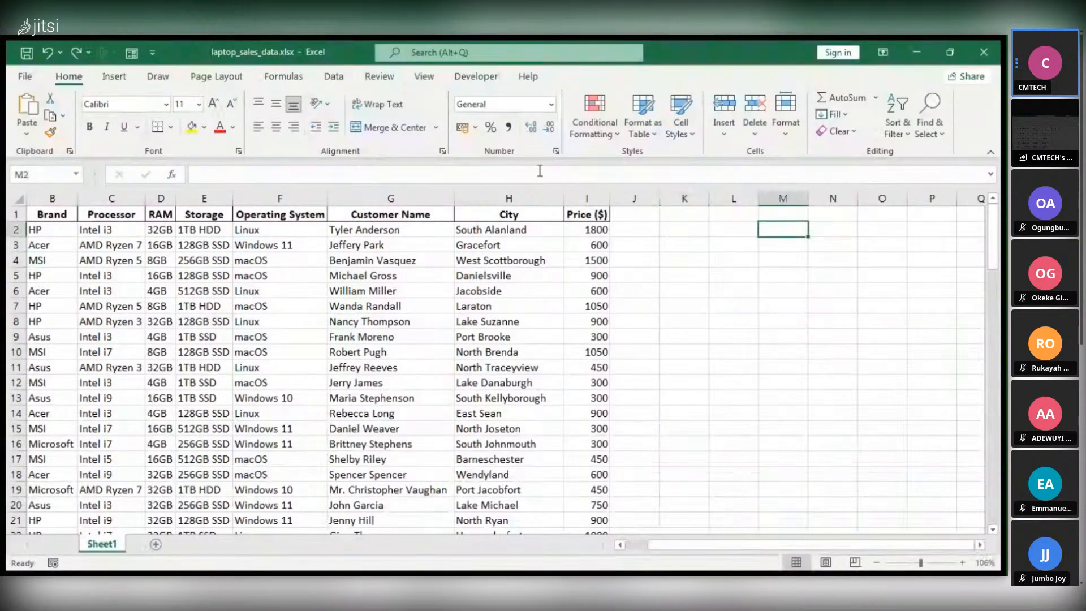
left_click(214, 76)
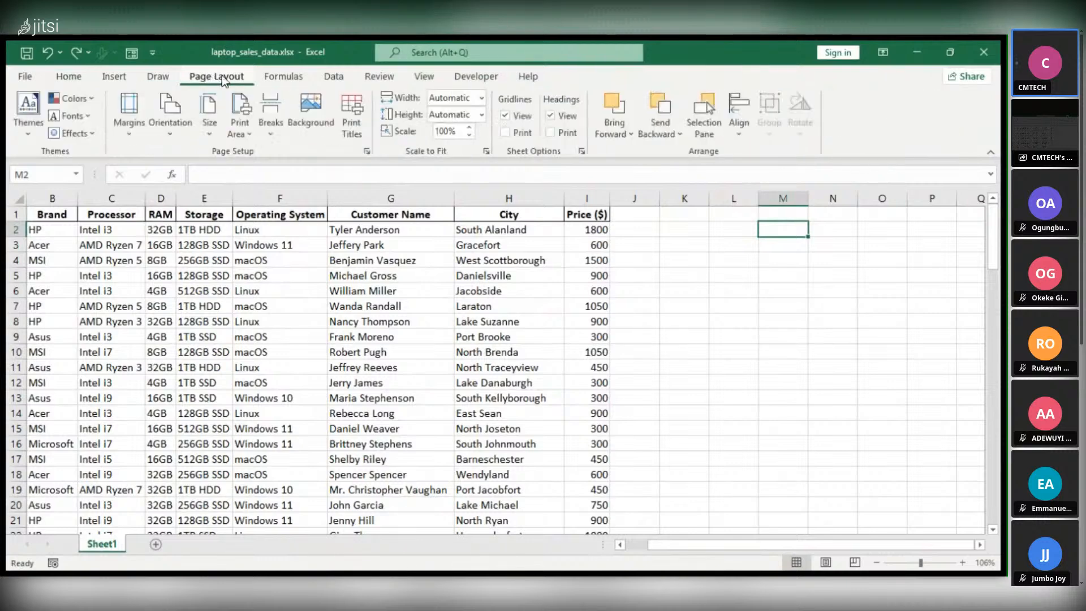
left_click(641, 232)
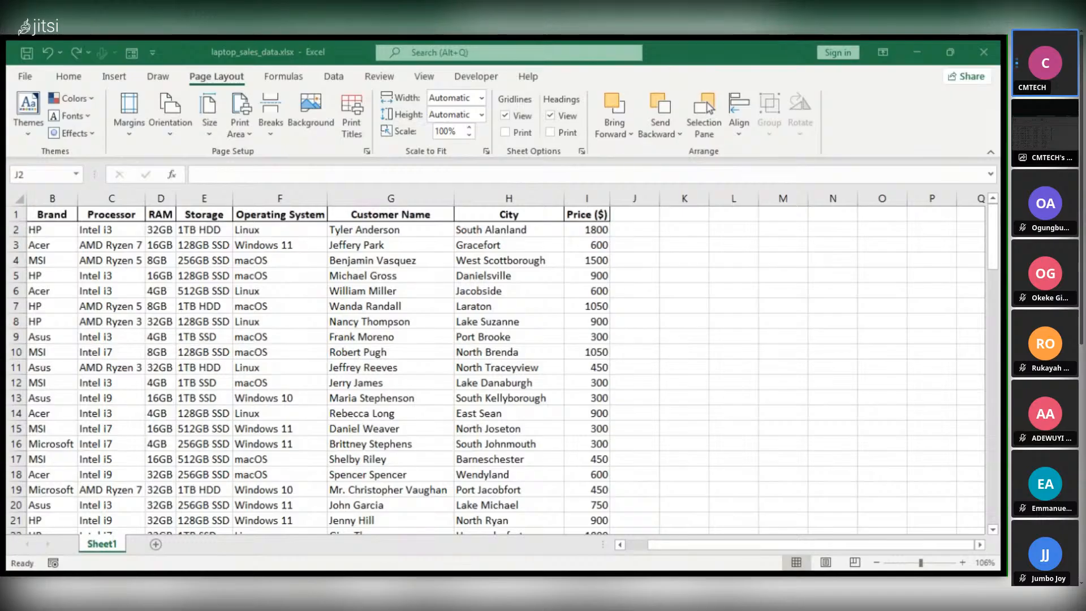
left_click(656, 544)
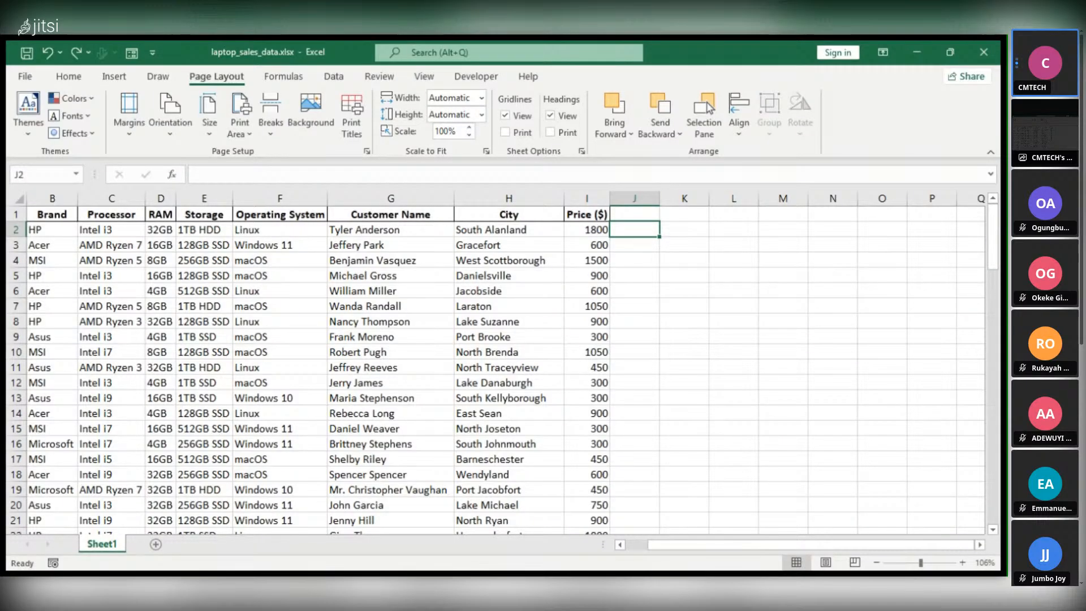
- Count the characters of the first City entry in J2 with =LEN(H2) and check the formula against the text in H2
left_click(631, 227)
double_click(630, 228)
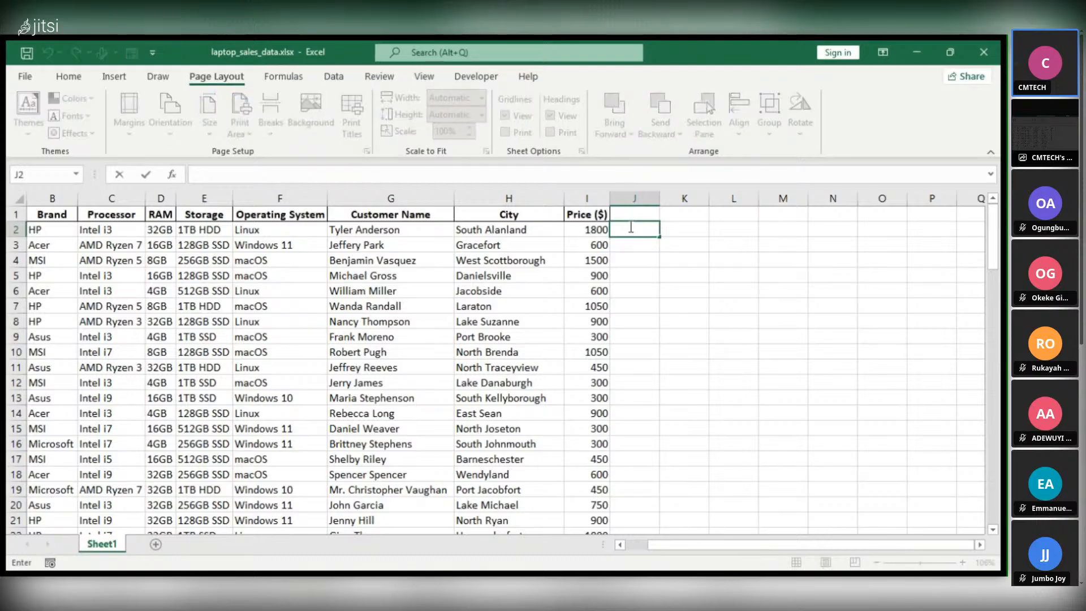
type("=LEN")
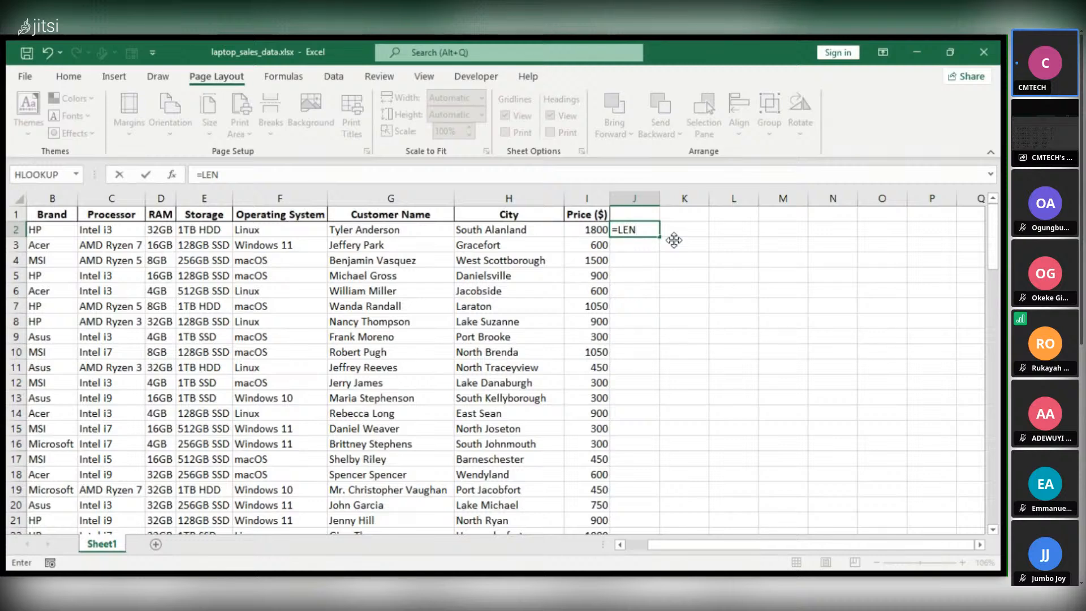
type("(")
left_click(479, 230)
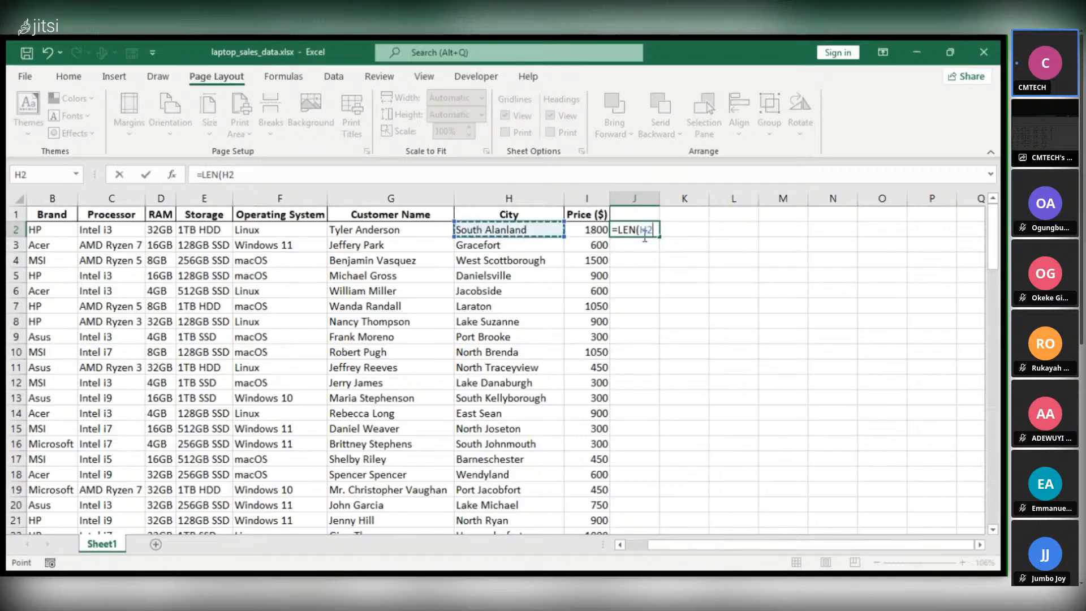
key("Return")
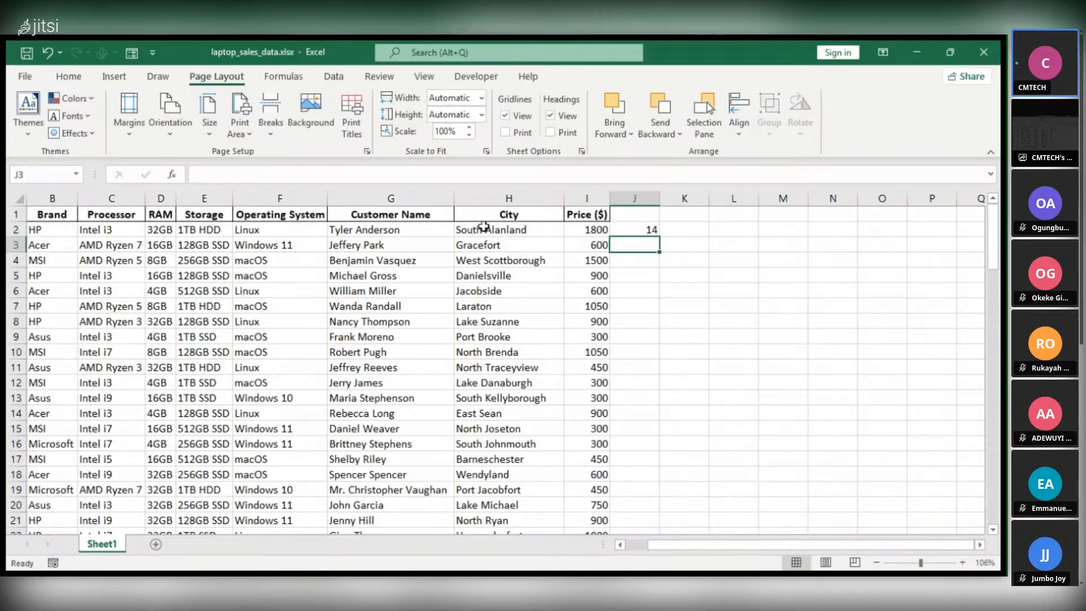
left_click(493, 228)
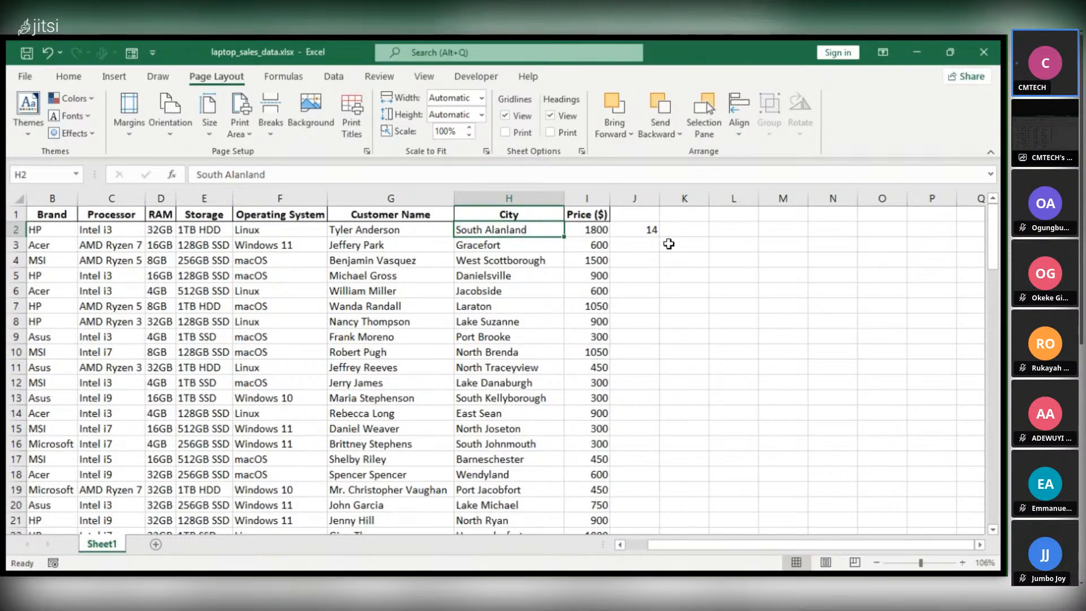
left_click(783, 245)
left_click(467, 229)
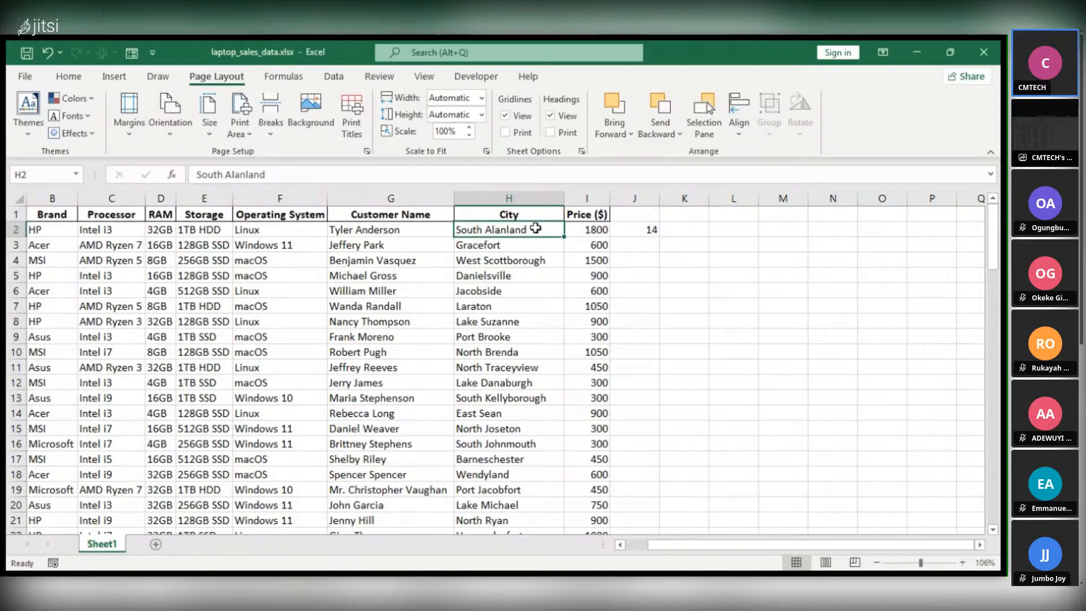
left_click(651, 229)
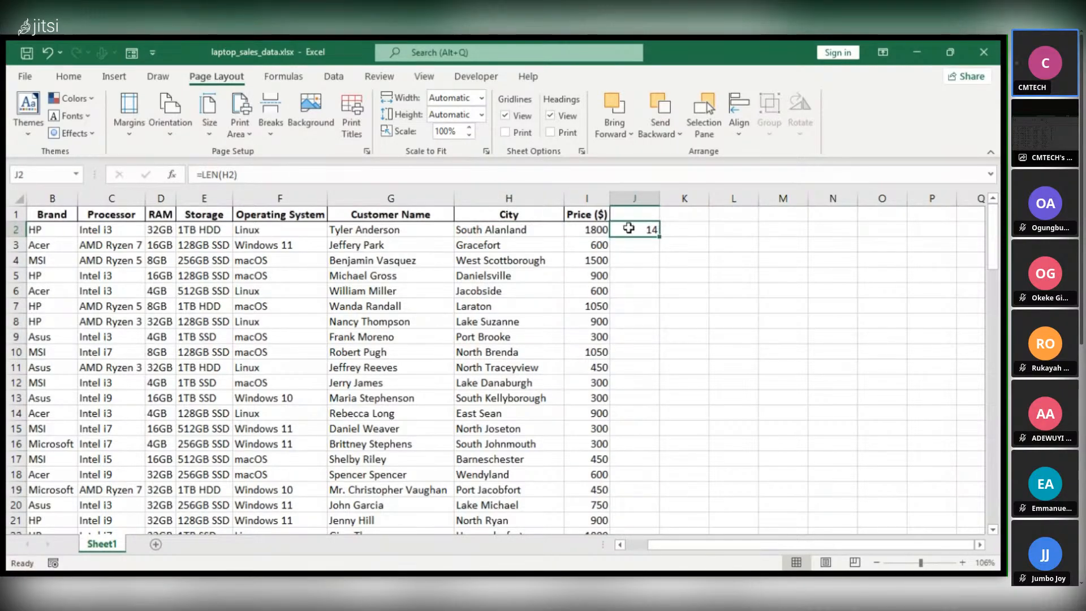
left_click(504, 583)
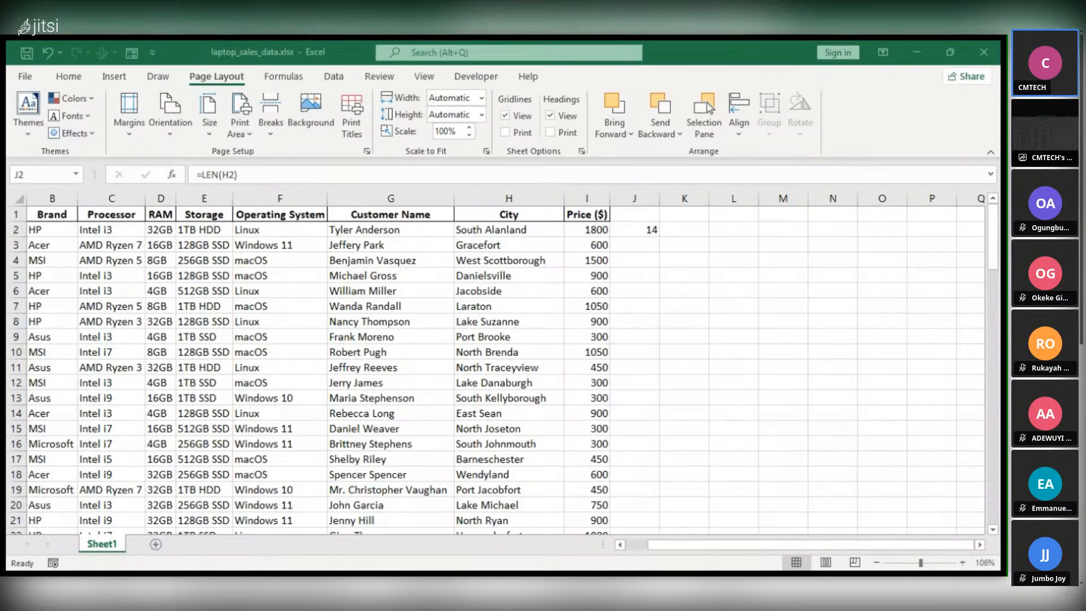
left_click(660, 533)
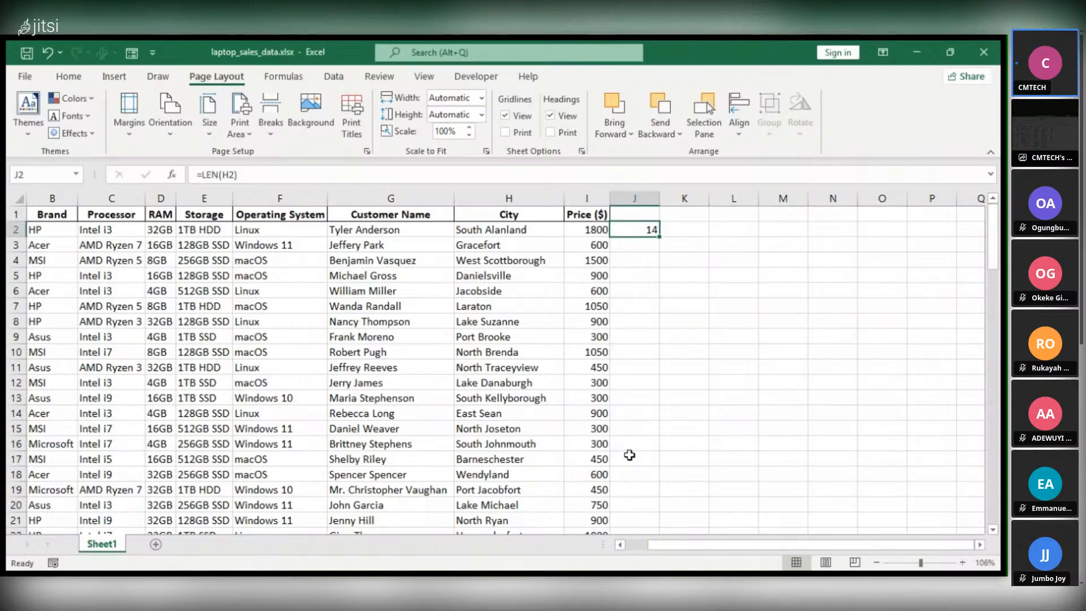
left_click(467, 550)
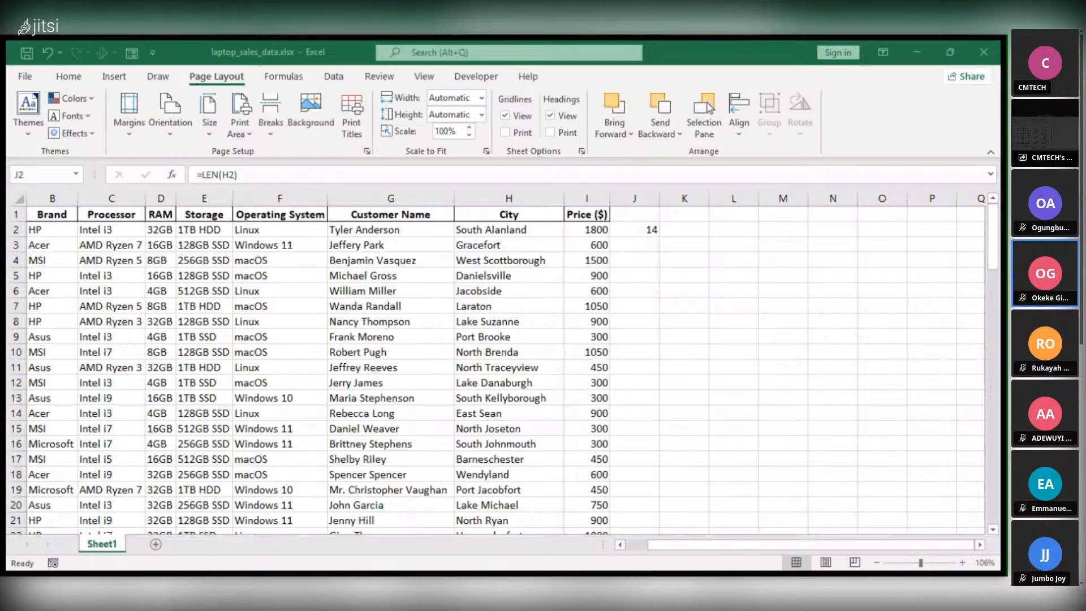
- Change the LEN formula in J2 to count the characters of the second City entry with =LEN(H3)
left_click(671, 199)
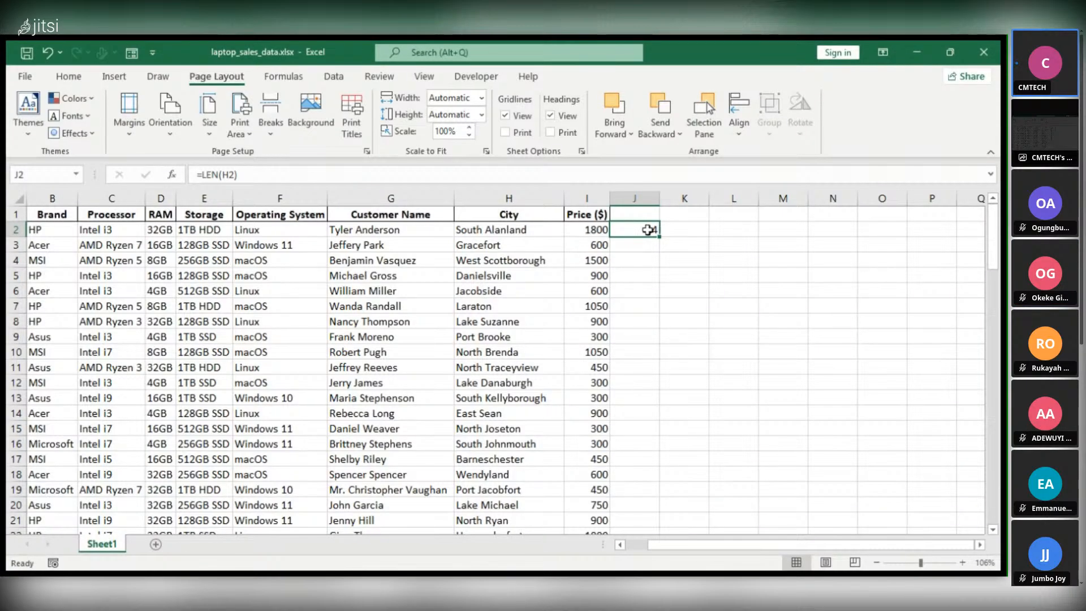
double_click(648, 230)
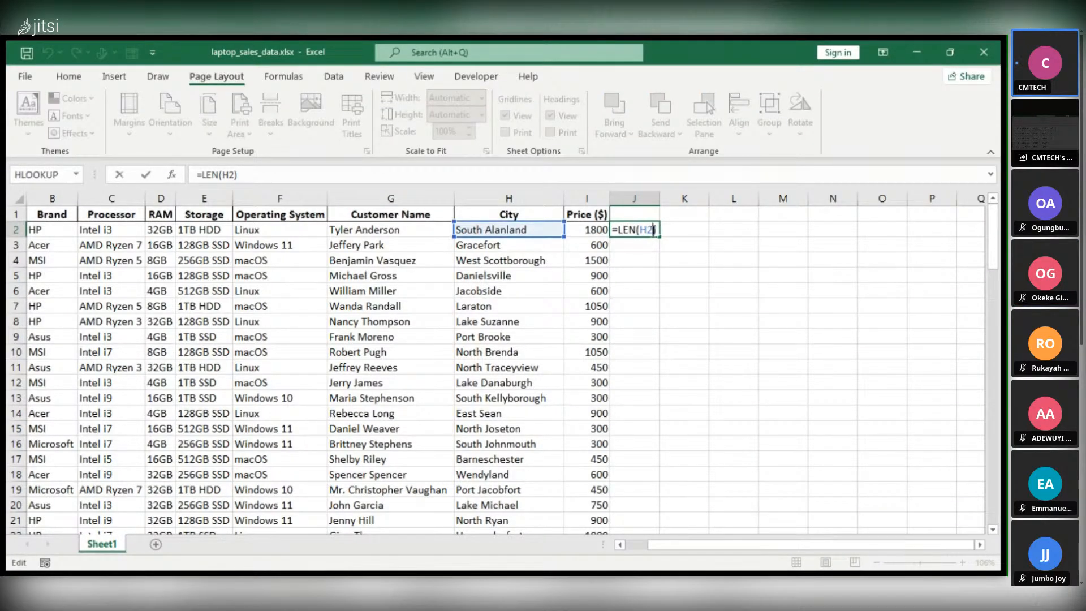
key("BackSpace")
key("BackSpace")
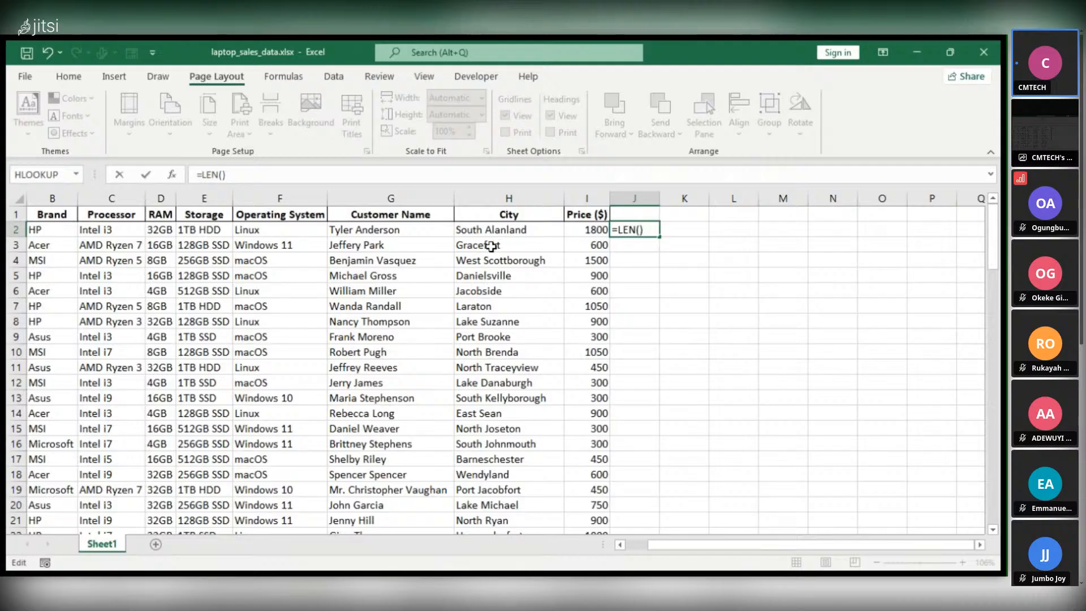
left_click(491, 246)
key("Return")
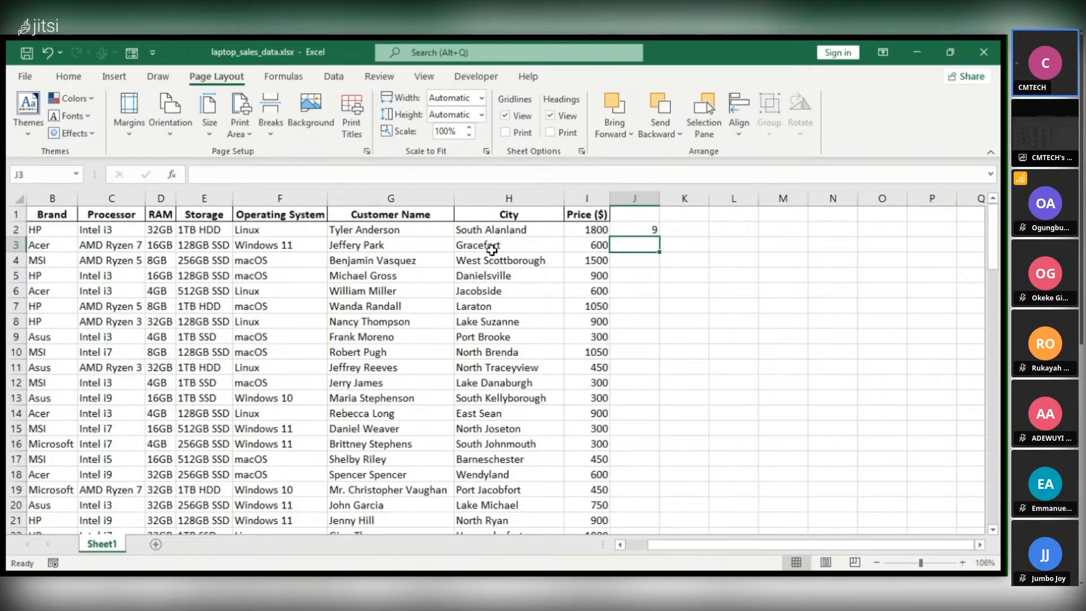
- Inspect the LEN formula in J2 and clear it from the cell
left_click(643, 229)
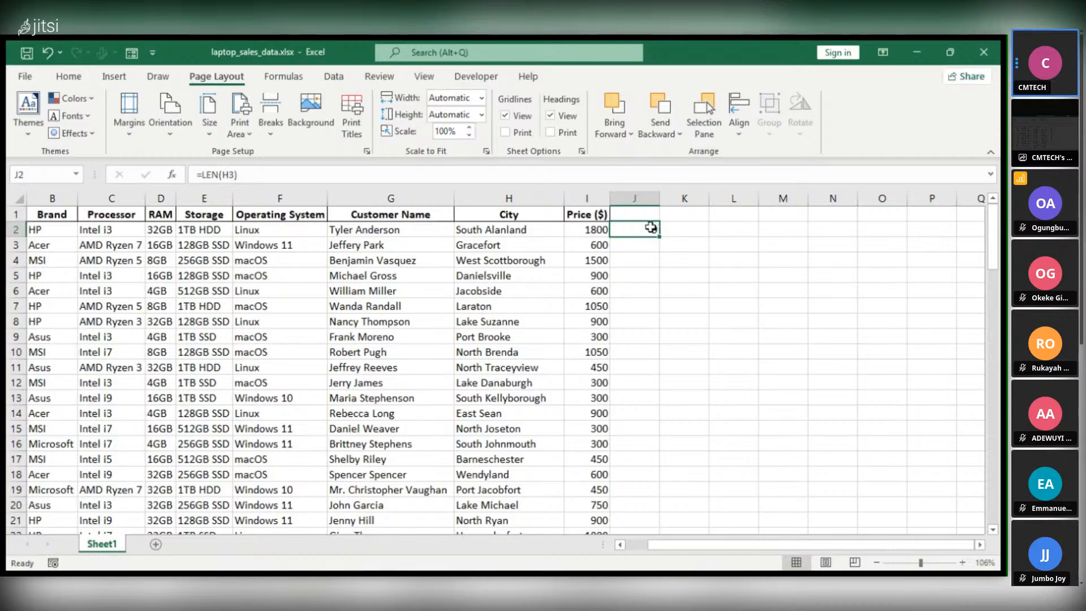
double_click(656, 230)
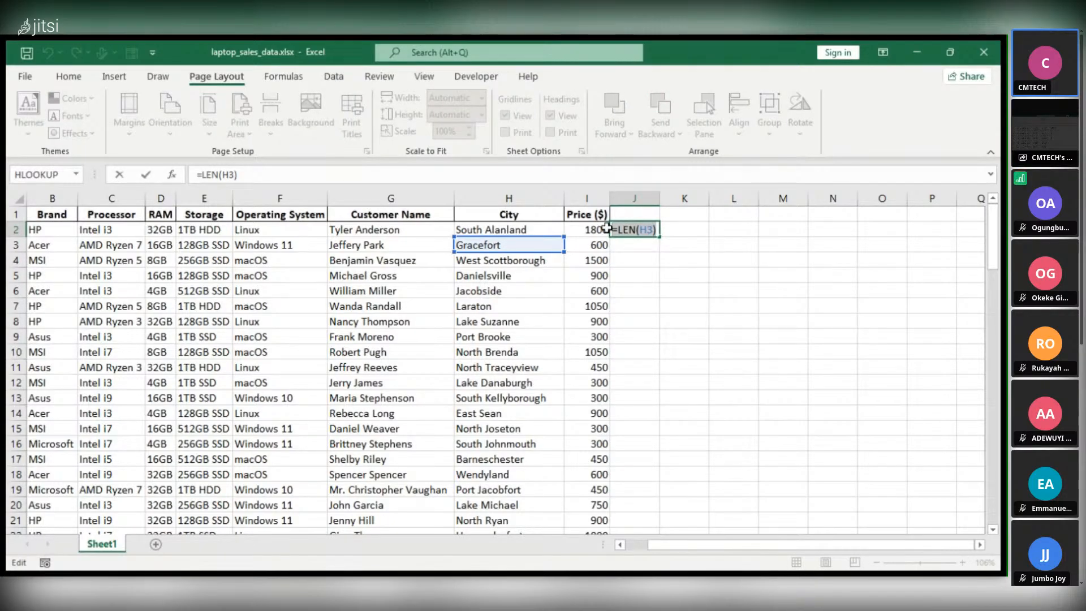
key("Escape")
left_click(679, 274)
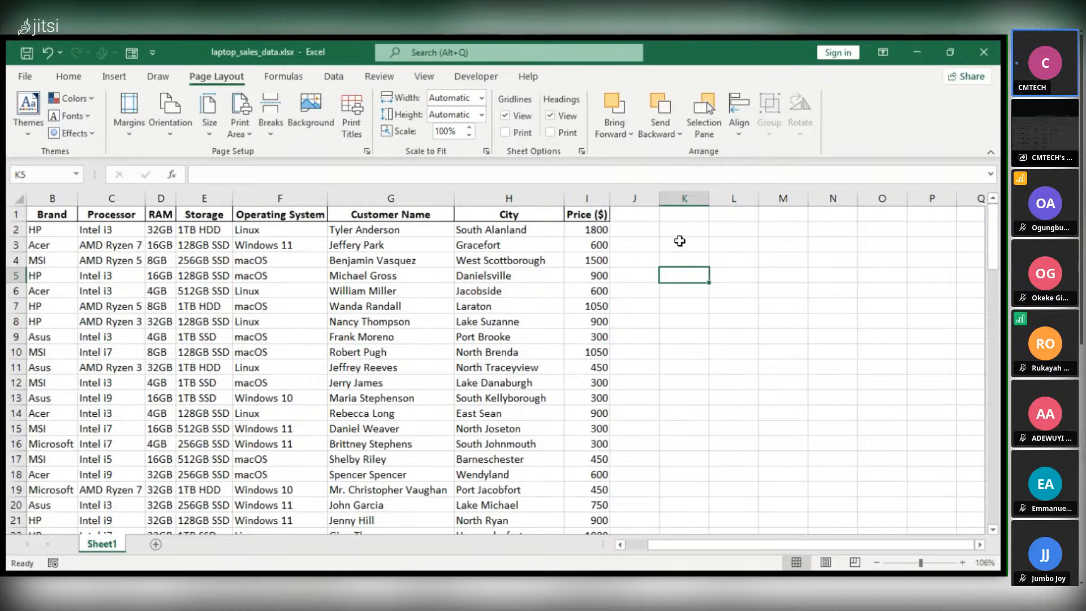
left_click(283, 78)
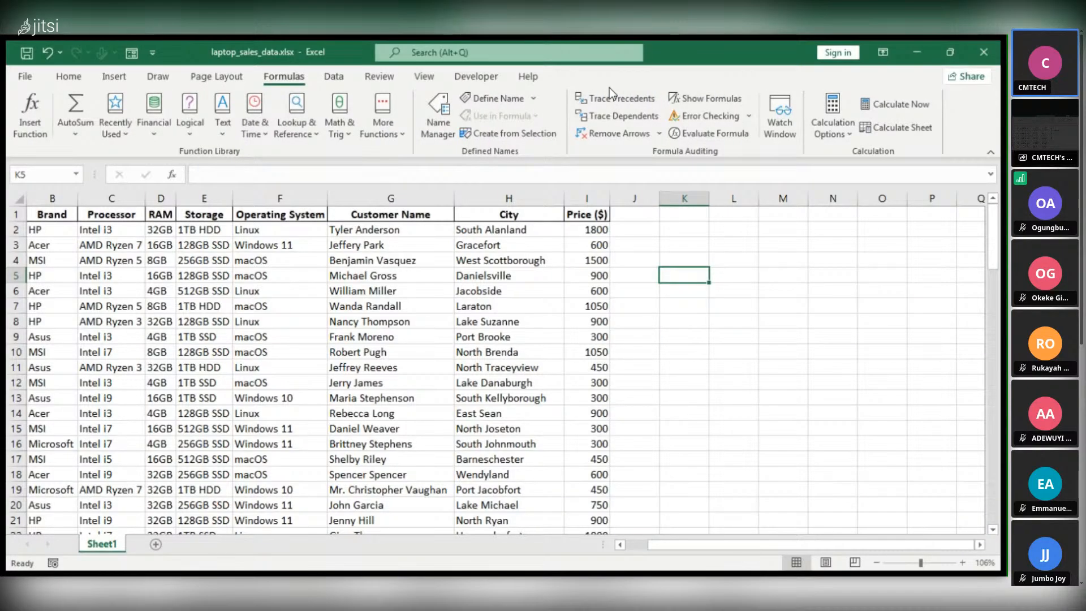
left_click(416, 78)
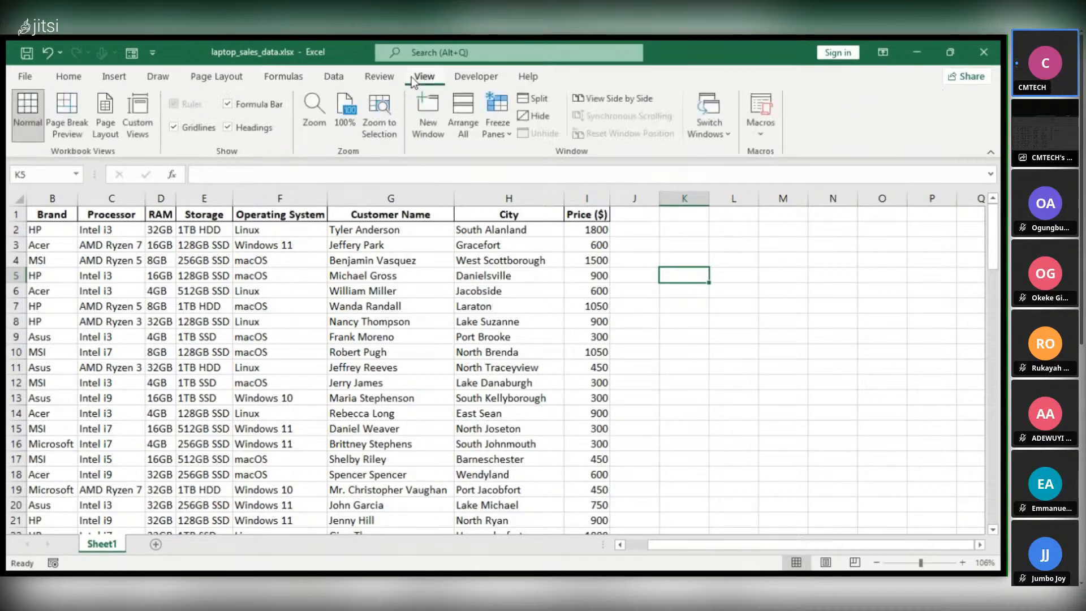
left_click(378, 78)
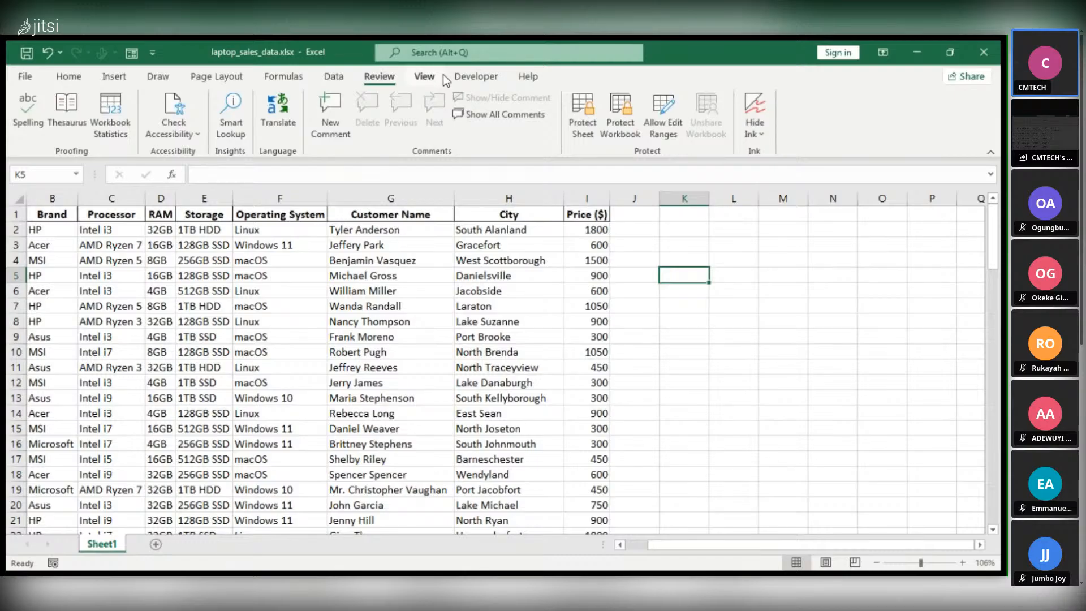
left_click(342, 84)
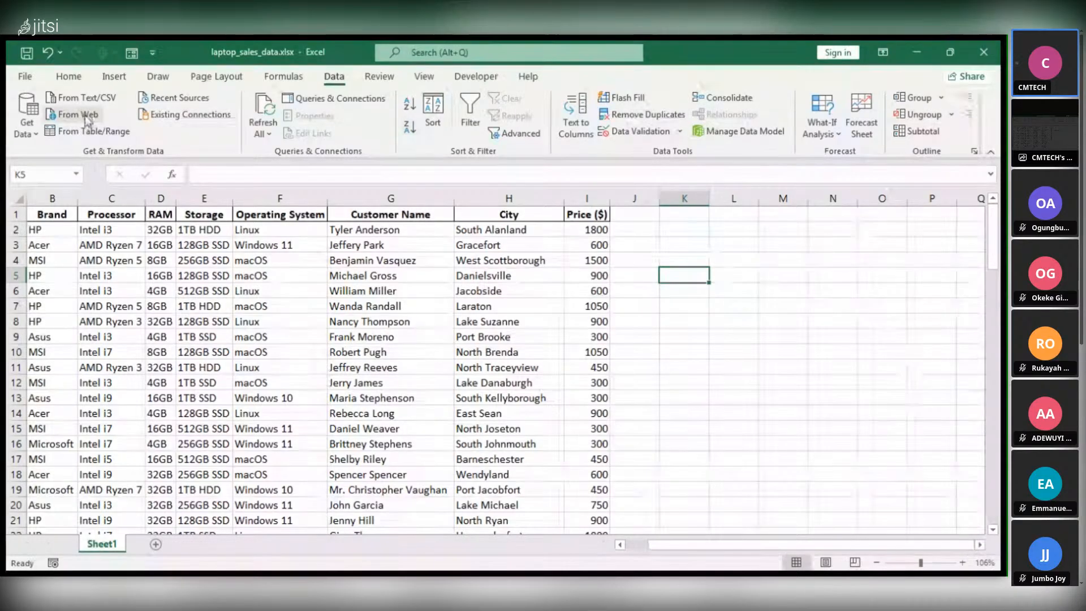
- Replace every HP entry in the Brand column with DELL
left_click(66, 78)
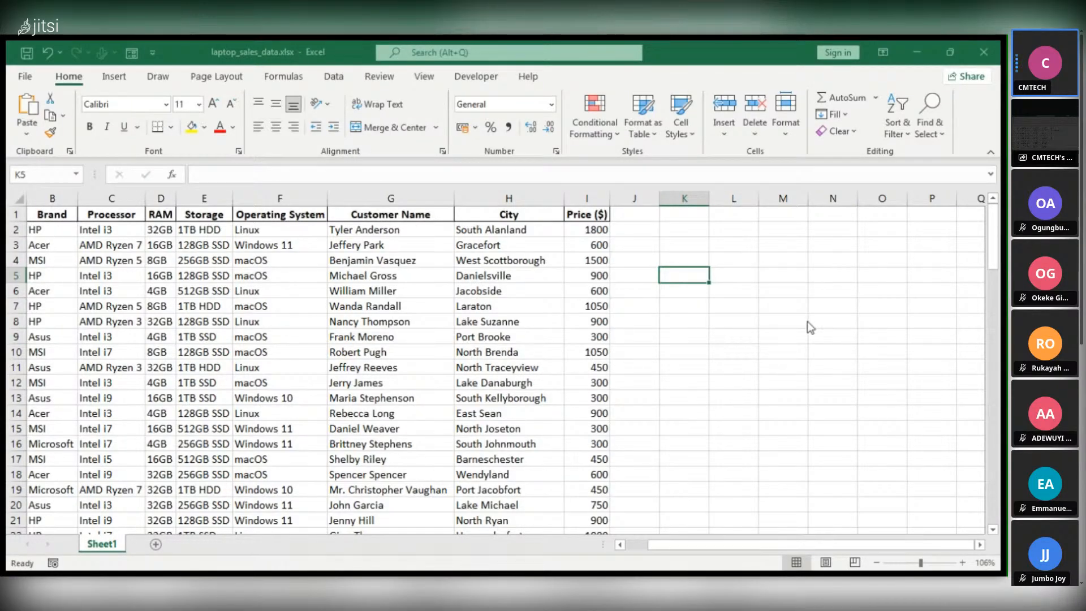
left_click(55, 232)
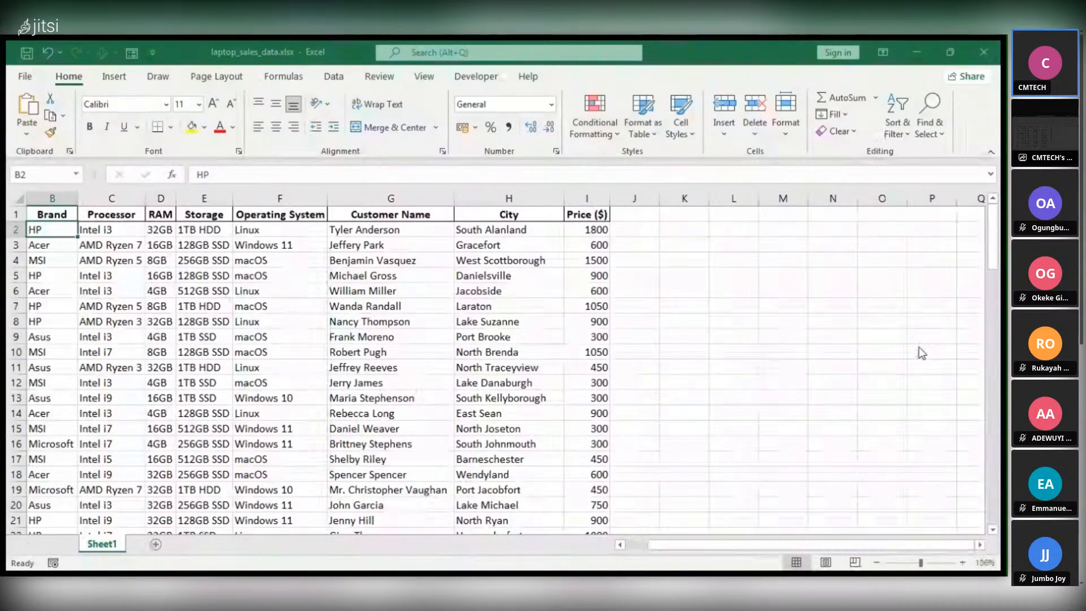
left_click(498, 309)
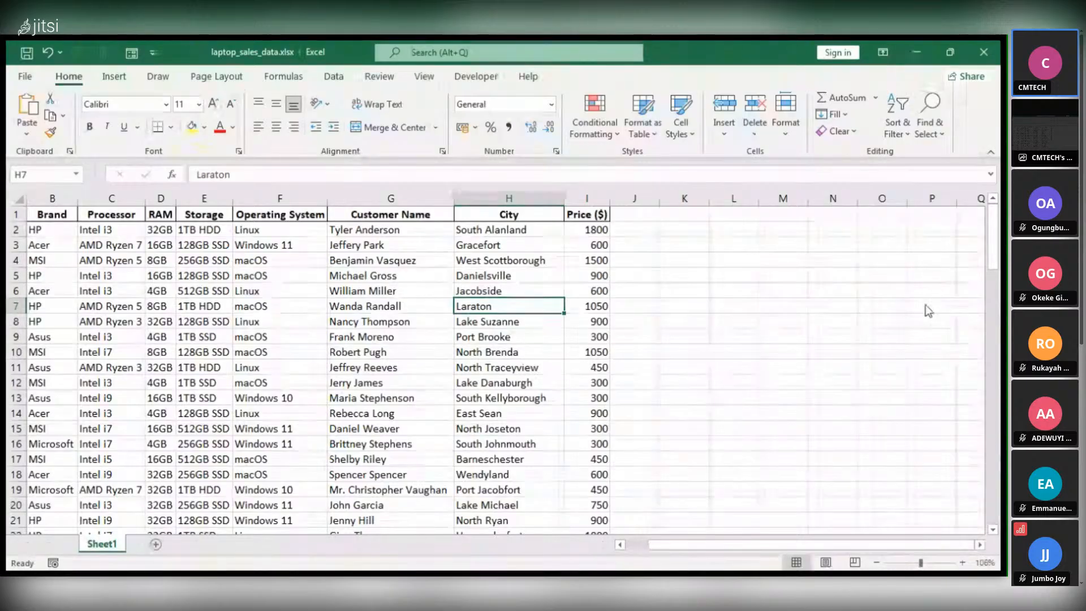
left_click(42, 233)
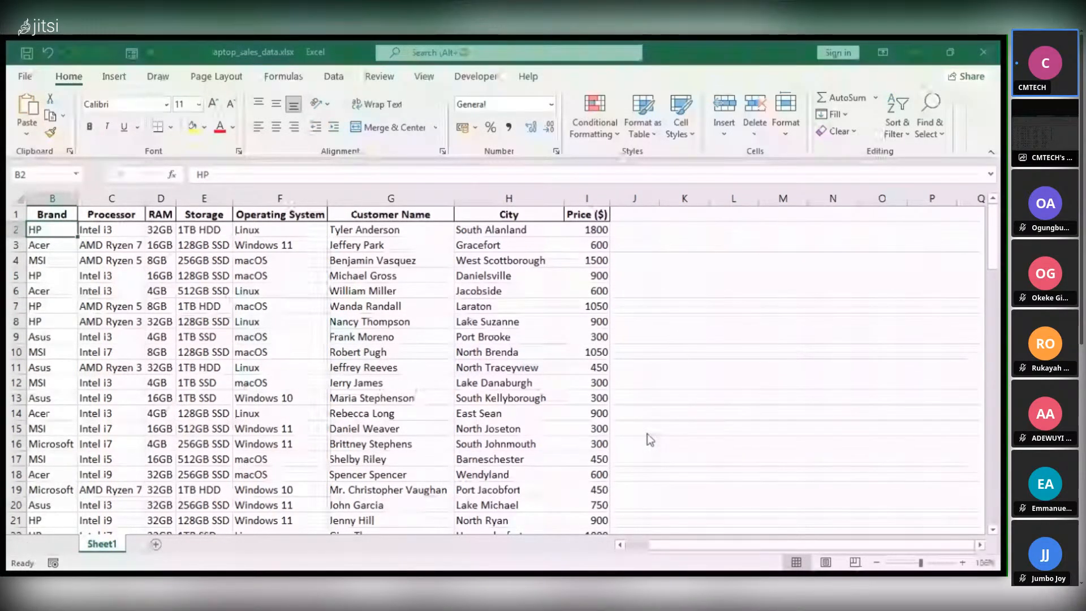
left_click(459, 342)
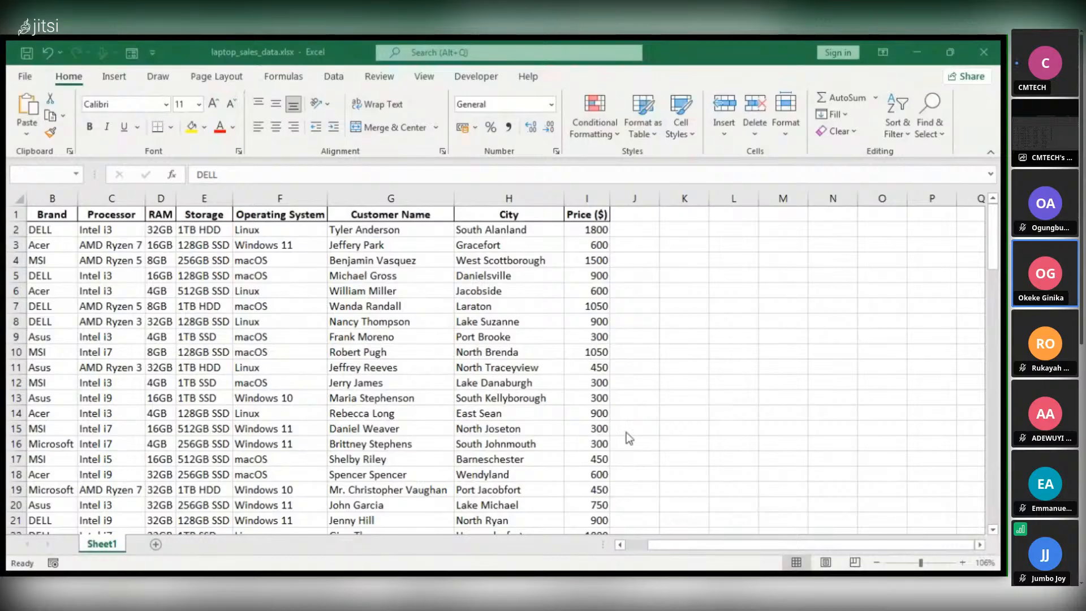
left_click(604, 294)
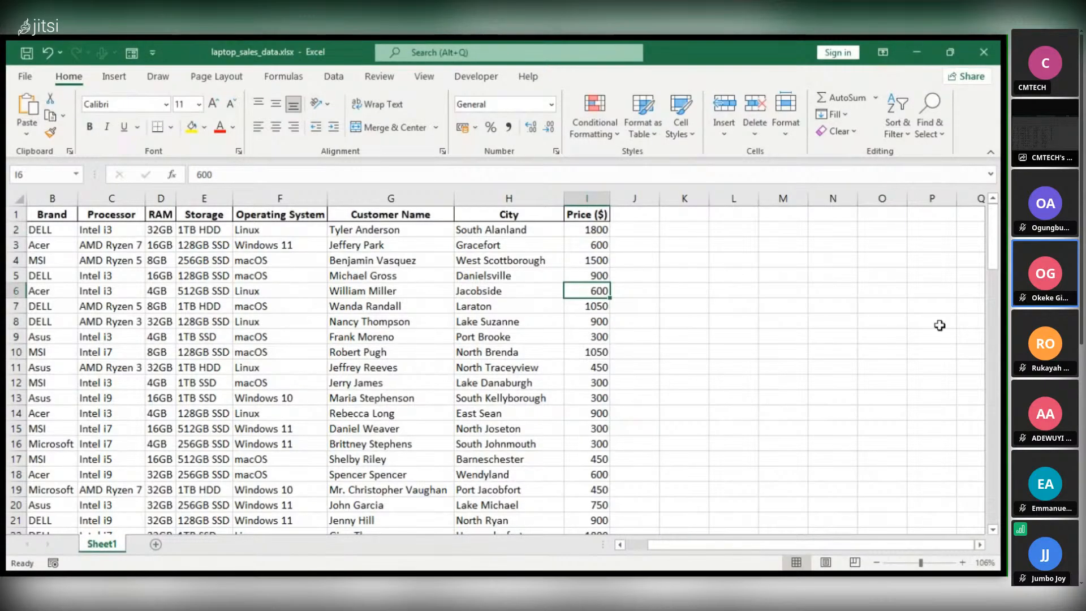
left_click(772, 371)
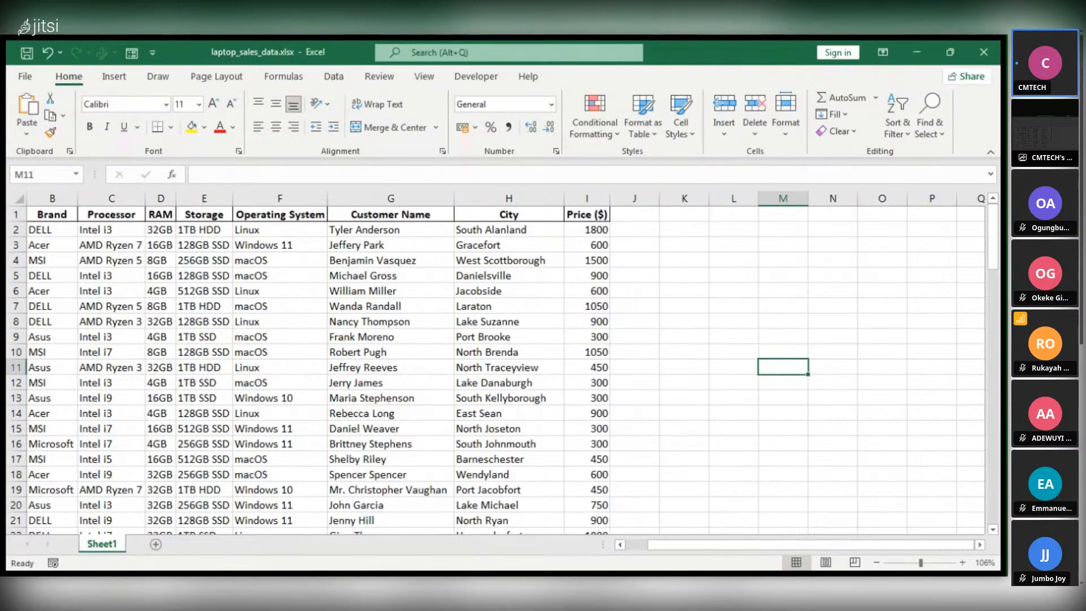
left_click(443, 575)
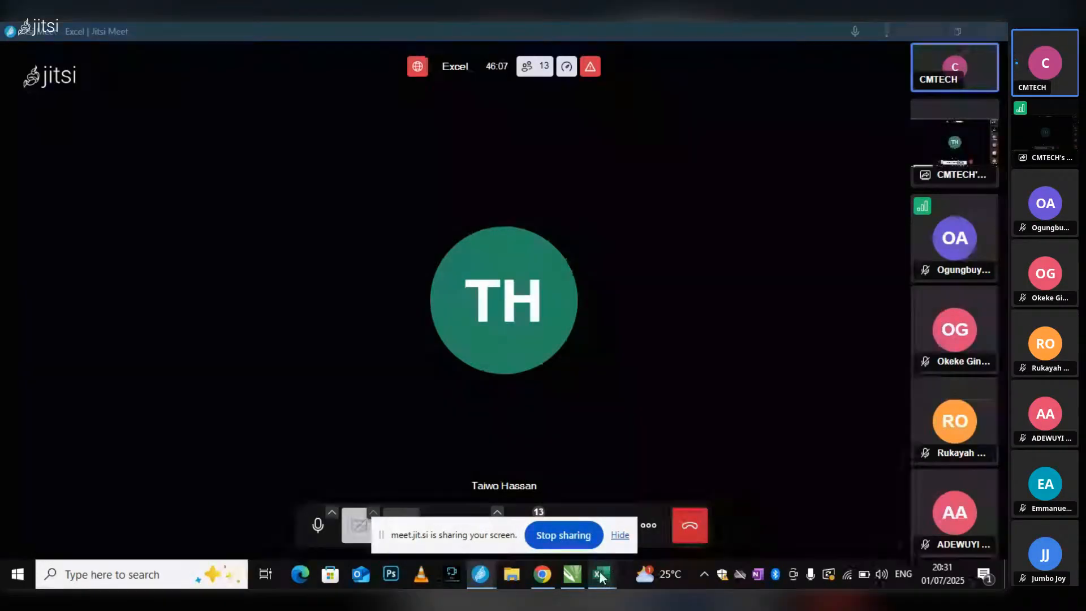
left_click(635, 553)
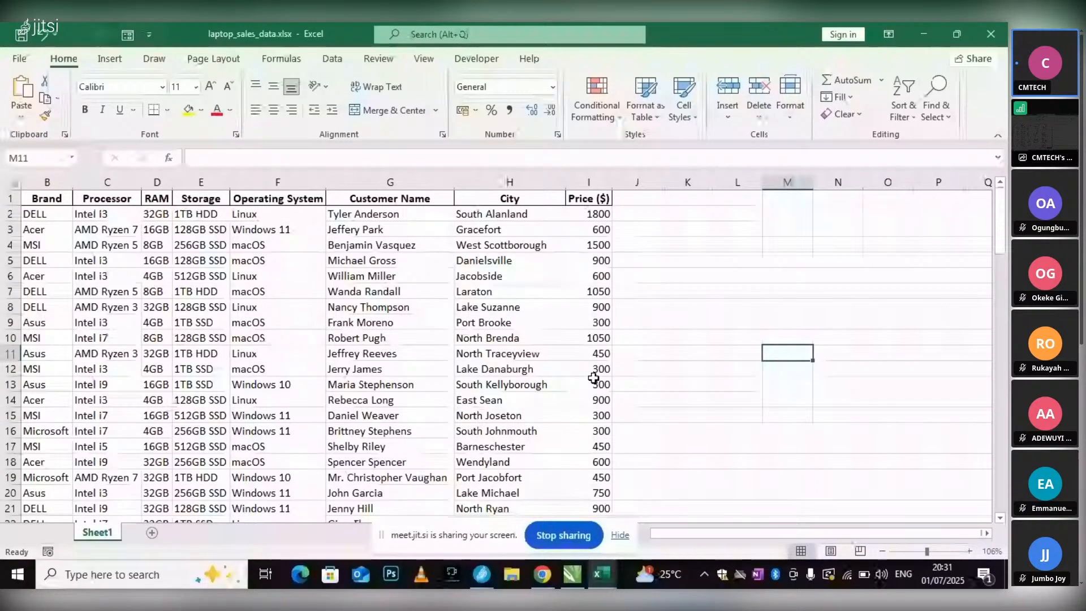
- Use Find and Replace to change all DELL entries in the Brand column to HP and dismiss the result message
left_click(591, 229)
left_click(42, 213)
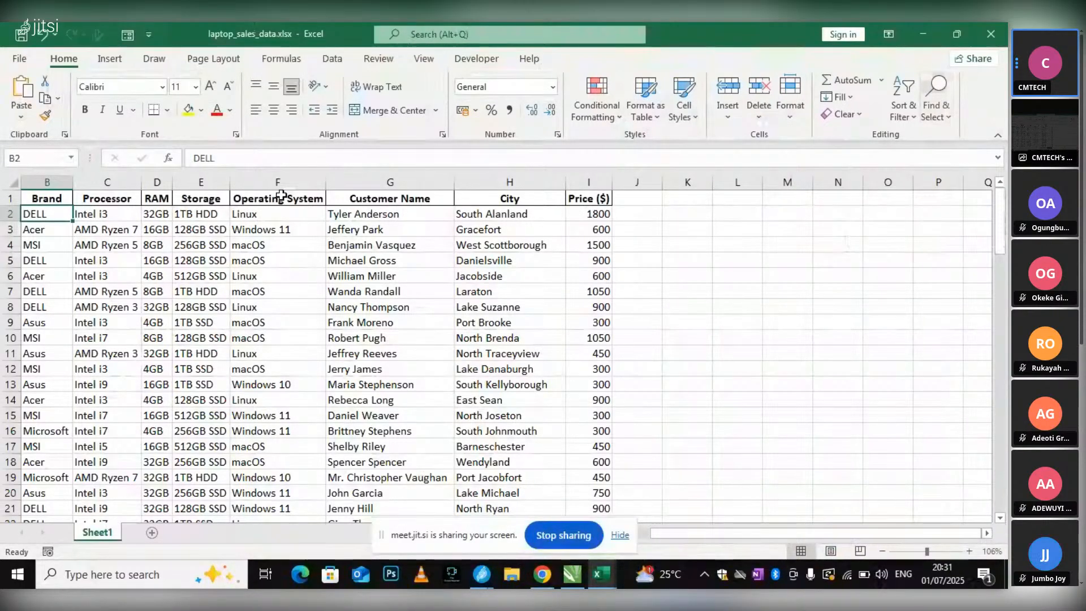
left_click(951, 116)
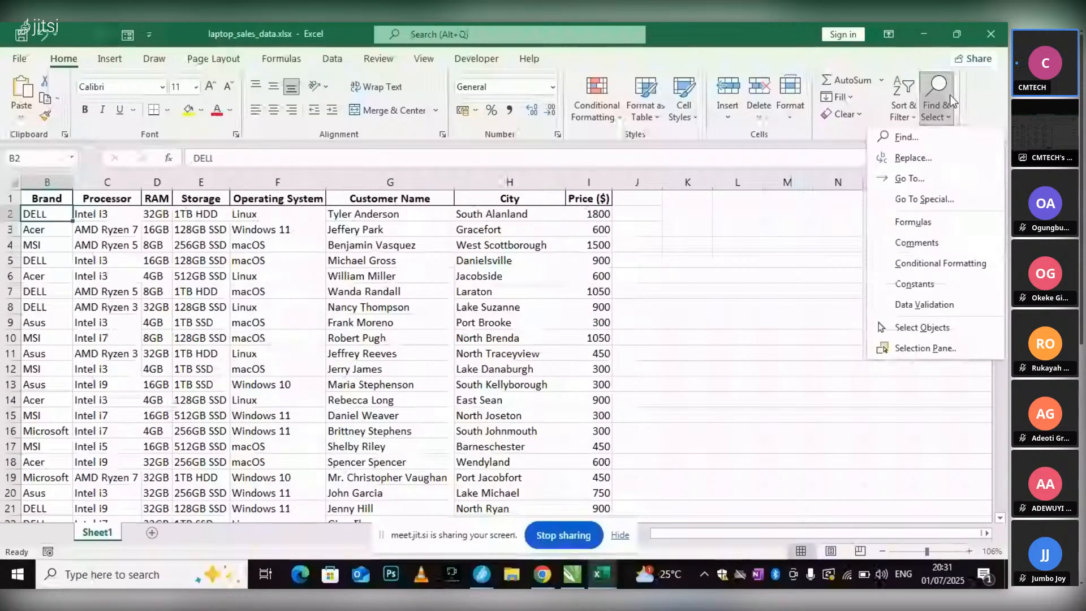
left_click(919, 158)
type("HP")
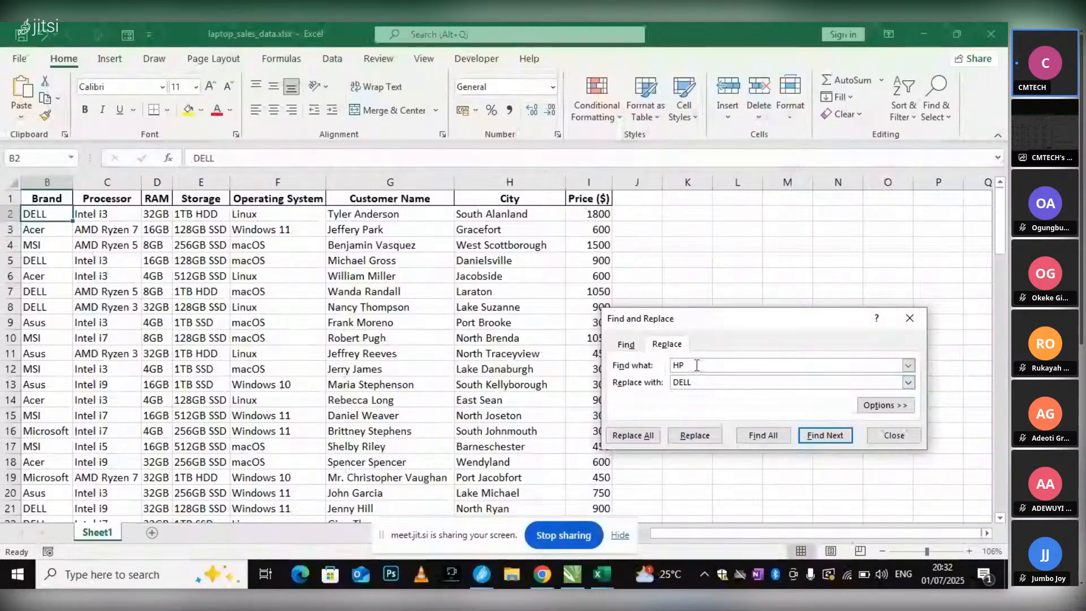
double_click(700, 365)
type("DELL")
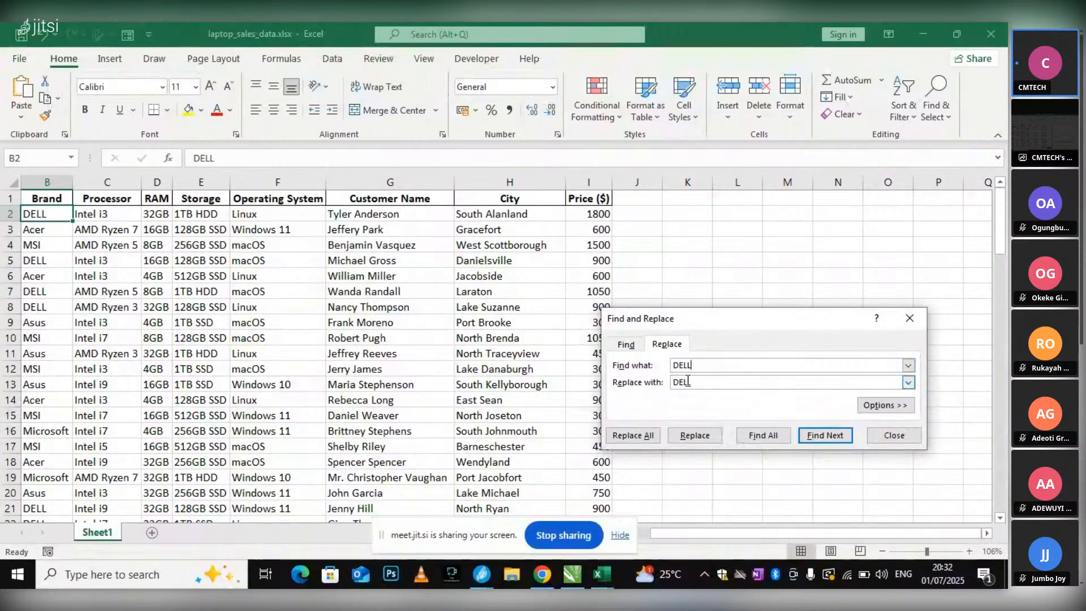
left_click(632, 386)
type("HP")
left_click(654, 436)
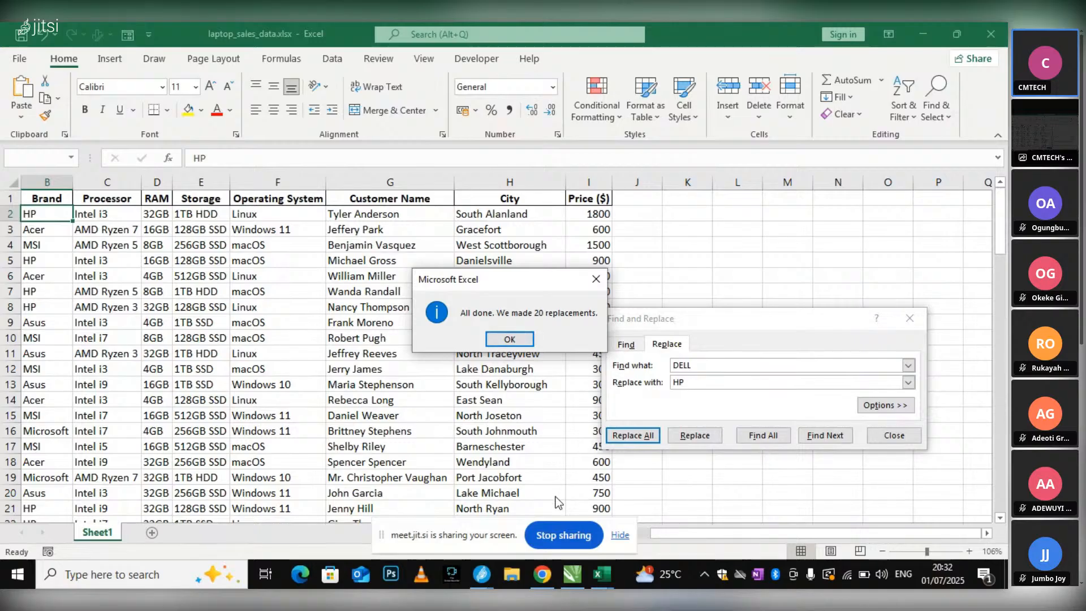
left_click(481, 574)
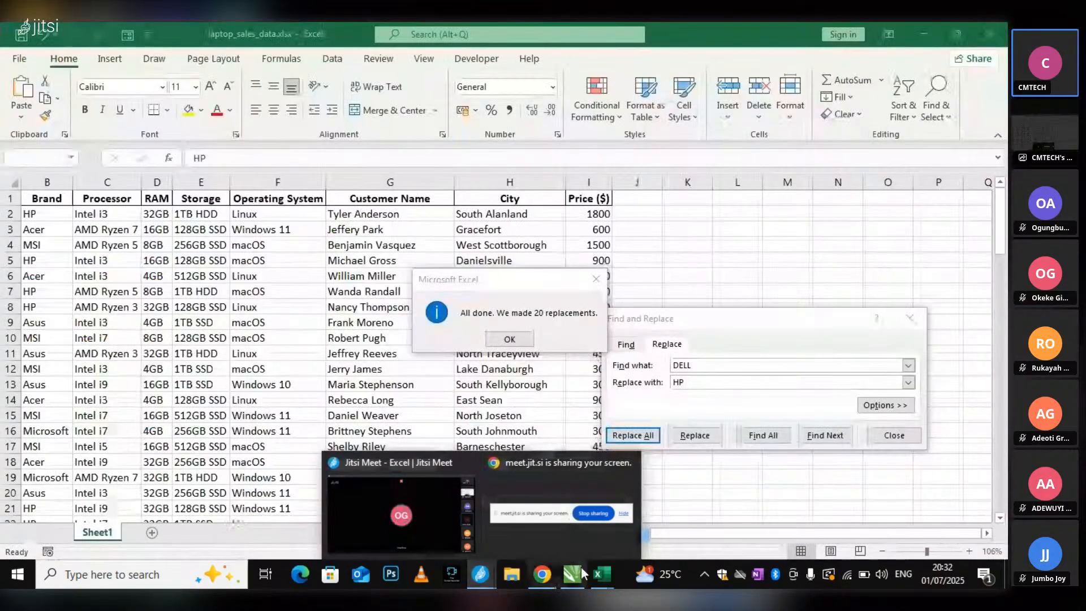
left_click(462, 283)
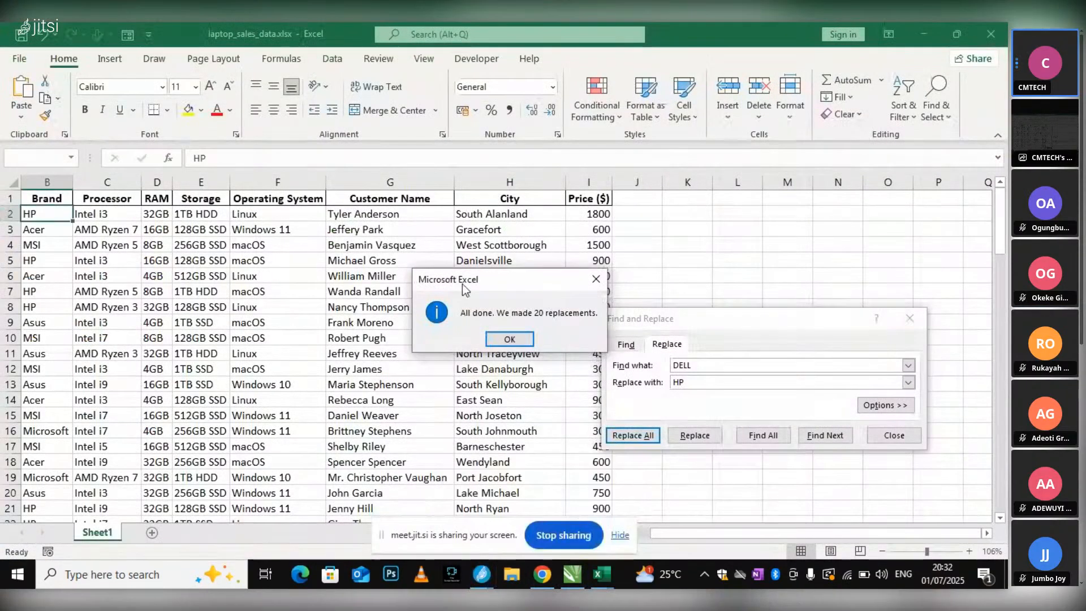
left_click(593, 289)
left_click(628, 344)
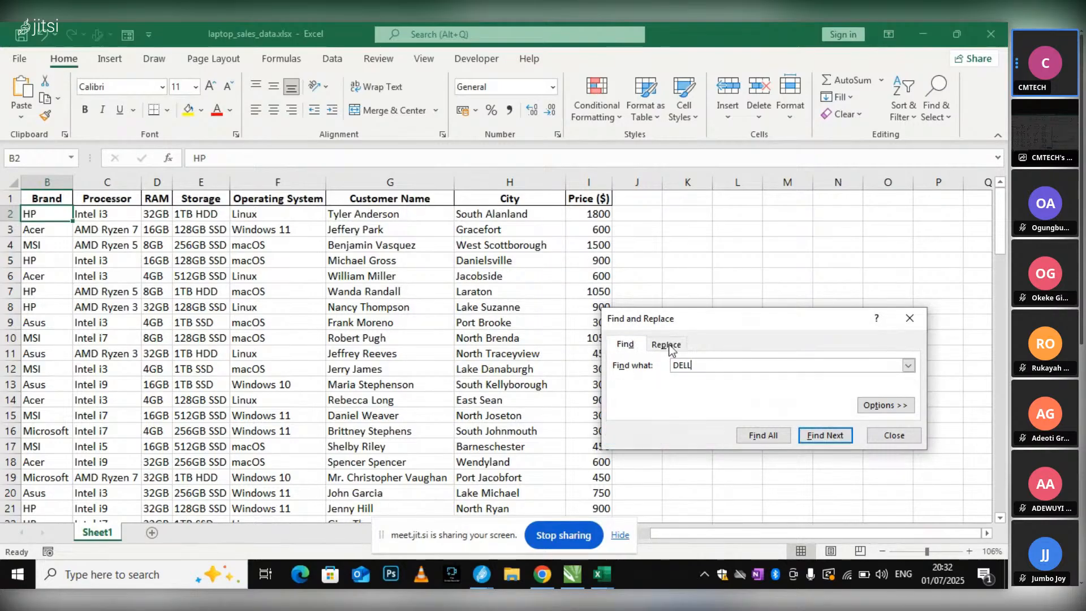
left_click(700, 365)
left_click_drag(698, 366, 669, 369)
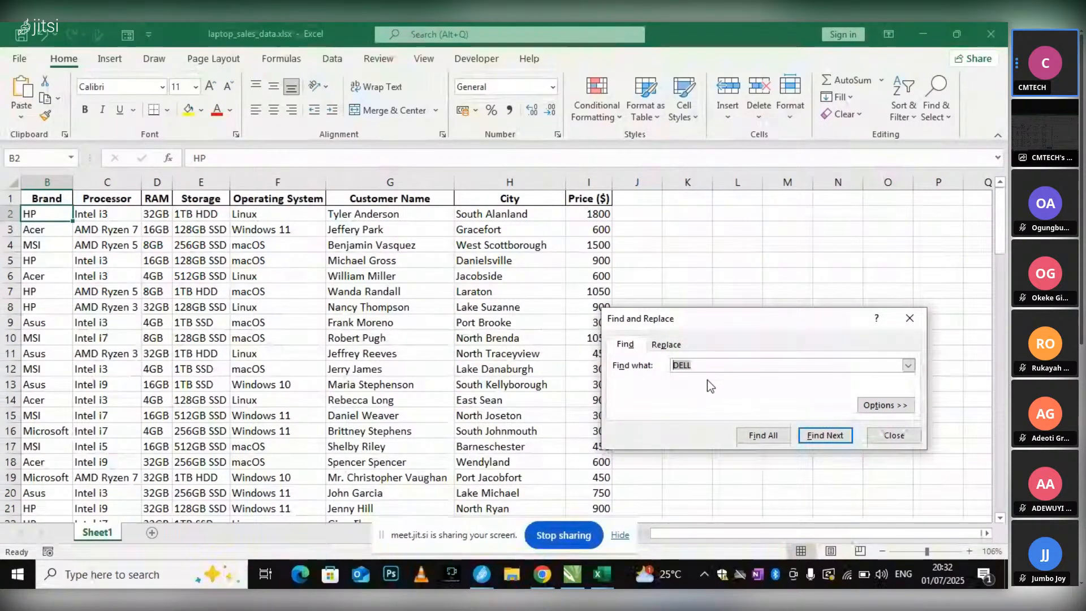
left_click(909, 318)
left_click(936, 321)
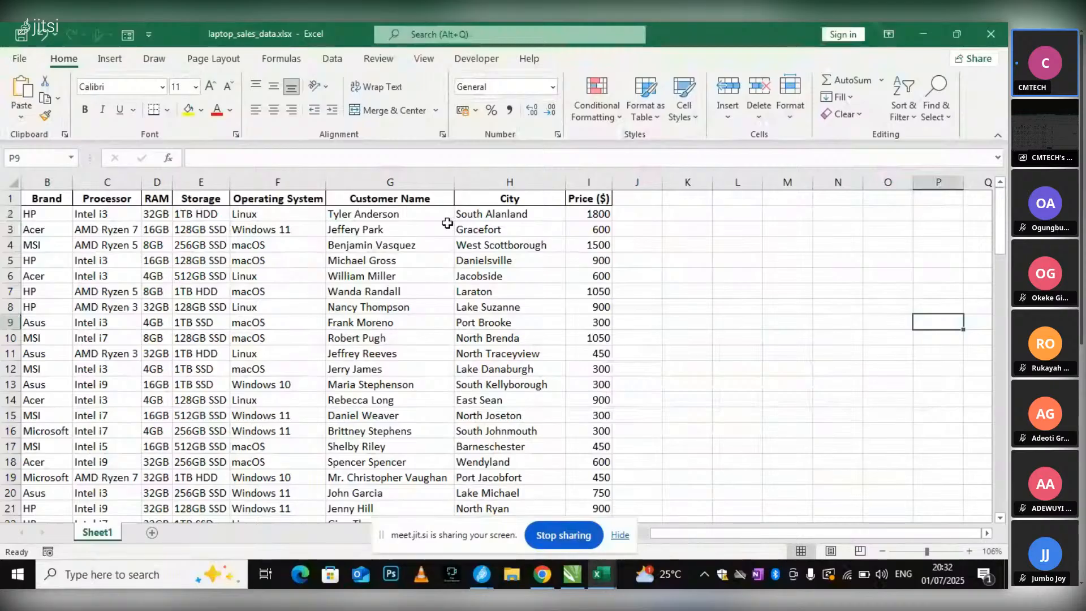
- Use Find to list every cell in the sheet containing a common customer first name
left_click(390, 215)
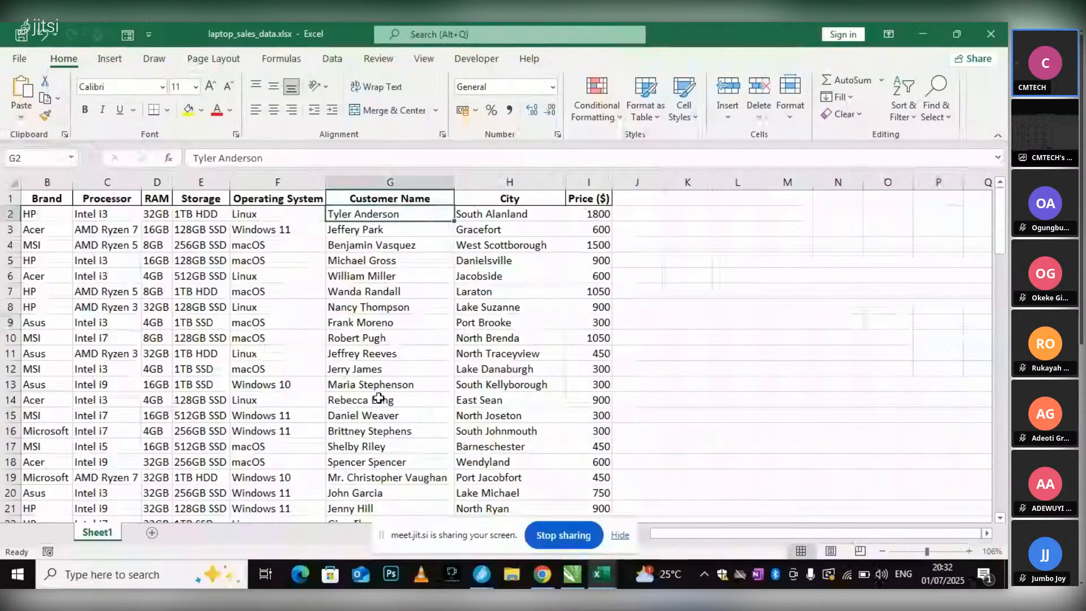
left_click(390, 446)
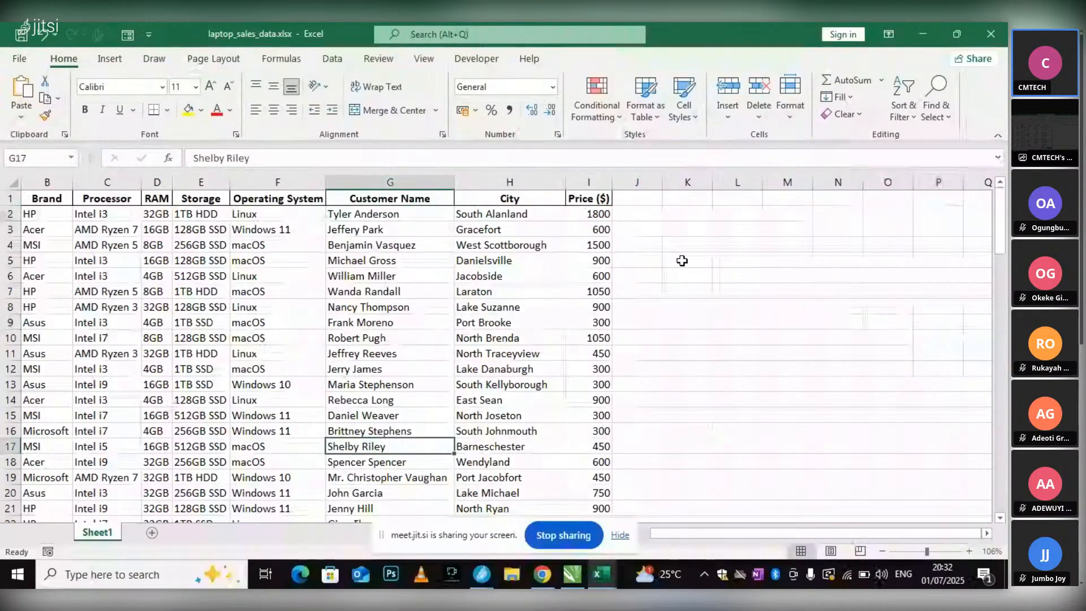
left_click(936, 116)
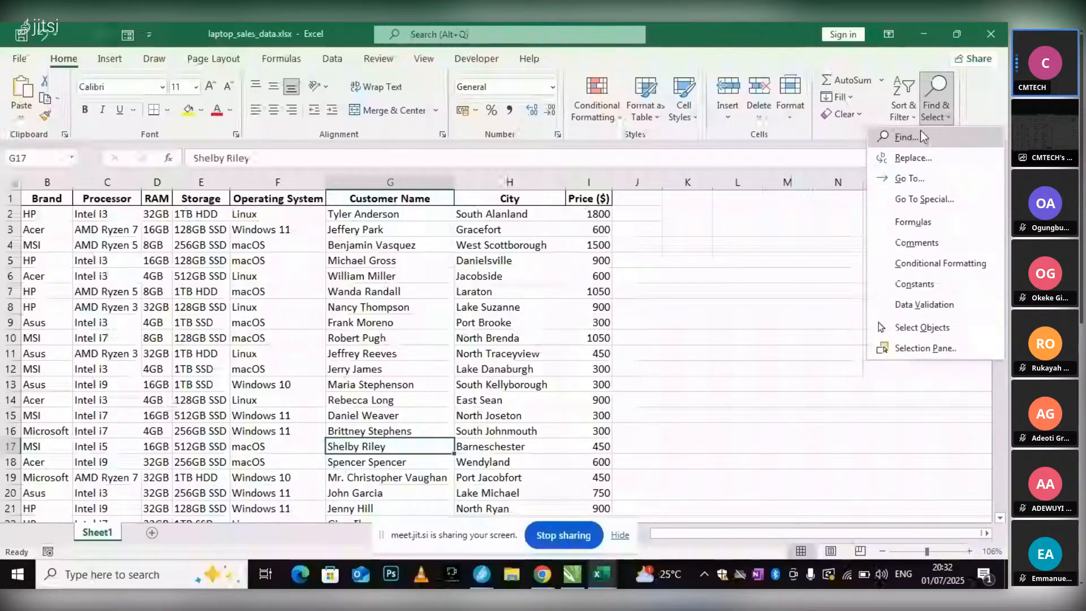
left_click(920, 135)
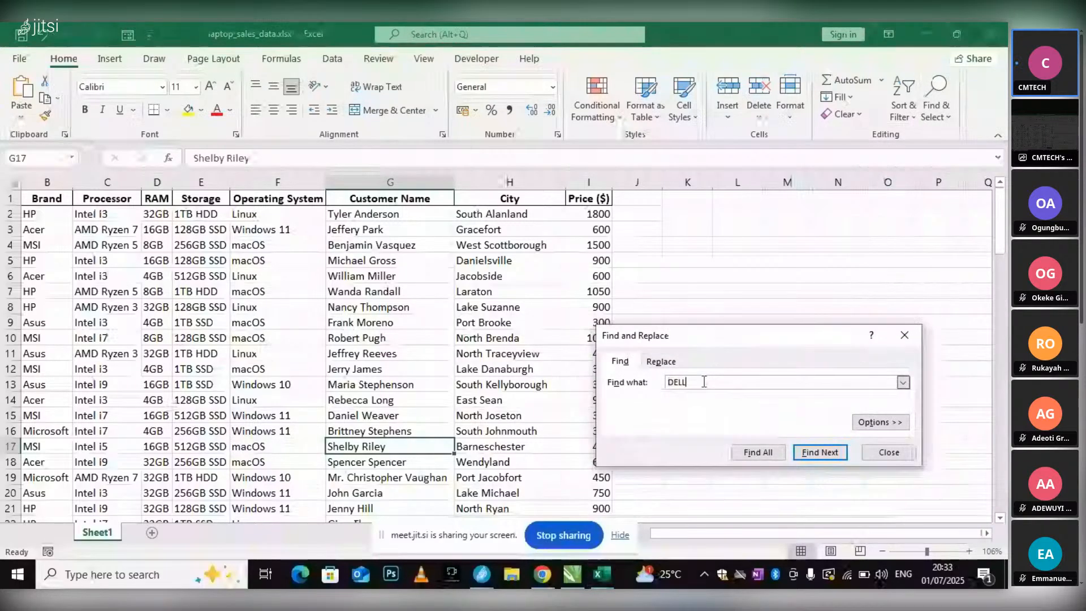
type("J")
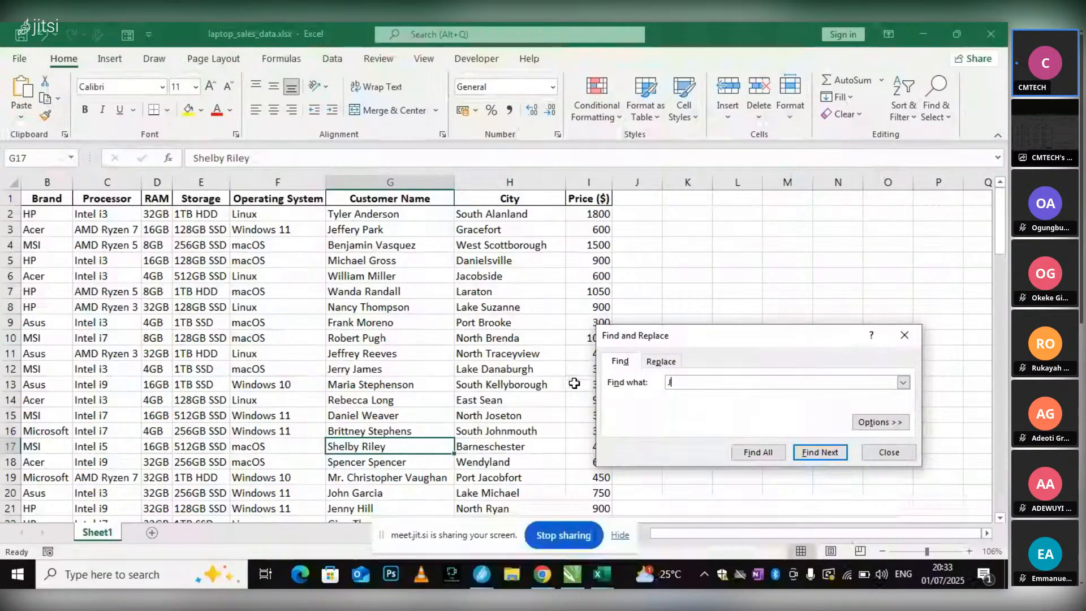
type("OHN")
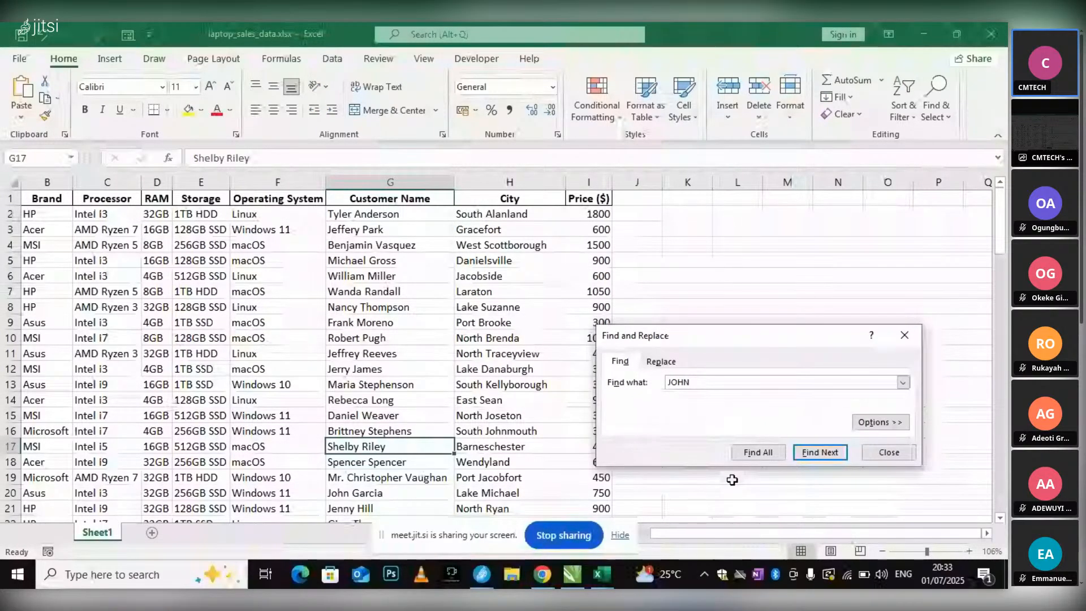
left_click(749, 453)
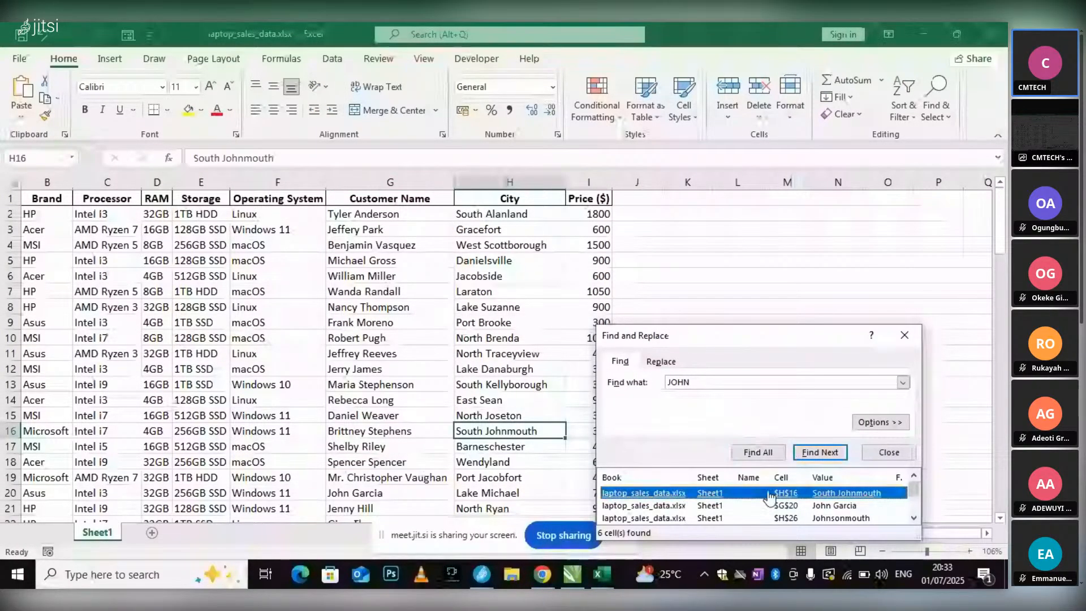
- Minimize the stray browser window, move the screen-sharing bar and Find and Replace dialog aside, and review the full list of matching cells
scroll(770, 496, "down", 1)
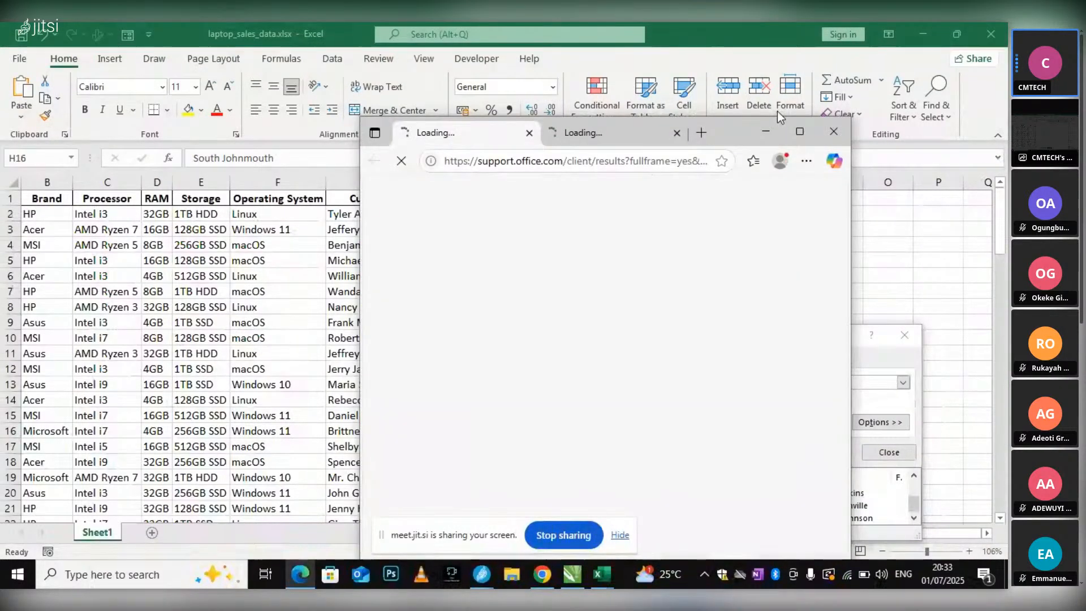
left_click(774, 136)
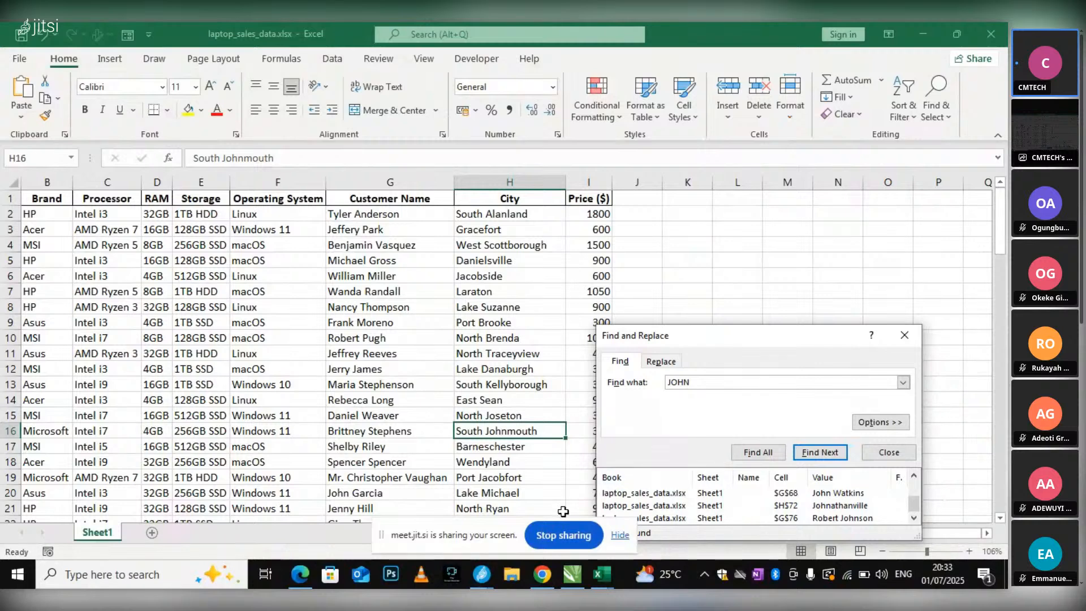
left_click_drag(489, 523, 249, 542)
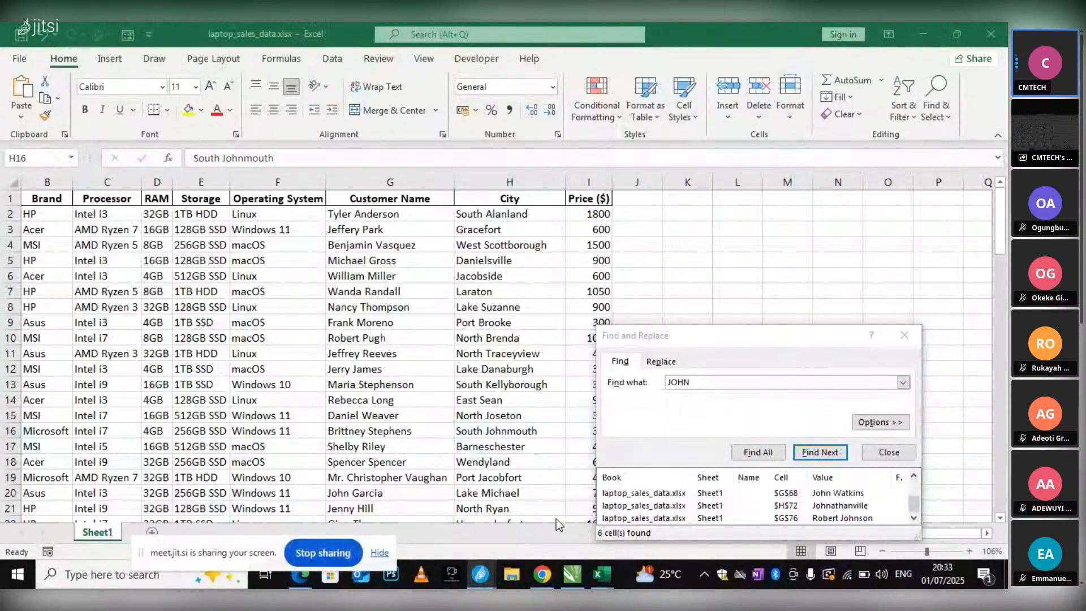
left_click(619, 534)
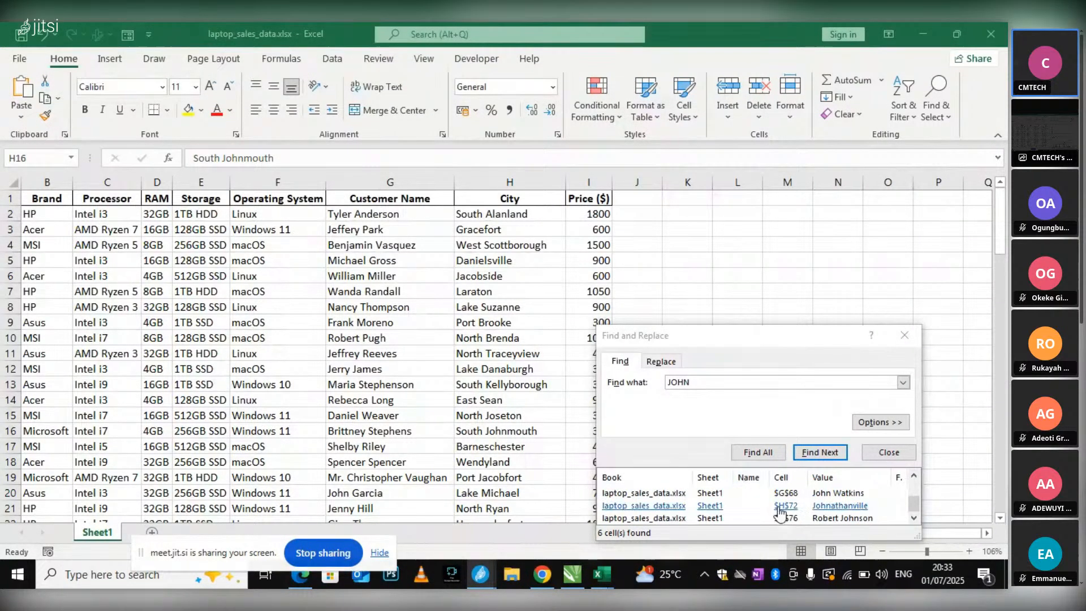
scroll(810, 516, "up", 3)
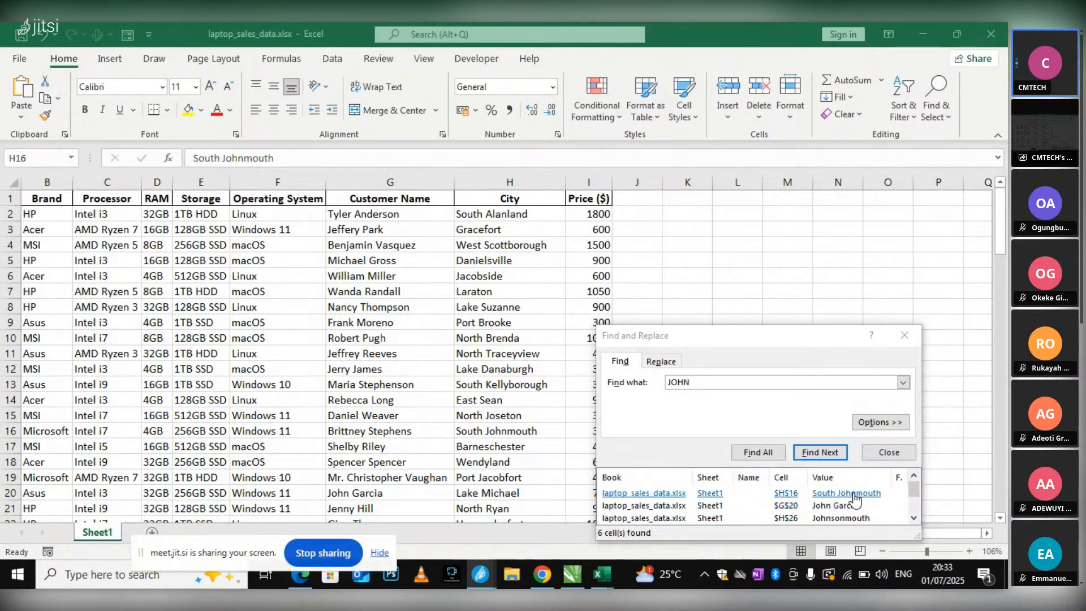
left_click_drag(806, 345, 621, 274)
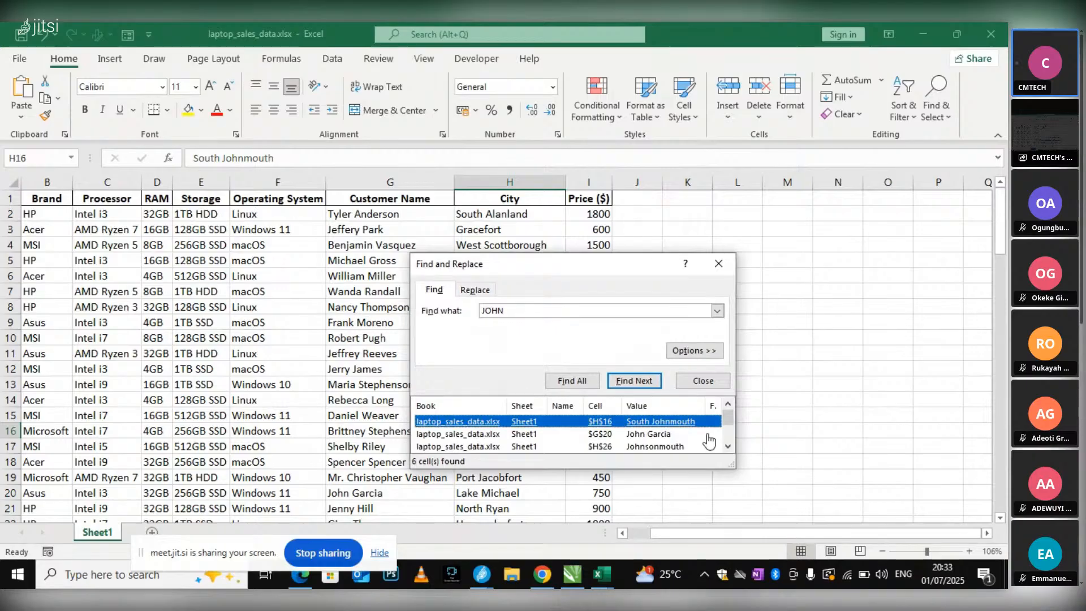
scroll(671, 437, "down", 1)
scroll(672, 436, "up", 1)
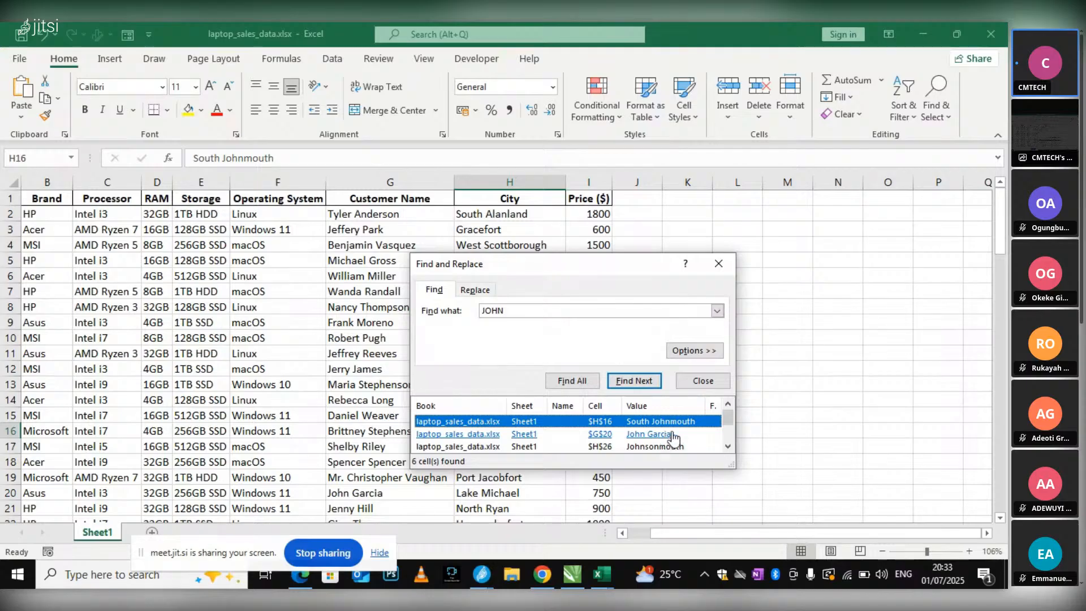
scroll(658, 446, "down", 3)
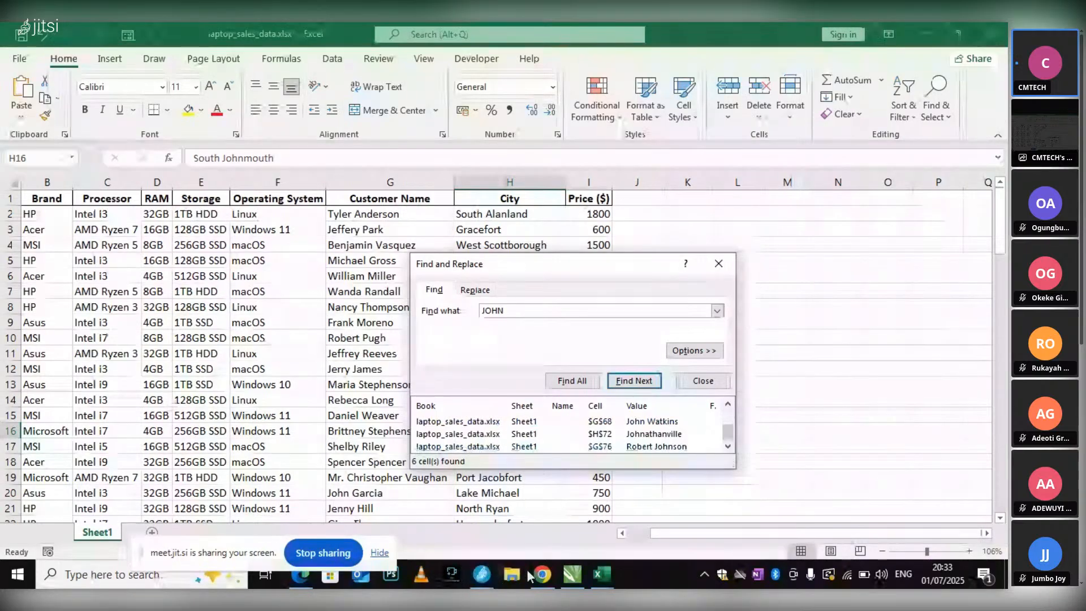
- Check the Jitsi Meet window, return to the Excel workbook and close Find and Replace
mouse_move(534, 562)
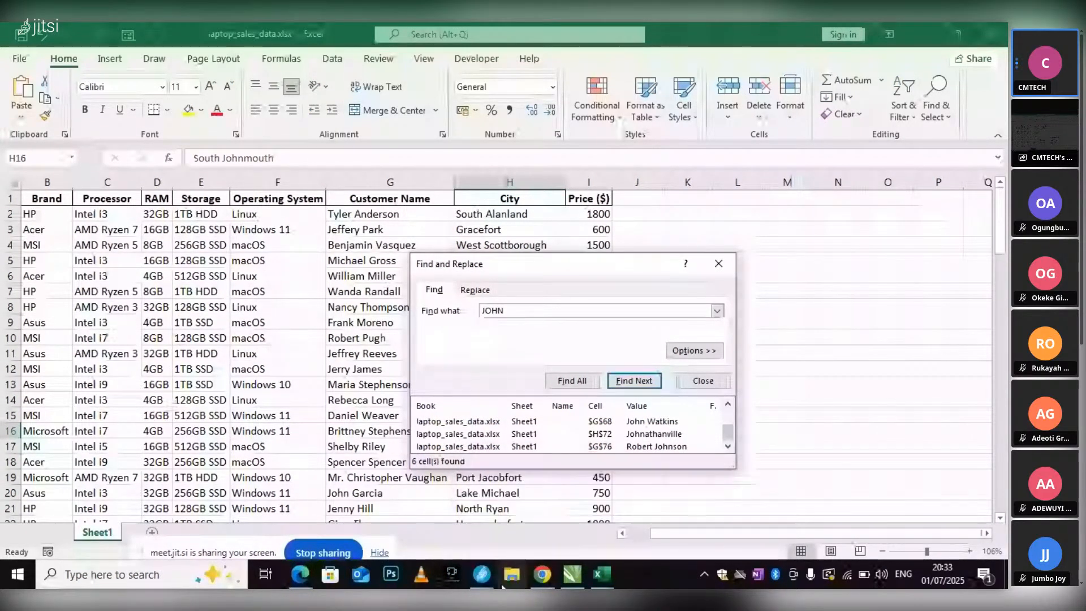
left_click(481, 574)
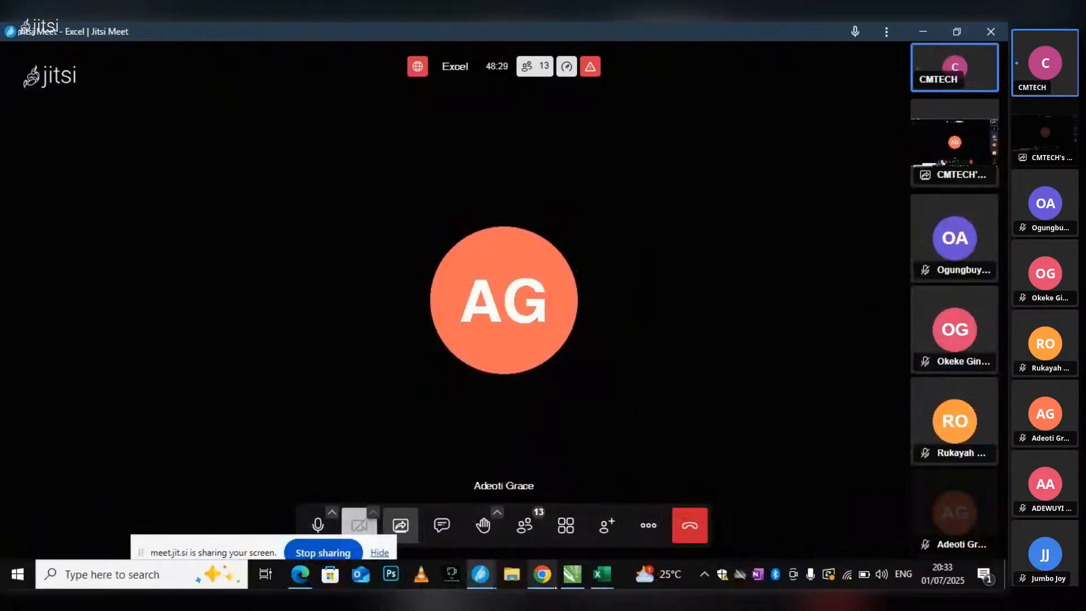
mouse_move(610, 574)
left_click(639, 518)
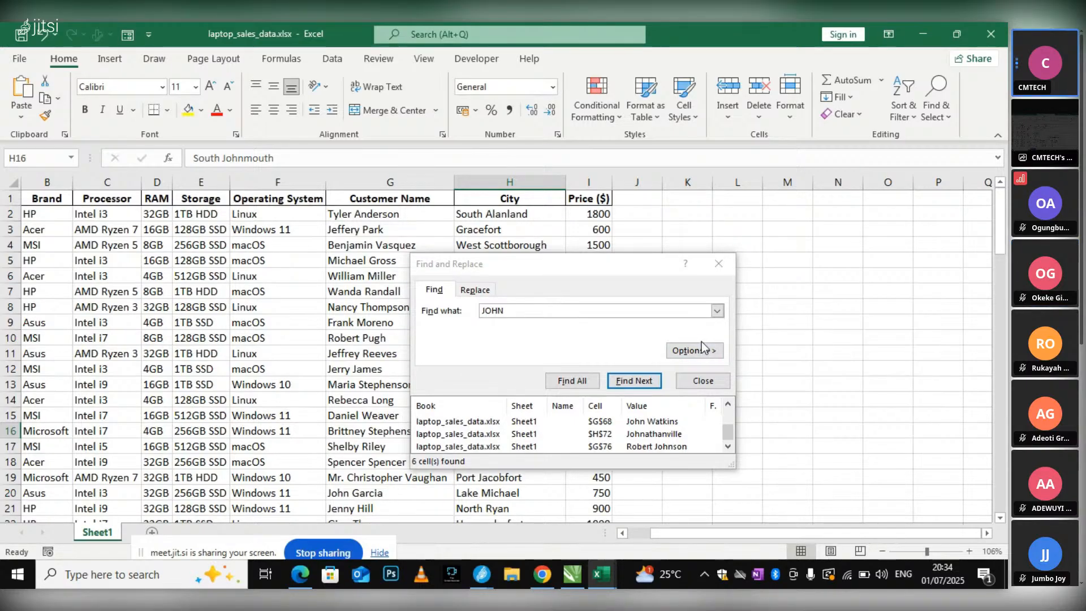
left_click(707, 265)
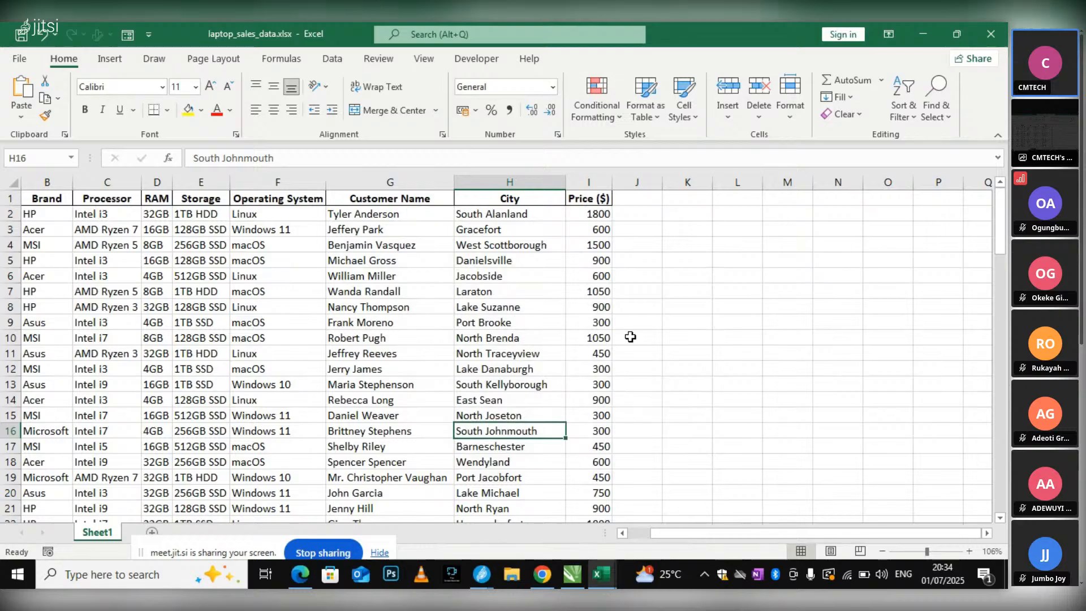
left_click(705, 300)
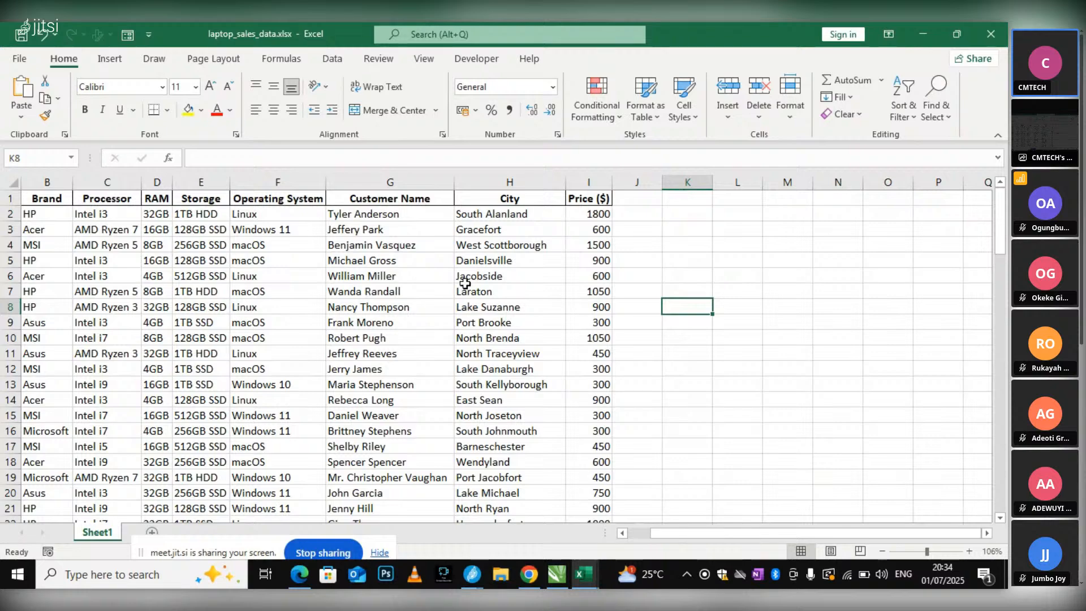
- Look through the Brand, Customer Name and City entries in the upper rows of the laptop sales data
left_click(61, 380)
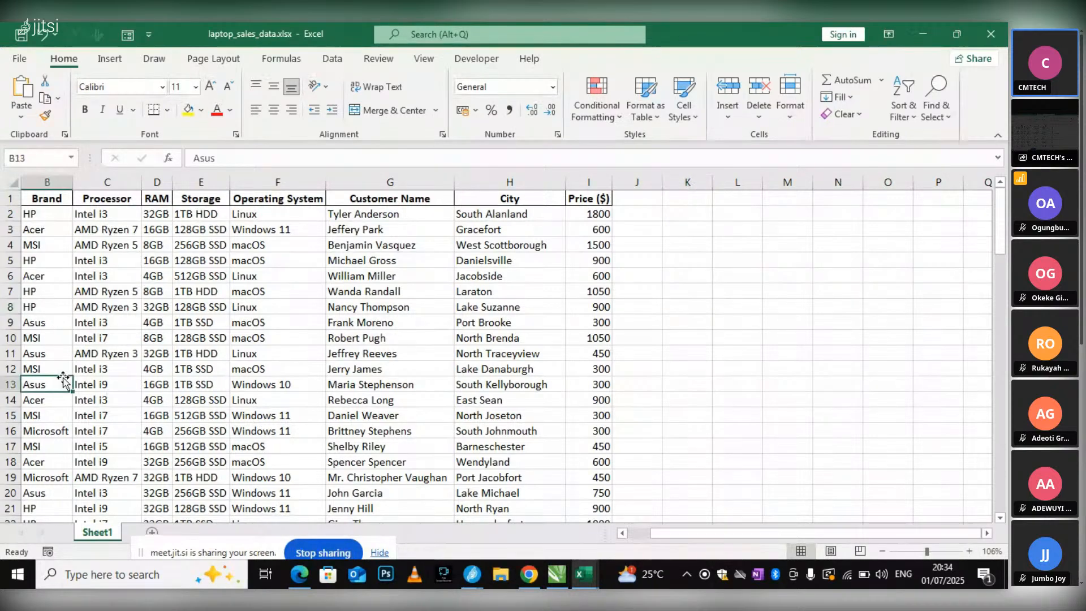
scroll(122, 441, "down", 10)
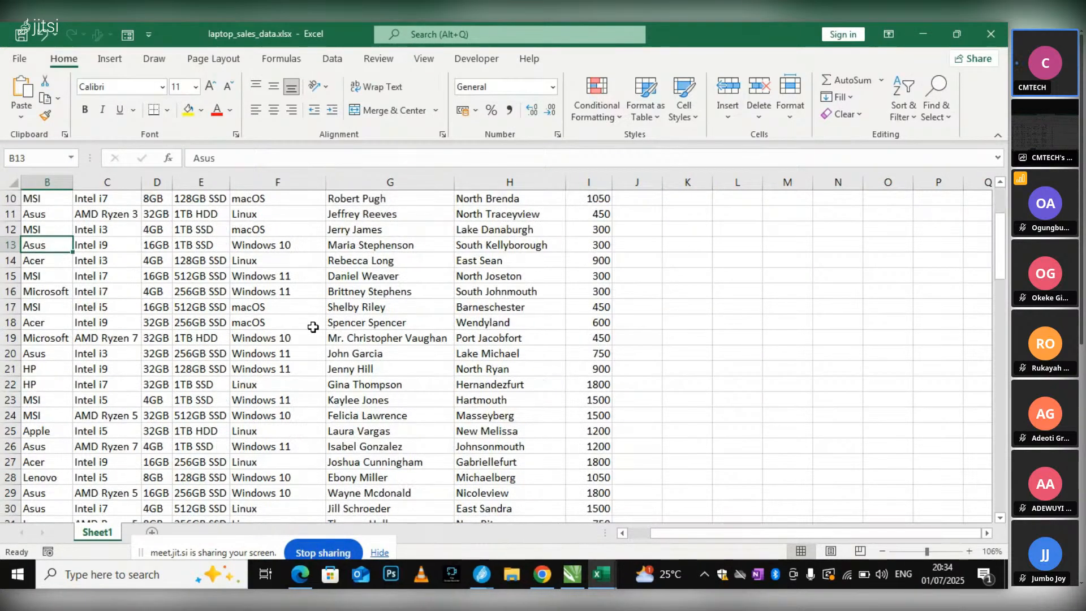
scroll(480, 383, "up", 3)
scroll(484, 385, "up", 7)
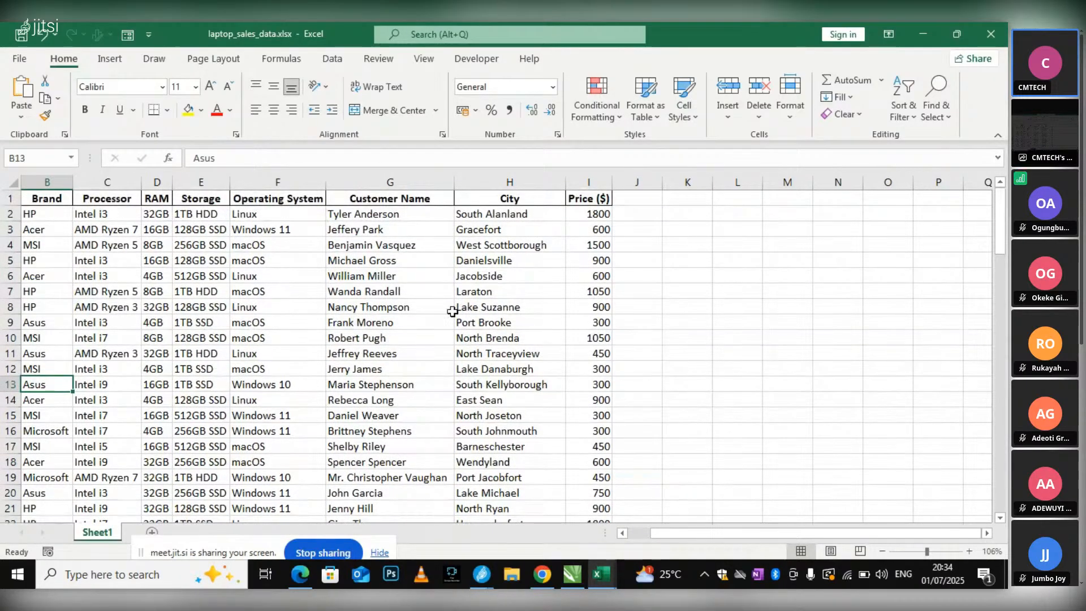
left_click(487, 306)
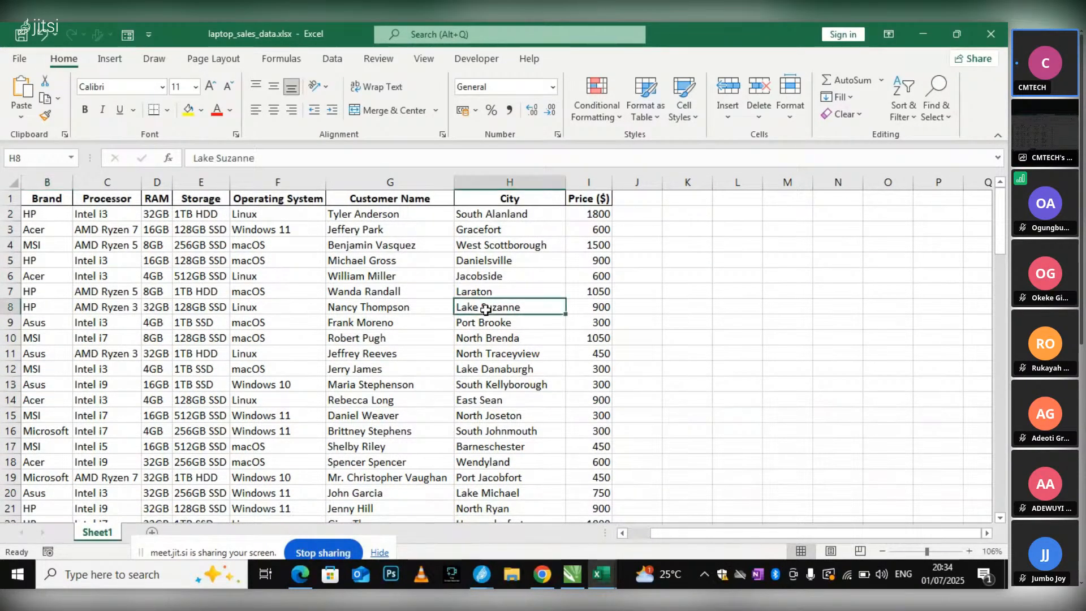
scroll(356, 406, "down", 3)
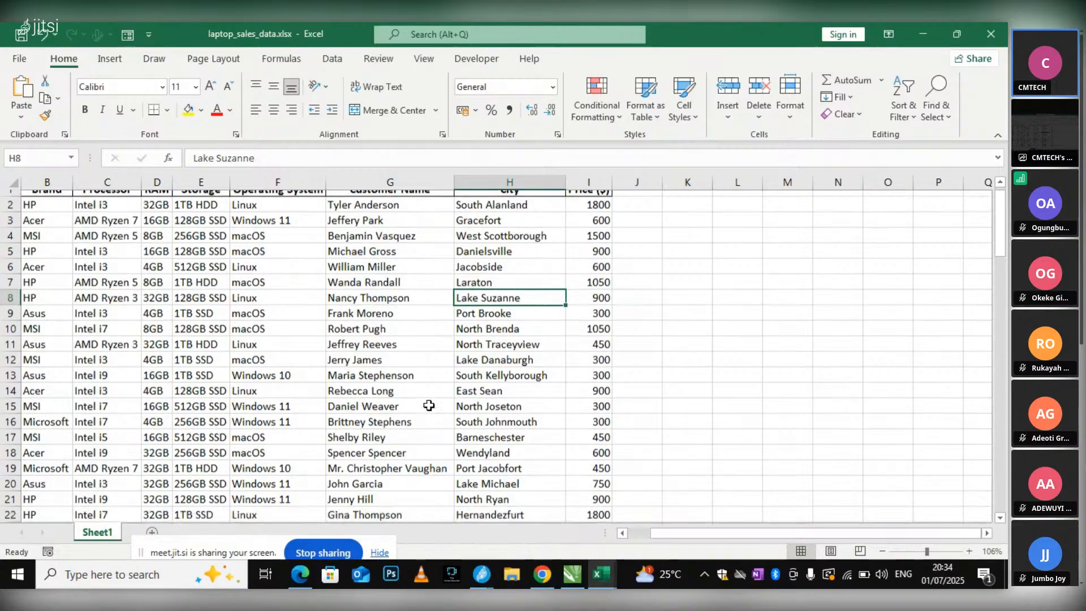
scroll(430, 362, "up", 3)
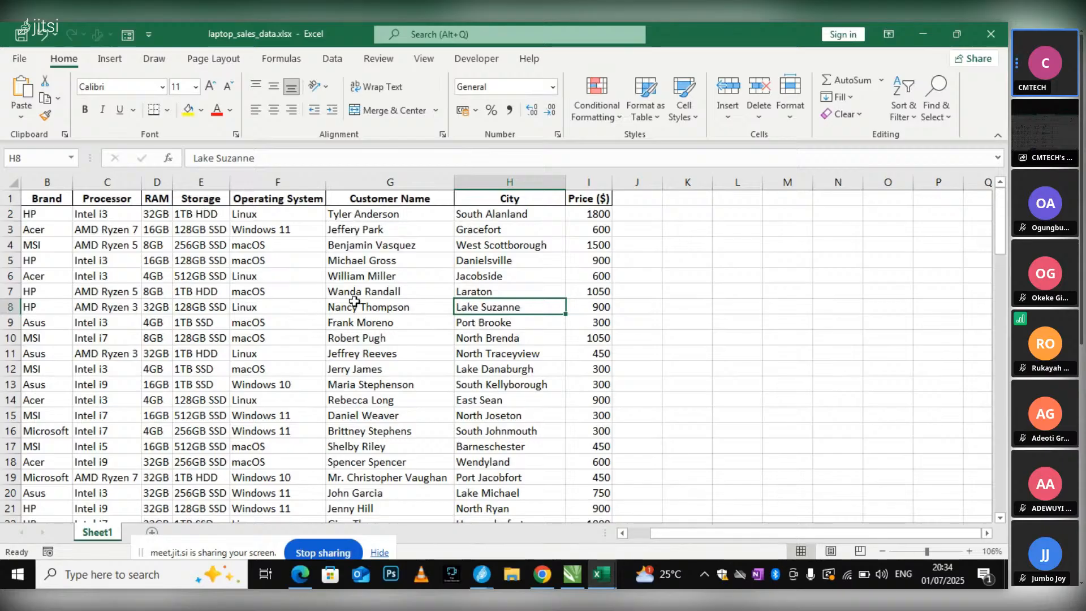
- Use Find to list all cells containing the first name of the customer in row 8
left_click(372, 243)
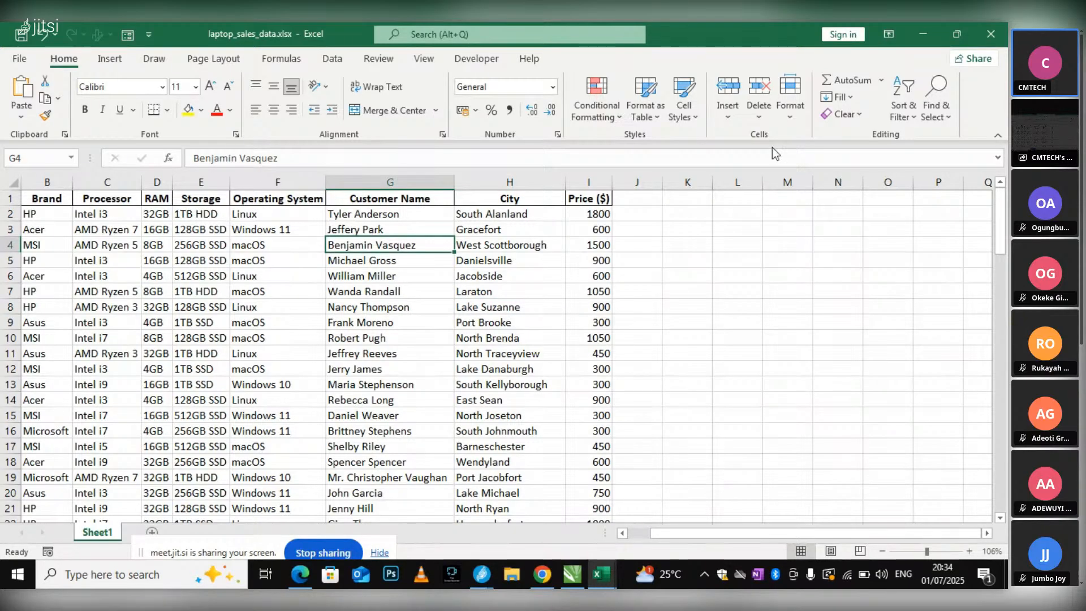
left_click(952, 118)
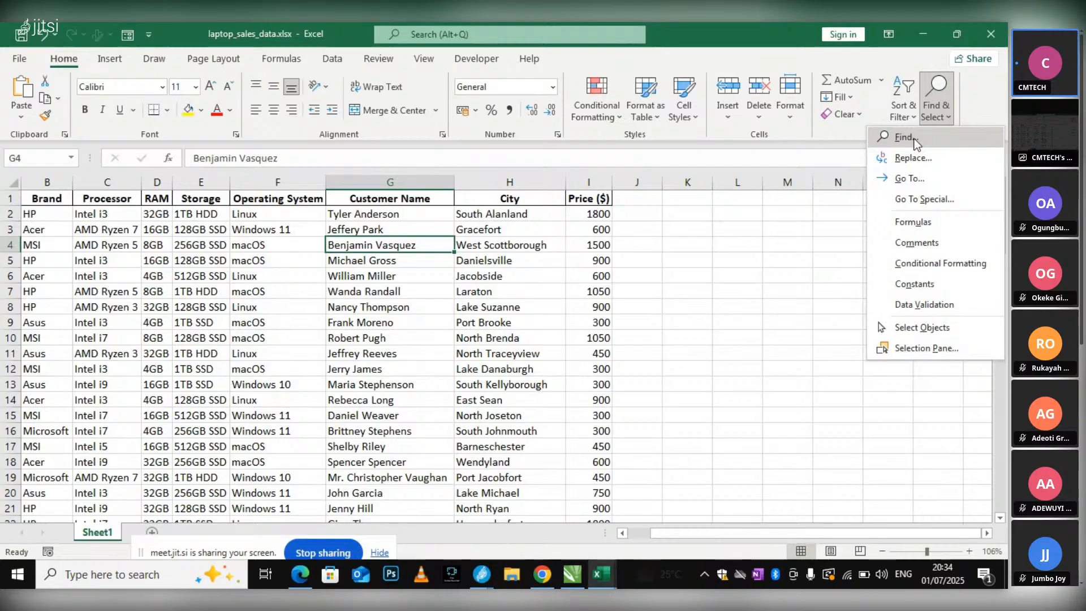
left_click(914, 138)
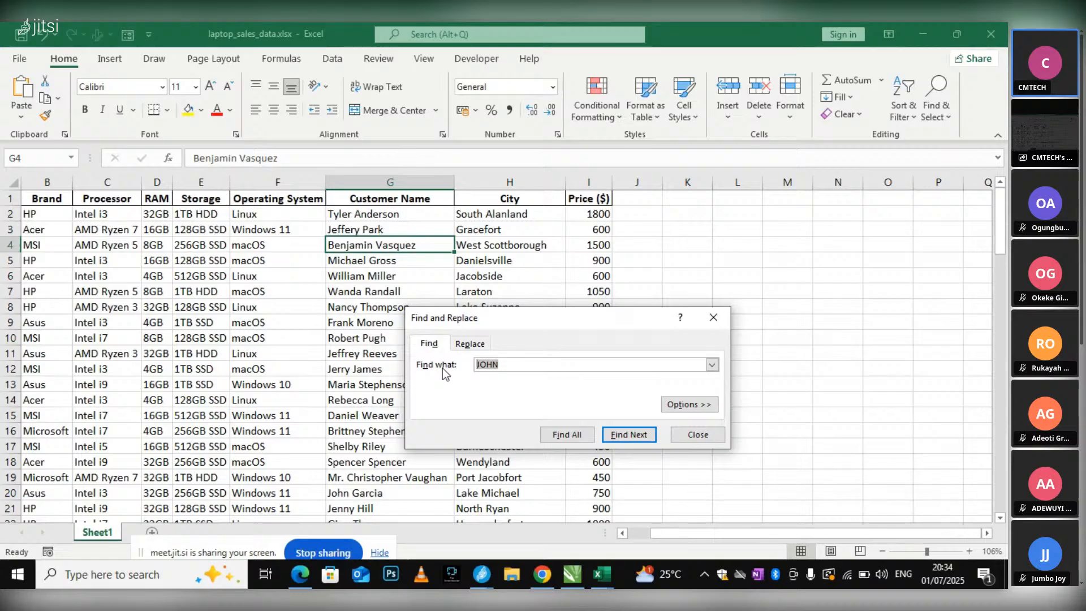
type("NANCY")
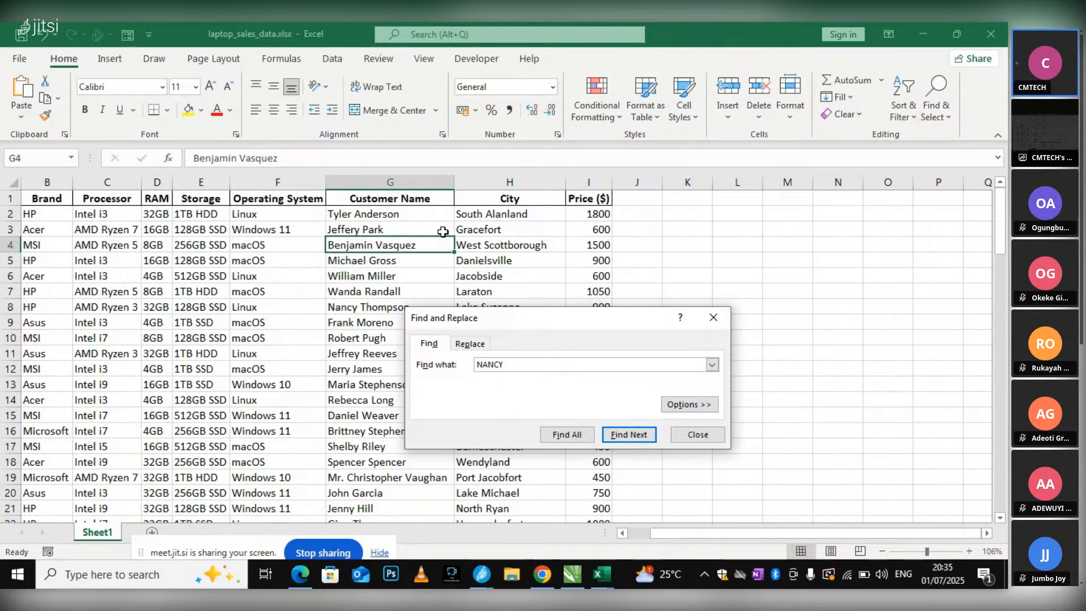
left_click(585, 440)
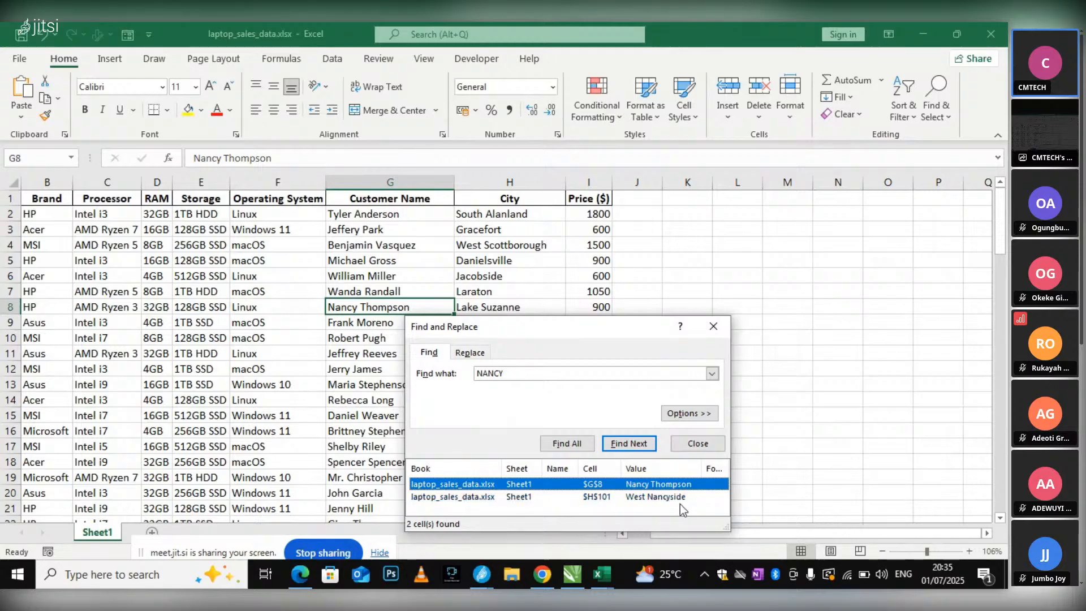
- Move the Find and Replace dialog off the data to review the matches, and close it
left_click_drag(603, 334, 807, 266)
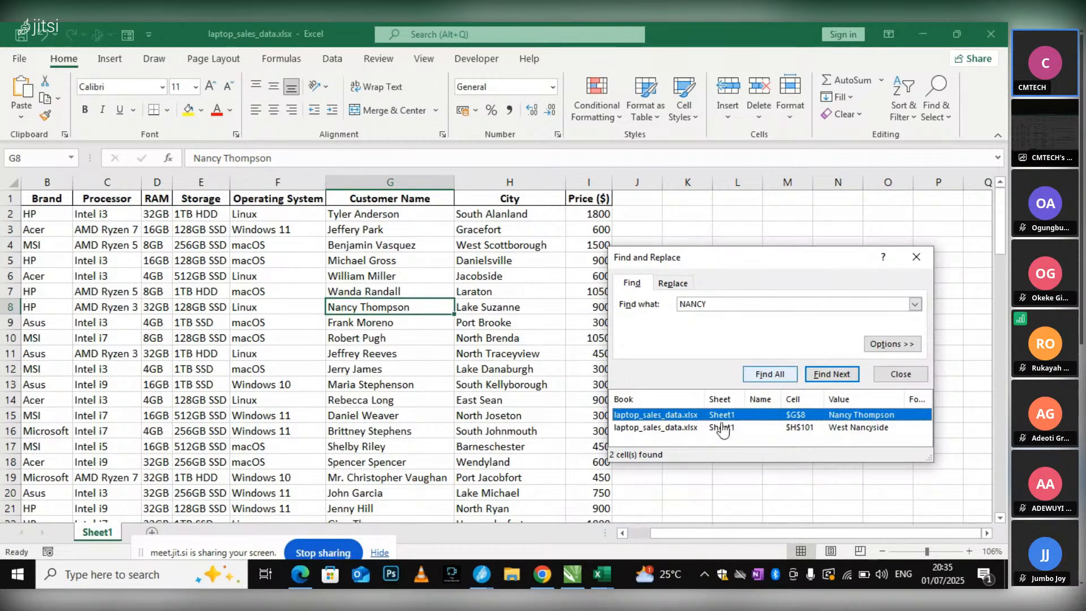
mouse_move(490, 575)
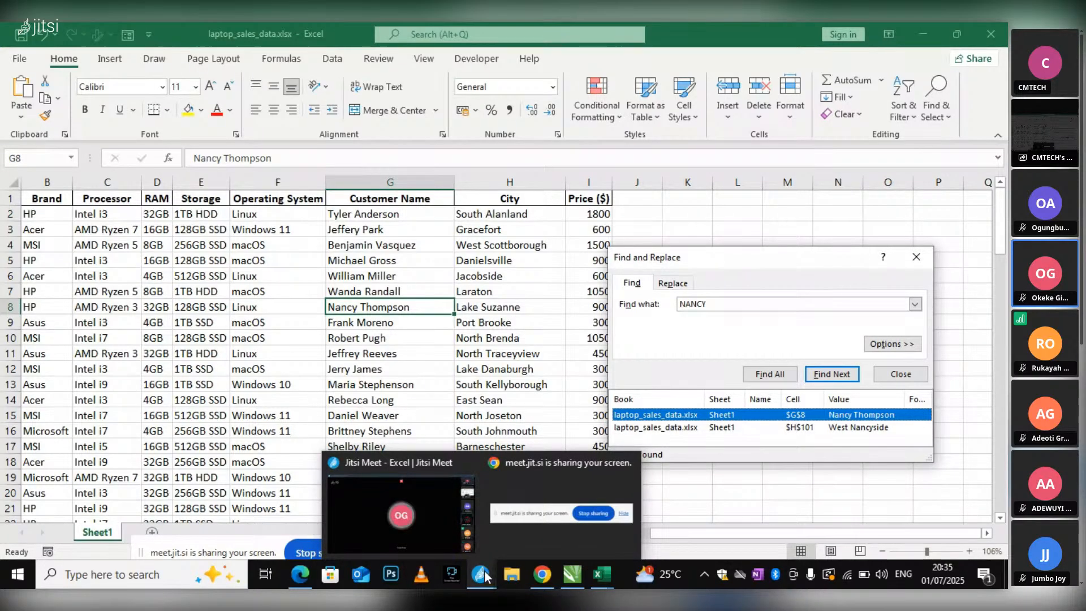
left_click(916, 257)
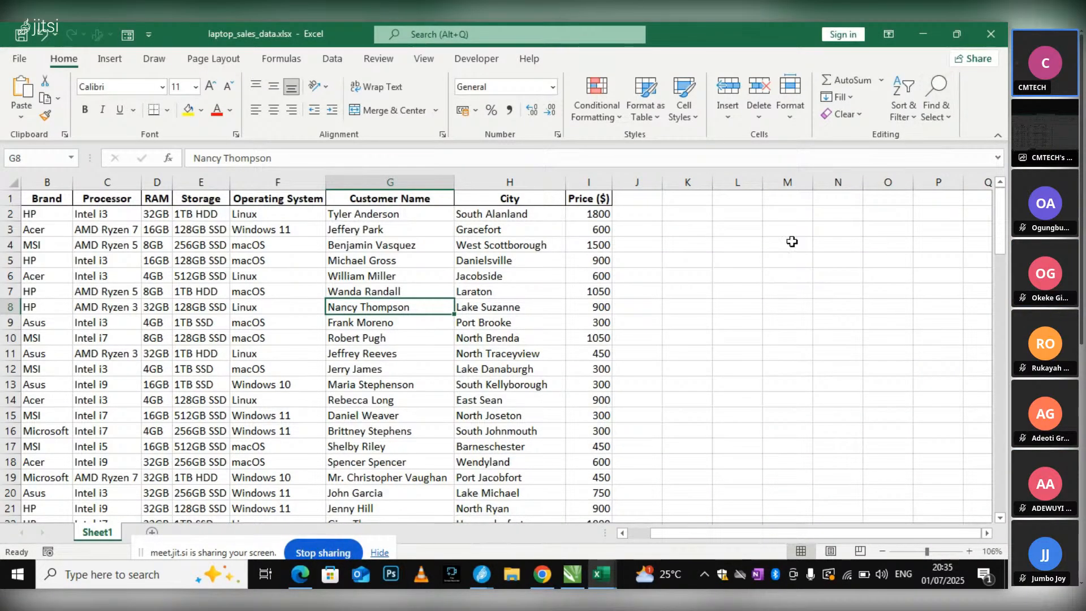
left_click(619, 273)
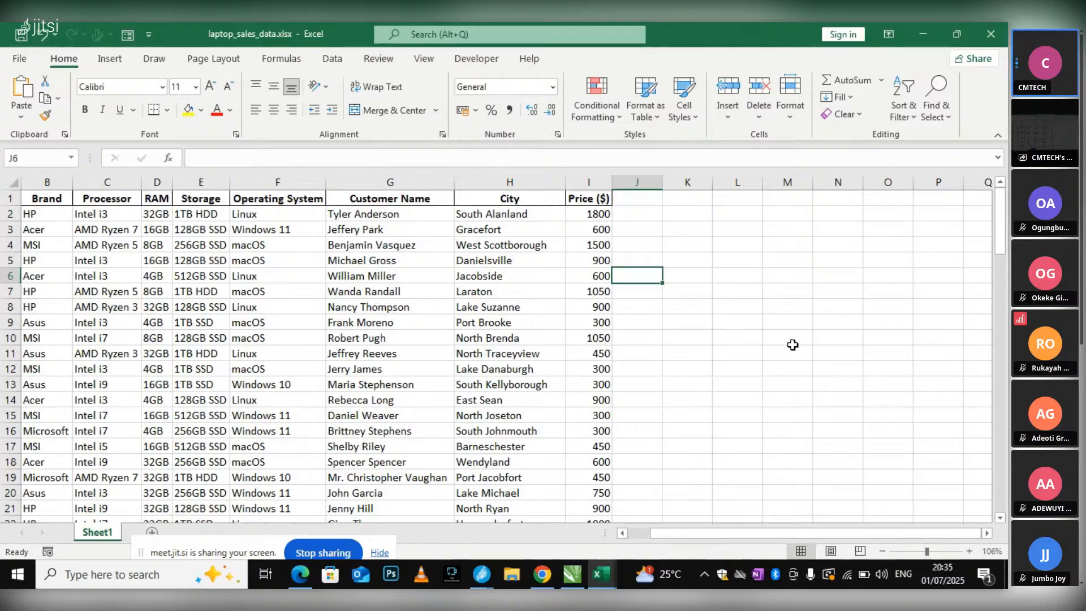
- Turn on filtering for the laptop sales data, starting from the Price ($) header cell
scroll(780, 353, "down", 1)
scroll(775, 358, "up", 1)
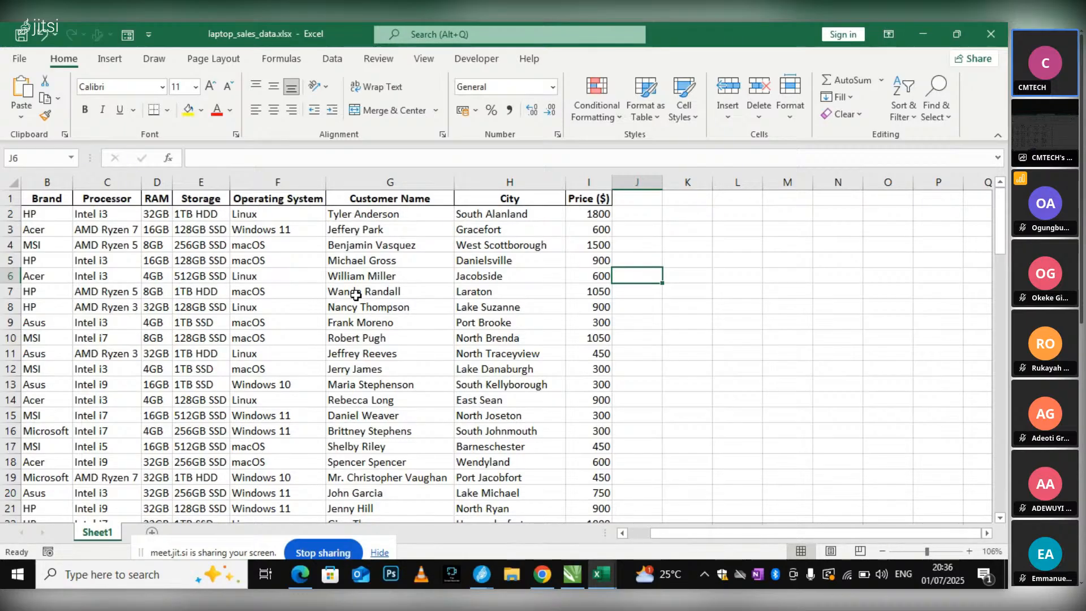
left_click(590, 197)
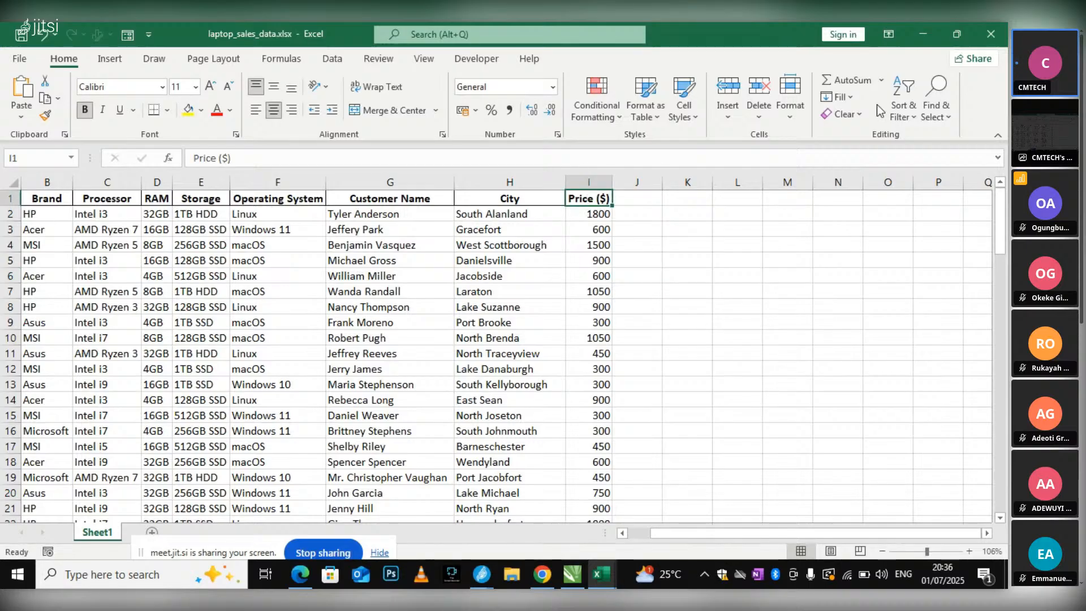
left_click(333, 60)
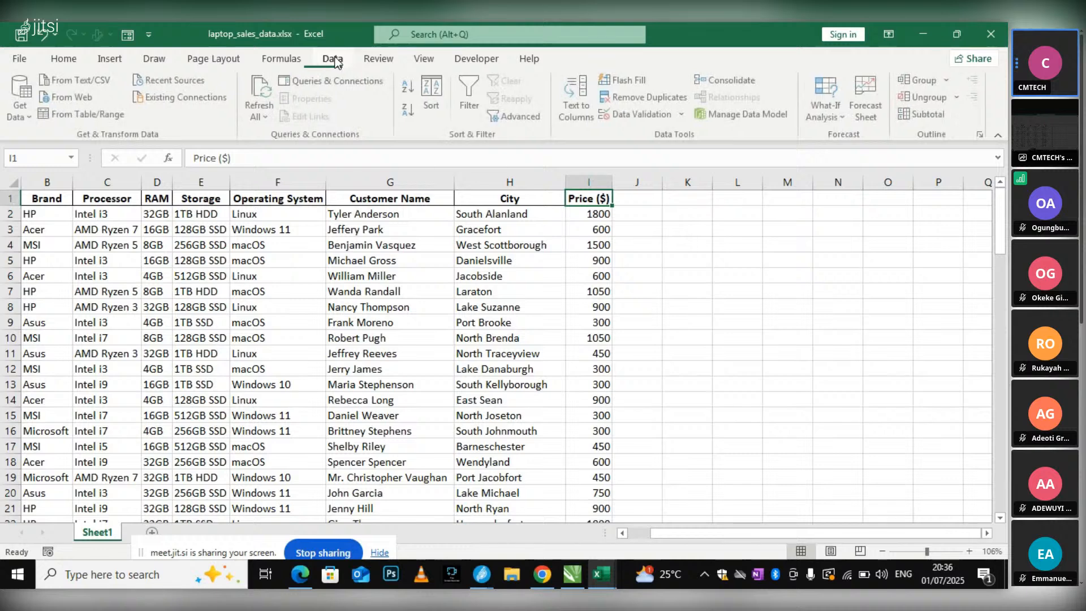
left_click(472, 91)
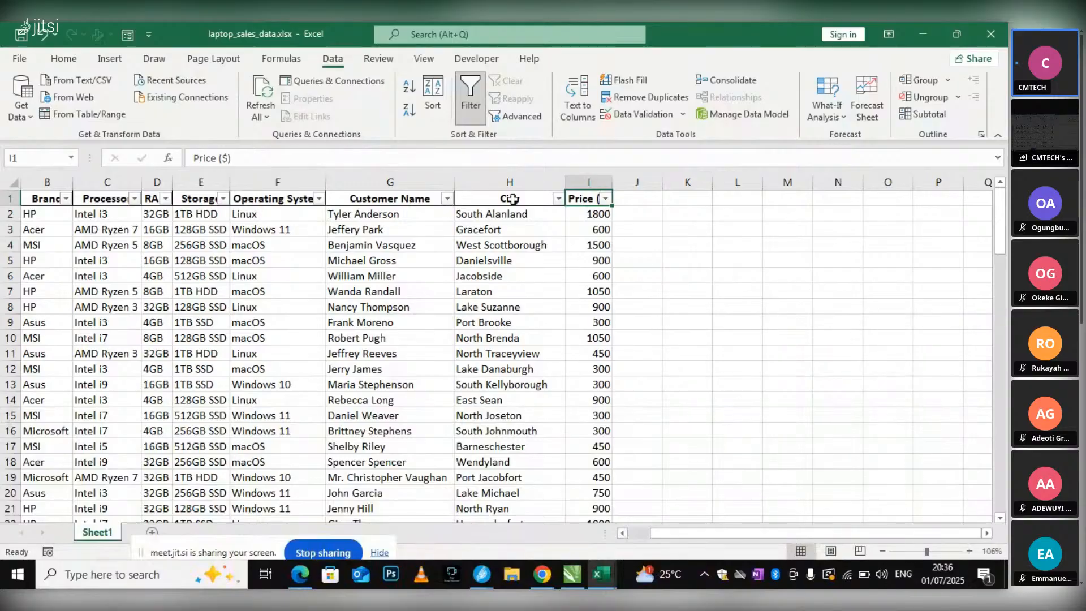
- Sort the rows by Price ($) from smallest to largest, and re-sort them from largest to smallest
left_click(605, 199)
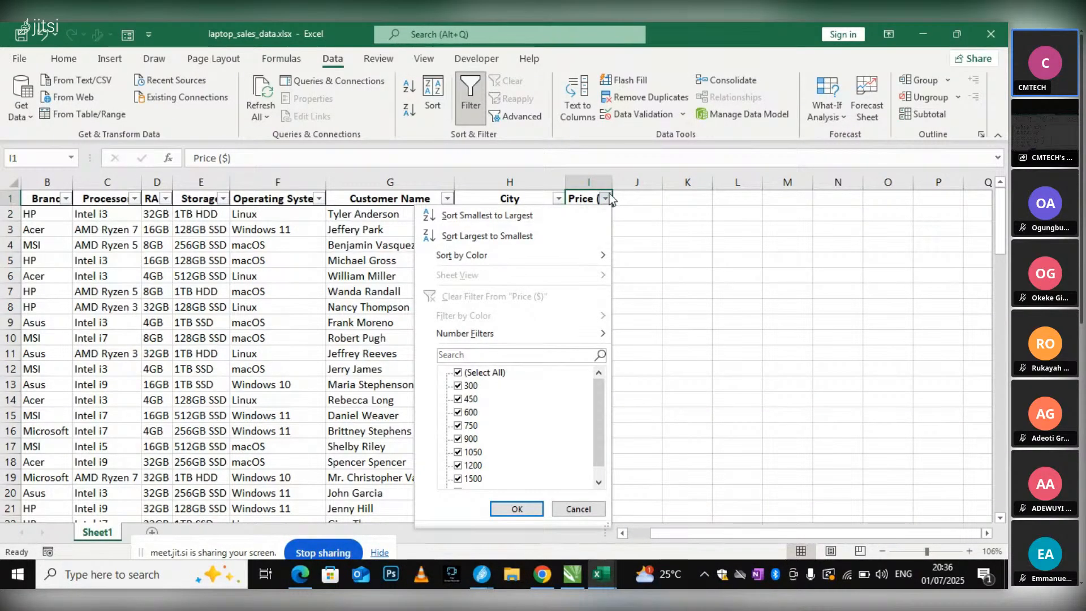
left_click(469, 216)
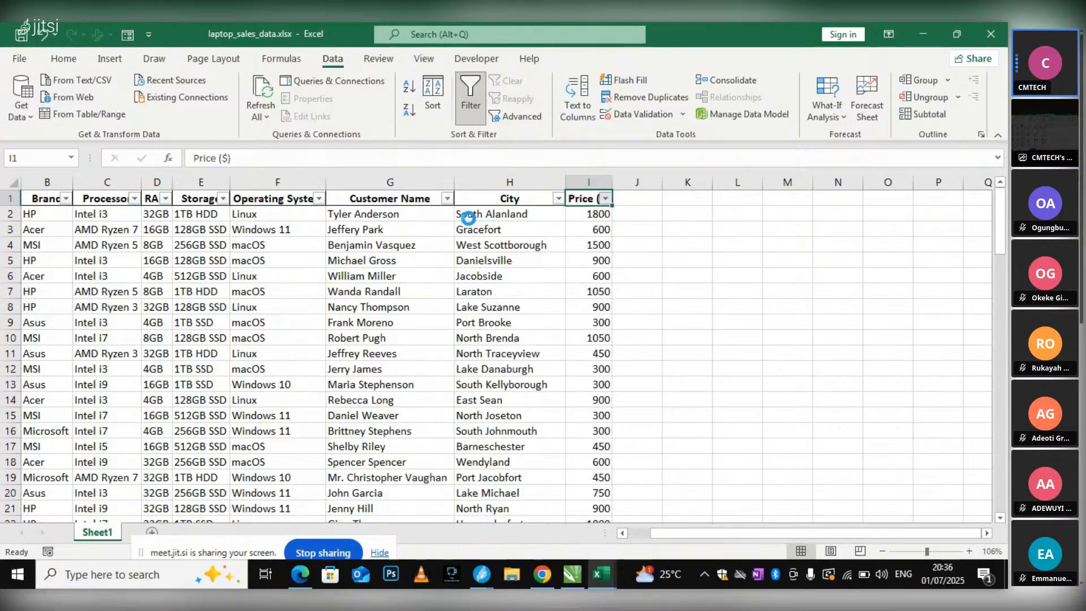
left_click(606, 199)
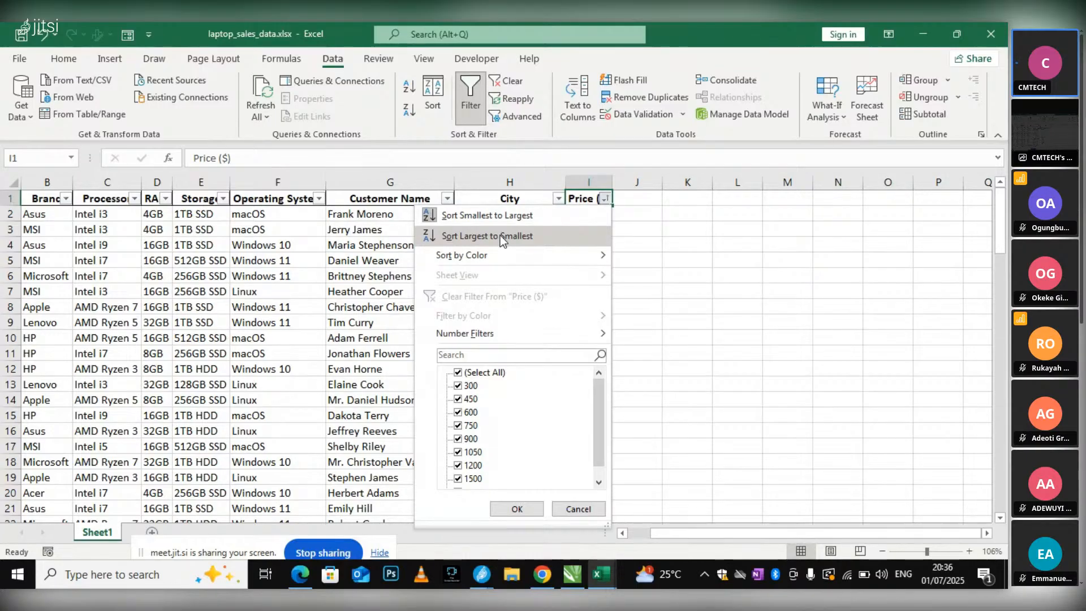
left_click(500, 235)
- Filter the Price ($) column to show only 300, excluding every value from 450 to 1800
left_click(605, 199)
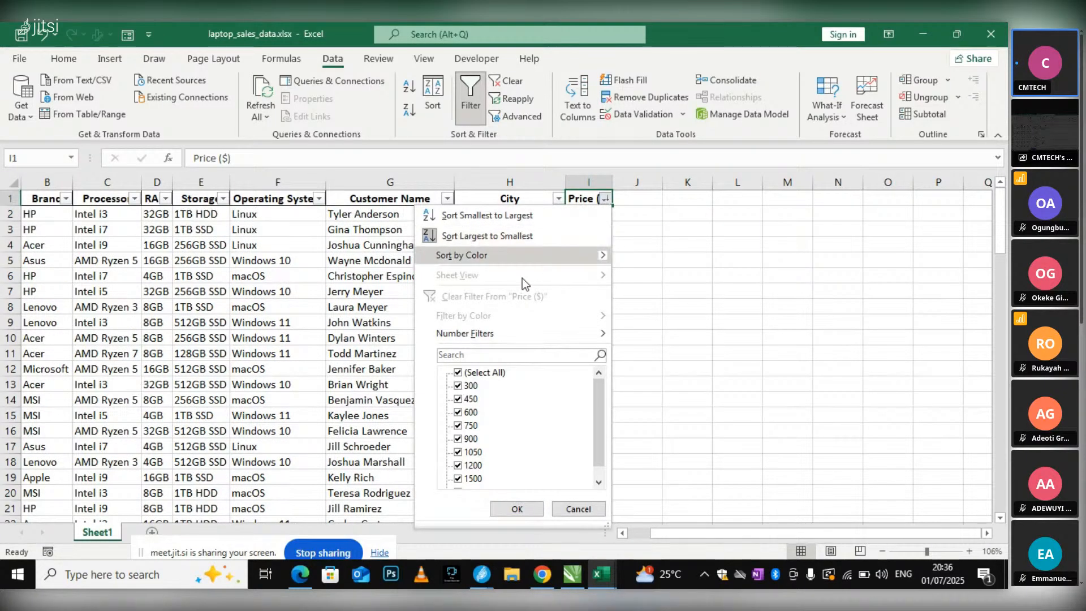
left_click(522, 376)
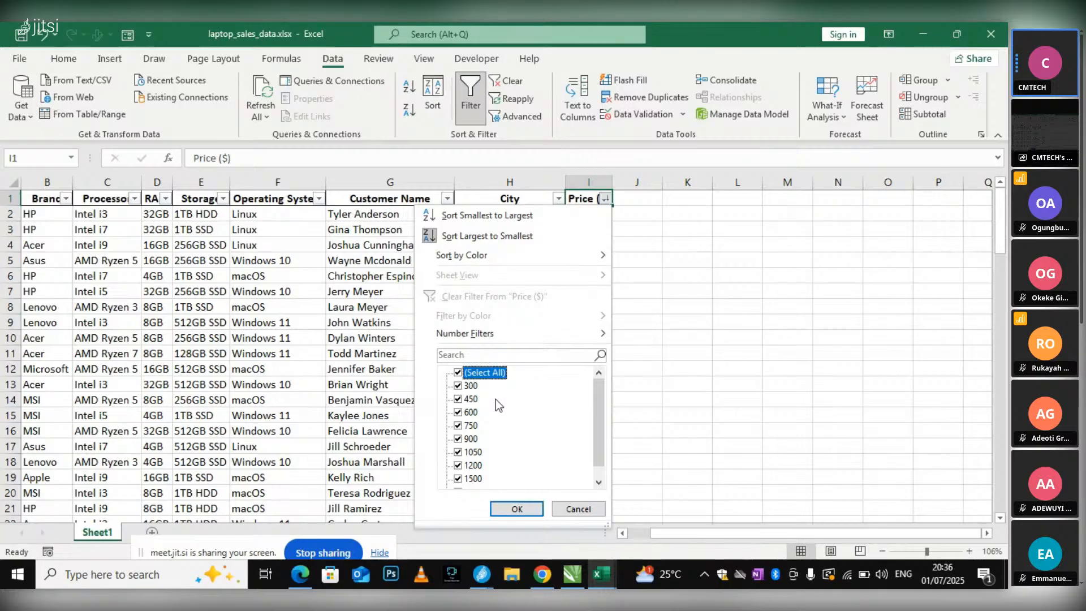
scroll(503, 398, "down", 1)
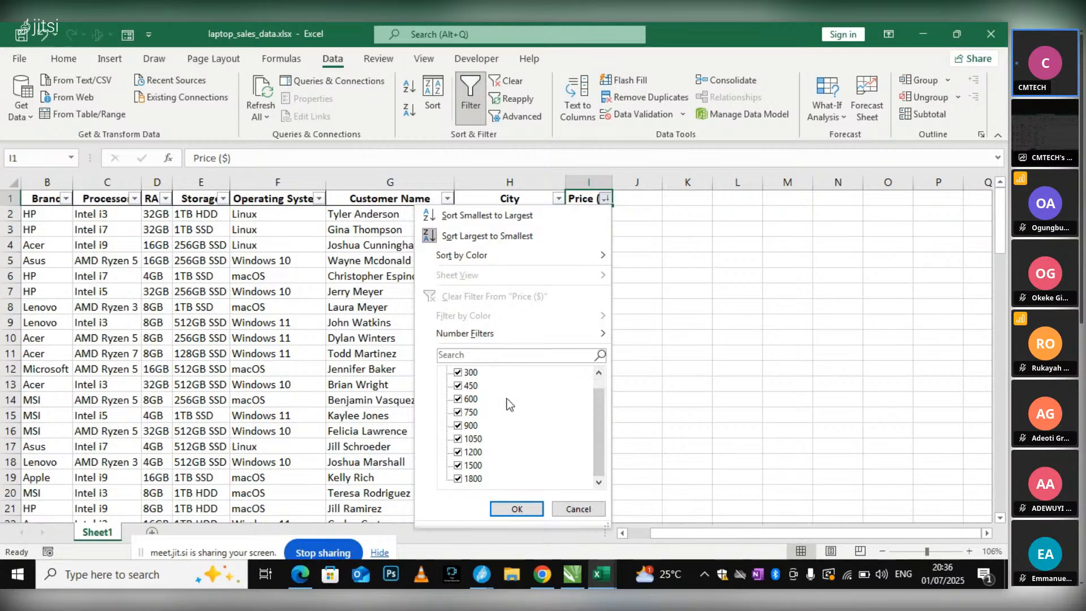
scroll(507, 403, "up", 1)
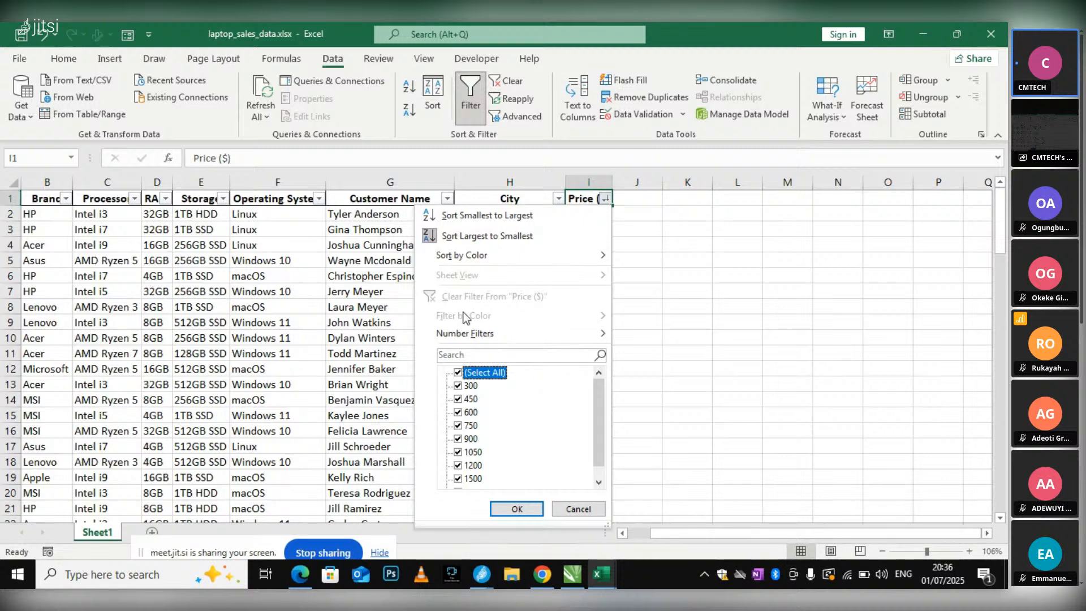
scroll(465, 407, "down", 1)
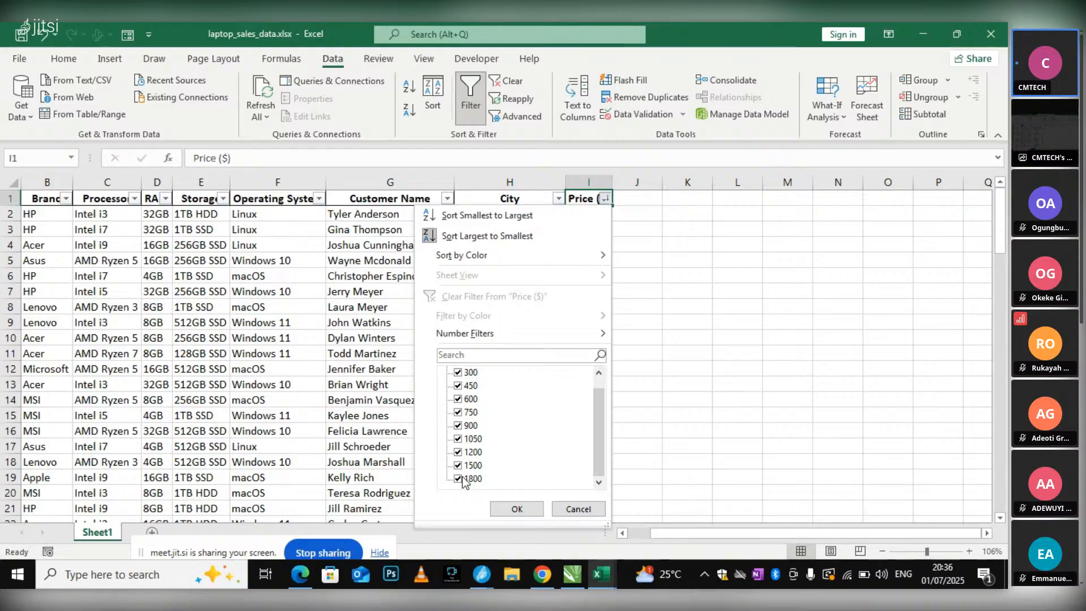
left_click(462, 479)
left_click(461, 478)
left_click(460, 466)
left_click(461, 452)
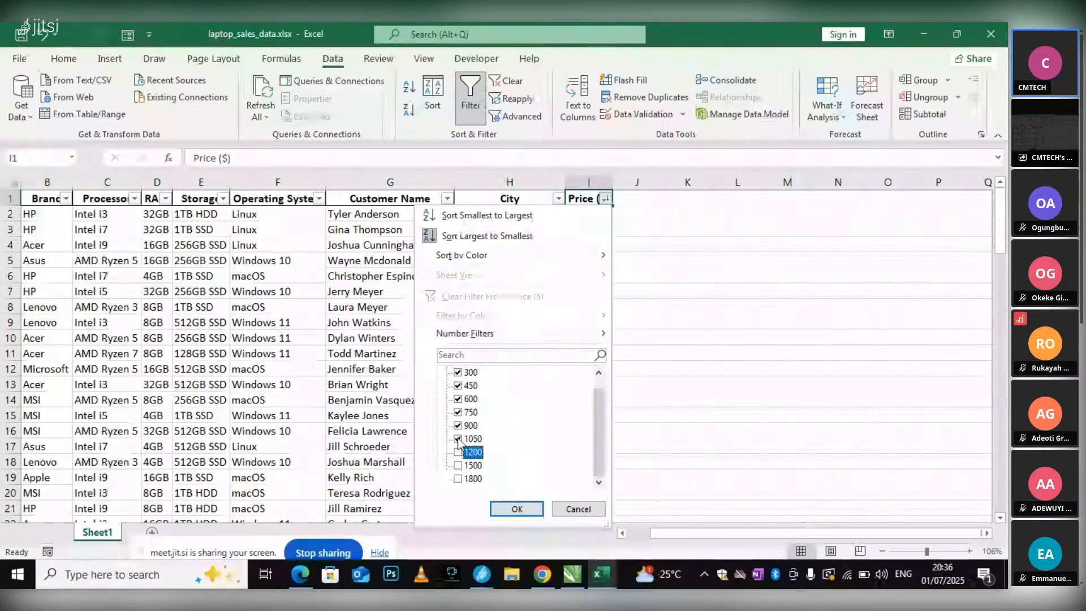
left_click(461, 439)
left_click(461, 426)
left_click(461, 400)
left_click(462, 410)
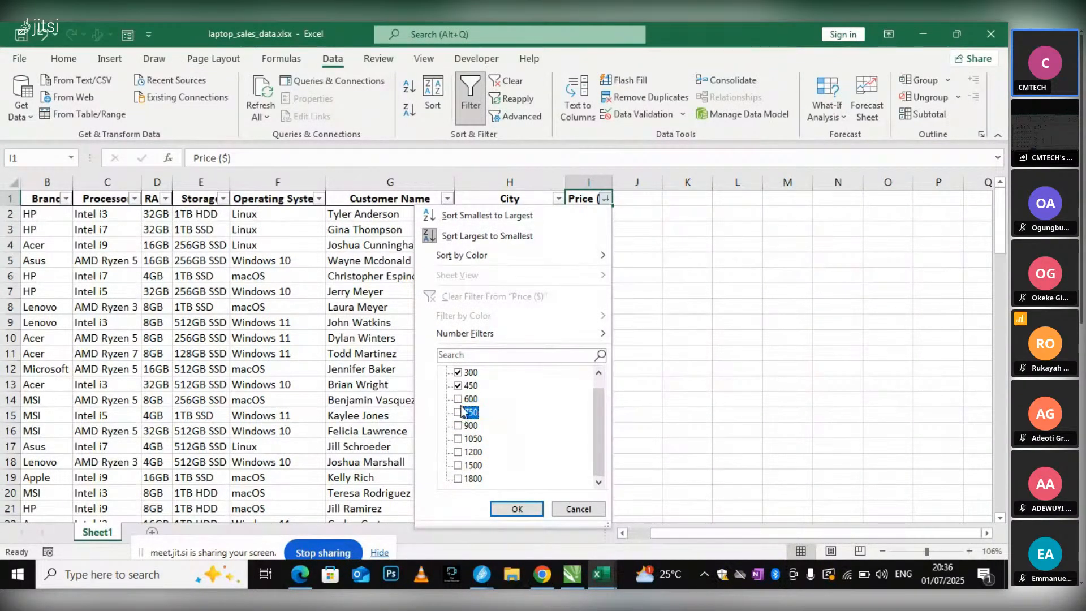
left_click(459, 386)
scroll(459, 391, "up", 1)
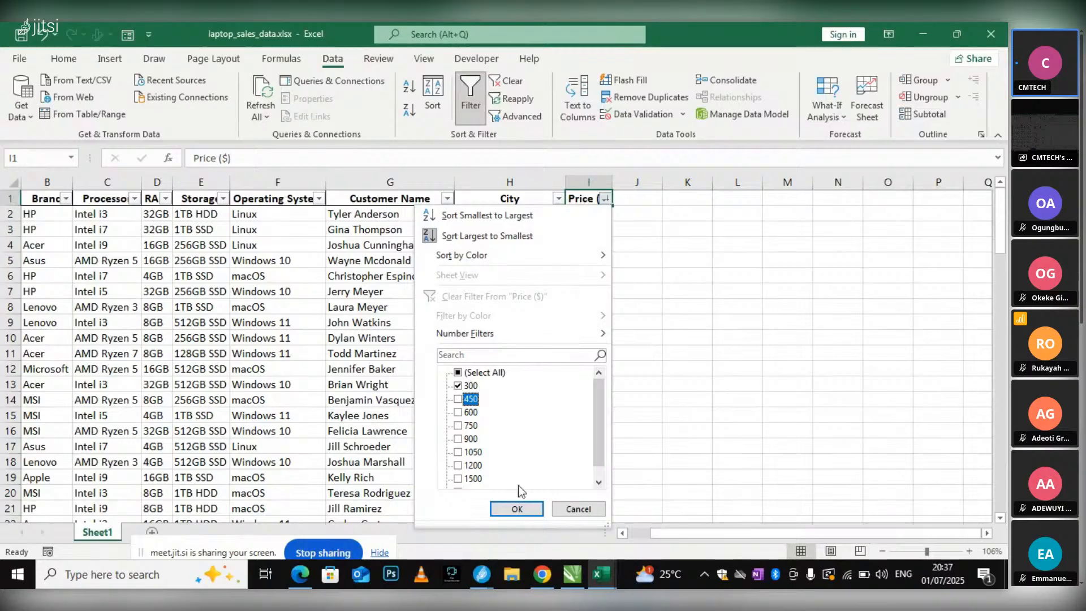
left_click(517, 509)
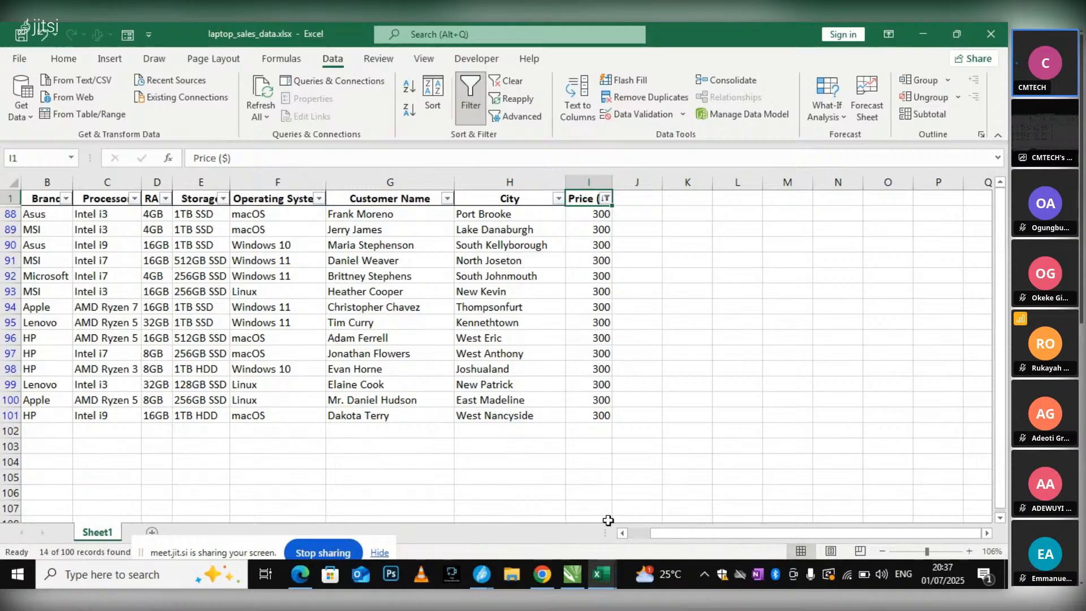
- Bring the Date Sold column into view and change the Price ($) filter to show only 450
left_click_drag(667, 534, 620, 535)
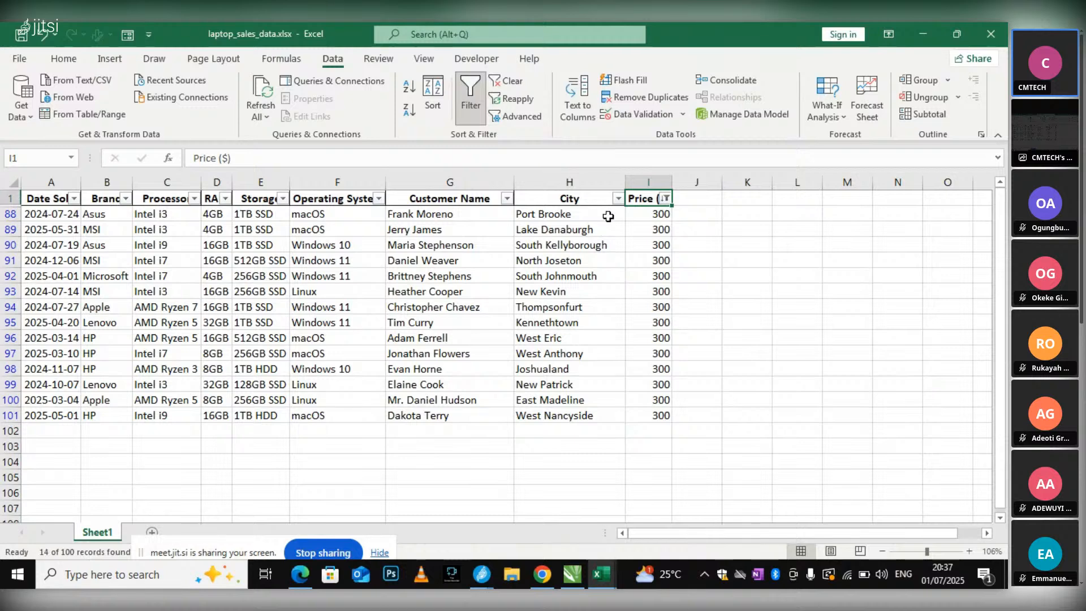
left_click(667, 198)
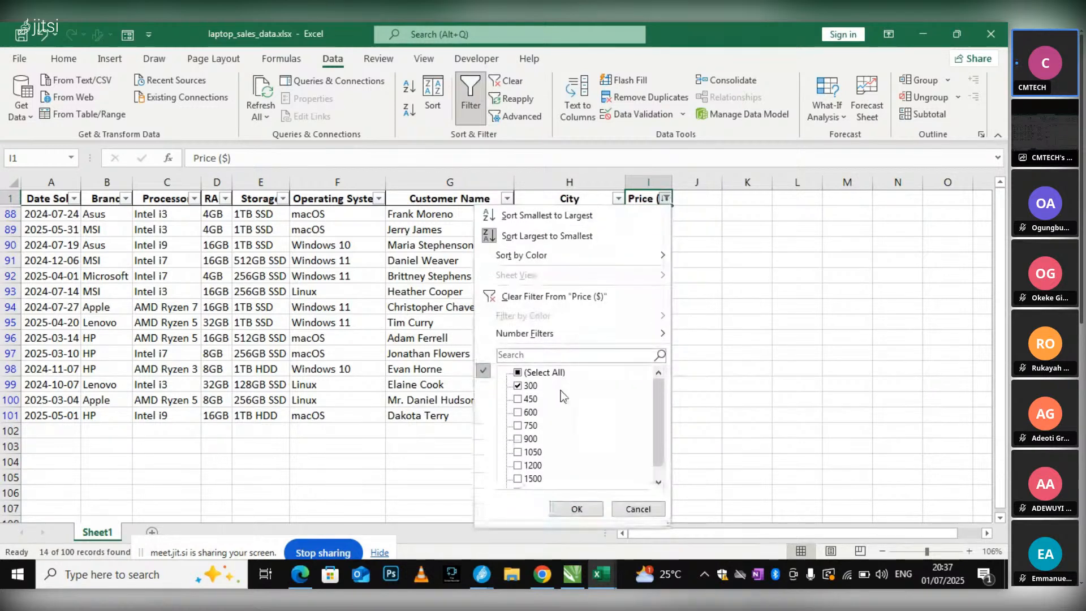
left_click(518, 398)
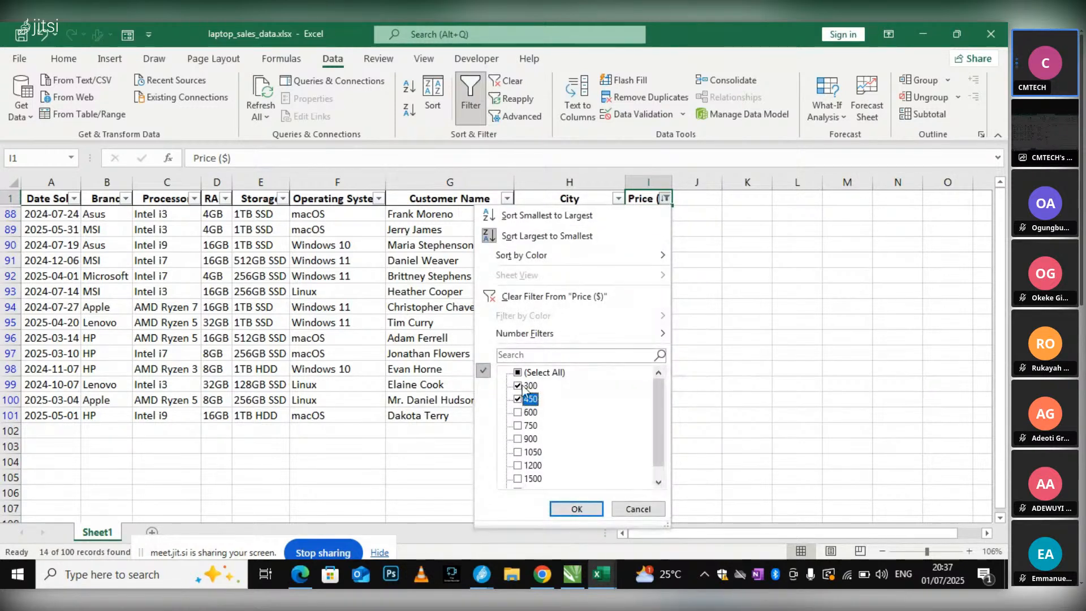
left_click(518, 386)
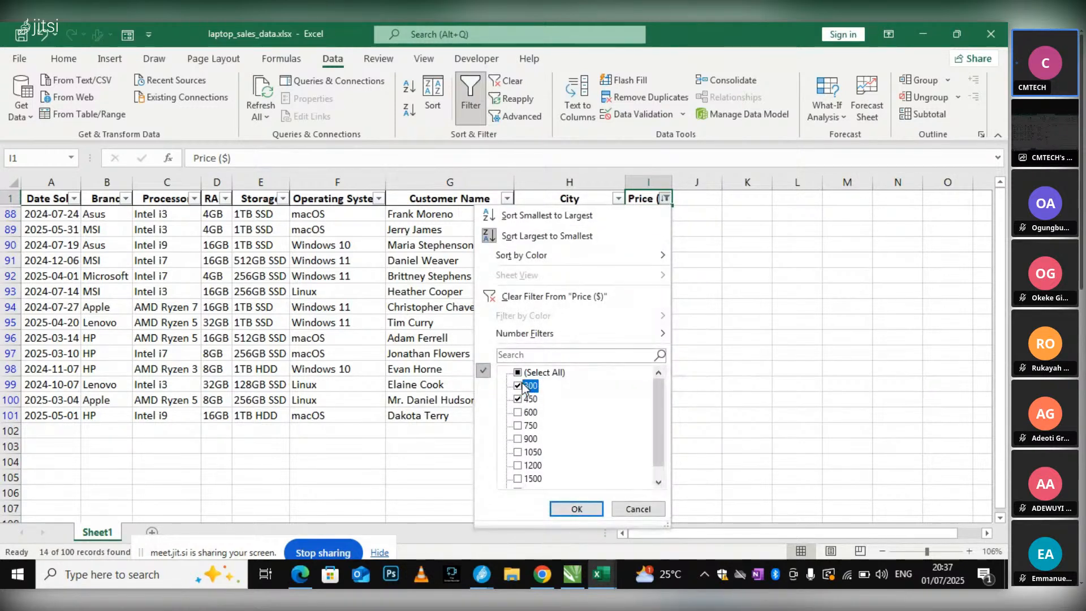
left_click(578, 509)
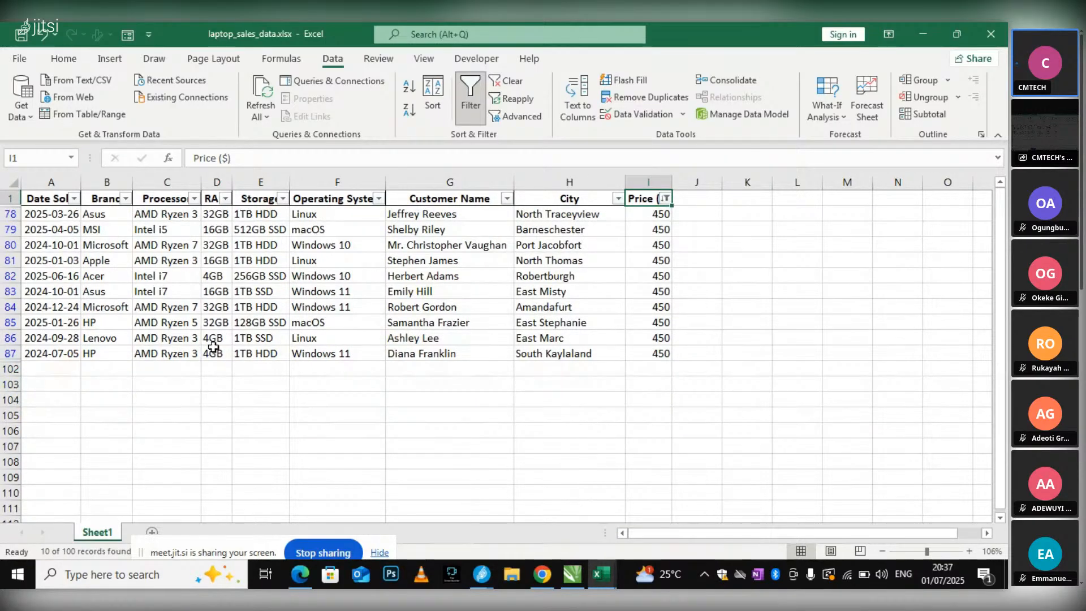
- Add 300 to the Price ($) filter alongside 450 and look through the filtered rows
left_click(666, 198)
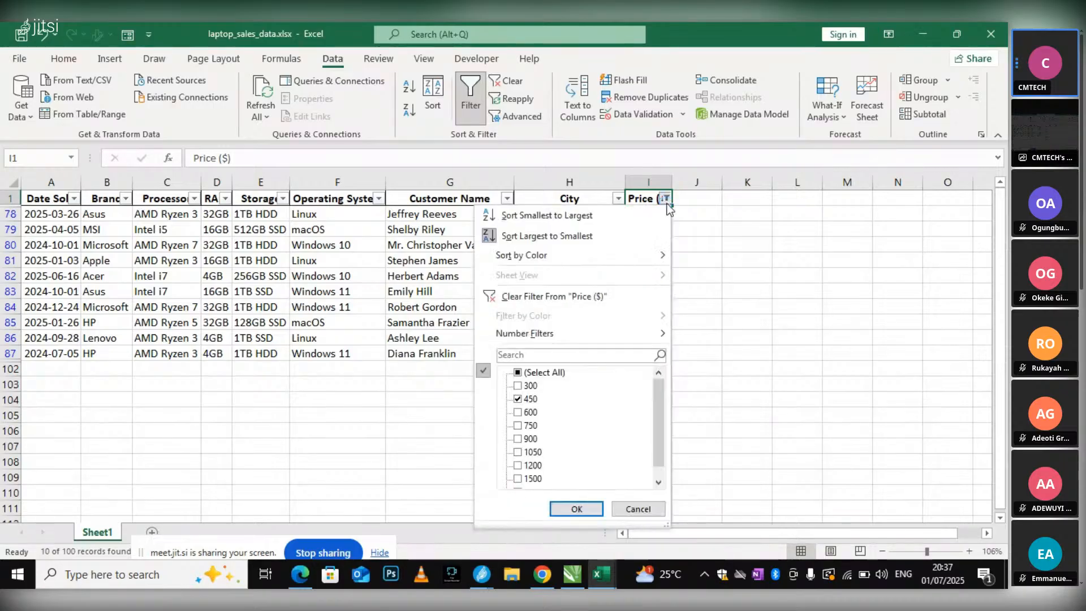
left_click(518, 386)
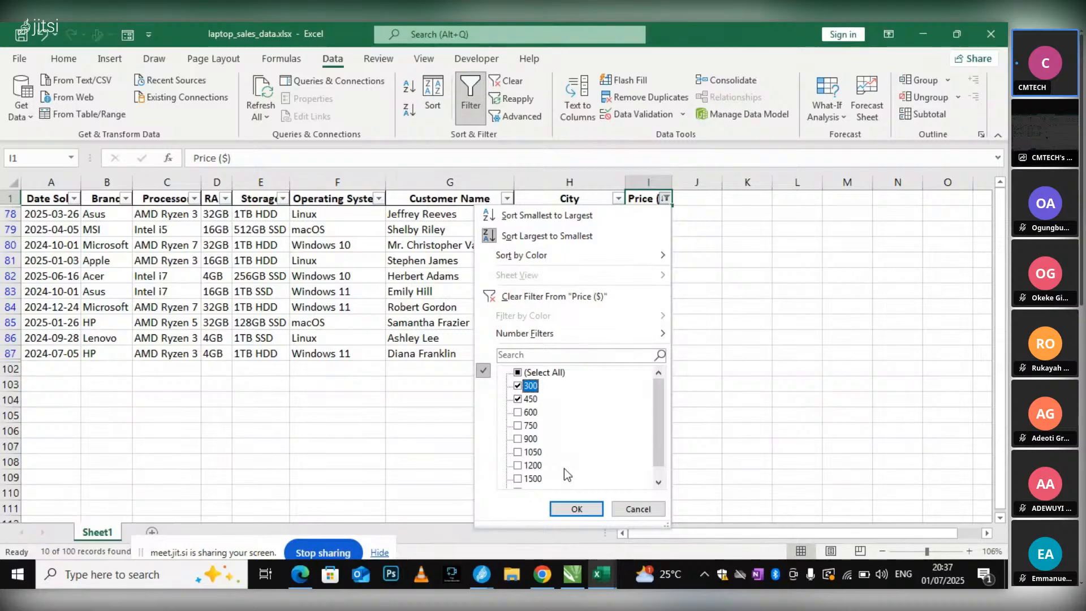
left_click(564, 503)
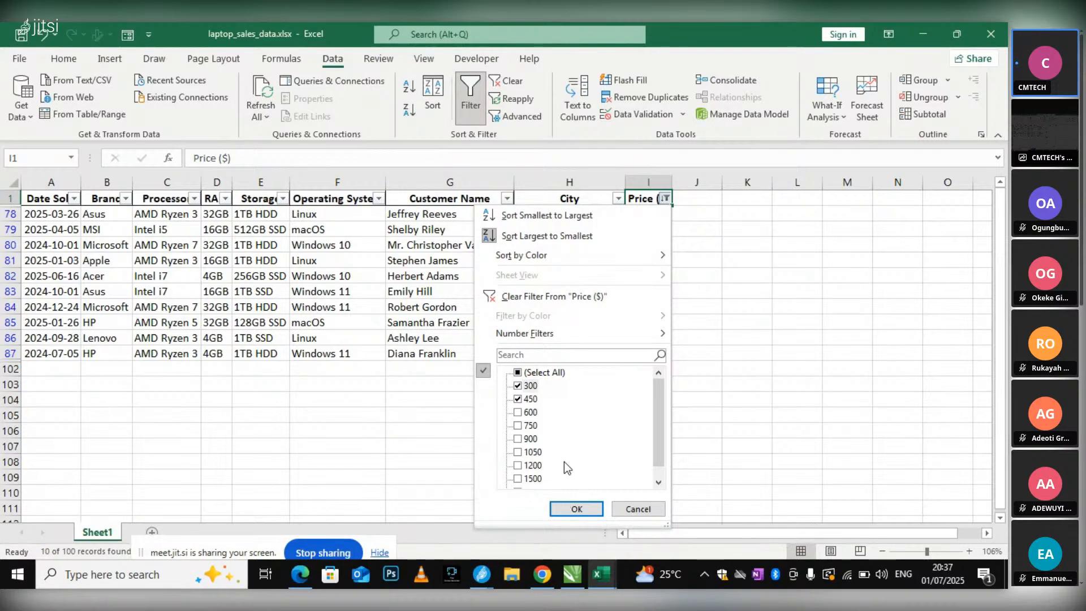
left_click(573, 507)
scroll(647, 298, "down", 2)
scroll(667, 368, "up", 3)
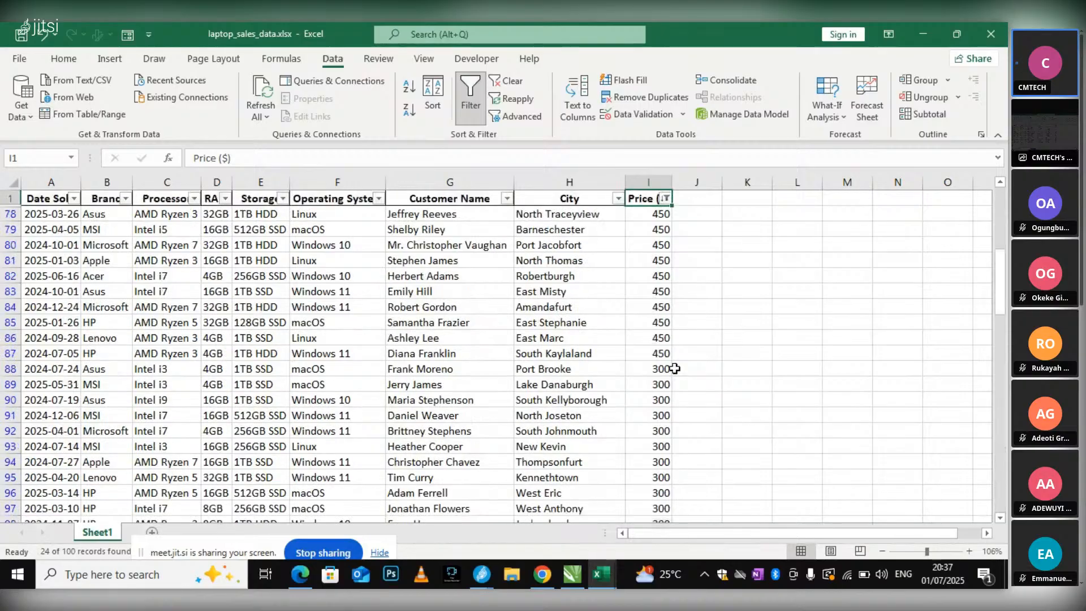
scroll(690, 430, "down", 1)
scroll(685, 478, "up", 1)
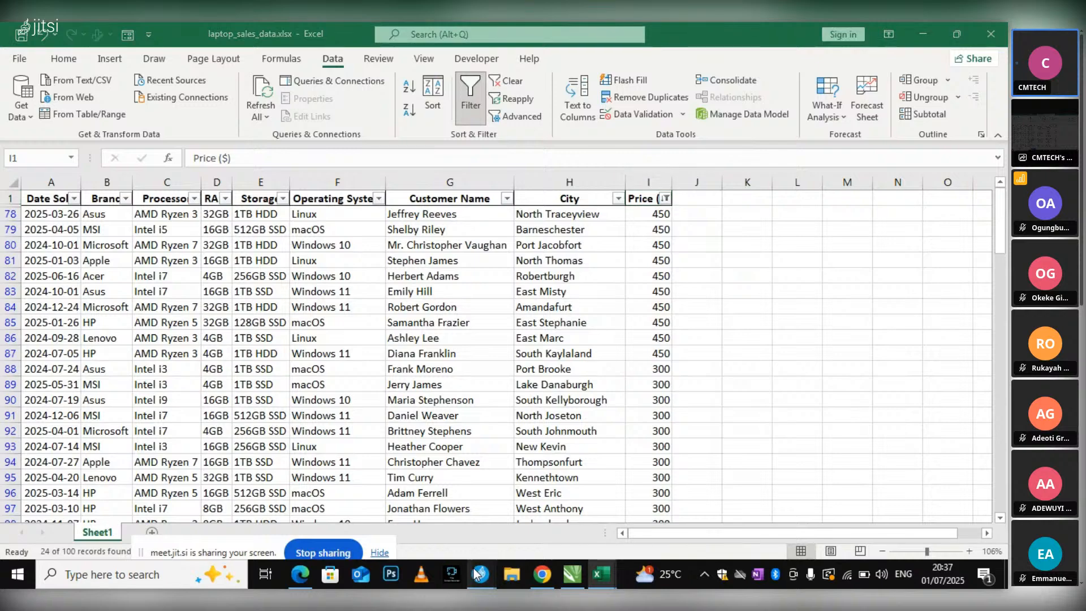
- Switch to the Jitsi Meet window and toggle the meeting's screen sharing
mouse_move(480, 574)
mouse_move(453, 510)
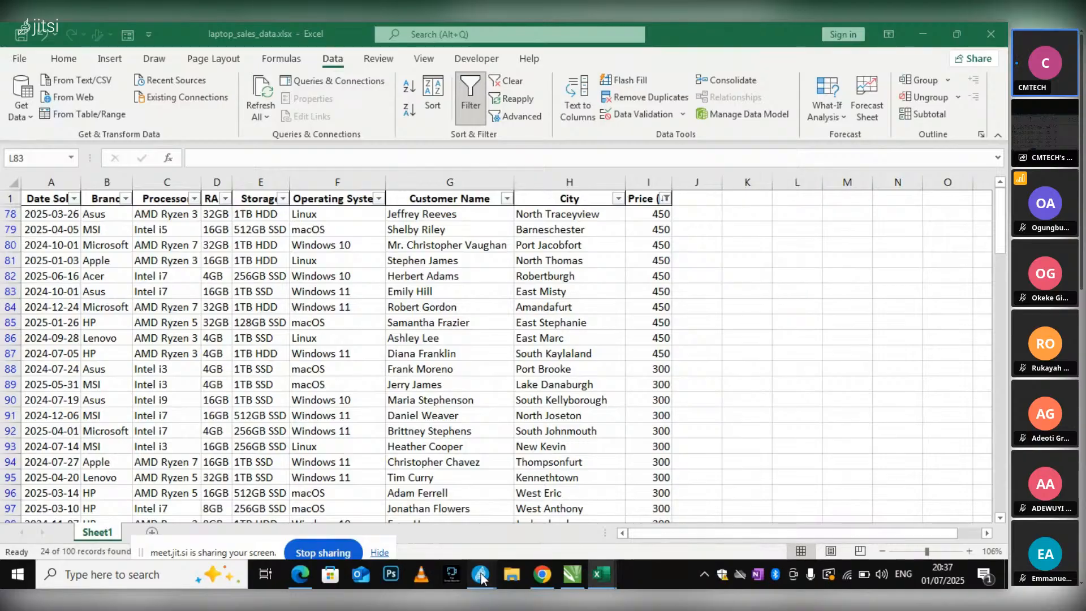
left_click(420, 525)
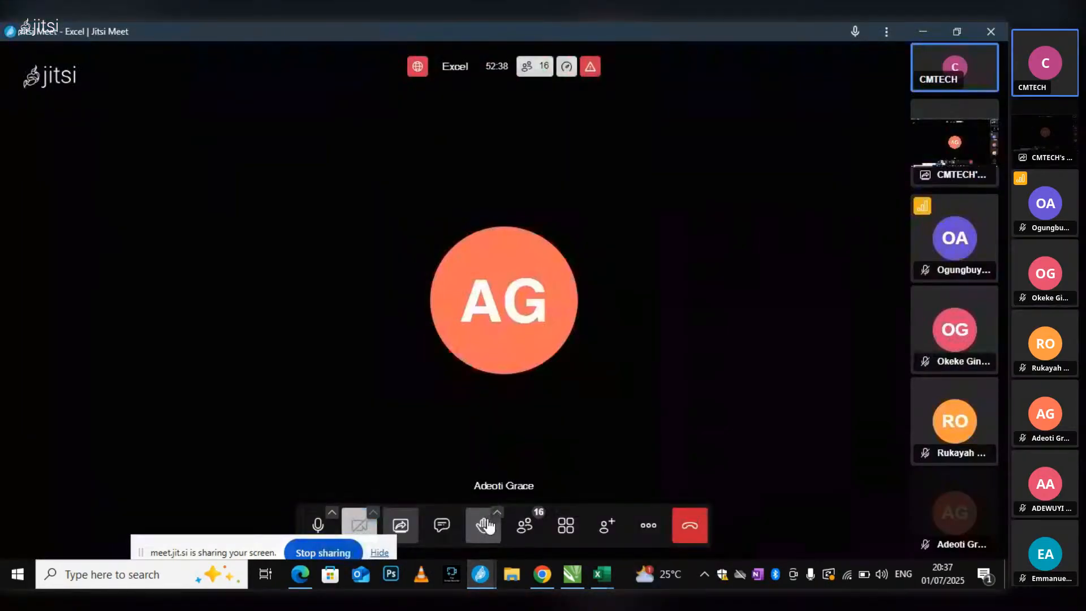
left_click(401, 524)
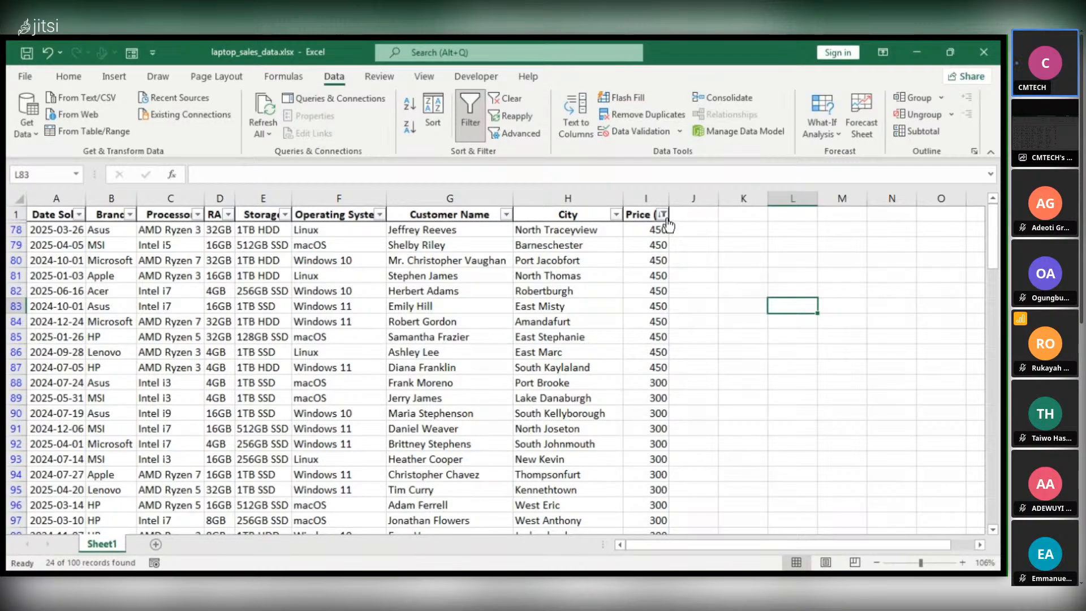
- Remove the filter from the sales data and try to open the Sort dialog from an empty cell outside it
left_click(470, 124)
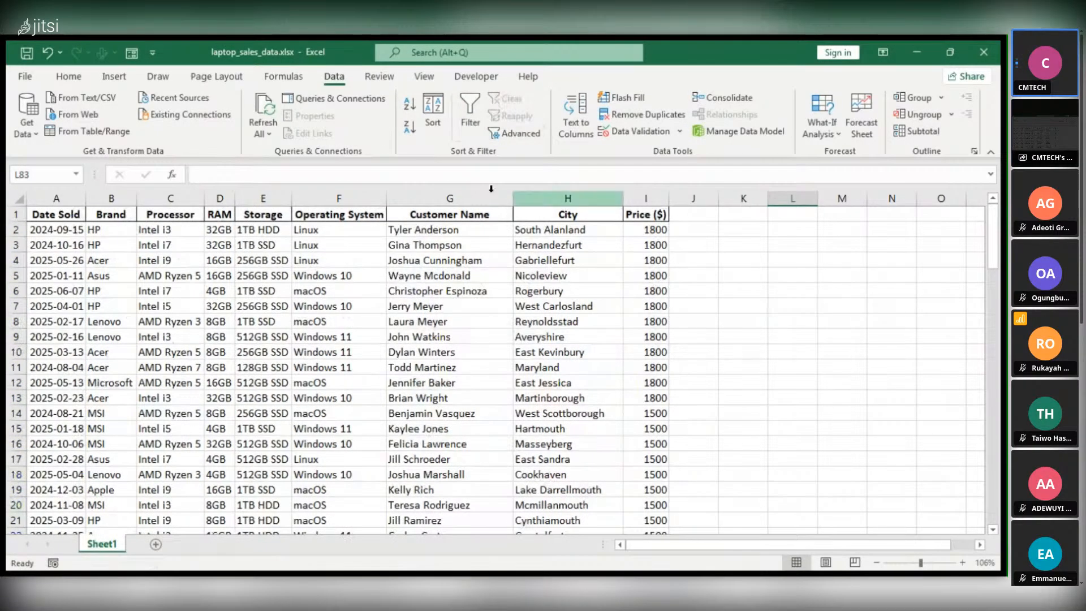
left_click(426, 108)
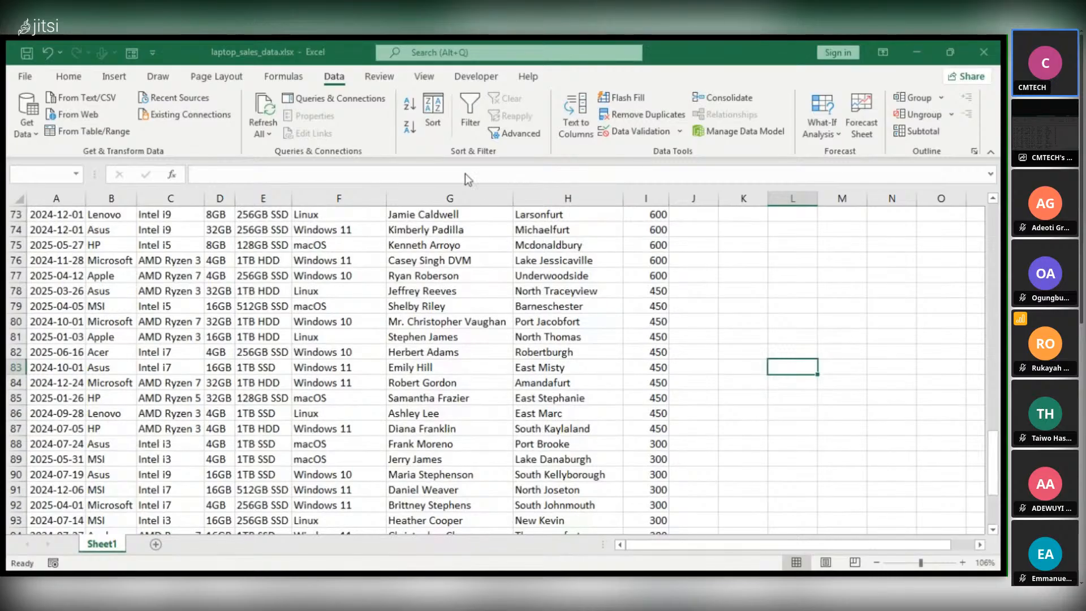
left_click(505, 356)
scroll(637, 301, "up", 3)
scroll(843, 281, "up", 20)
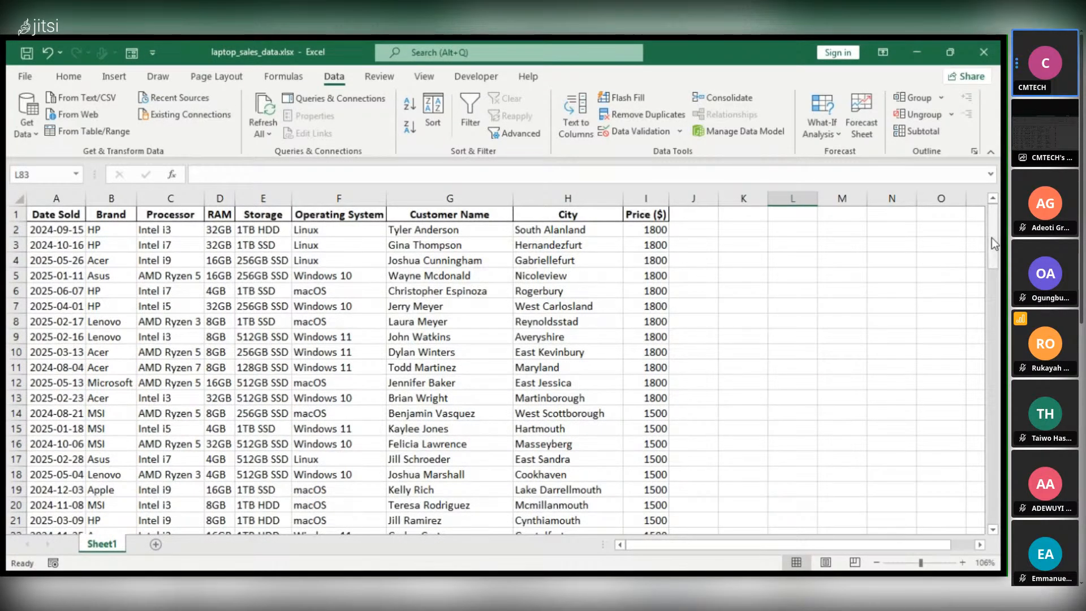
- Select the whole sheet and sort it by Brand A to Z, with Price ($) smallest to largest as the second level
key("ctrl+a")
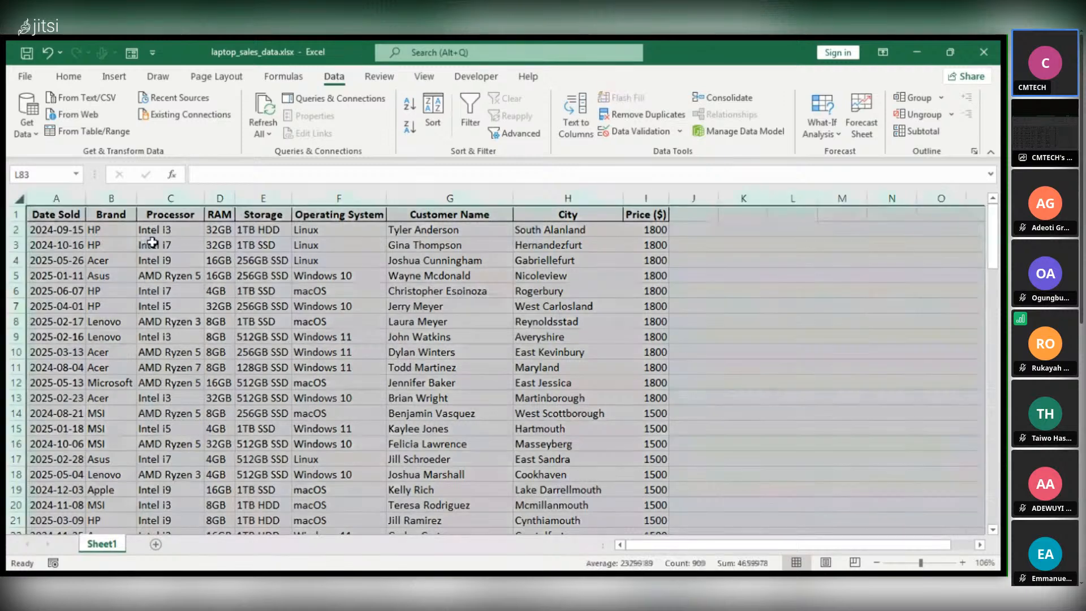
left_click(430, 125)
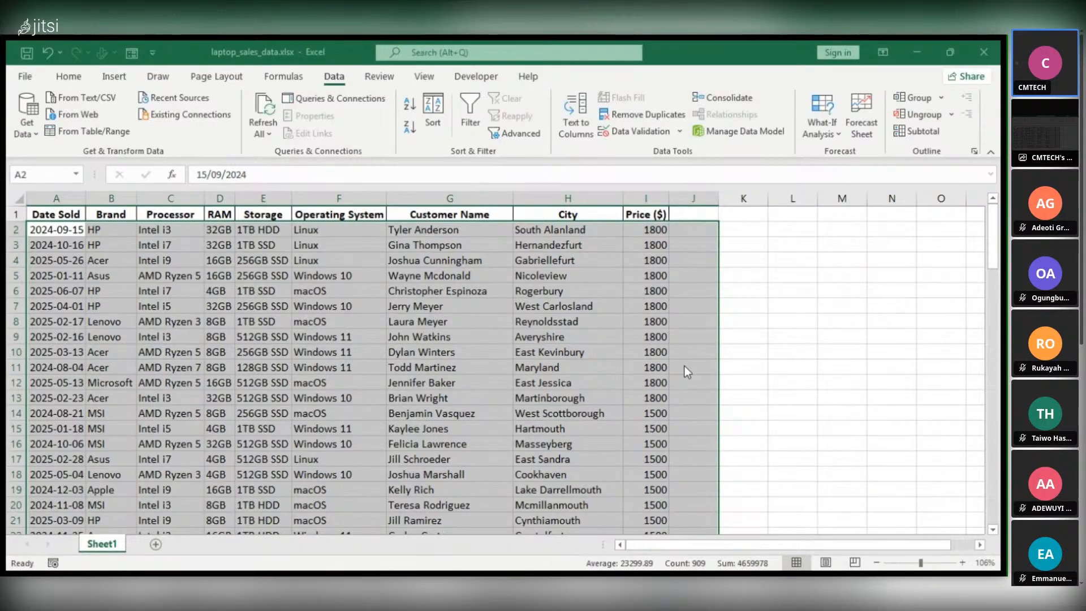
left_click(674, 449)
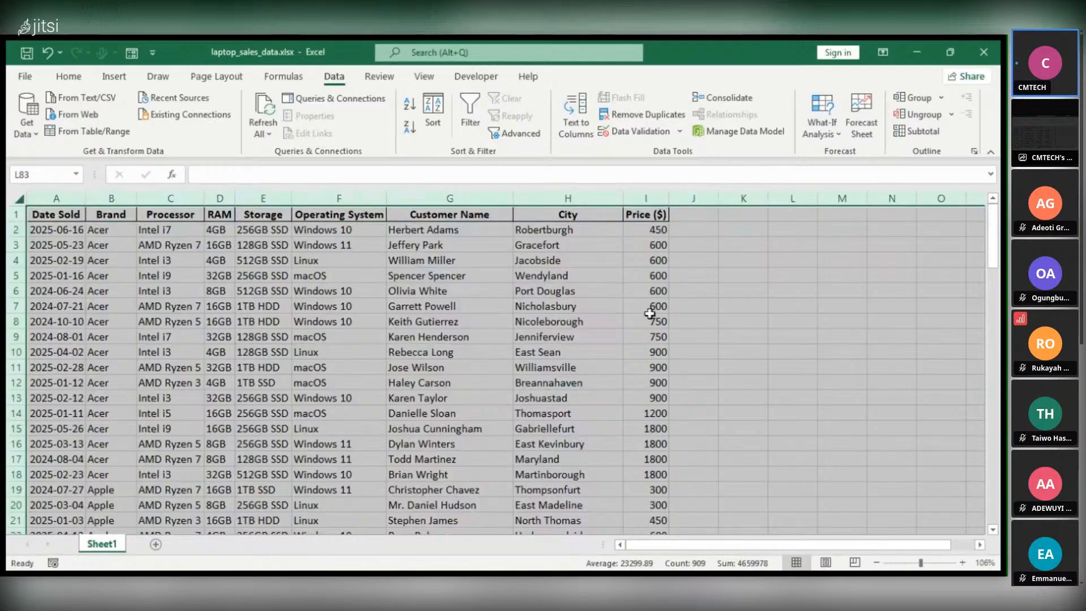
- Look through the rows sorted by Brand and Price ($) with the whole-sheet selection cleared
left_click(650, 320)
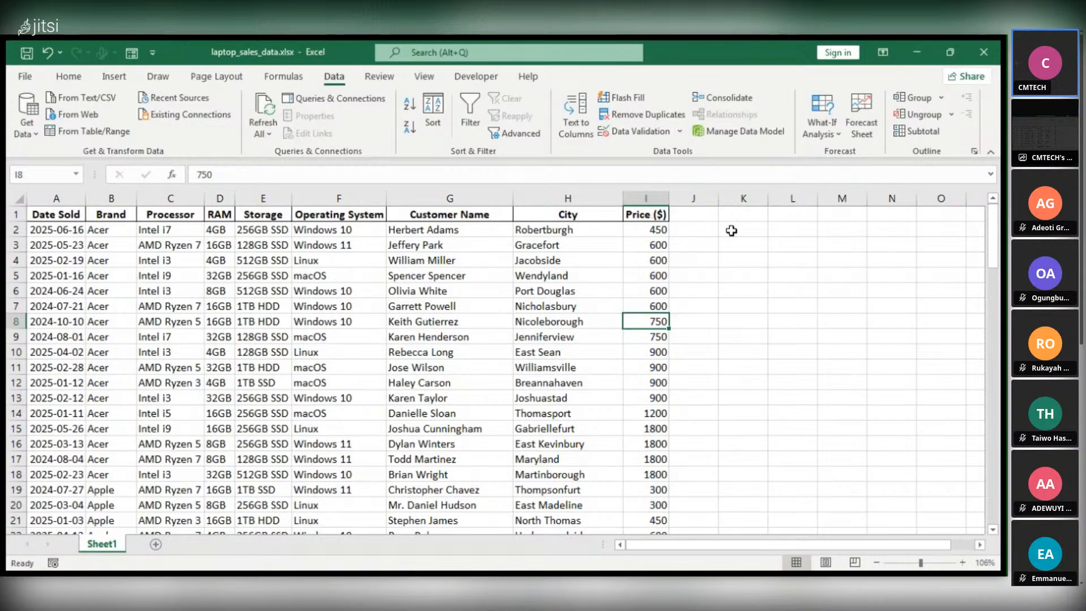
left_click(761, 235)
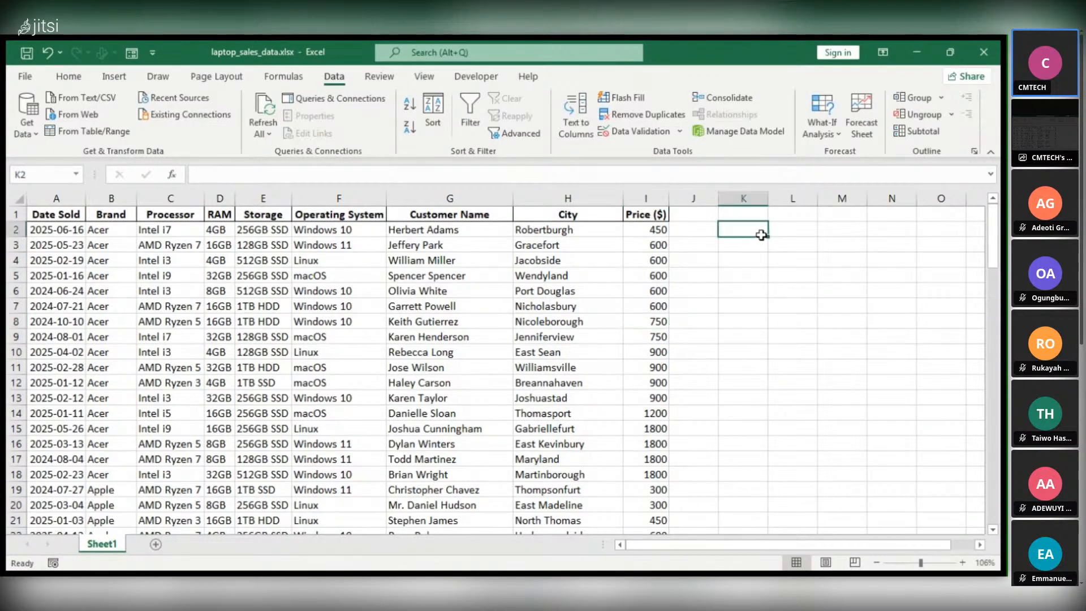
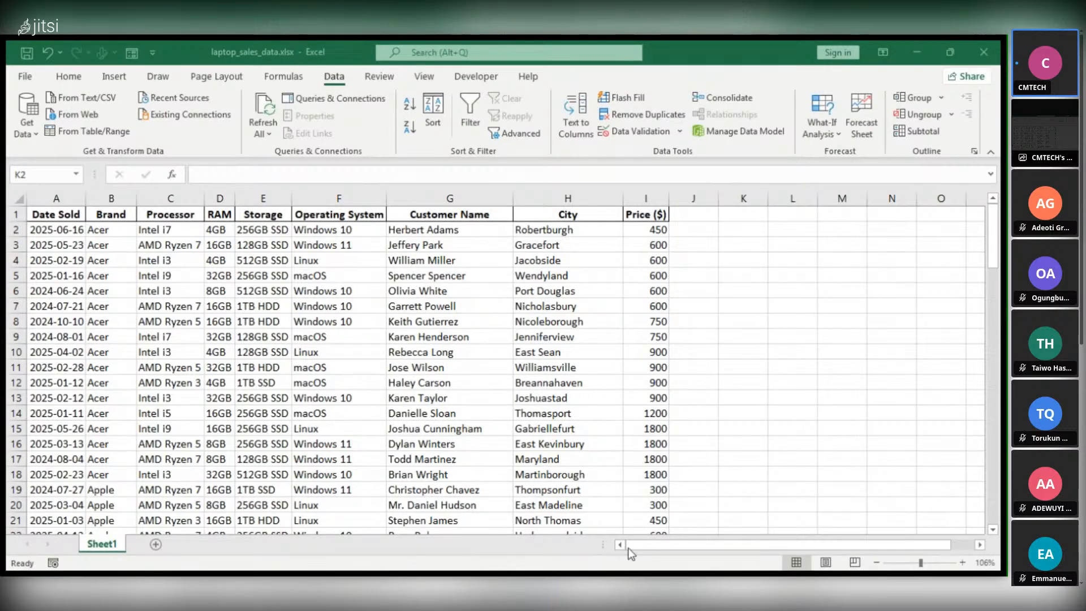
left_click(629, 549)
left_click(853, 282)
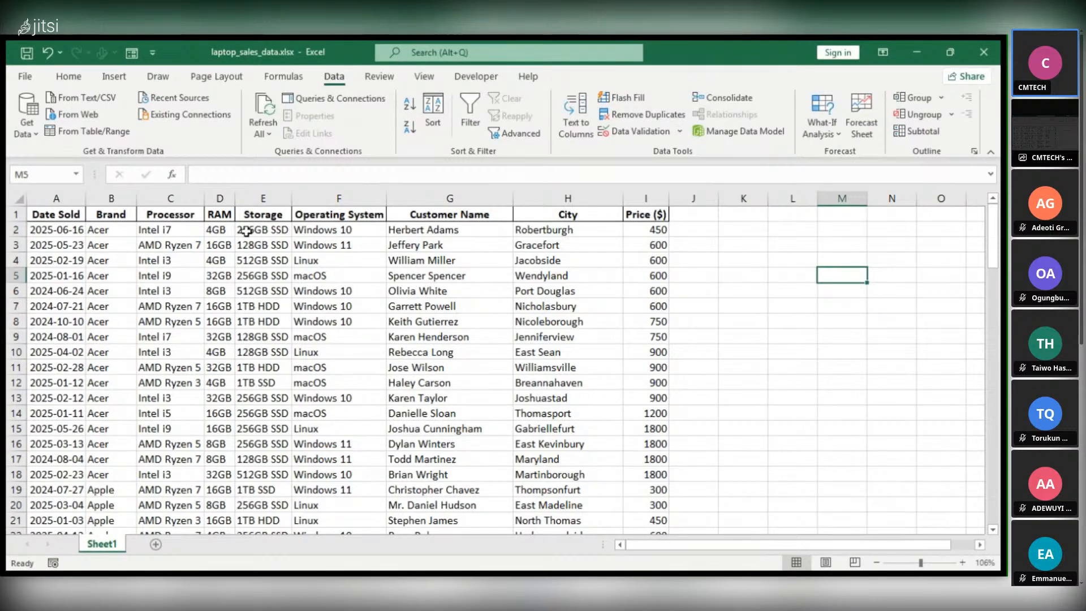
scroll(69, 241, "down", 9)
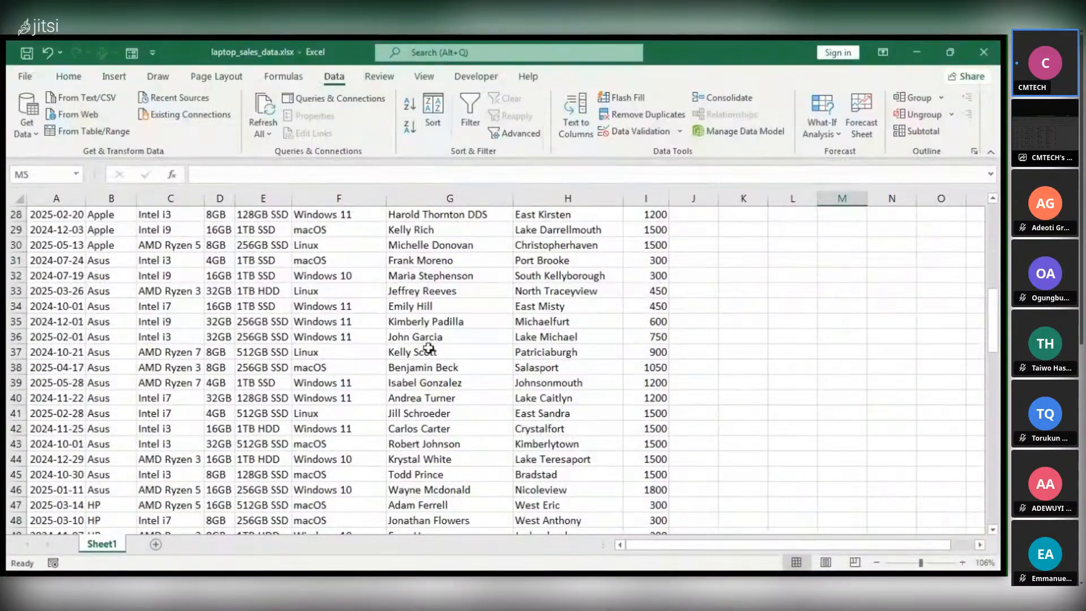
scroll(430, 346, "up", 8)
scroll(331, 275, "up", 1)
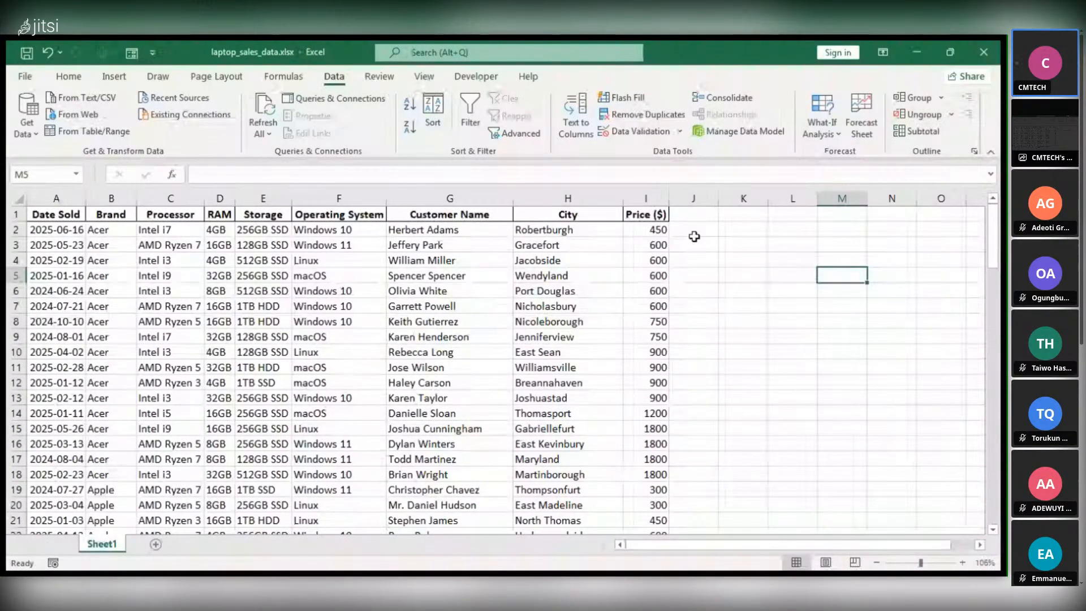
- Select the whole sheet and open Remove Duplicates for the laptop sales data
key("ctrl+a")
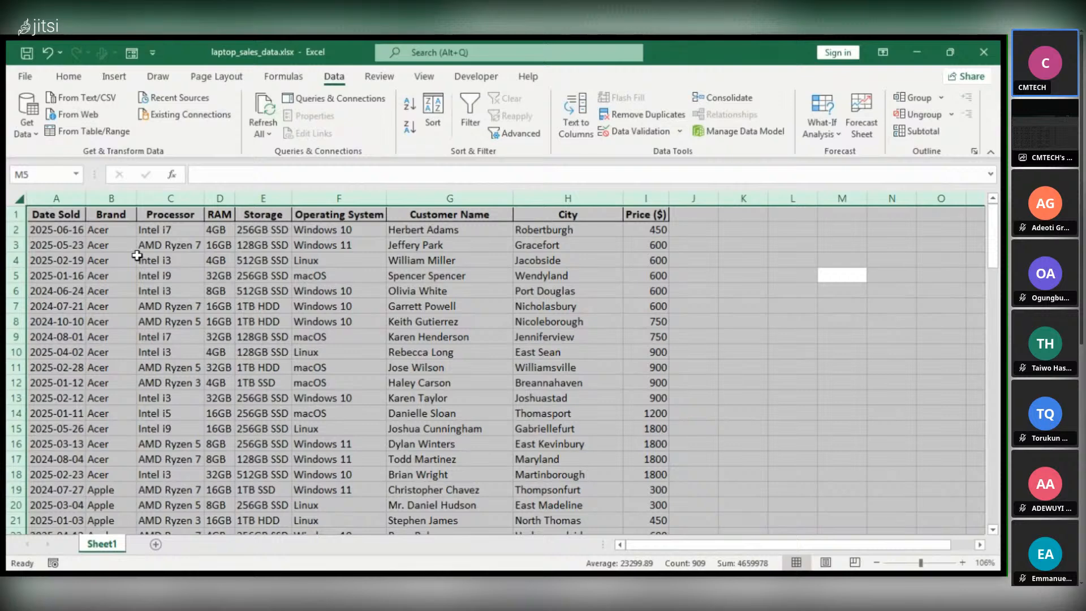
left_click(663, 116)
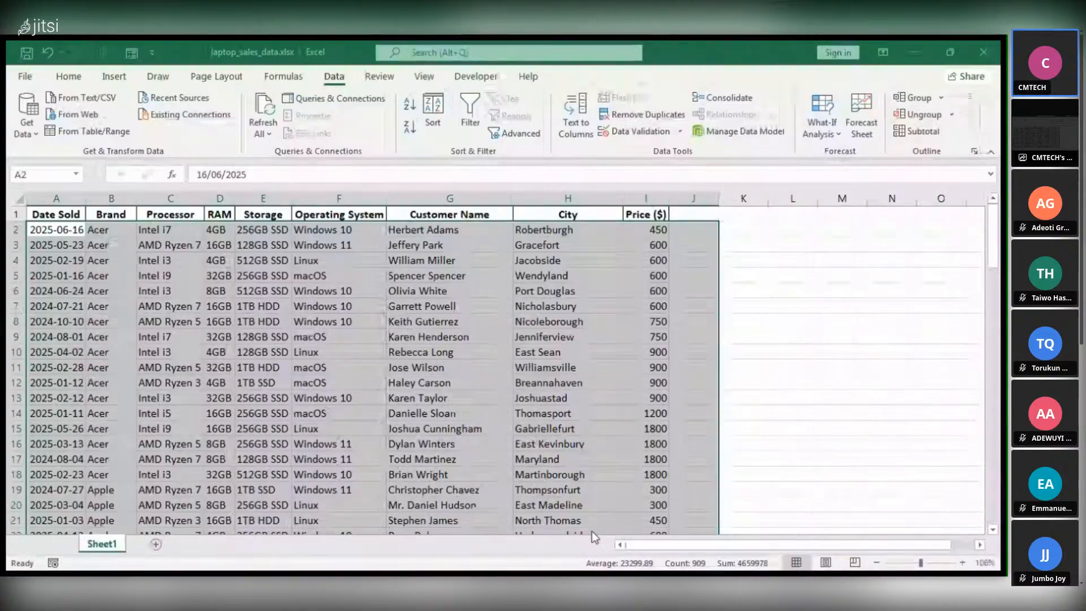
left_click(841, 275)
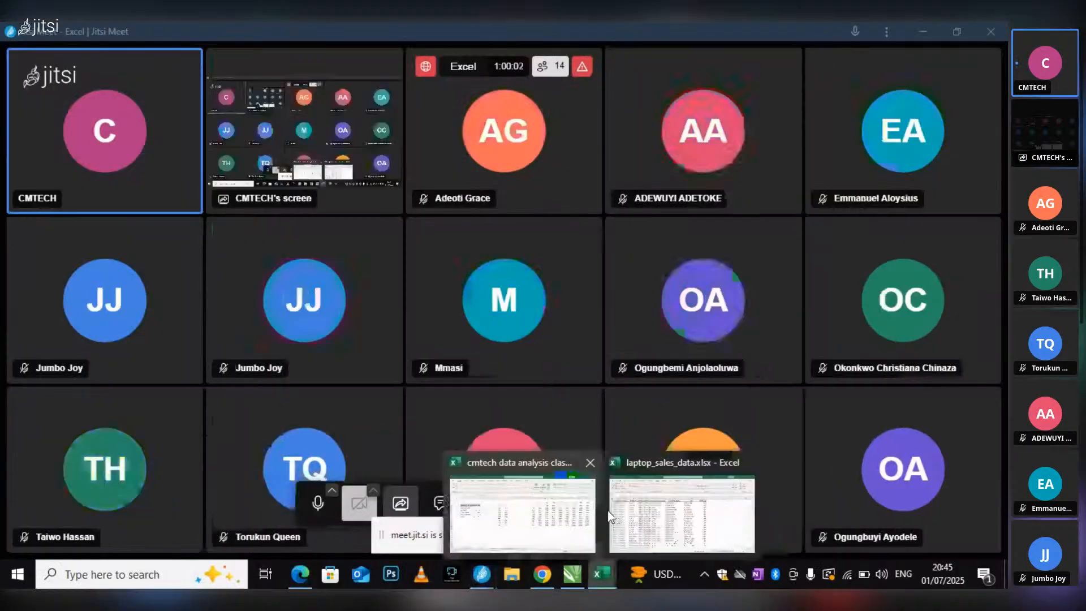
- Return to the laptop_sales_data.xlsx window and remove duplicate rows, comparing all columns and treating the first row as headers
left_click(610, 516)
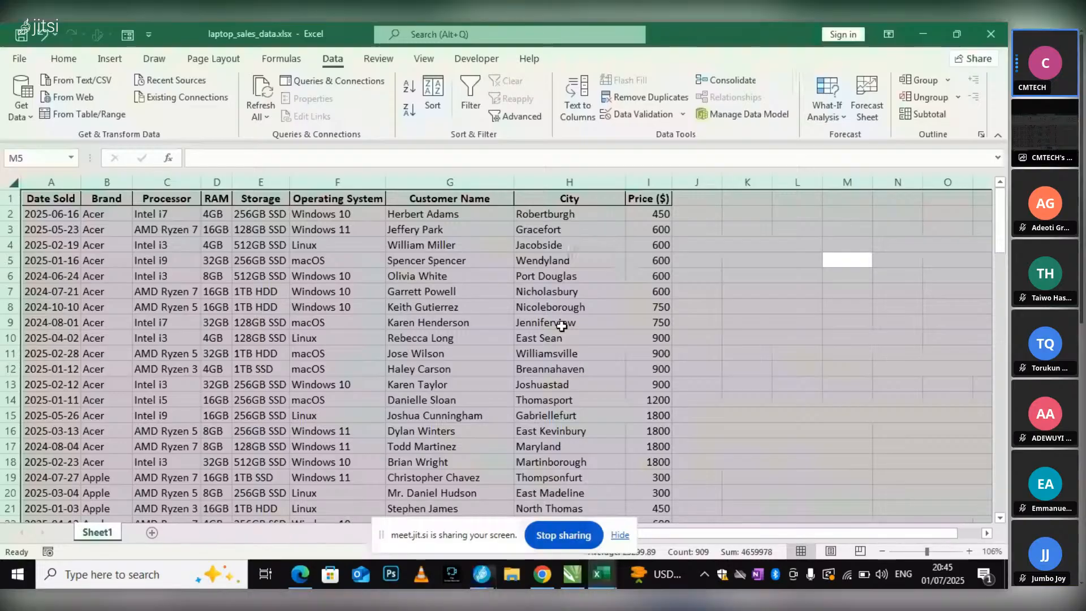
scroll(689, 255, "down", 5)
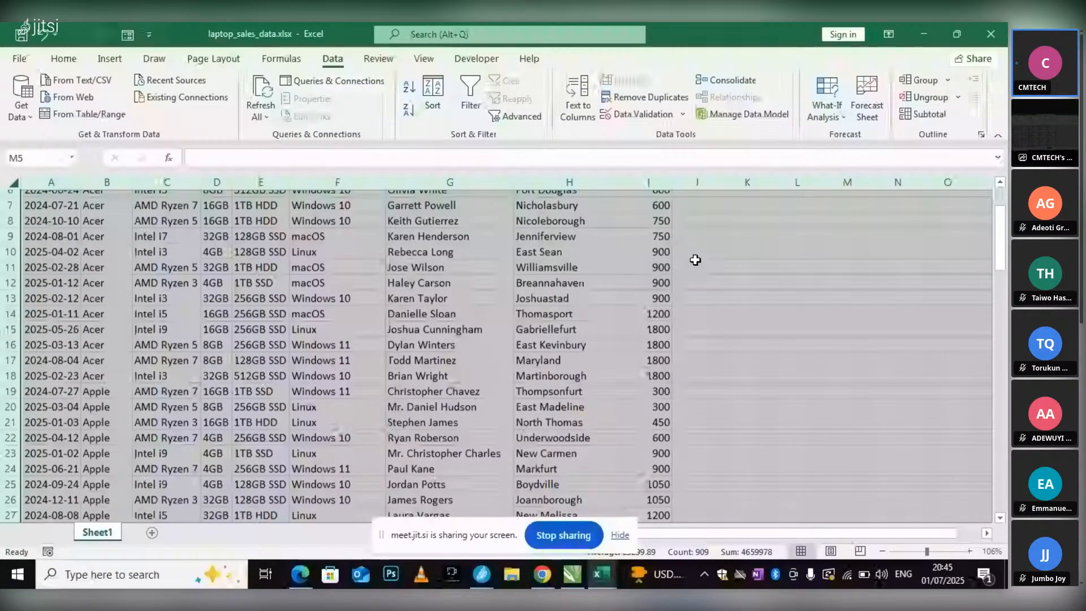
scroll(691, 259, "up", 5)
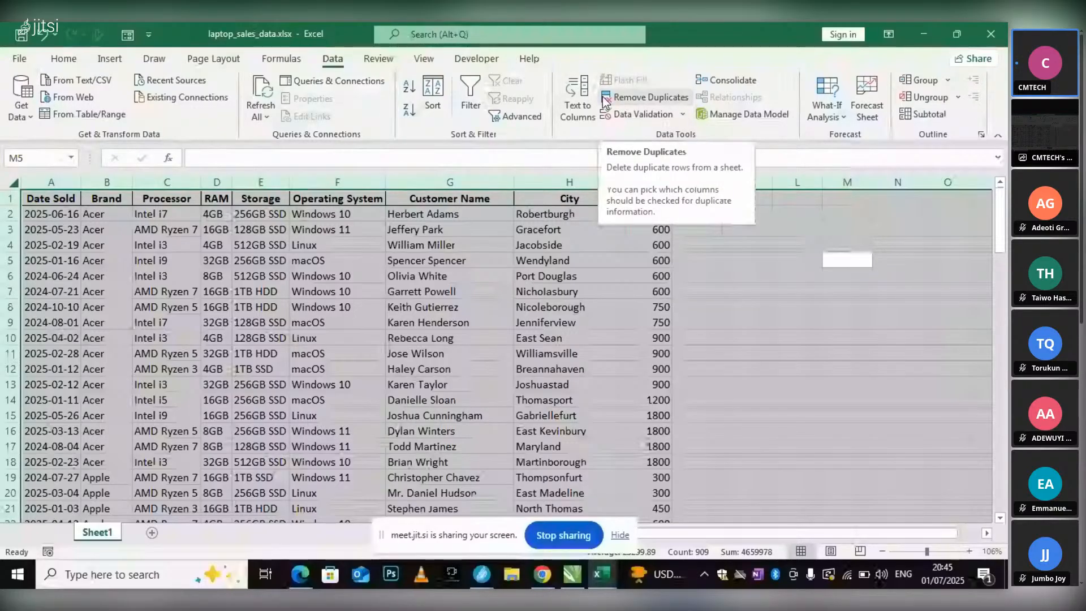
left_click(670, 97)
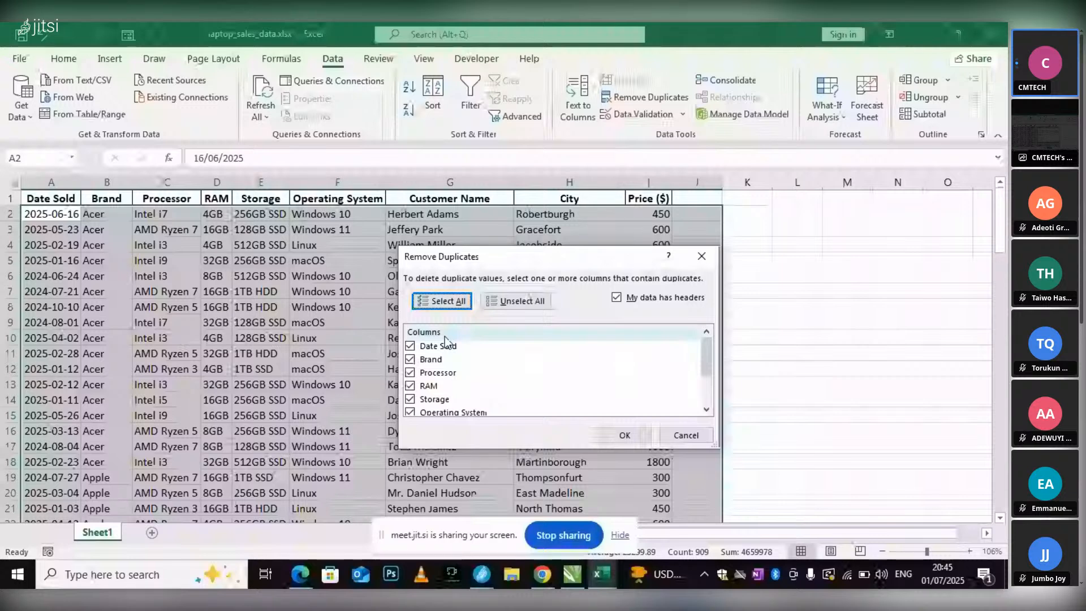
scroll(445, 340, "down", 2)
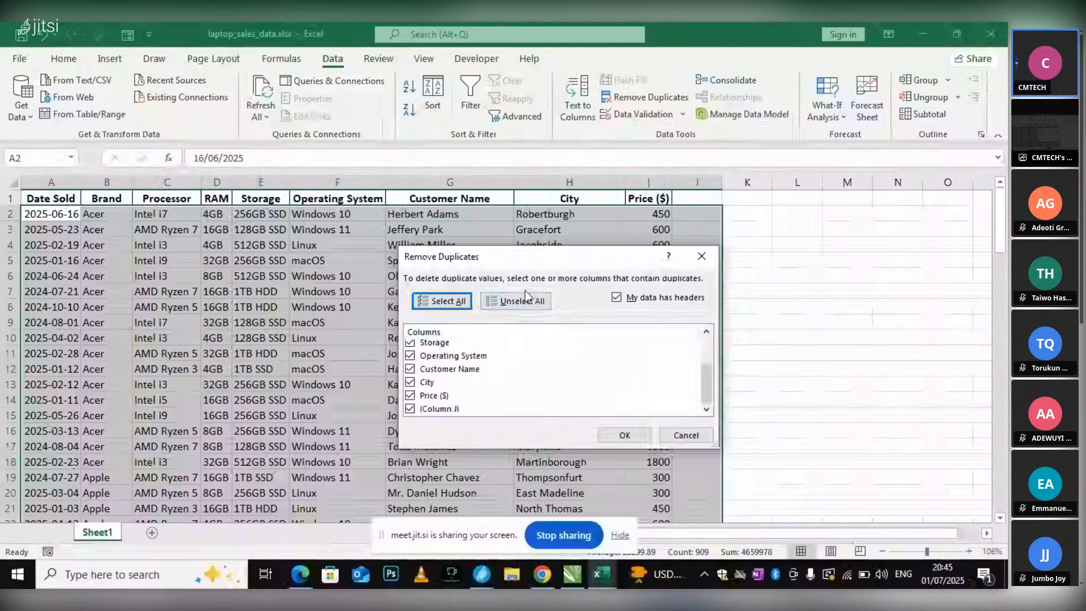
left_click(626, 435)
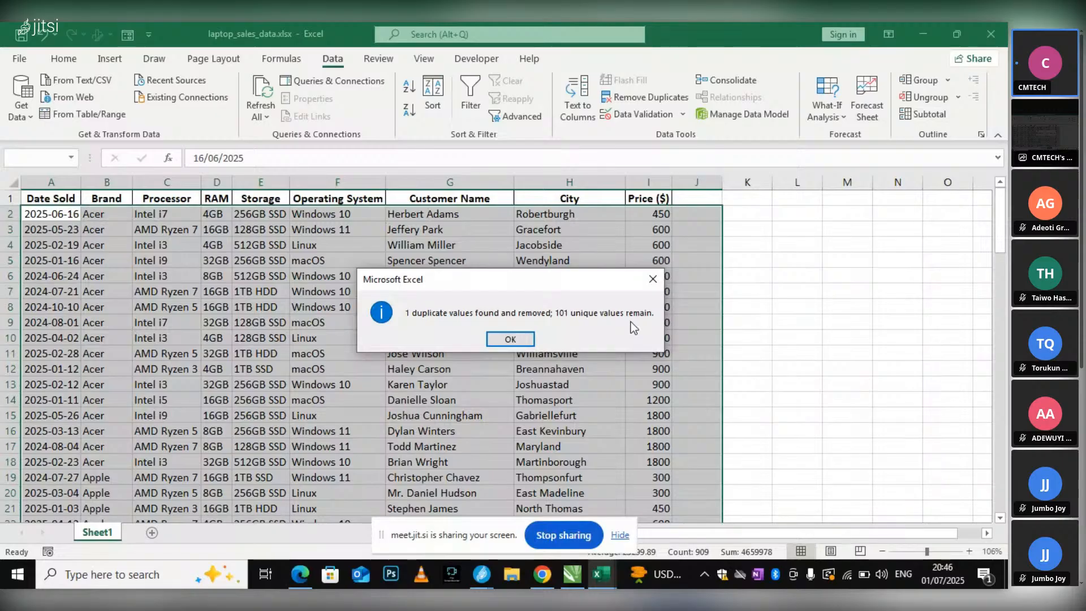
left_click(517, 341)
- Look through the remaining sales rows after removing duplicates
left_click(791, 345)
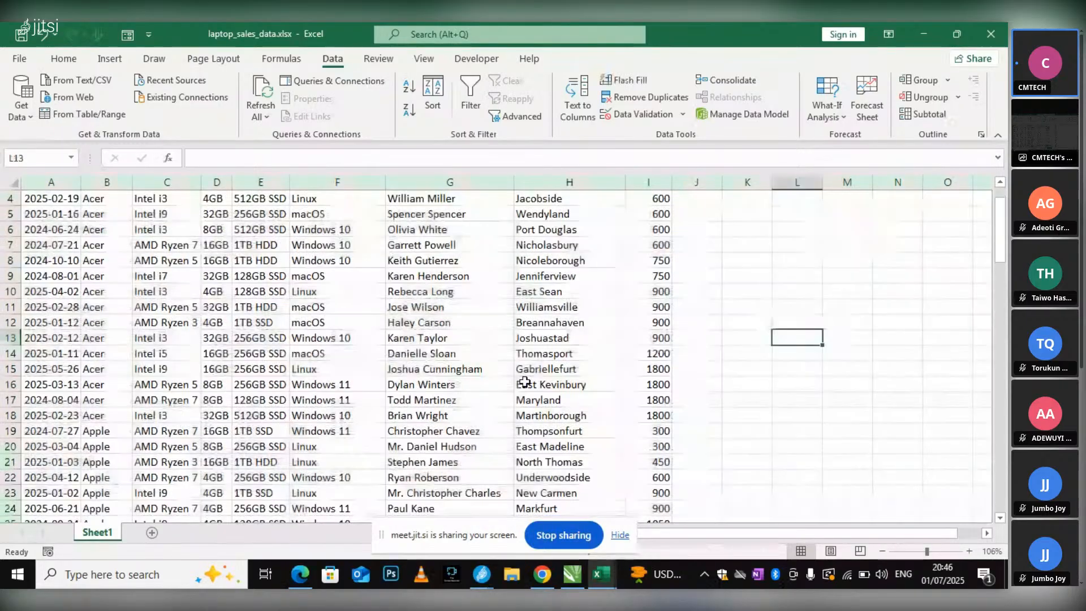
scroll(477, 390, "down", 13)
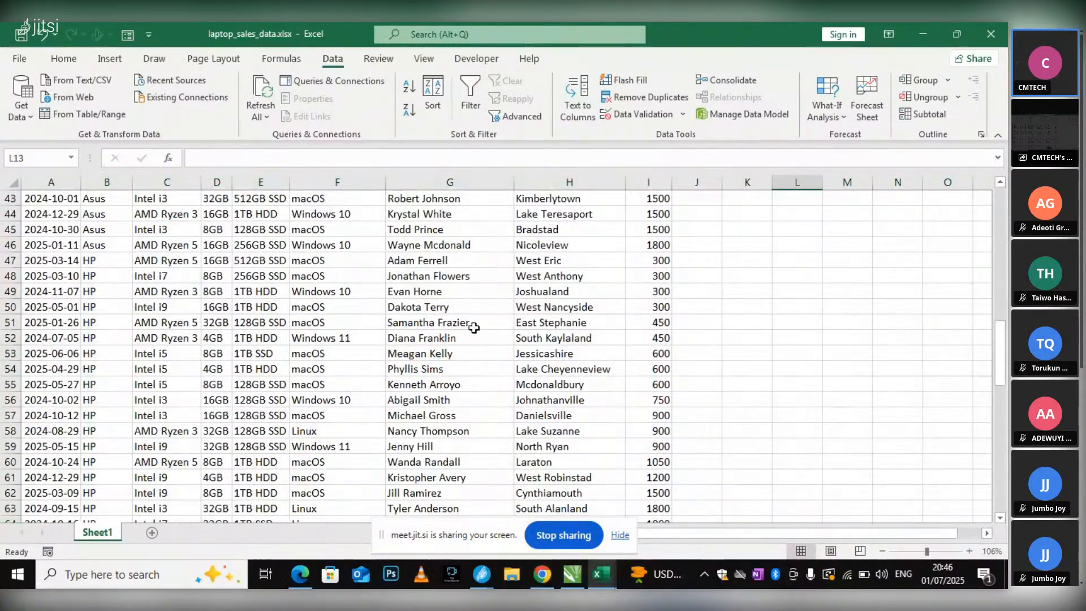
scroll(478, 371, "down", 4)
scroll(596, 211, "up", 4)
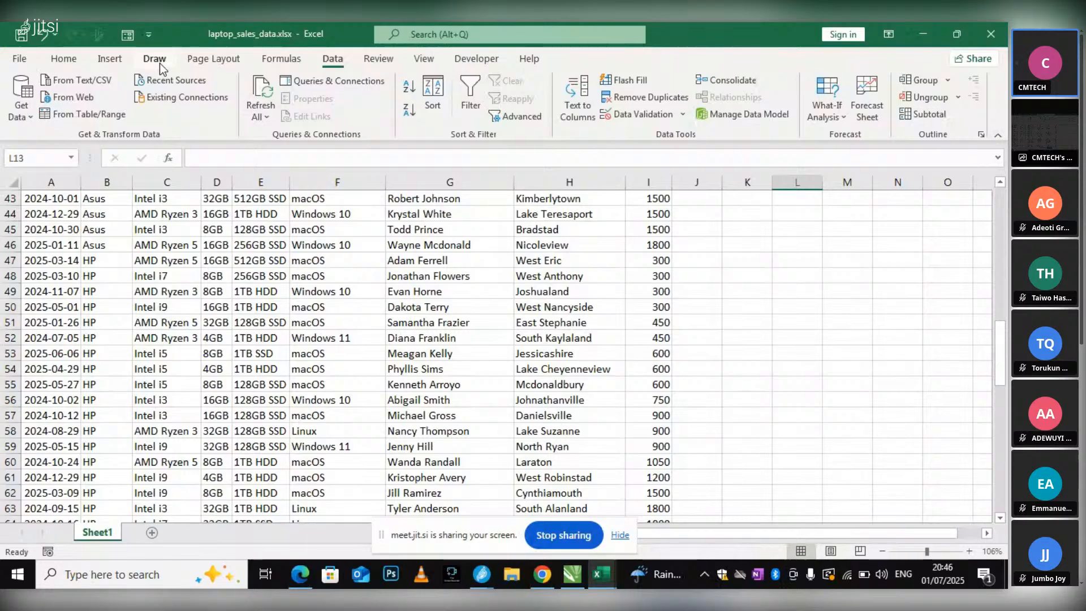
left_click(110, 59)
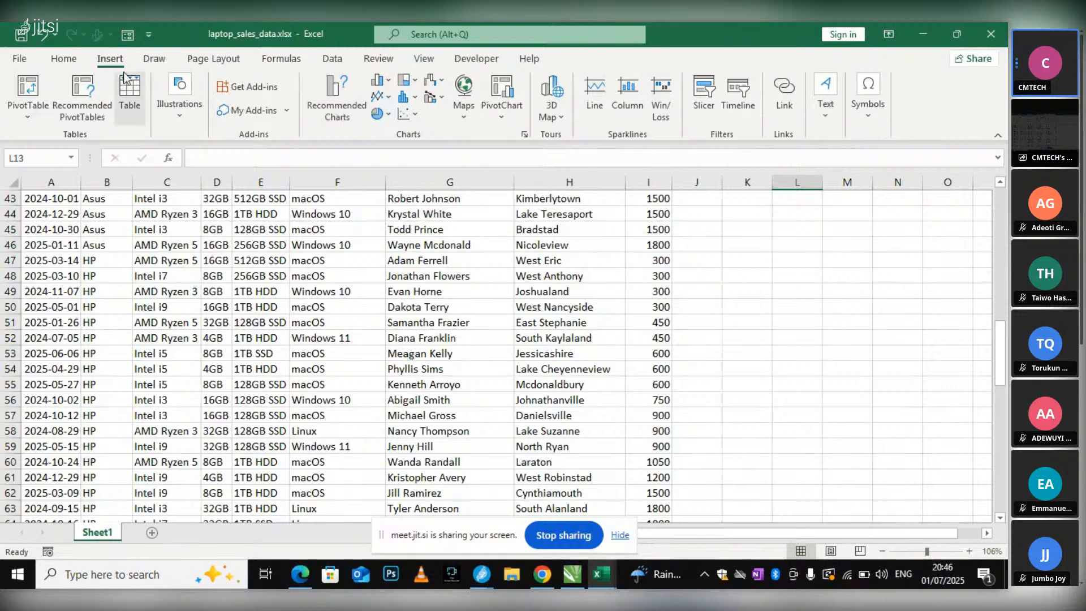
left_click(65, 59)
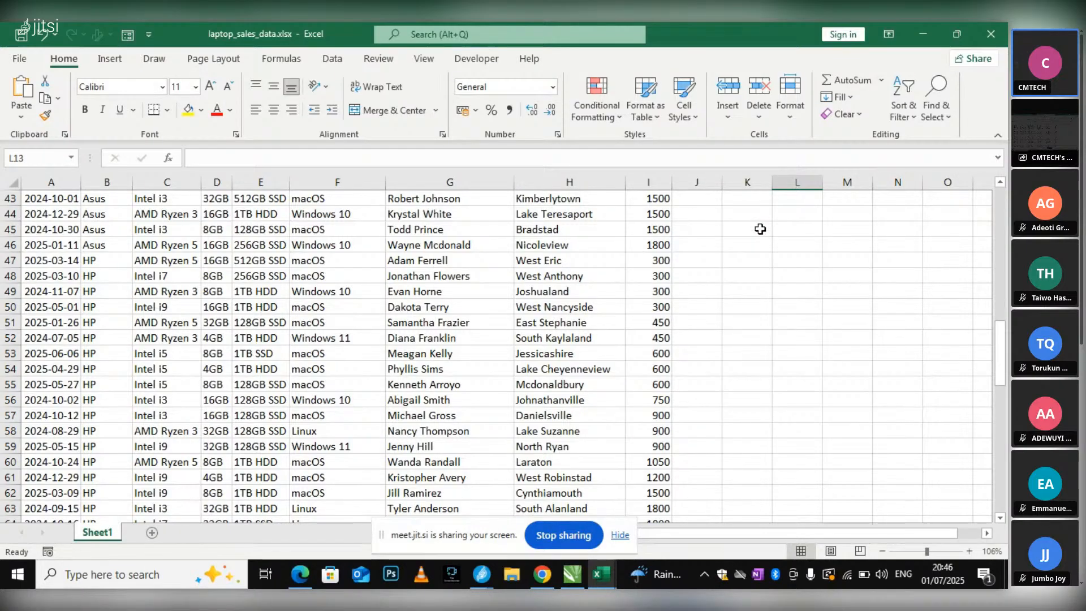
scroll(759, 229, "up", 2)
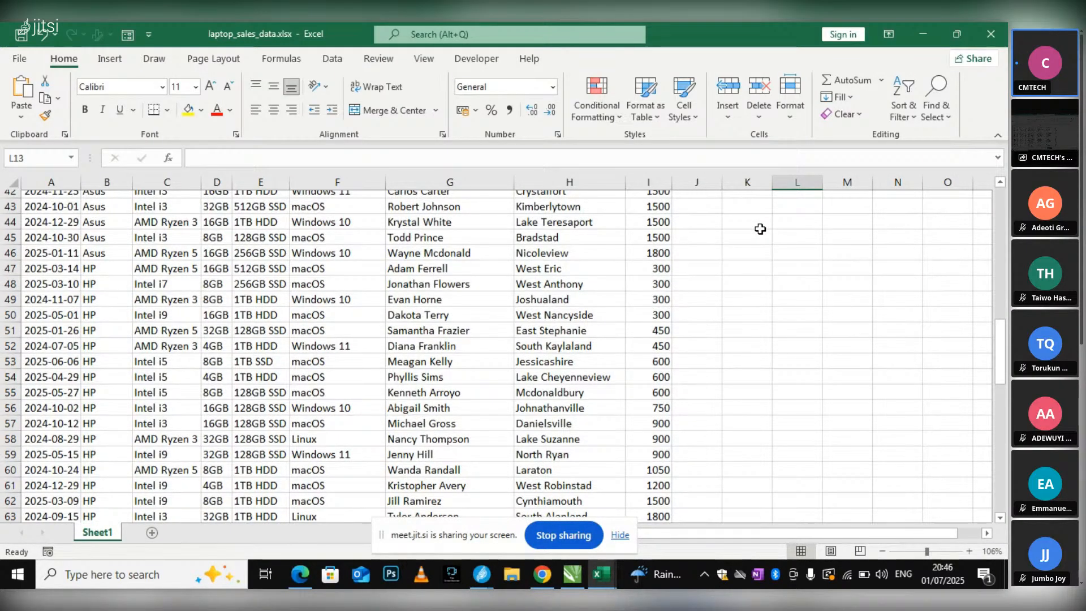
scroll(620, 279, "up", 12)
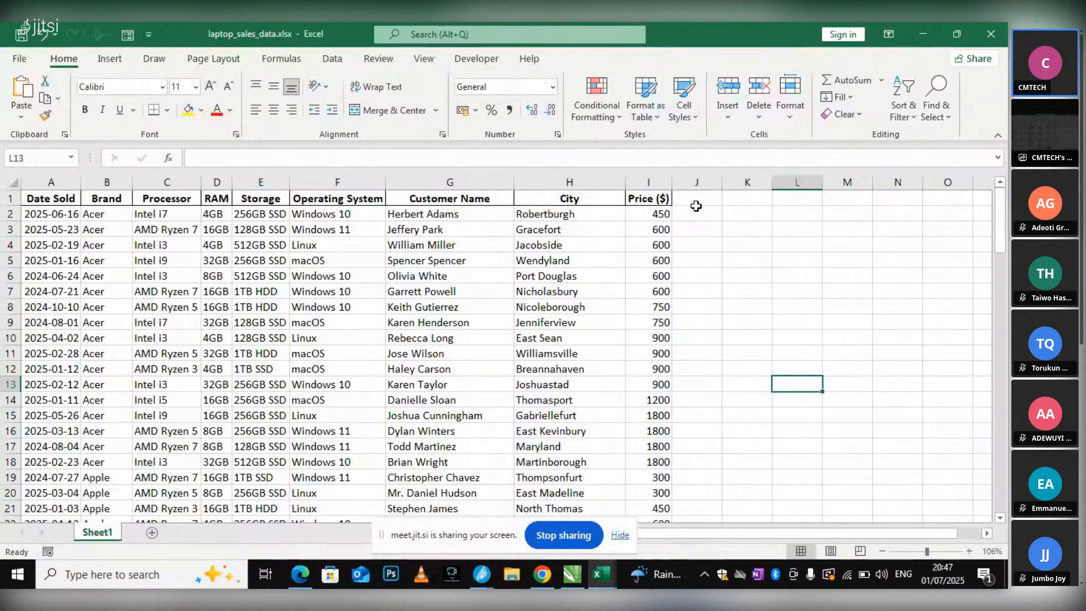
- Switch to the Jitsi Meet window and toggle the meeting's screen sharing
left_click(473, 576)
left_click(472, 456)
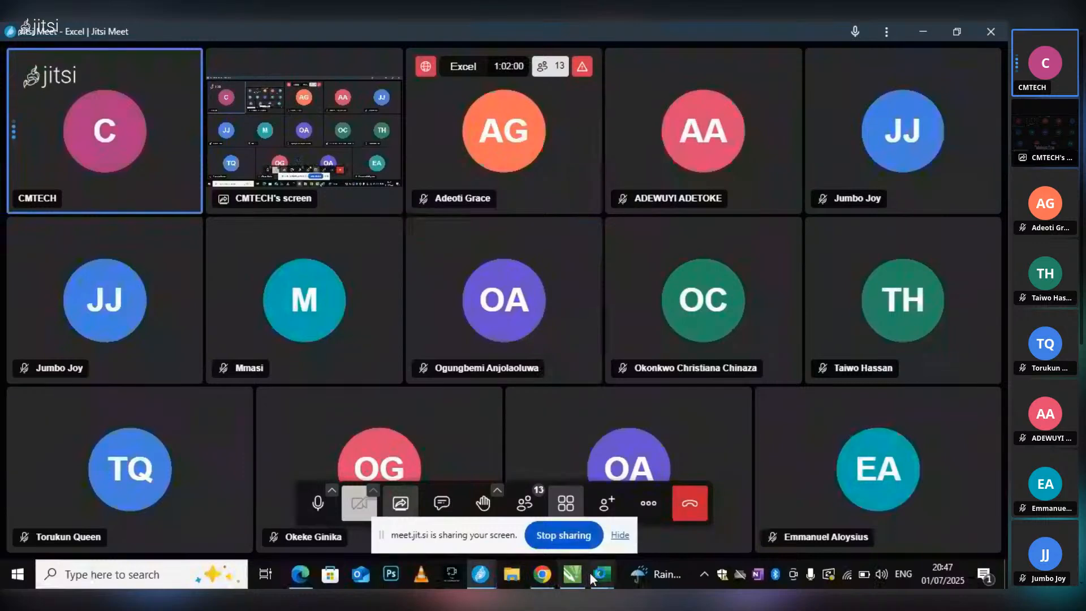
mouse_move(564, 575)
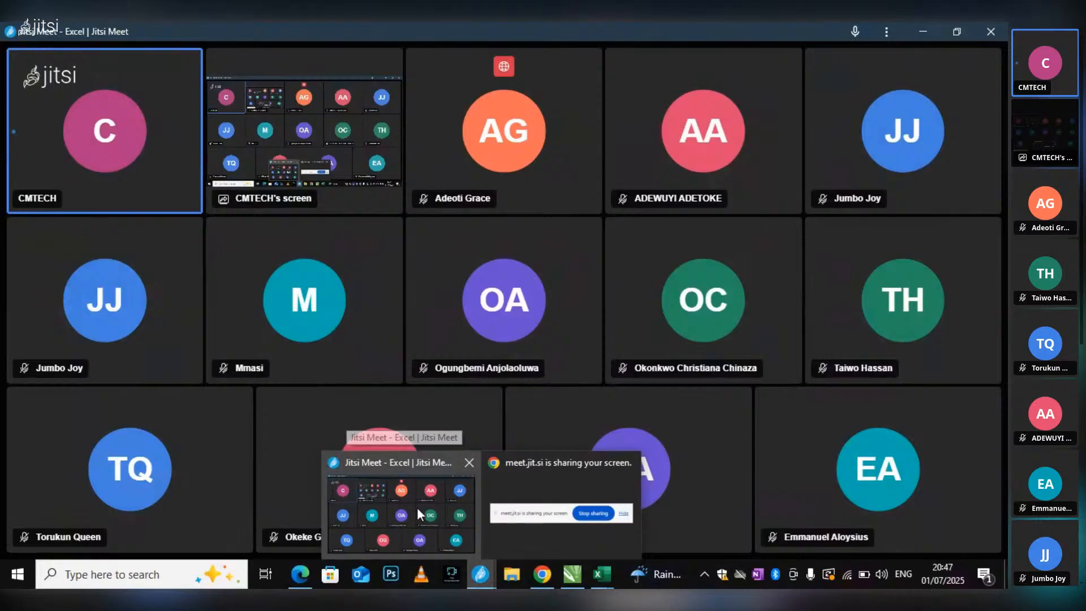
left_click(416, 508)
left_click(408, 505)
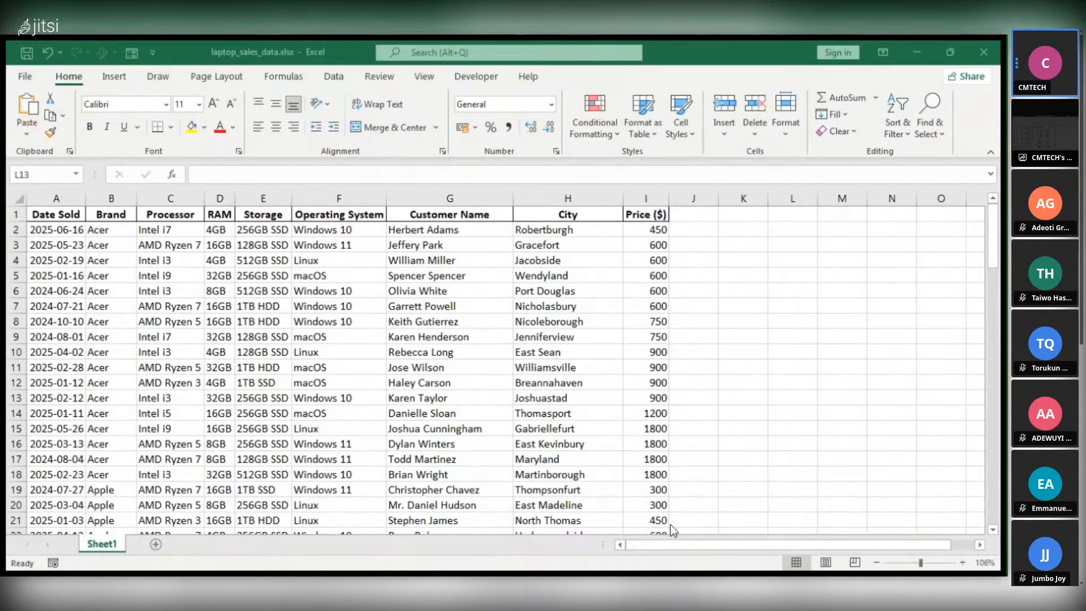
- Select the Price ($) header cell and open its number format choices
left_click(508, 179)
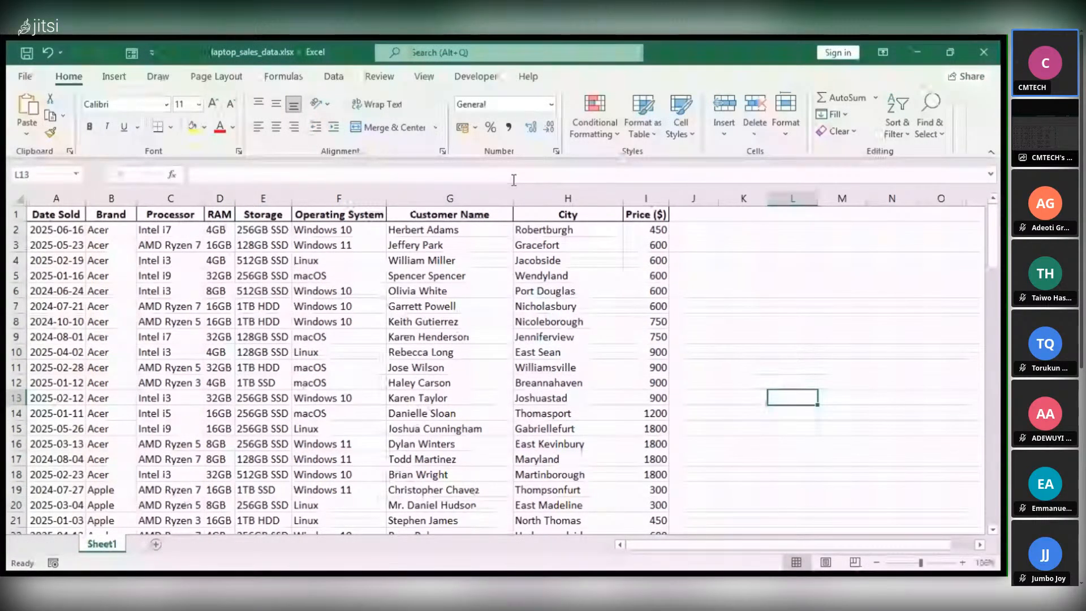
left_click(646, 215)
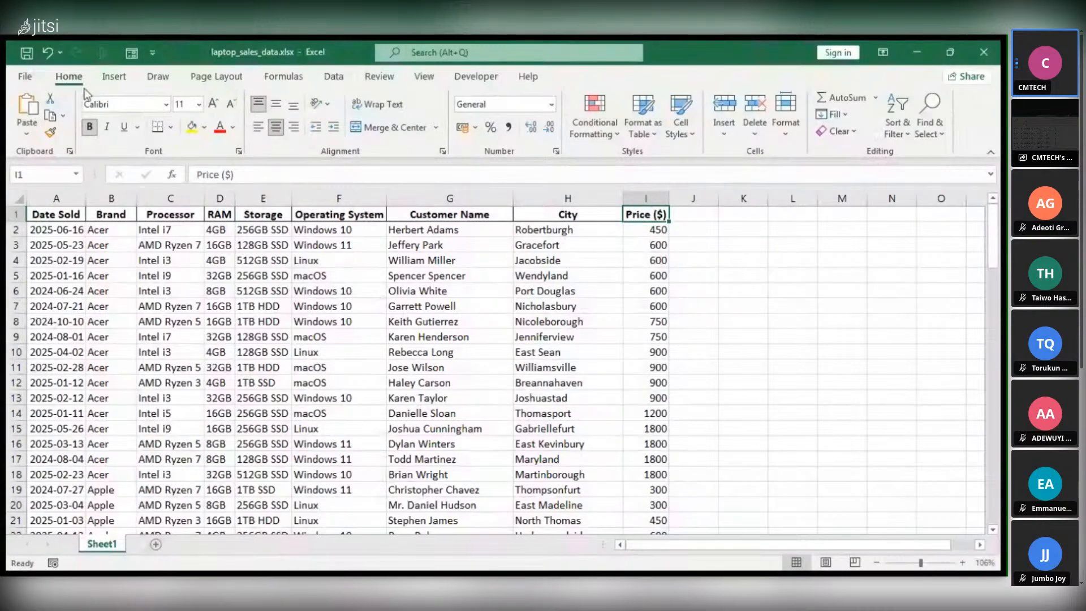
left_click(554, 104)
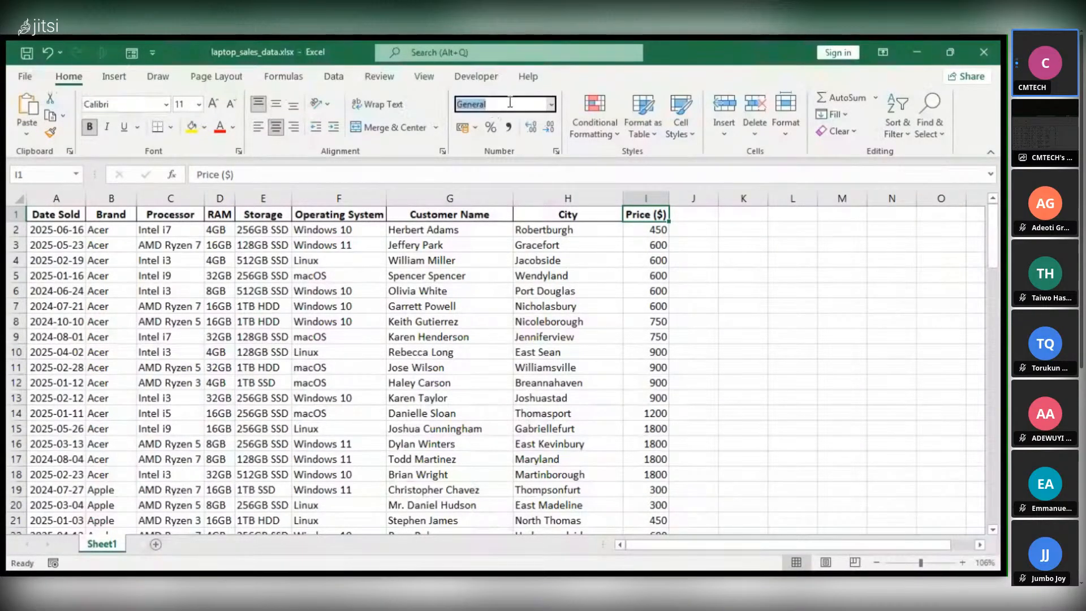
key("BackSpace")
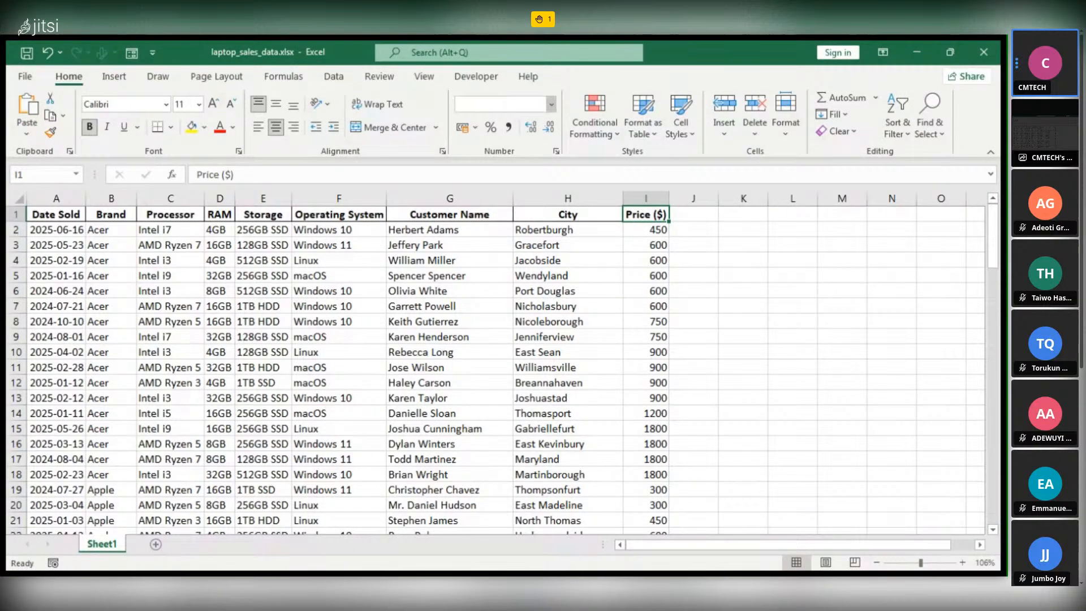
left_click(431, 446)
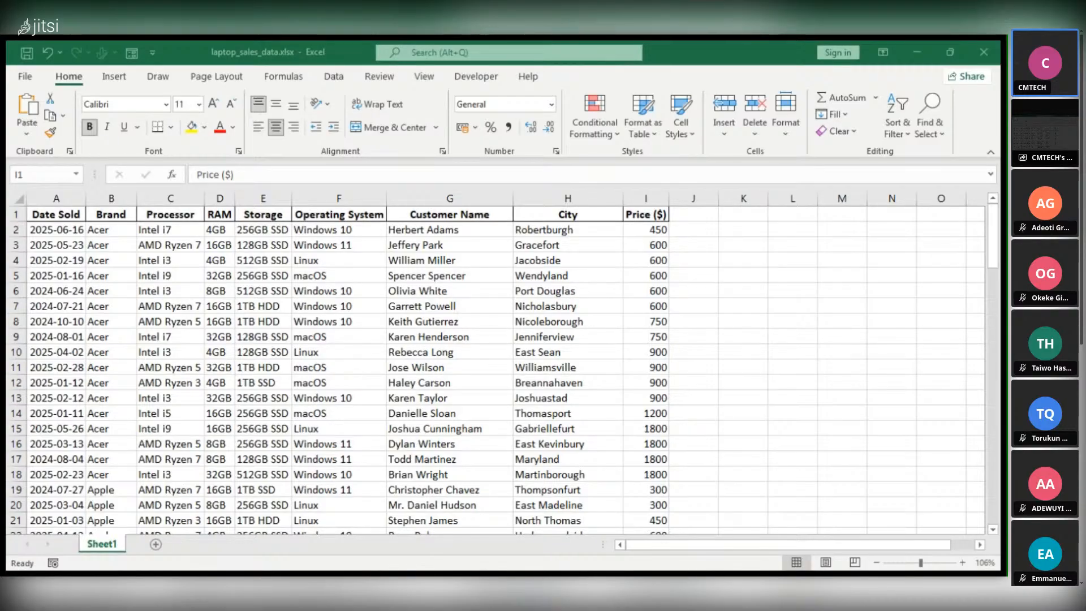
- Extend the selection down the Price ($) column and format it as Currency, replacing that with the dollar Accounting format
key("alt+Tab")
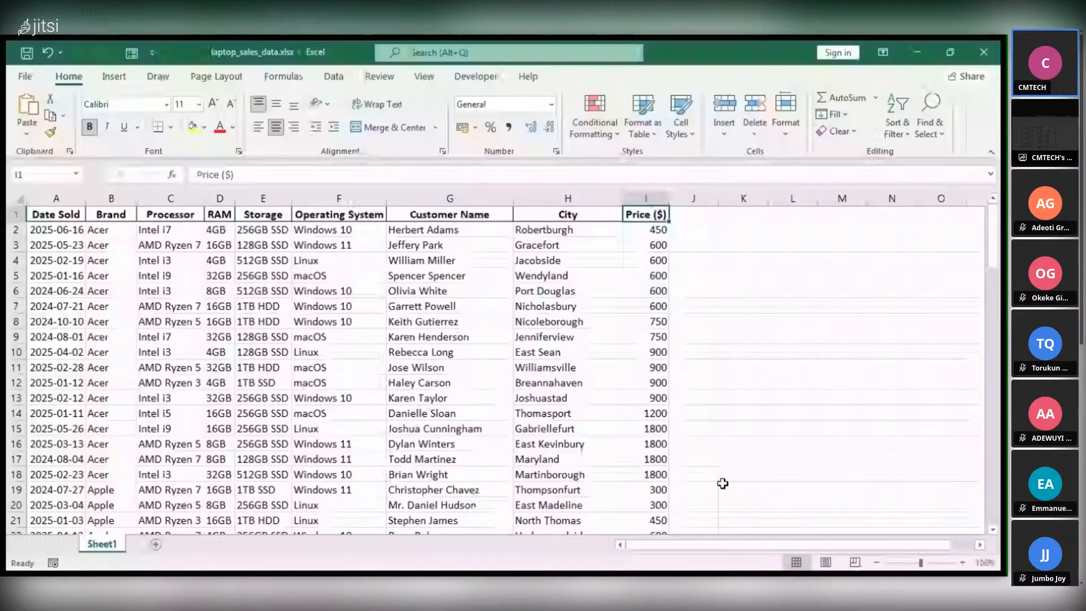
key("ctrl+shift+Down")
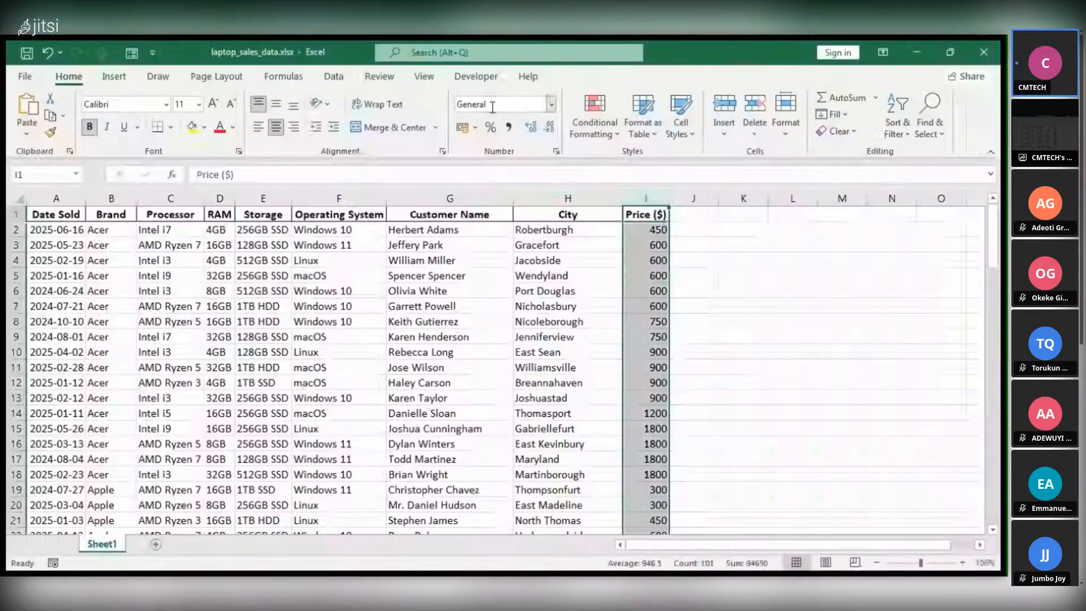
left_click(551, 104)
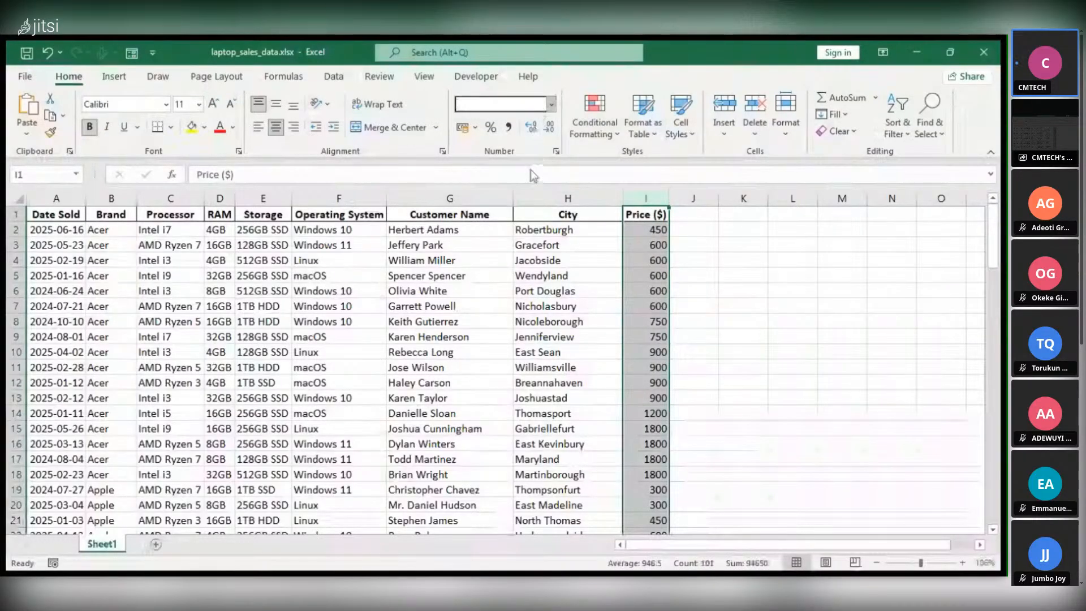
left_click(521, 208)
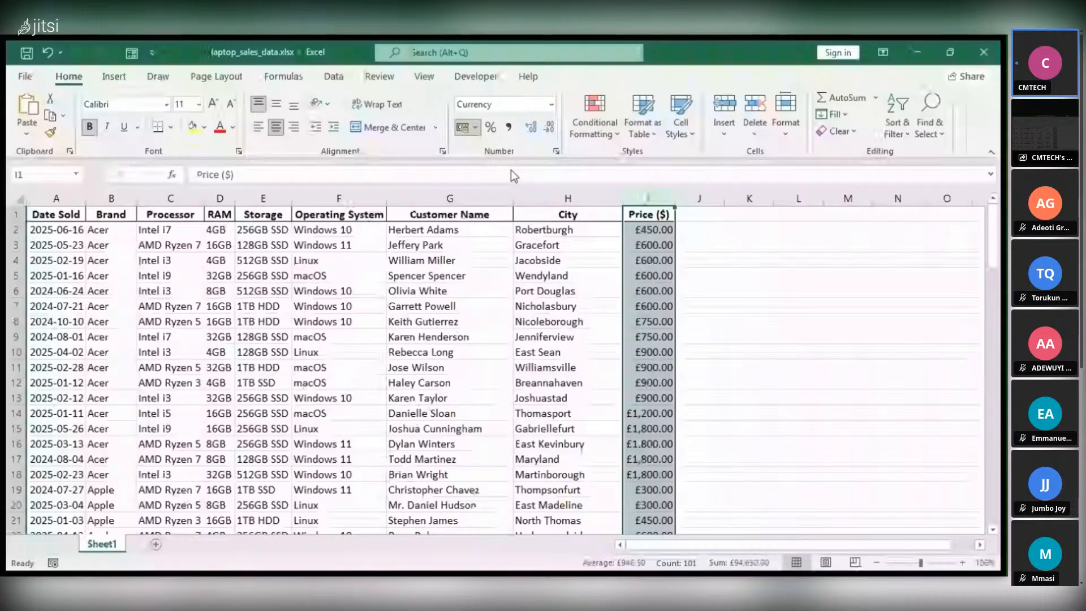
left_click(462, 126)
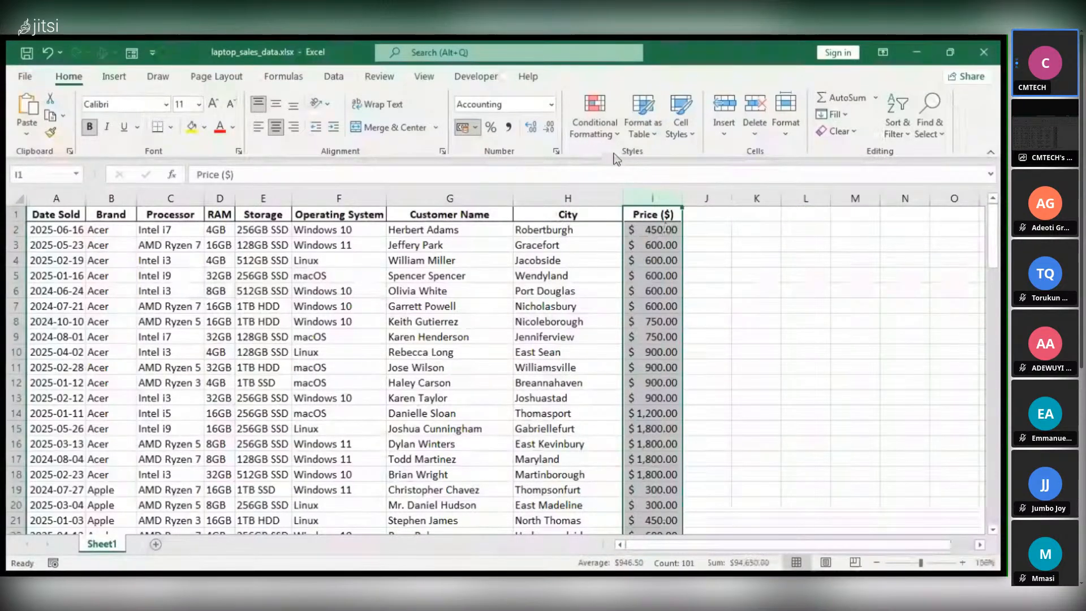
- Remove both decimal places from the Price ($) column's accounting values and check the column
left_click(551, 128)
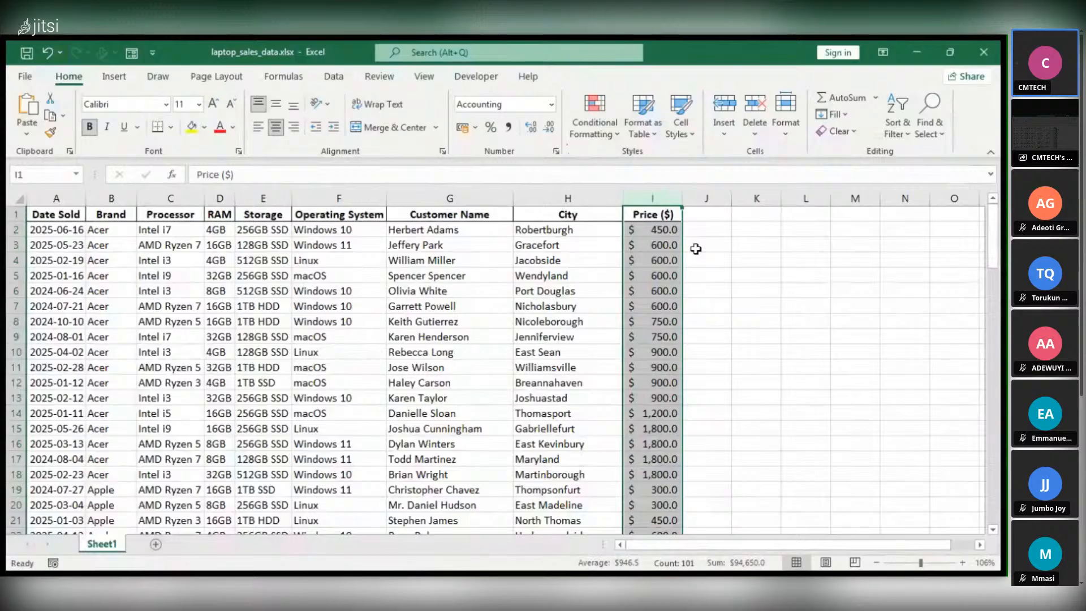
left_click(549, 127)
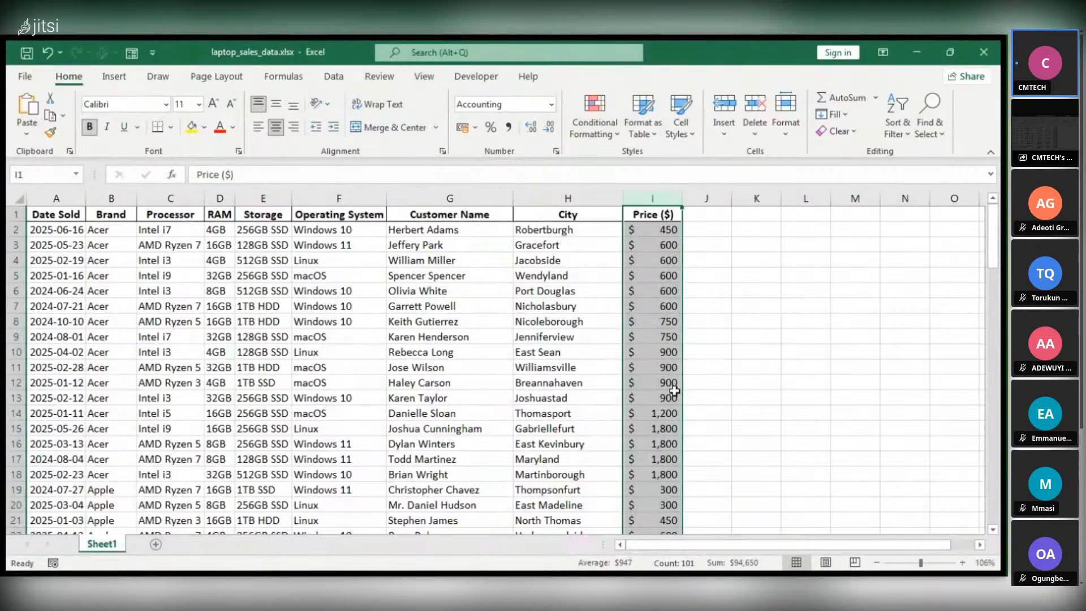
scroll(678, 294, "down", 3)
scroll(681, 263, "up", 2)
scroll(681, 249, "up", 1)
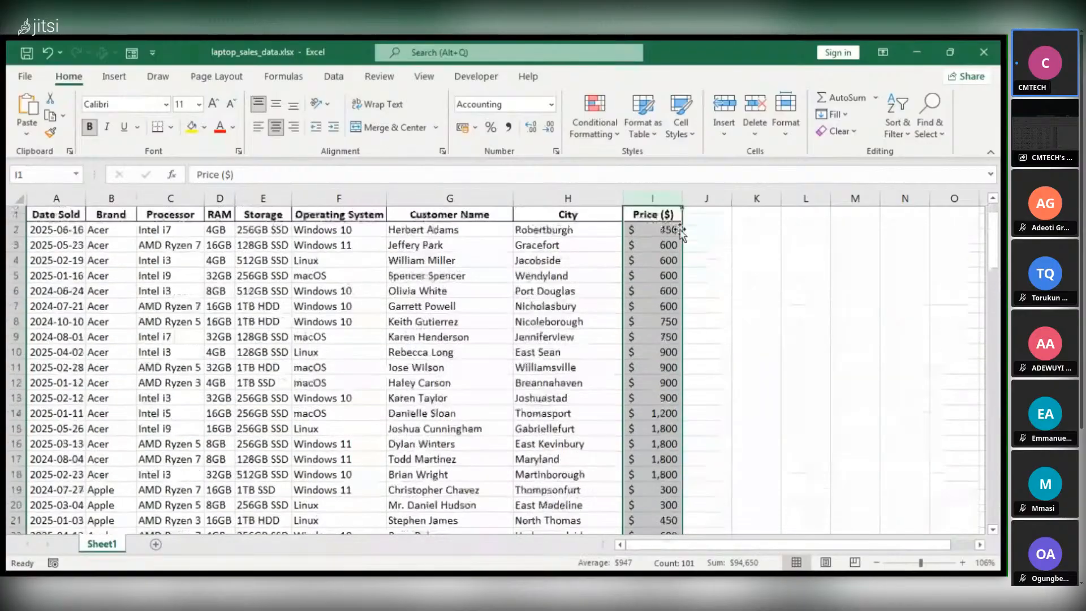
left_click(756, 245)
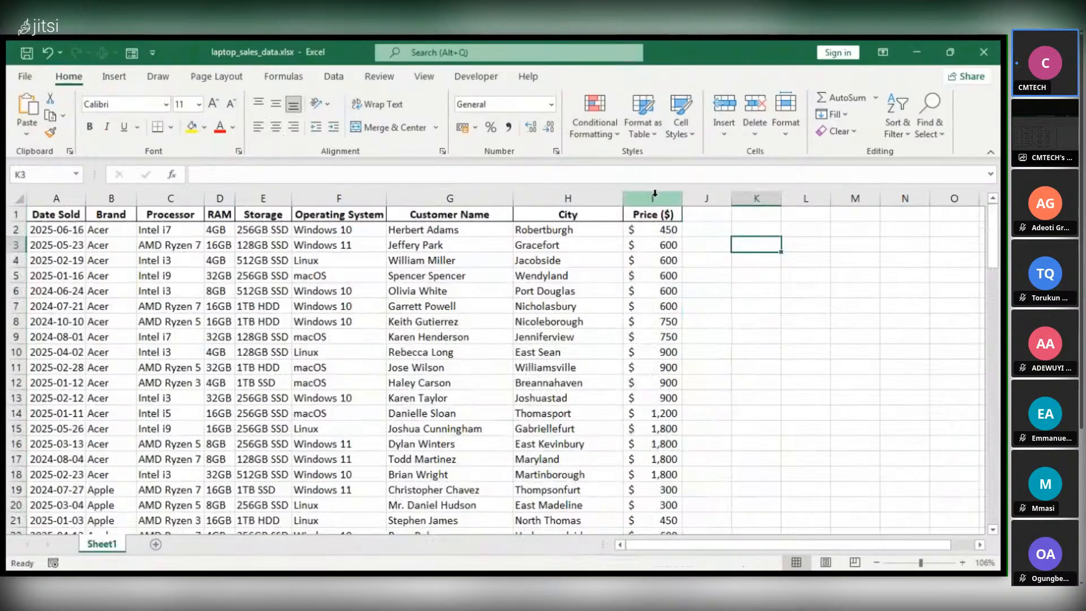
- Apply Short Date to the Date Sold column and replace it with the Long Date format
left_click(654, 201)
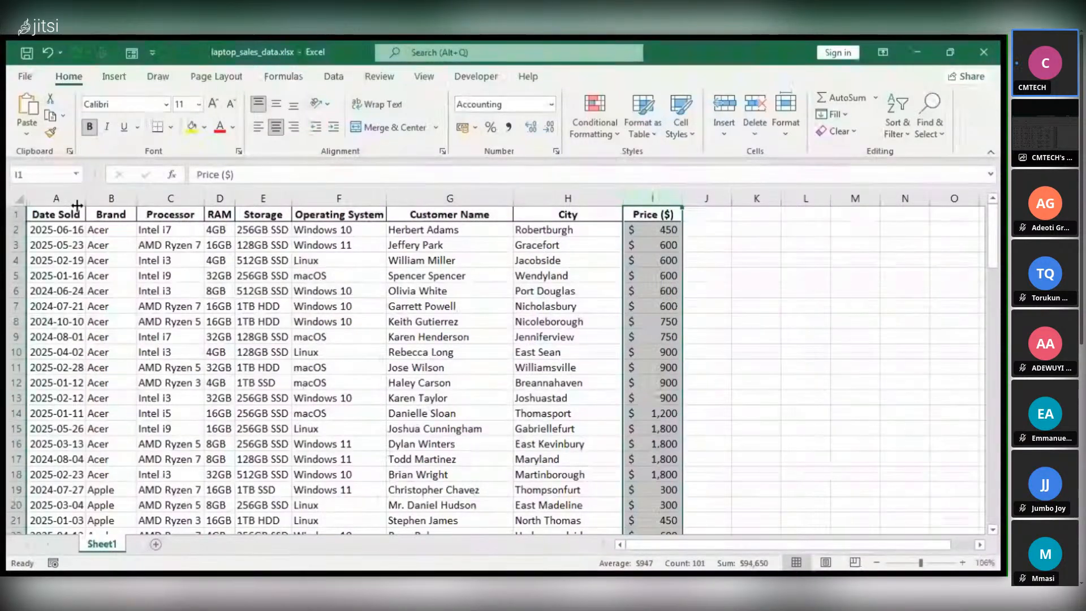
key("ctrl+Home")
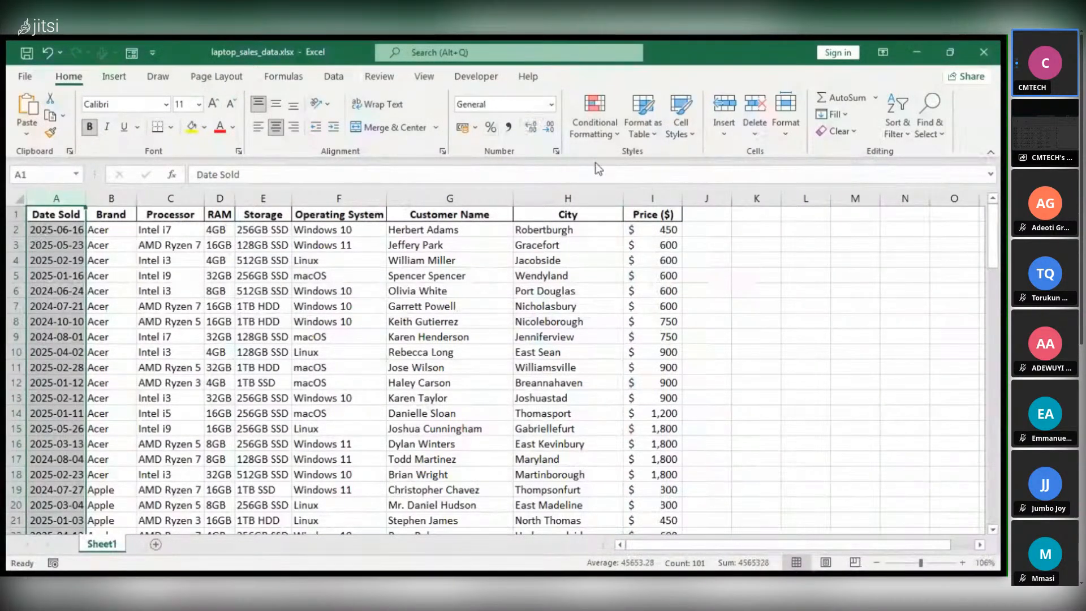
left_click(553, 111)
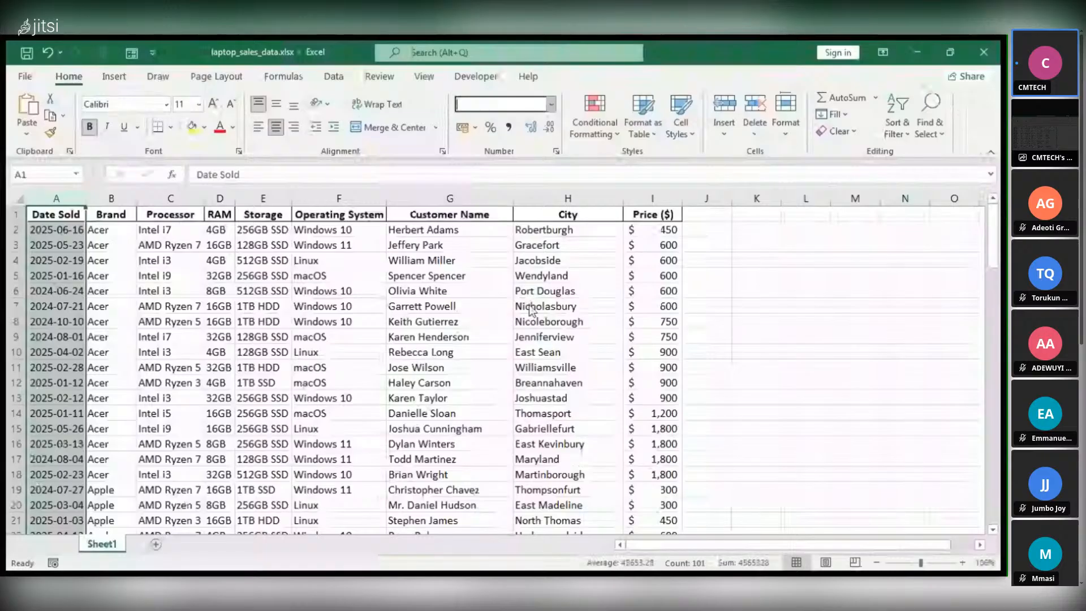
left_click(549, 275)
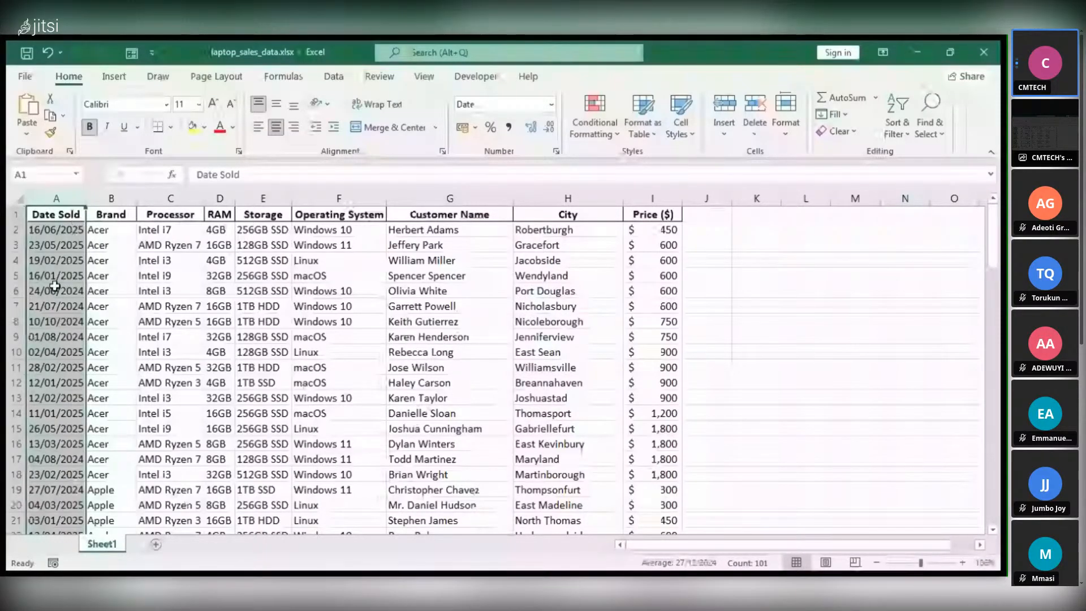
left_click(523, 315)
scroll(77, 276, "down", 2)
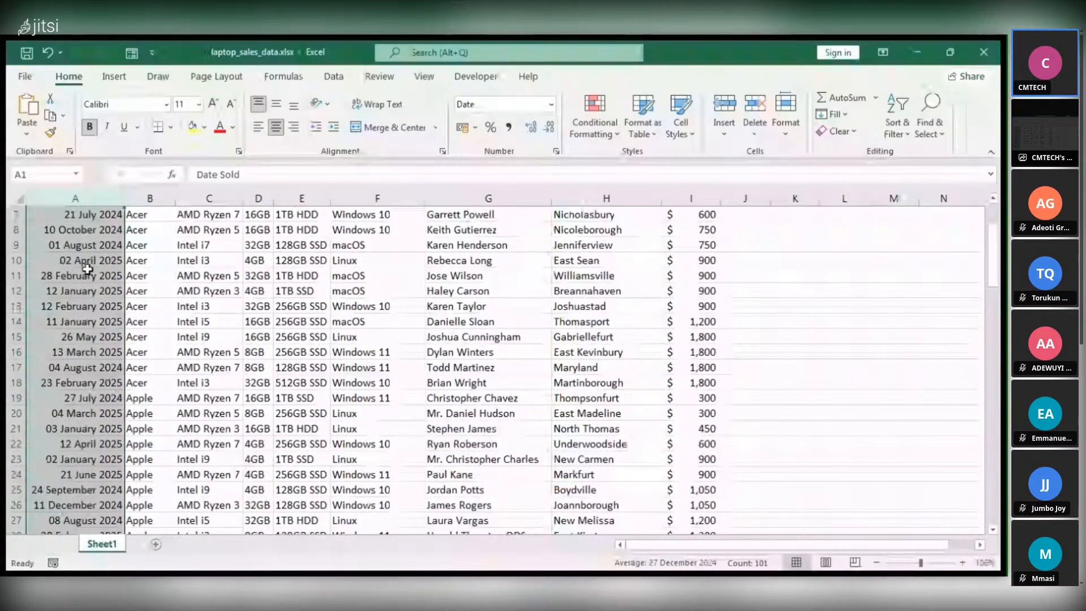
scroll(79, 283, "down", 4)
scroll(93, 338, "up", 6)
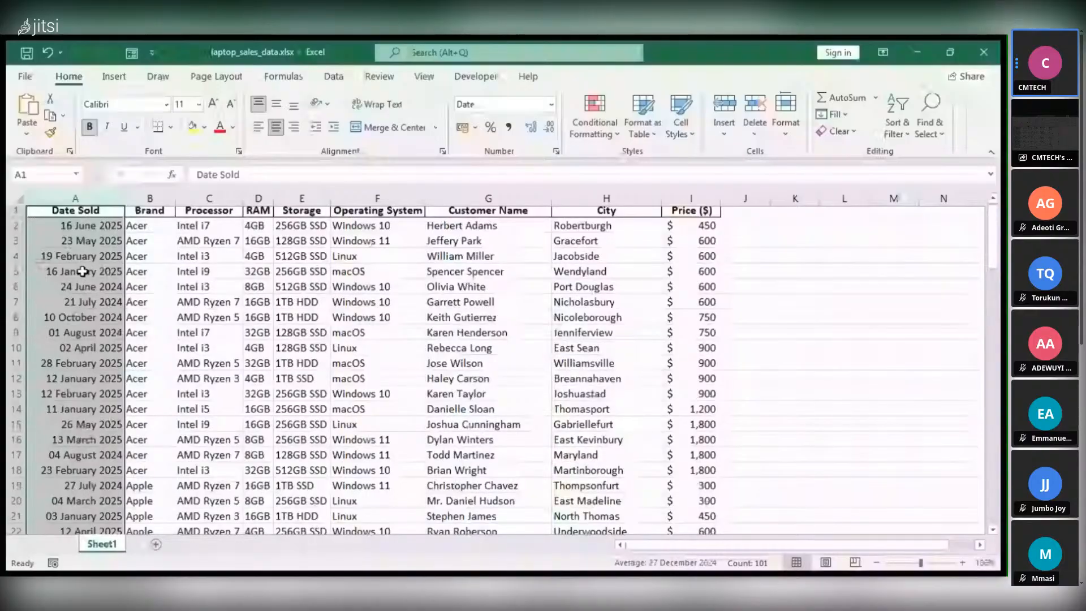
scroll(82, 271, "up", 1)
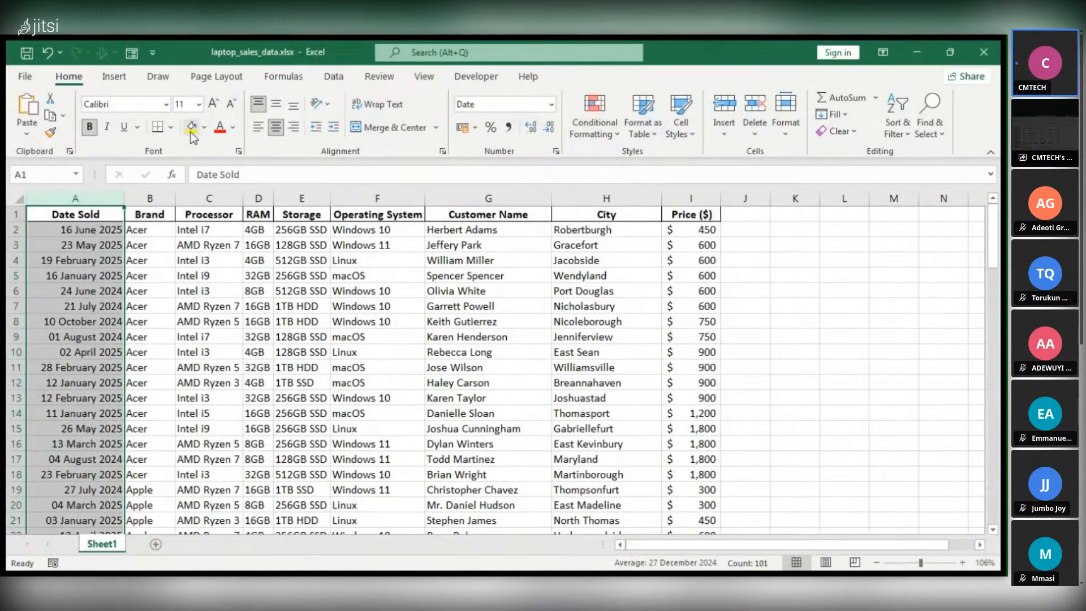
- Left-align the Date Sold column and check the aligned dates
left_click(256, 127)
scroll(79, 290, "down", 1)
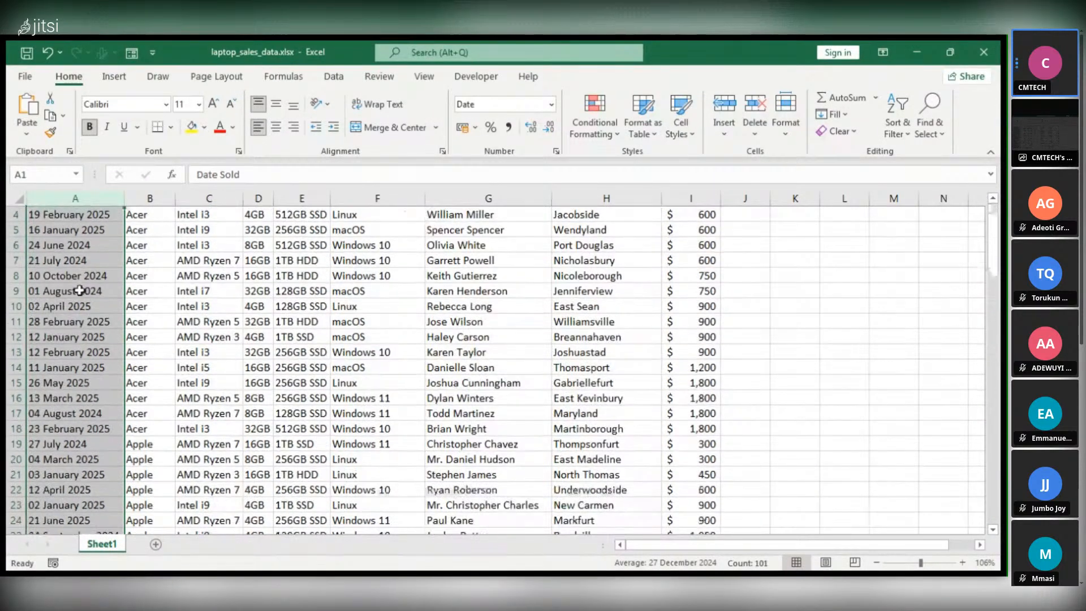
scroll(296, 407, "down", 2)
scroll(179, 285, "up", 3)
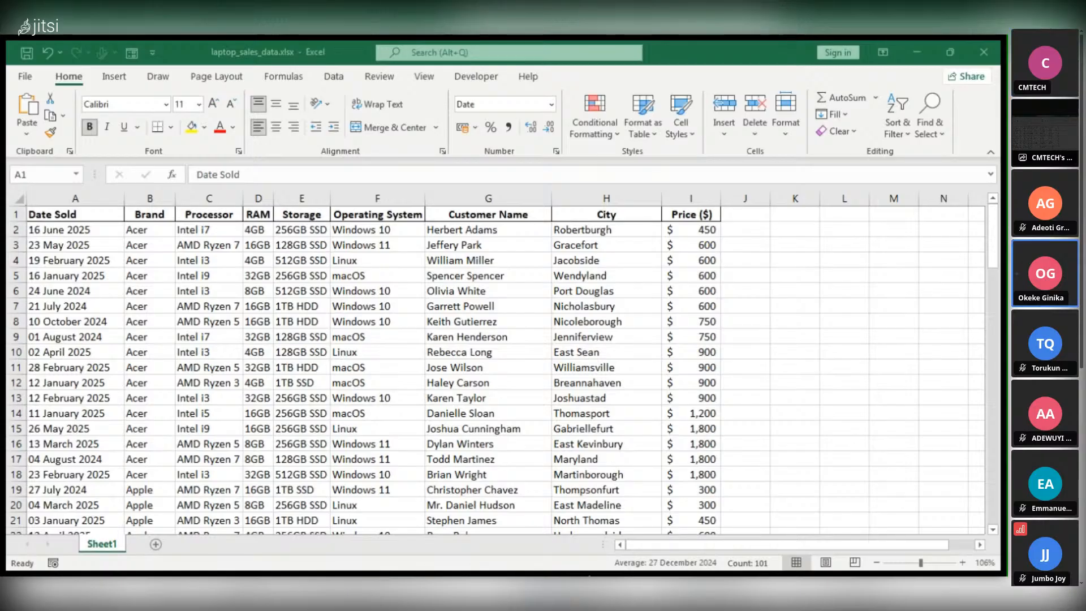
left_click(678, 542)
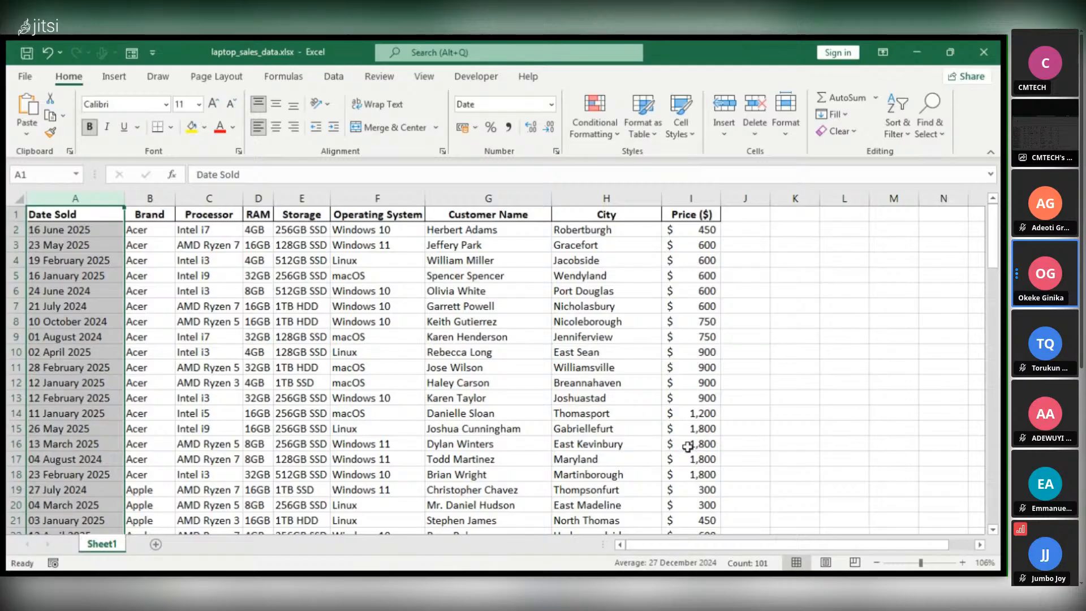
left_click(766, 378)
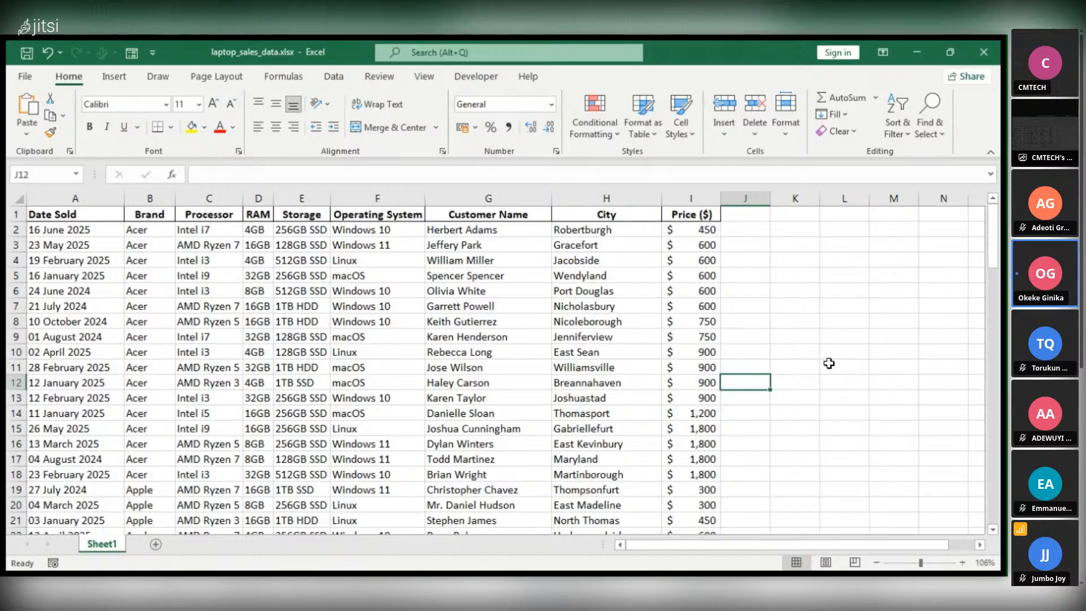
- Undo the Date Sold alignment and date formats, along with the Price ($) column's decimal and Accounting formatting
key("ctrl+z")
key("ctrl+z")
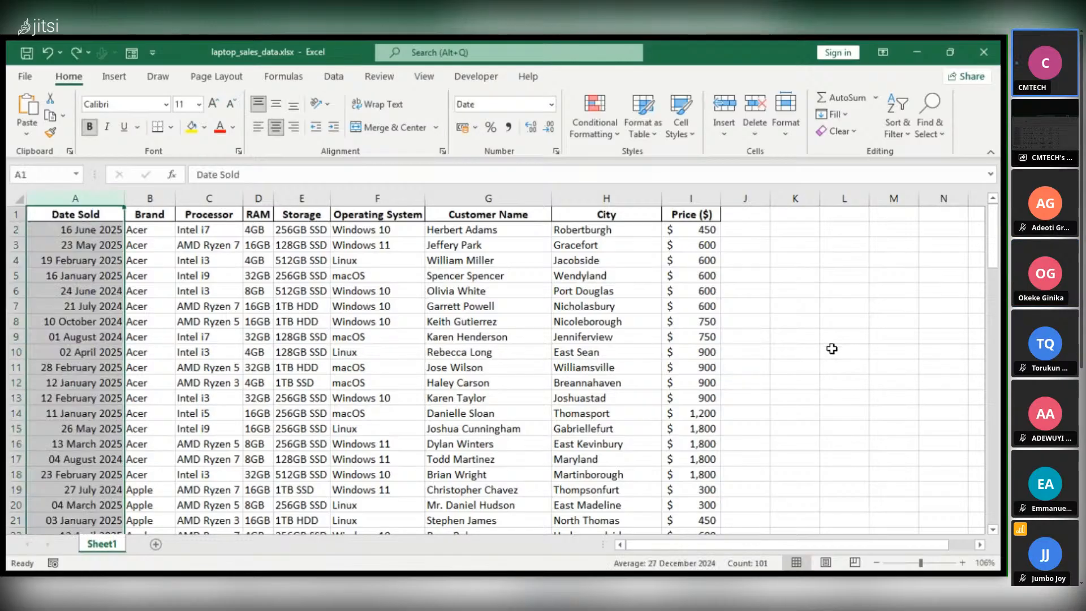
key("ctrl+z")
key("ctrl+z")
key("ctrl+z")
key("ctrl+z")
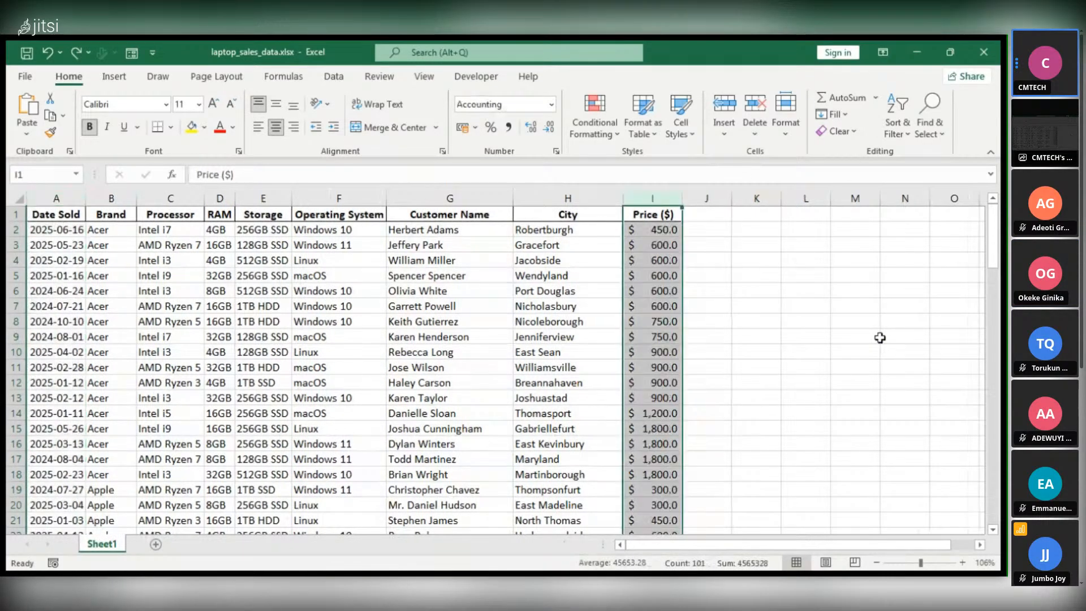
key("ctrl+z")
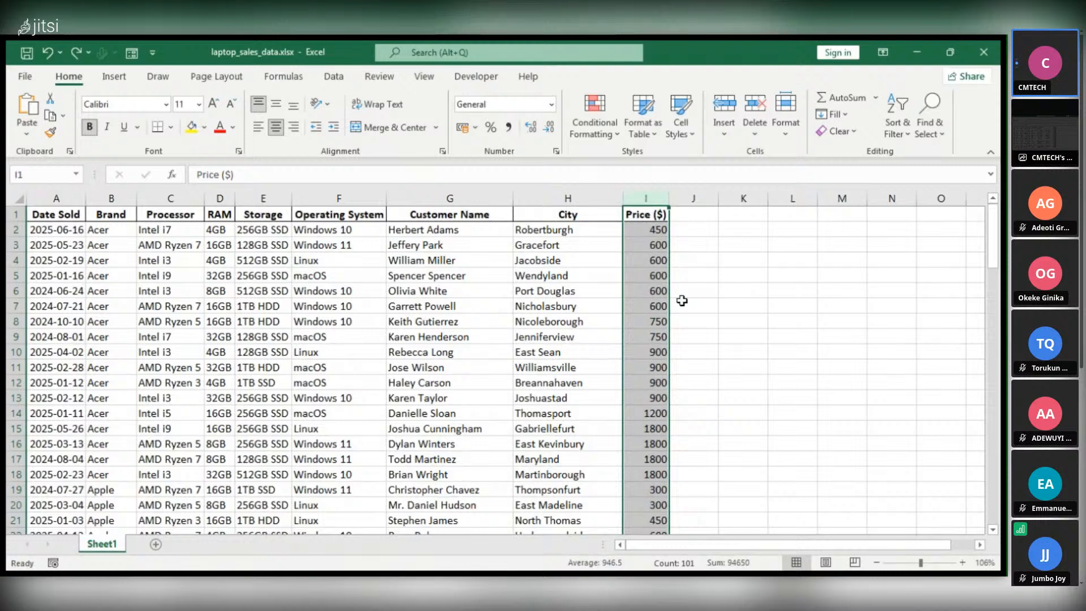
left_click(746, 261)
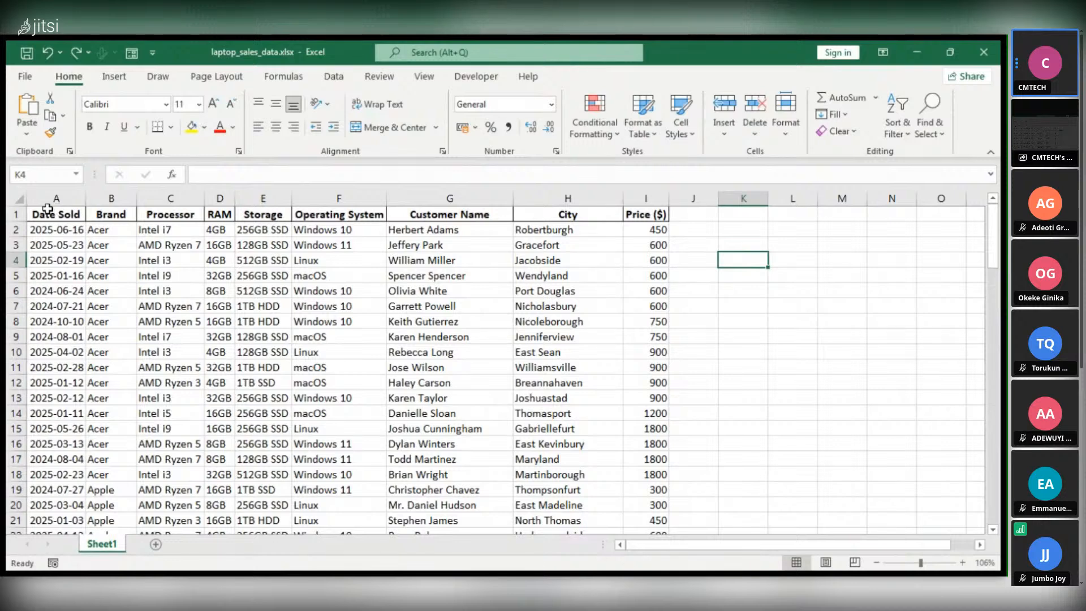
- Format the entire Price ($) column as dollar Accounting with no decimal places
left_click(647, 197)
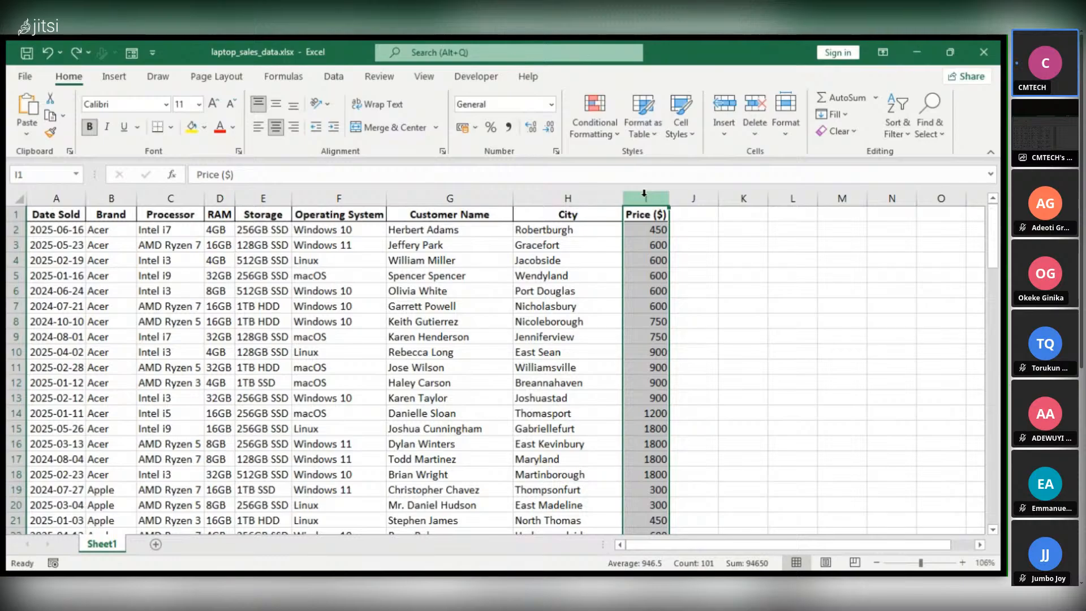
left_click(551, 106)
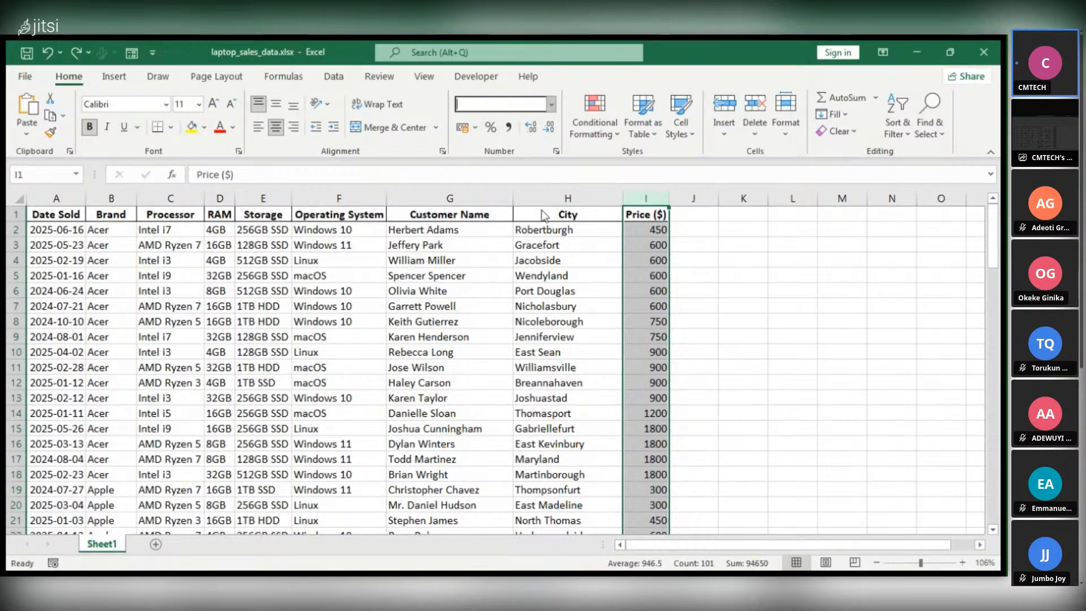
key("ctrl+shift+4")
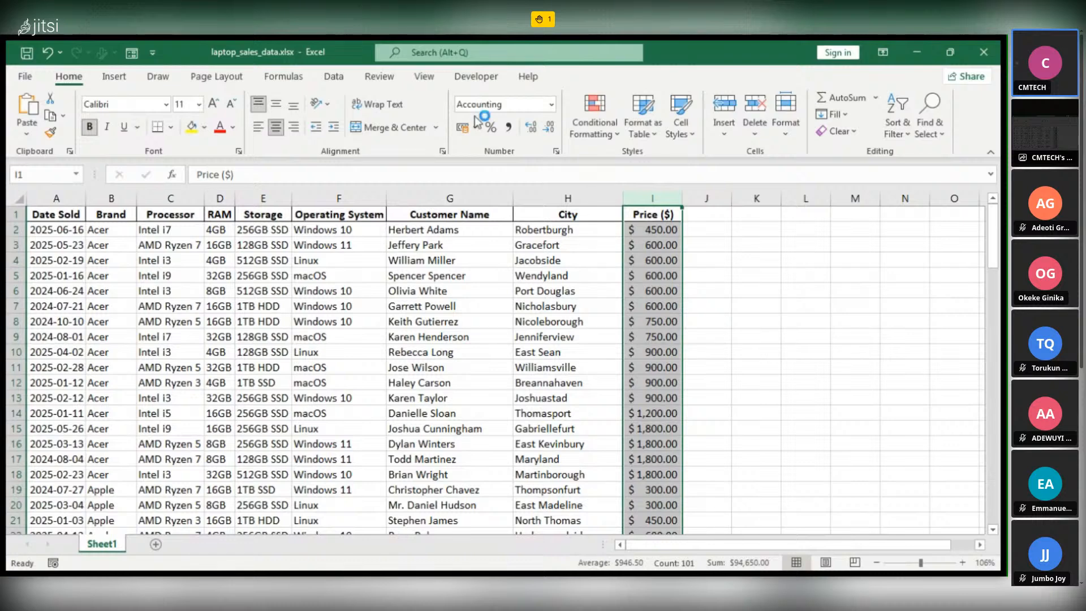
left_click(548, 129)
left_click(548, 129)
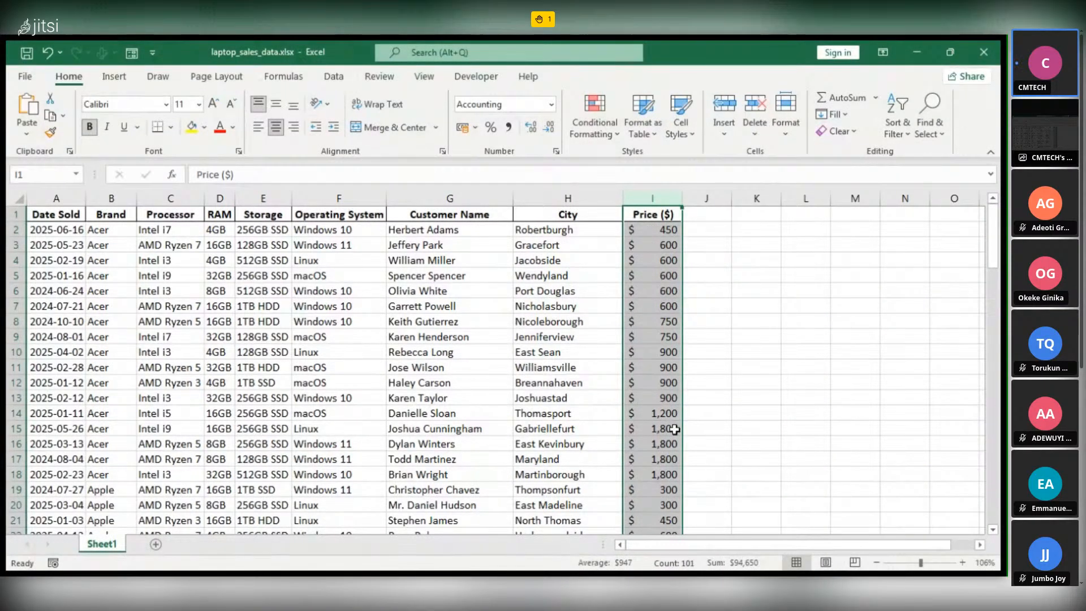
scroll(675, 429, "down", 2)
scroll(667, 272, "up", 2)
left_click(654, 215)
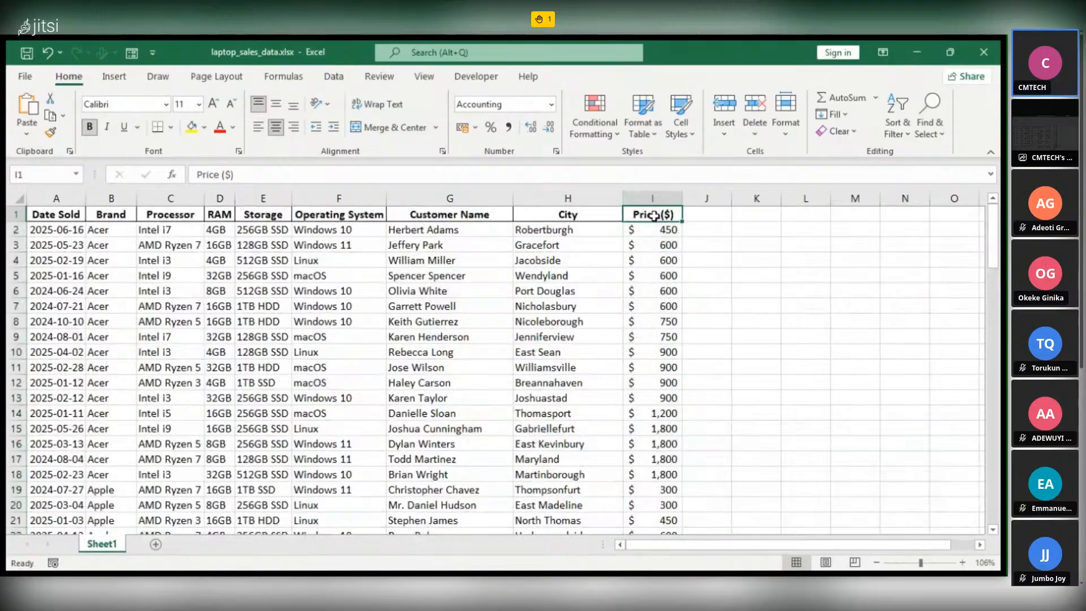
left_click(651, 258)
left_click(648, 290)
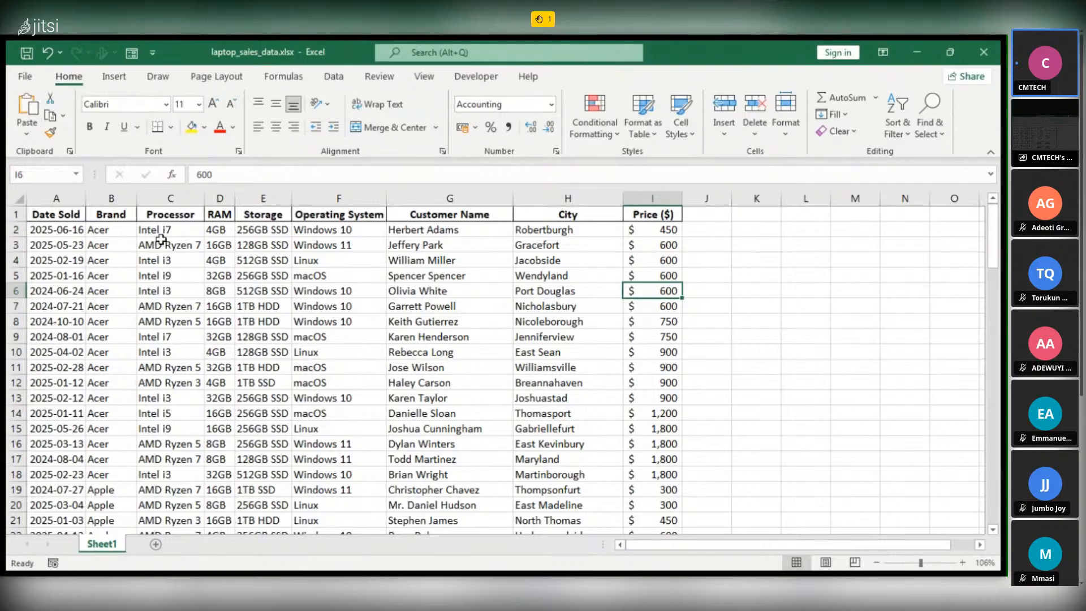
- Select the entire Date Sold column and format it as Short Date
left_click(59, 198)
left_click(539, 102)
key("BackSpace")
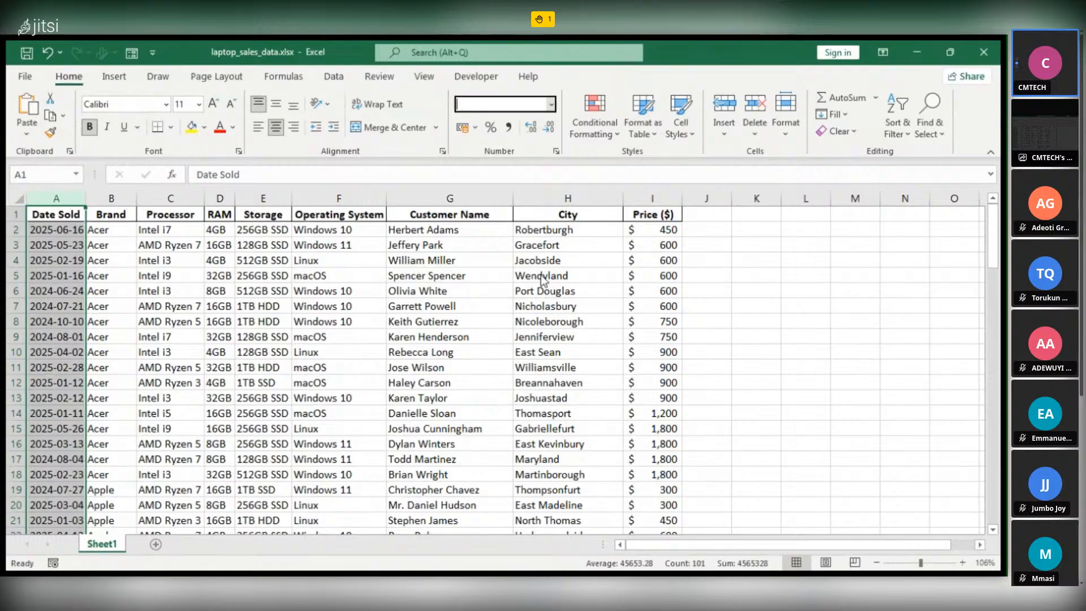
key("Return")
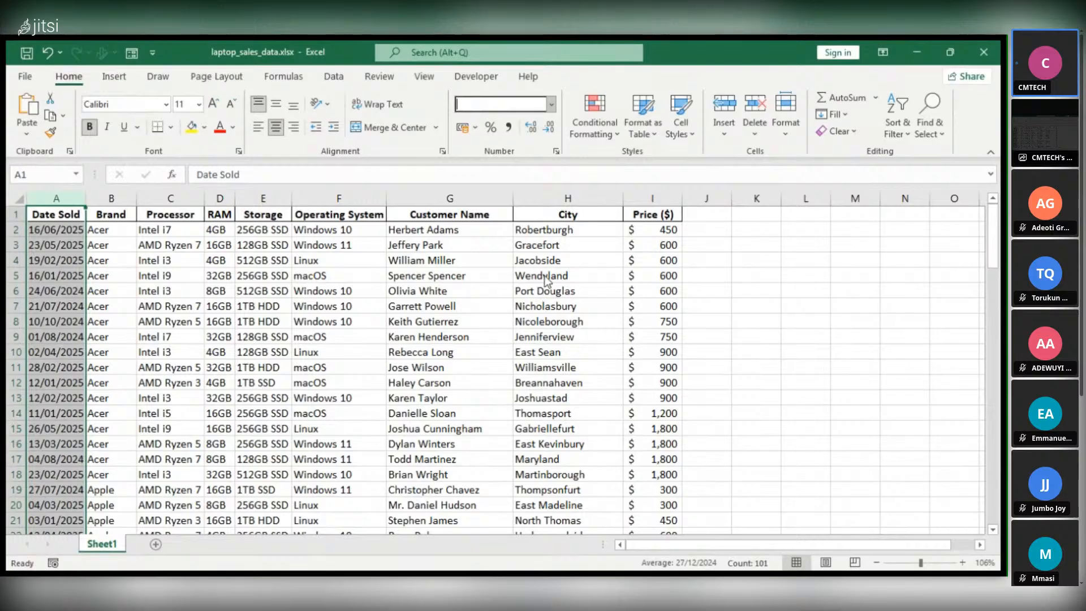
- Change the Date Sold column's format to Long Date and left-align the column
type("Long Date")
key("Return")
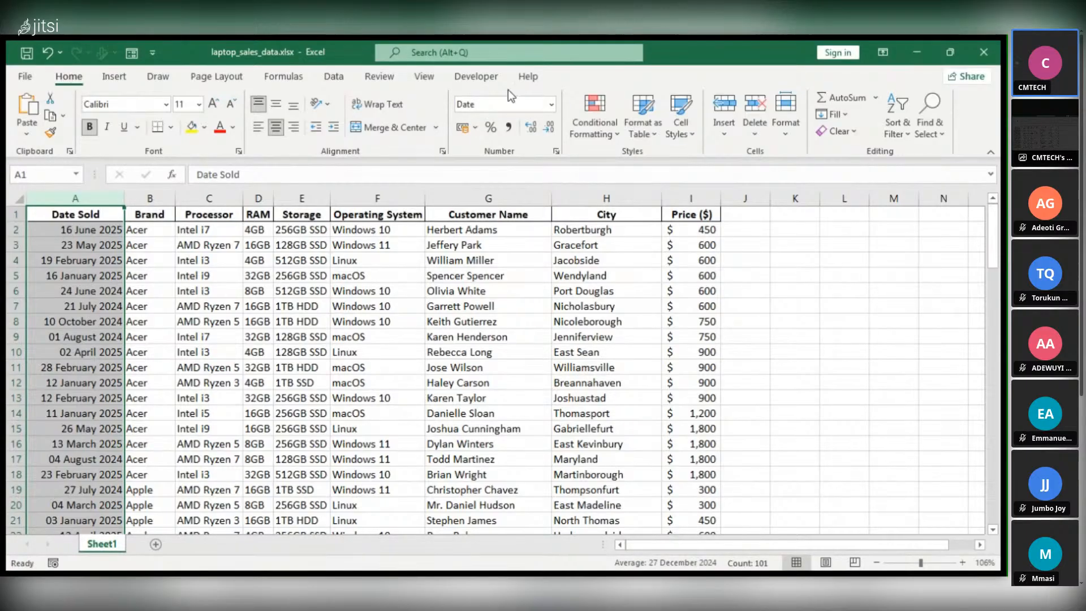
left_click(263, 125)
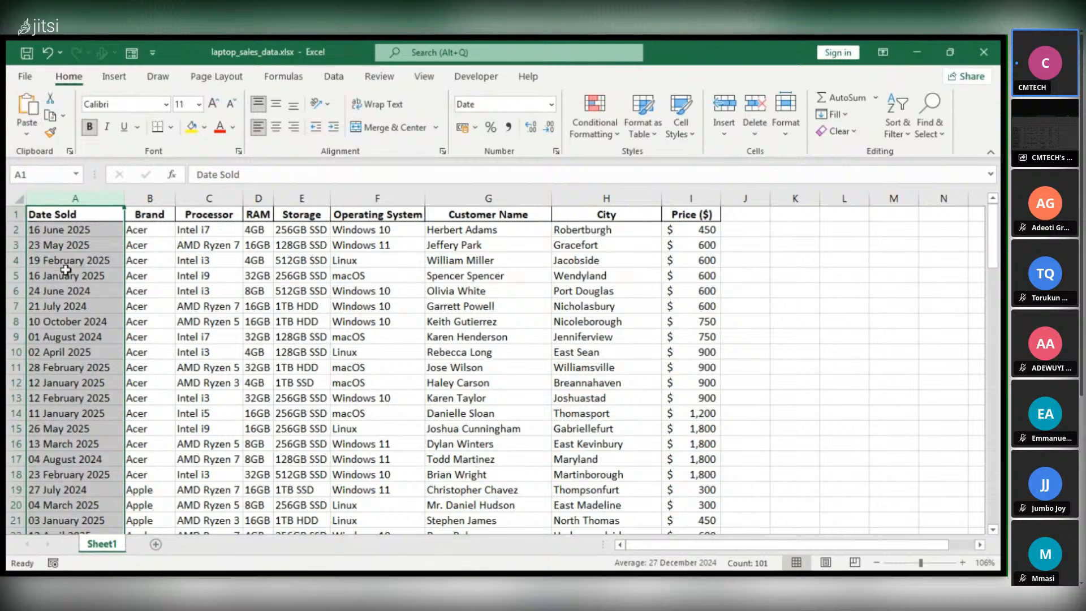
left_click(56, 276)
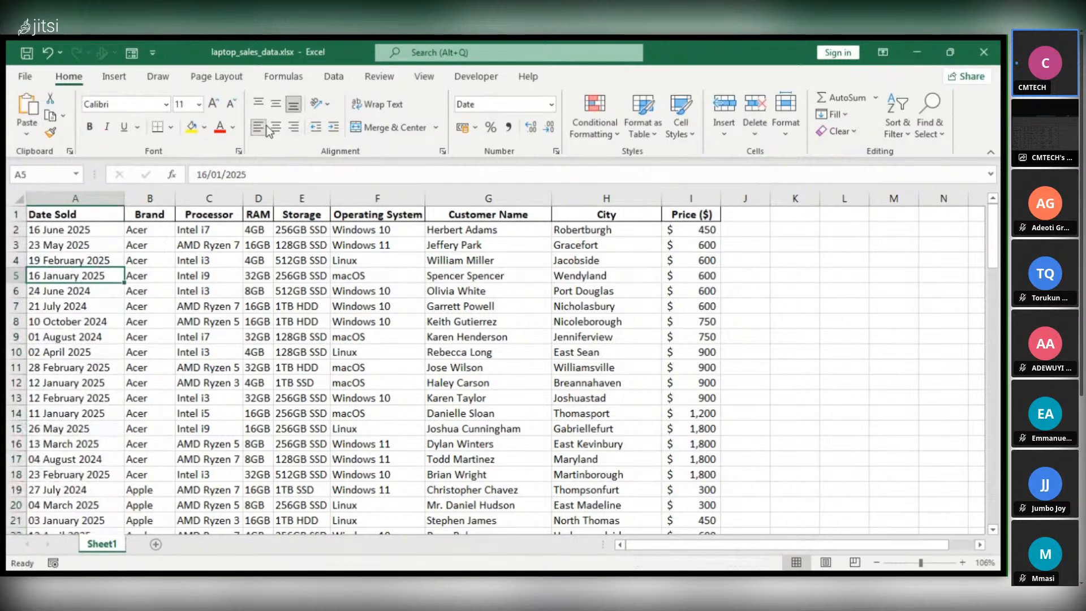